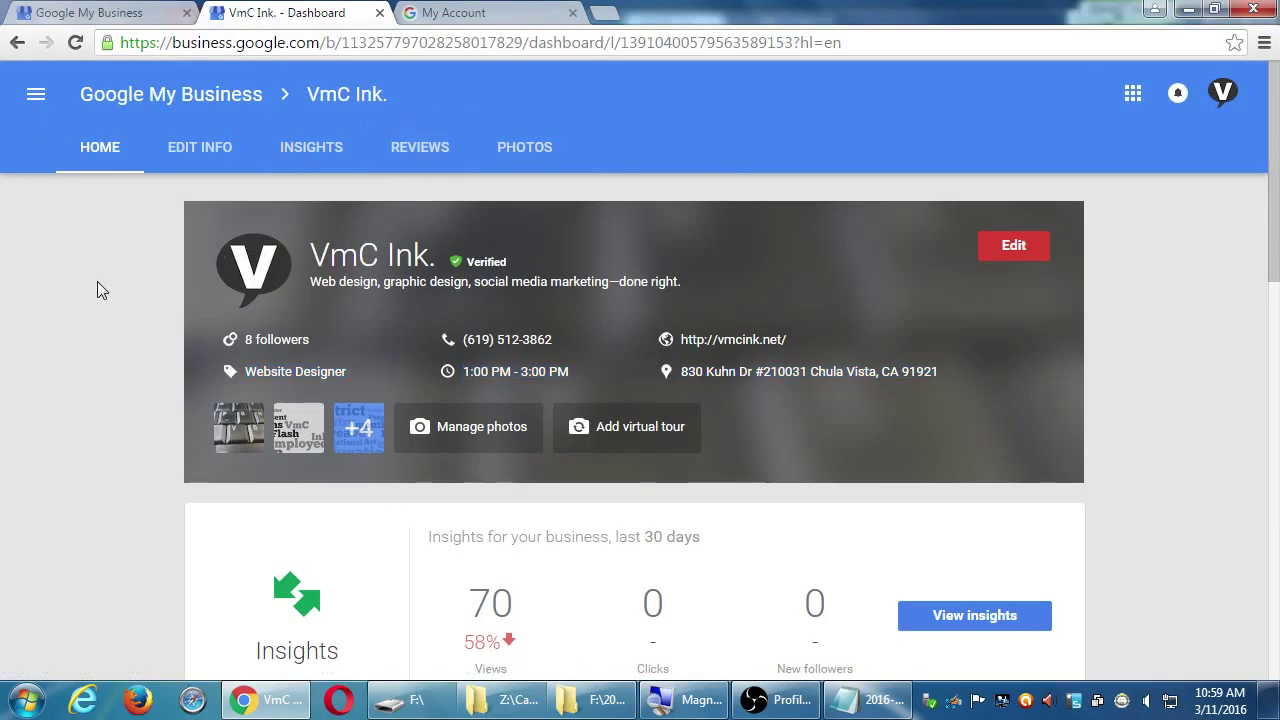
# Search Google for "taco shops" and look through the local business listings under the map.
pyautogui.click(452, 12)
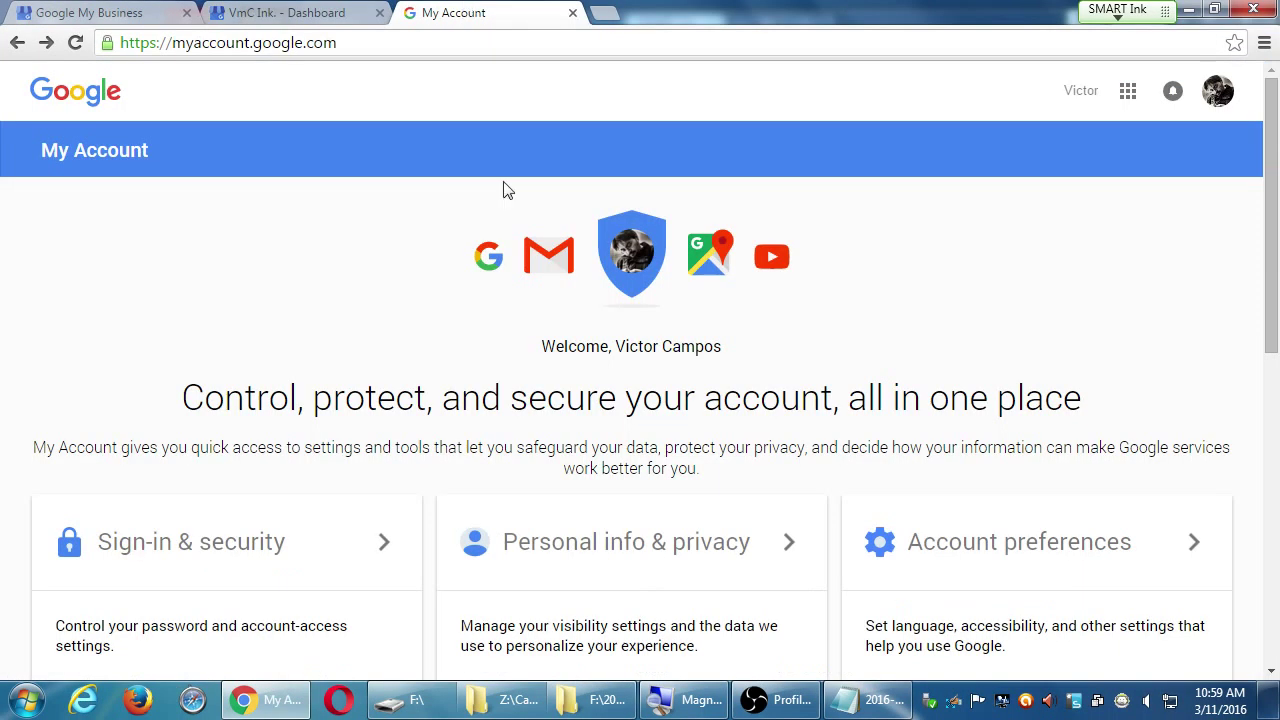
pyautogui.click(522, 43)
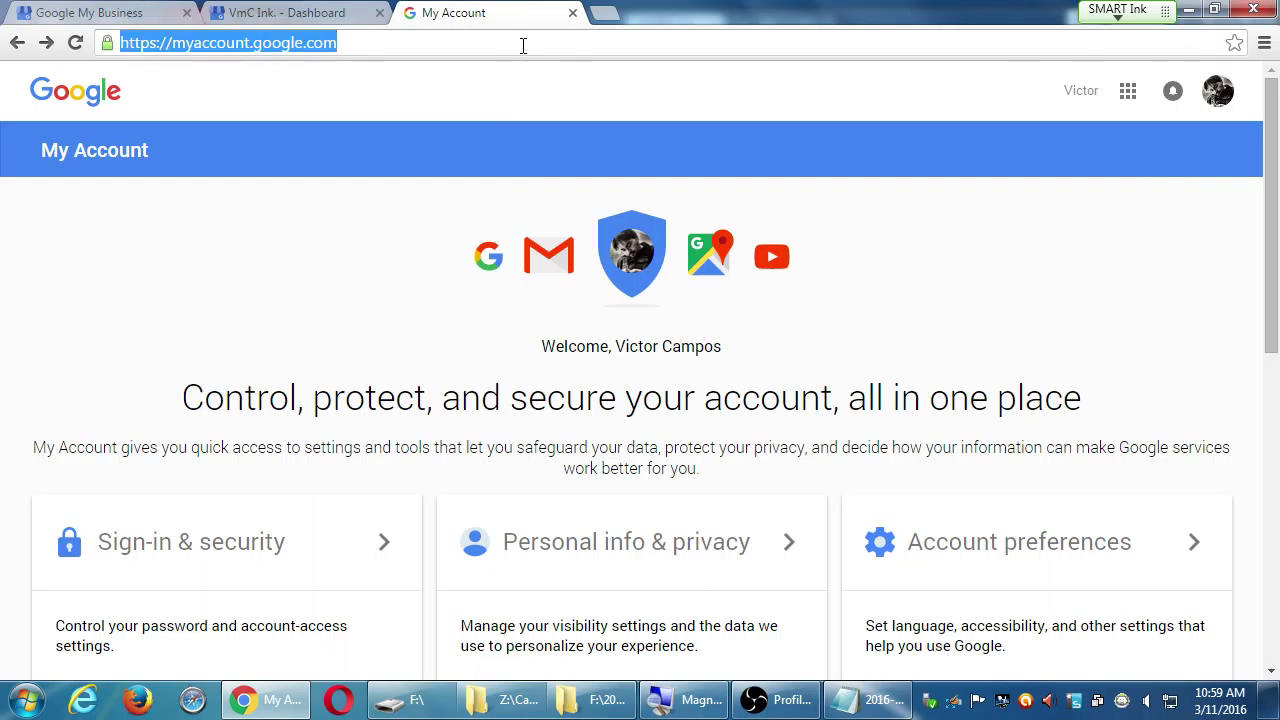
pyautogui.write('tw')
pyautogui.press('BackSpace')
pyautogui.write('aco shops')
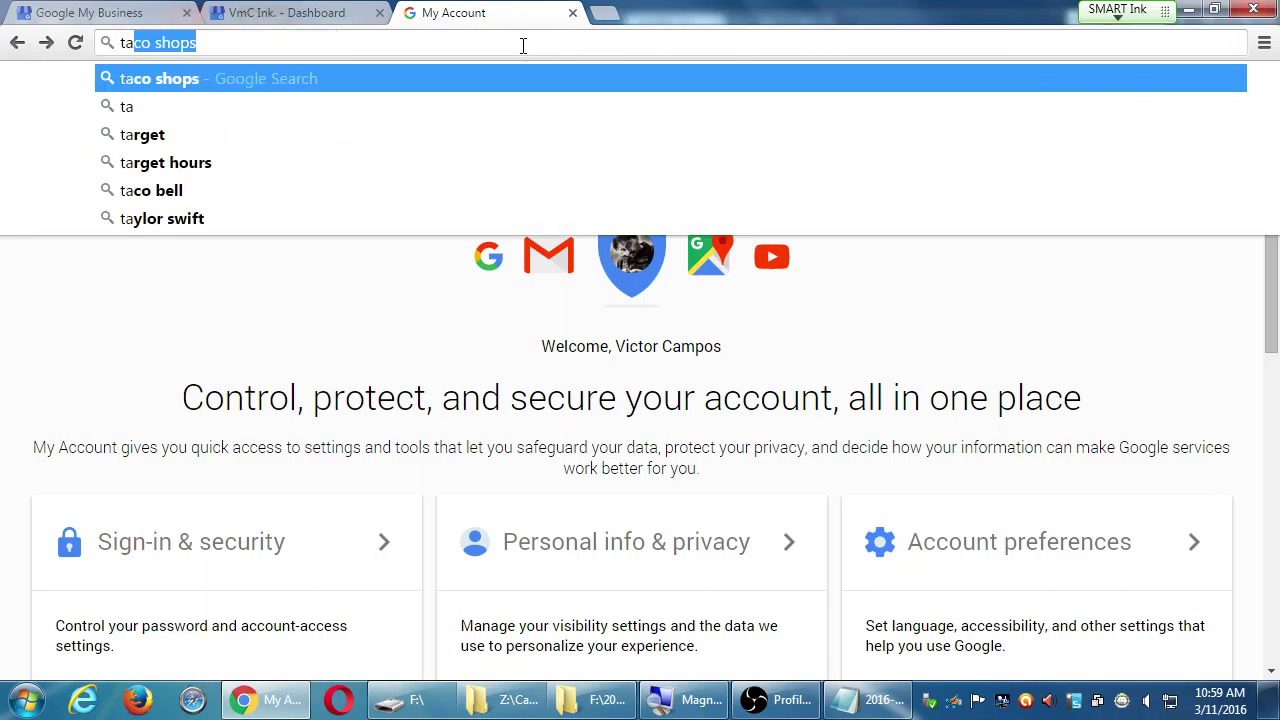
pyautogui.press('Return')
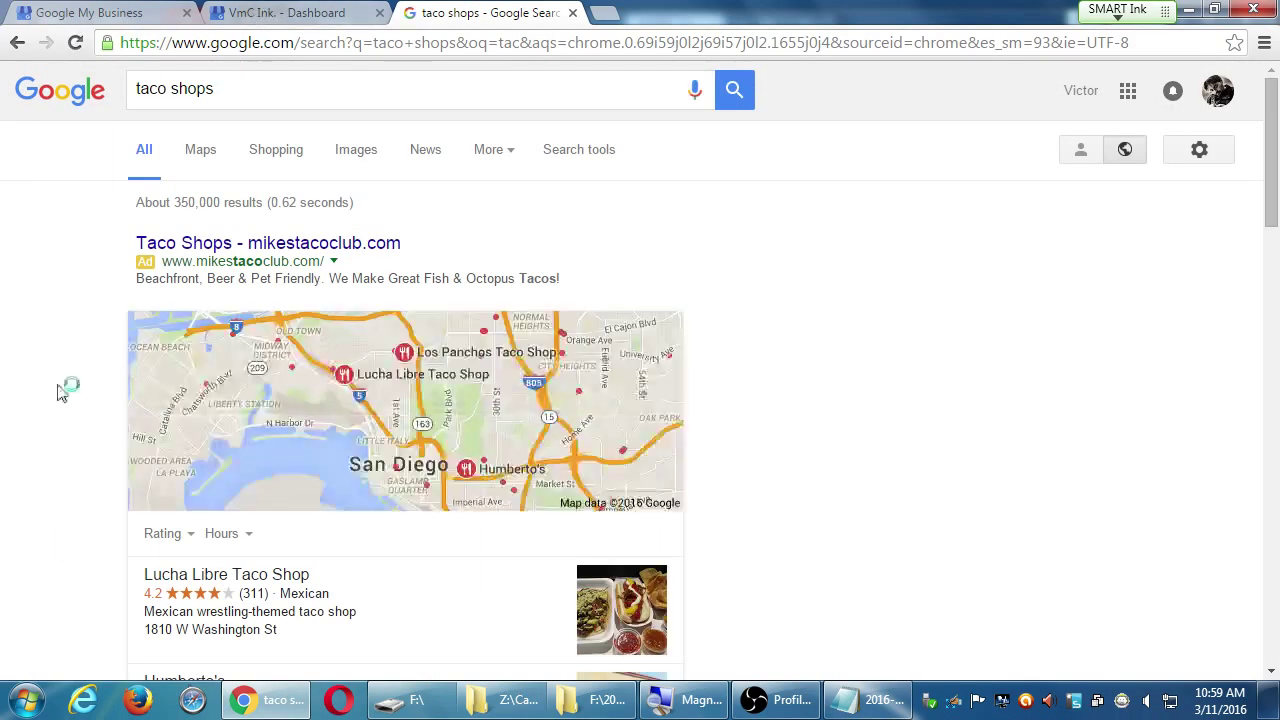
pyautogui.scroll(-3, 30, 395)
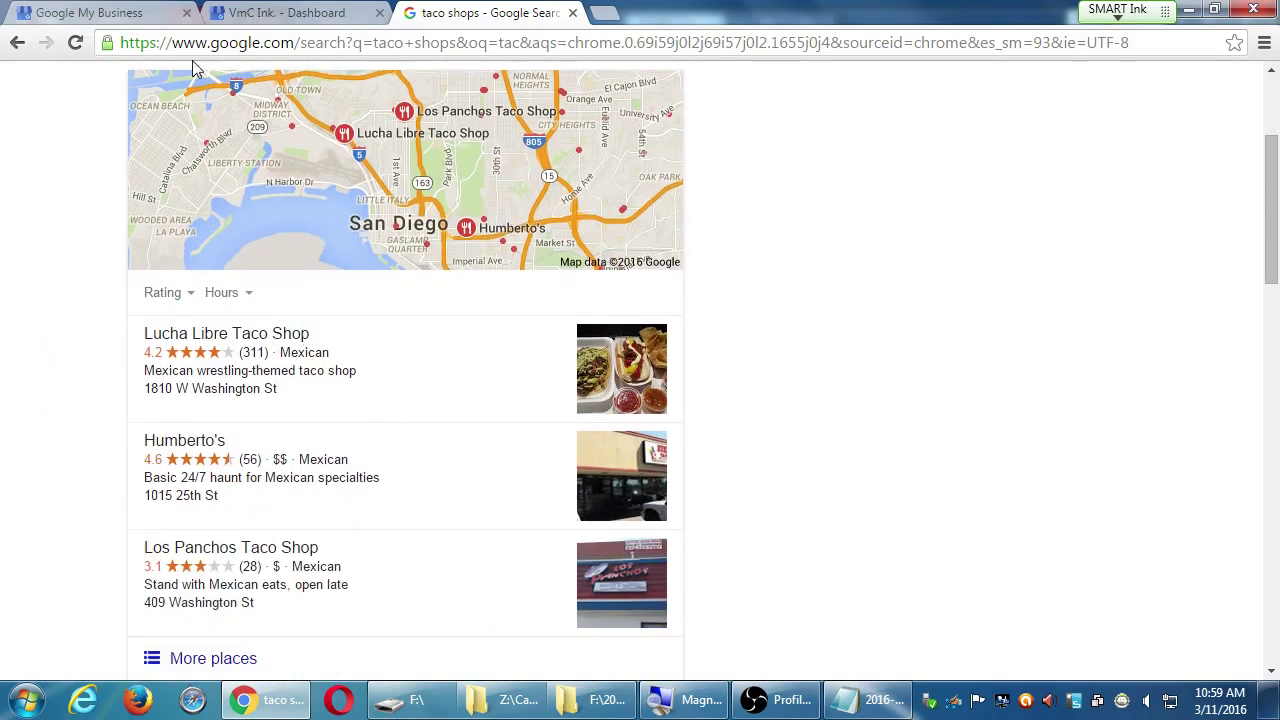
# Close the extra Google My Business page and return to the VmC Ink. dashboard.
pyautogui.click(217, 12)
pyautogui.click(115, 10)
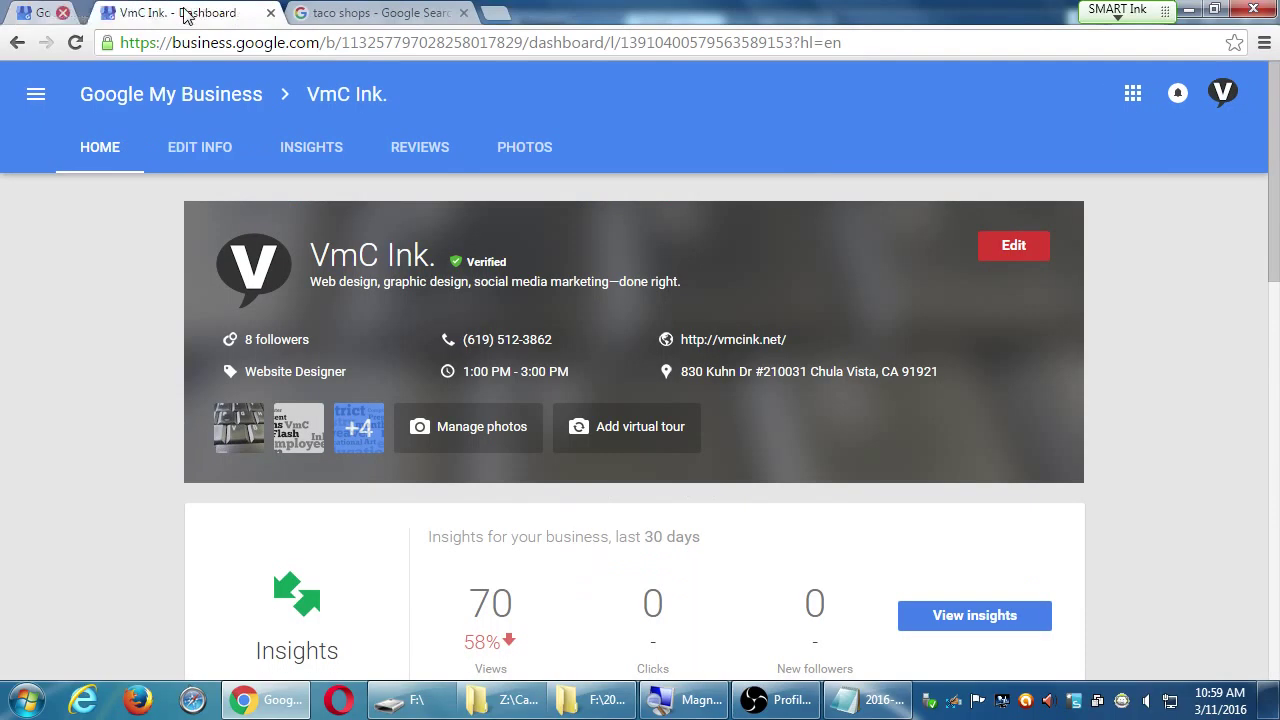
pyautogui.click(186, 12)
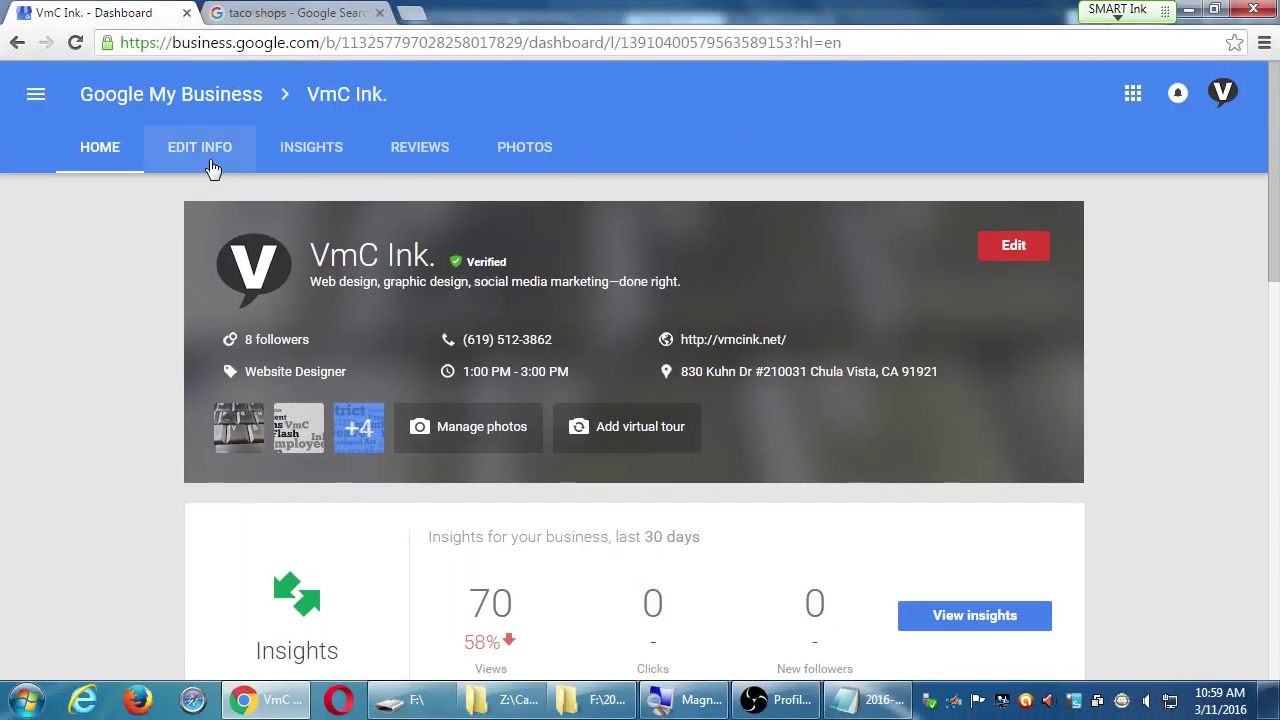
pyautogui.click(414, 296)
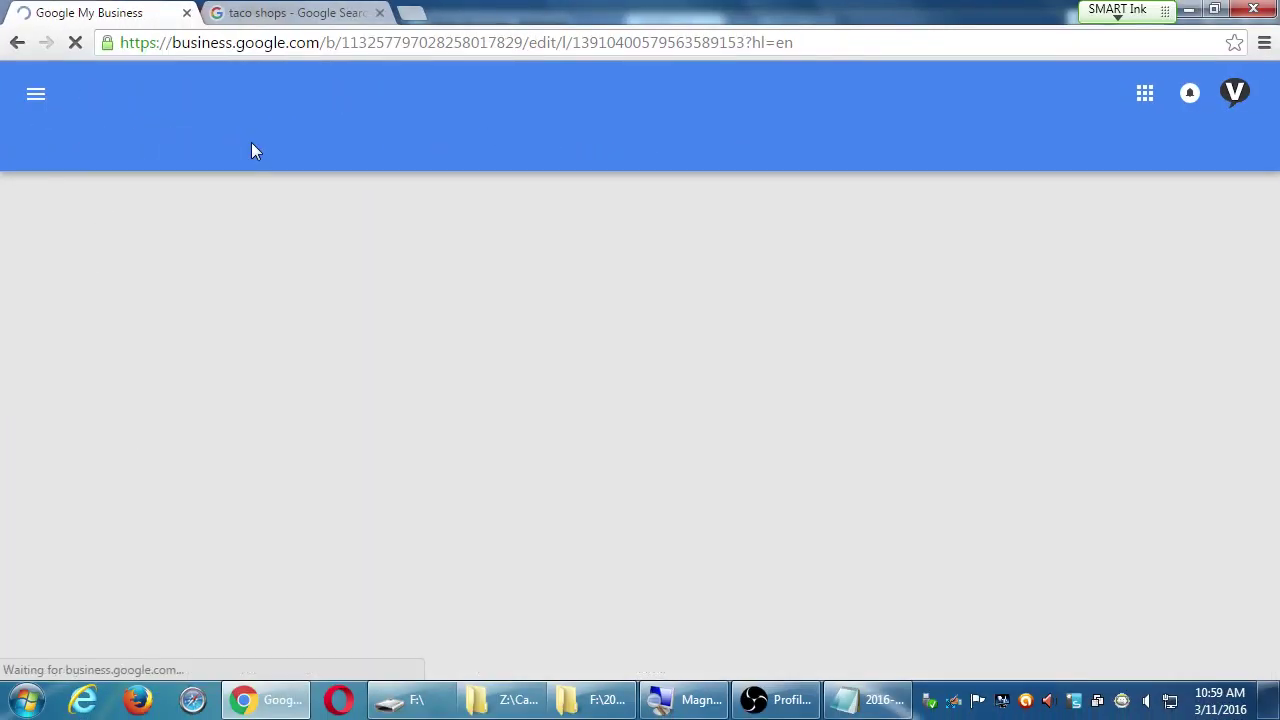
pyautogui.hotkey('alt', 'Left')
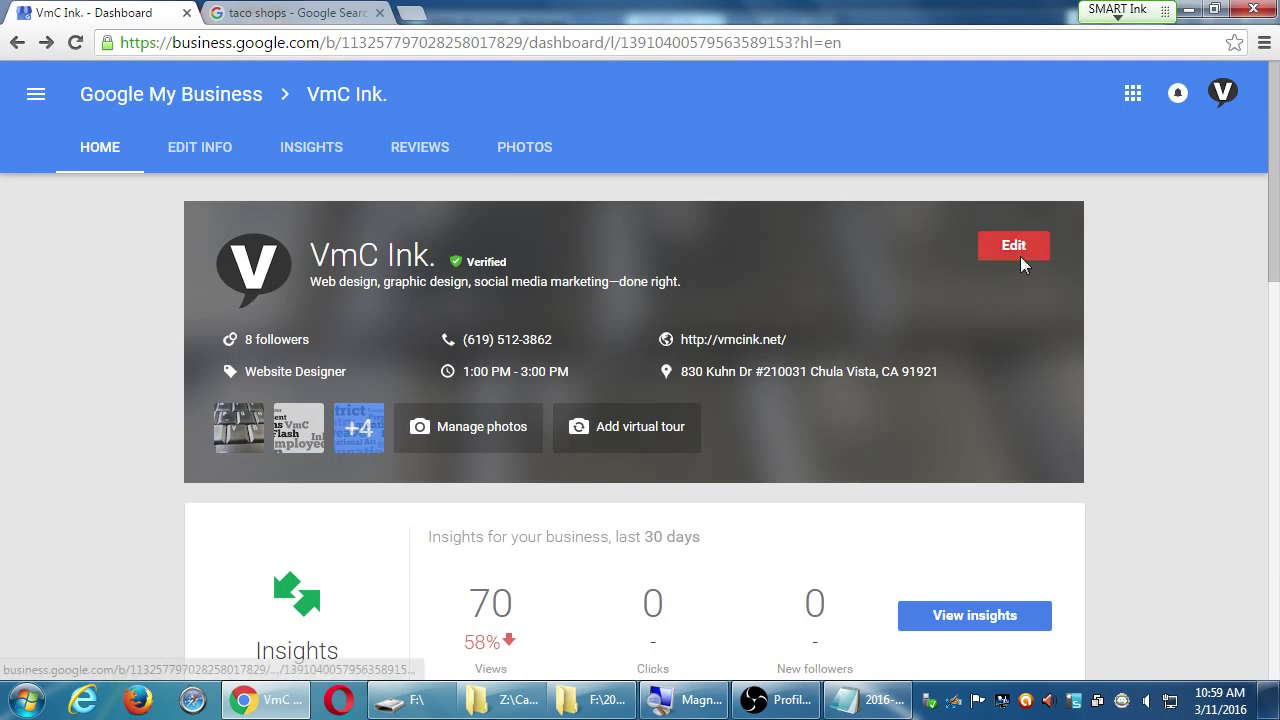
pyautogui.click(1020, 255)
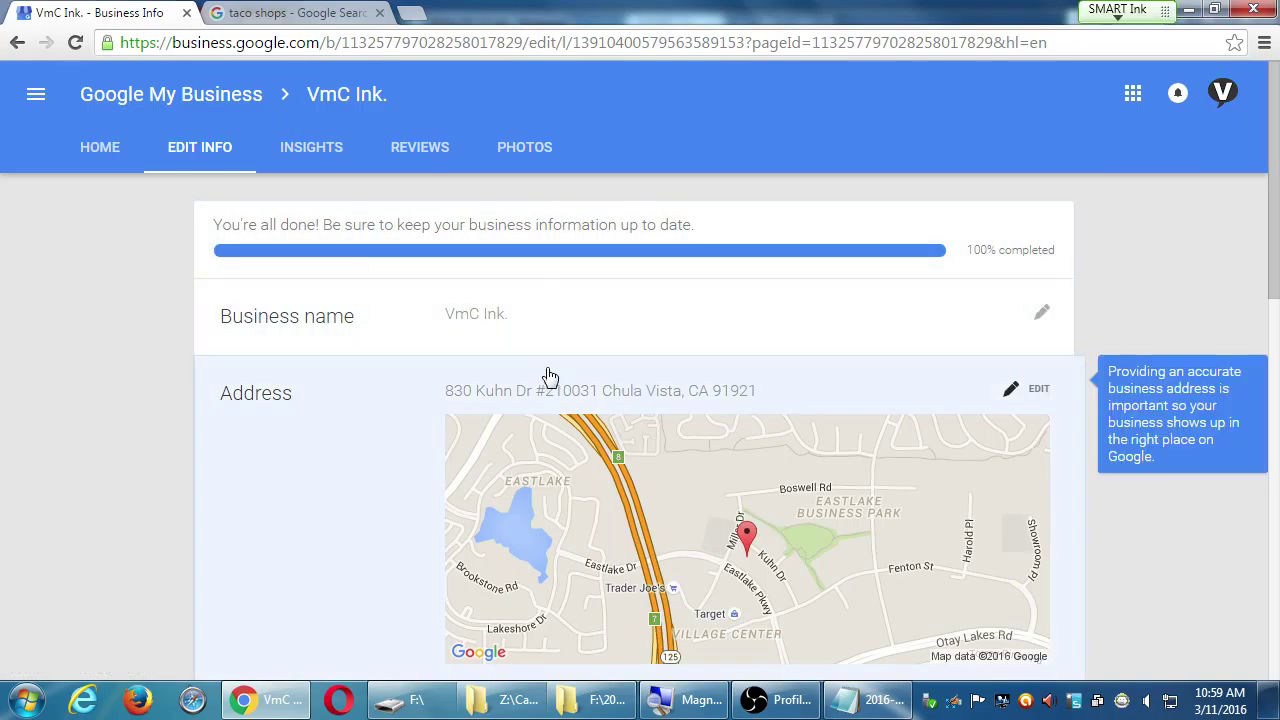
pyautogui.hotkey('alt', 'Left')
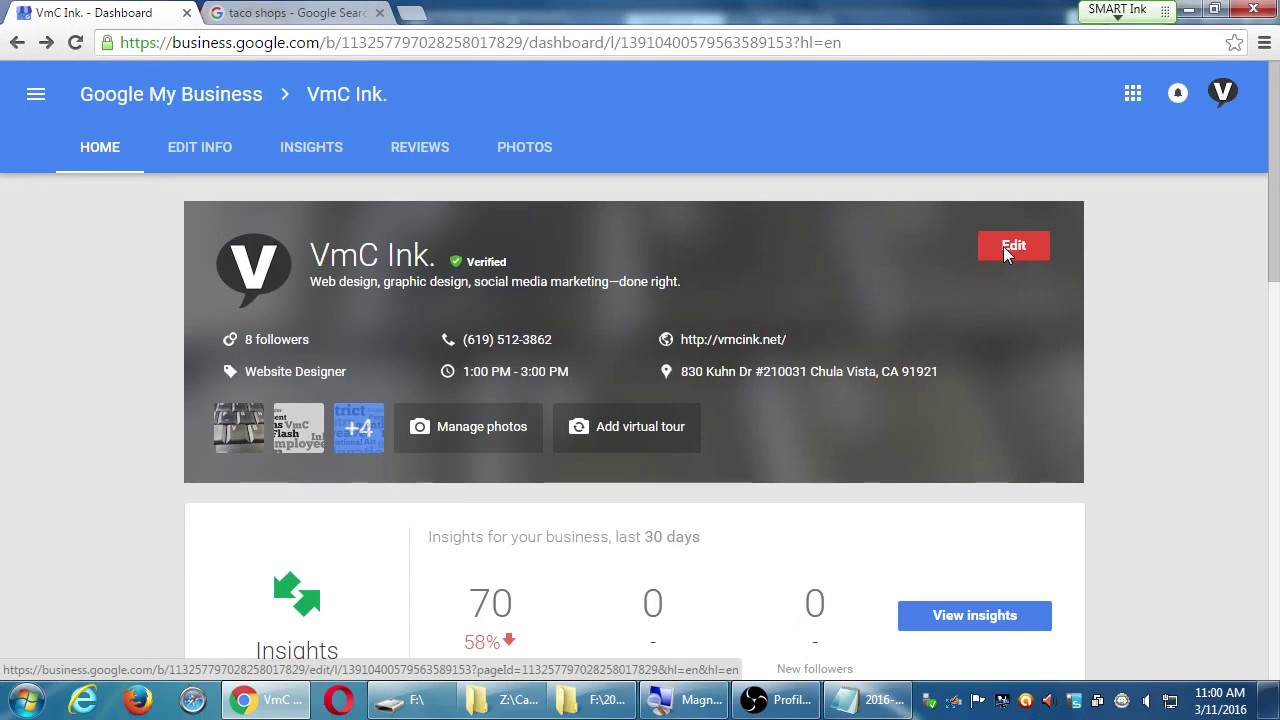
# Open the VmC Ink. business information for editing and review its address, contact info, category, hours and introduction.
pyautogui.click(1005, 250)
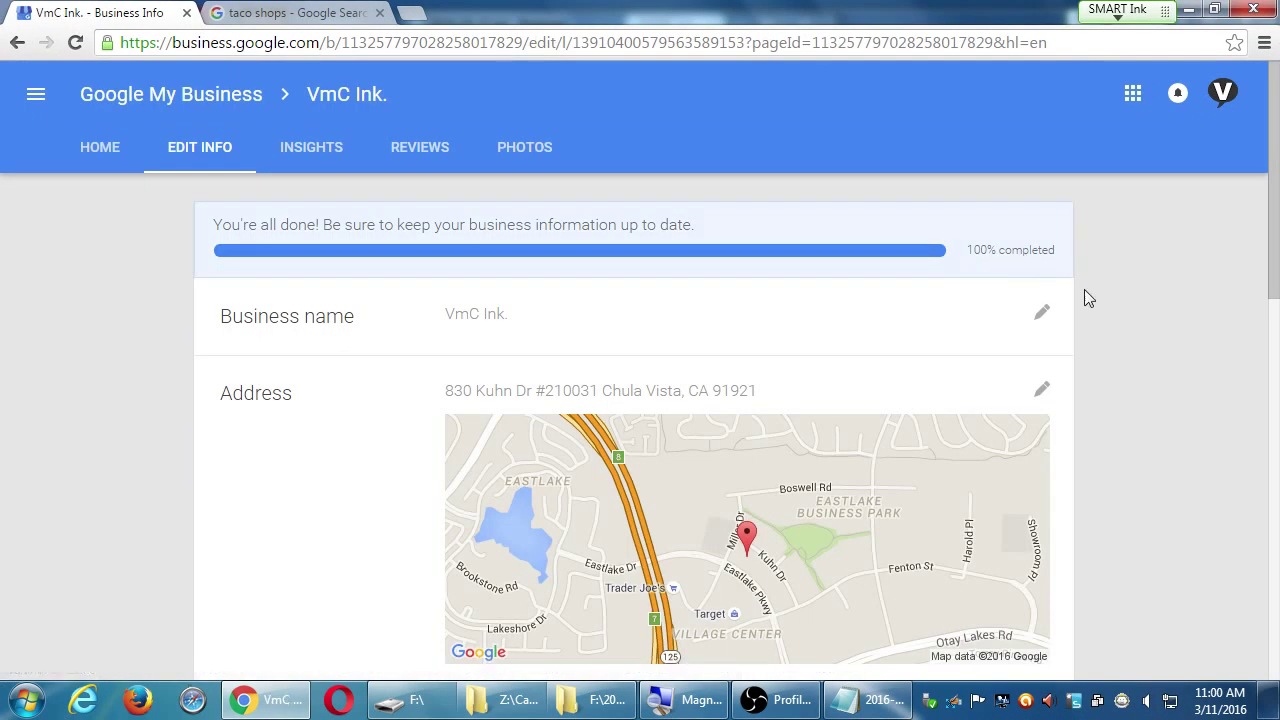
pyautogui.scroll(-10, 1123, 294)
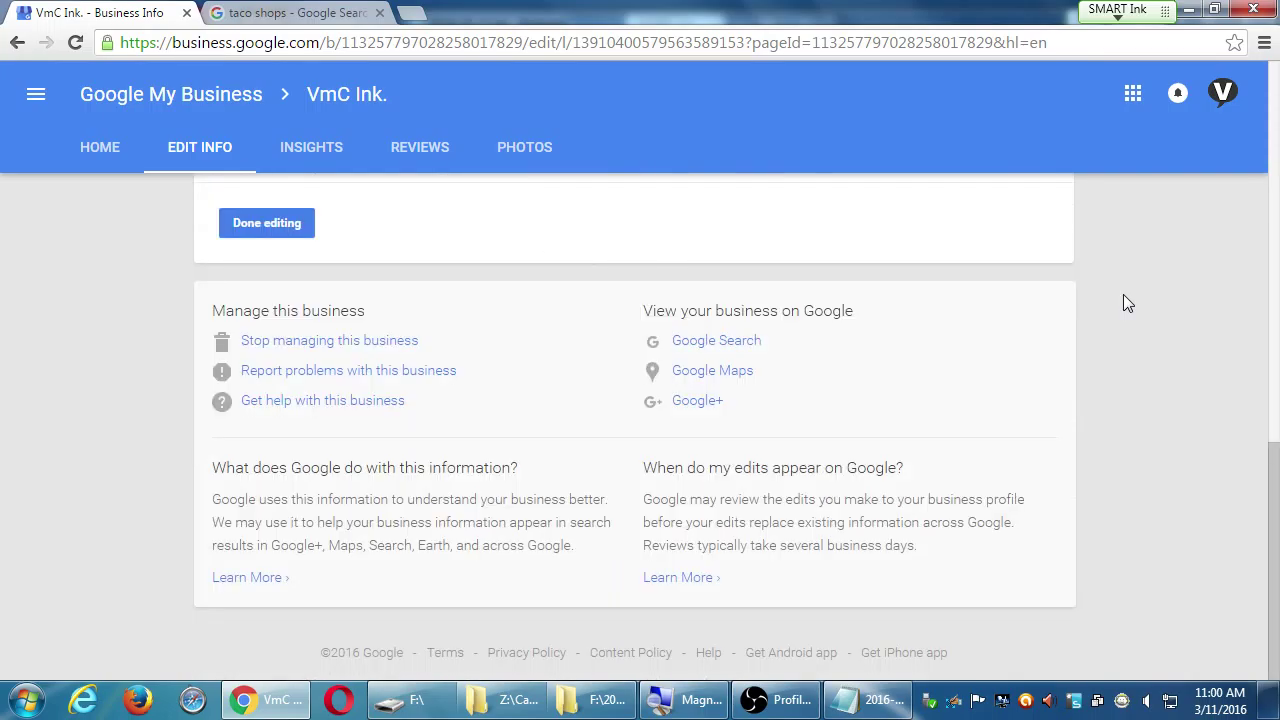
pyautogui.scroll(10, 1123, 296)
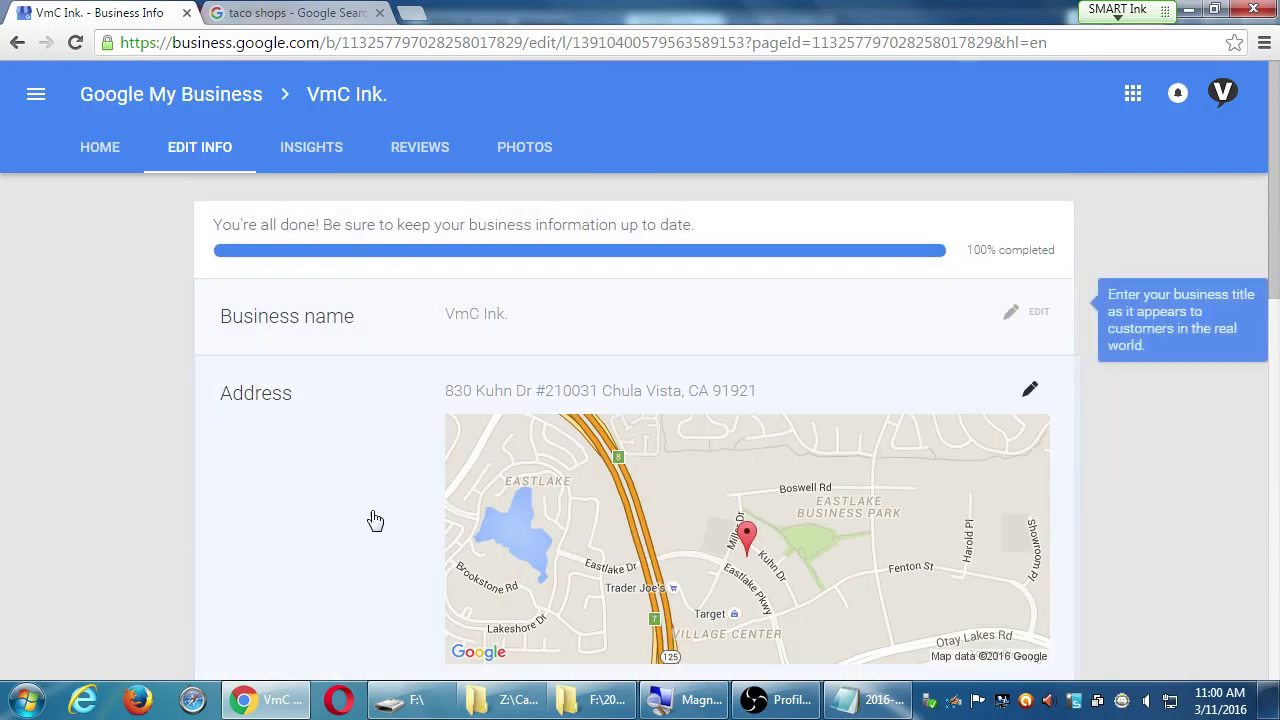
pyautogui.scroll(-4, 375, 522)
pyautogui.scroll(4, 357, 500)
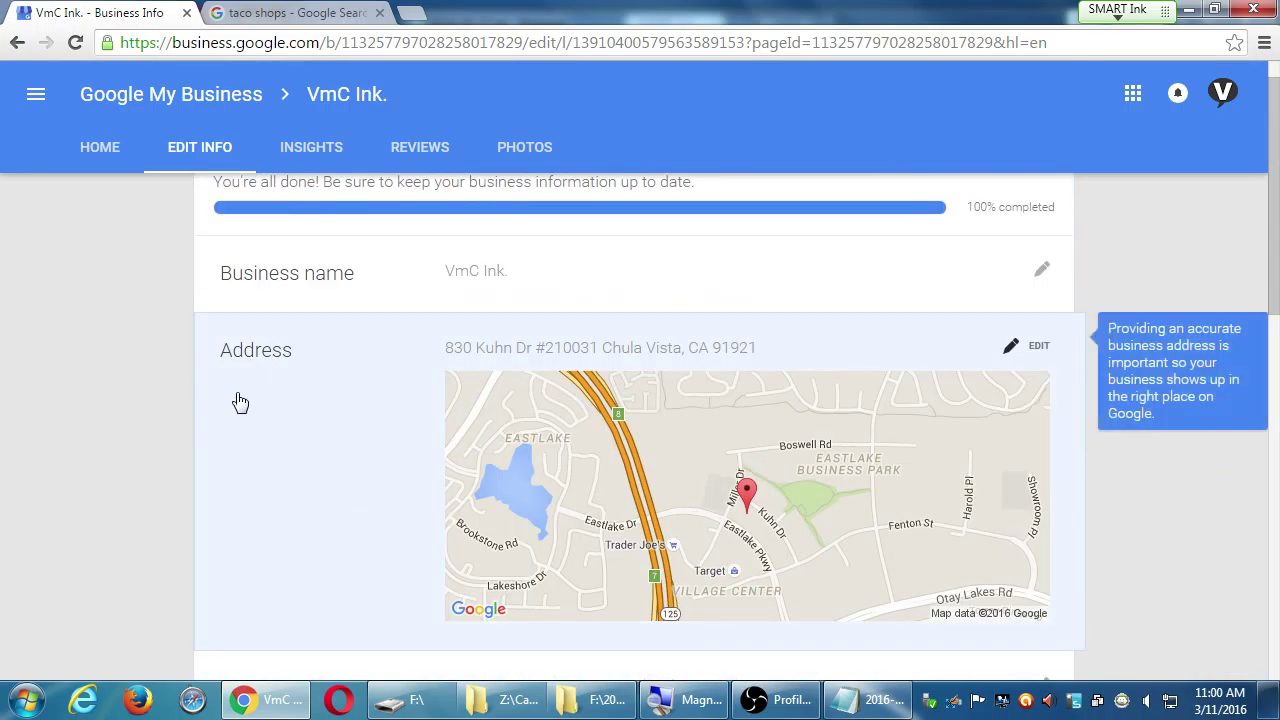
pyautogui.scroll(-3, 128, 395)
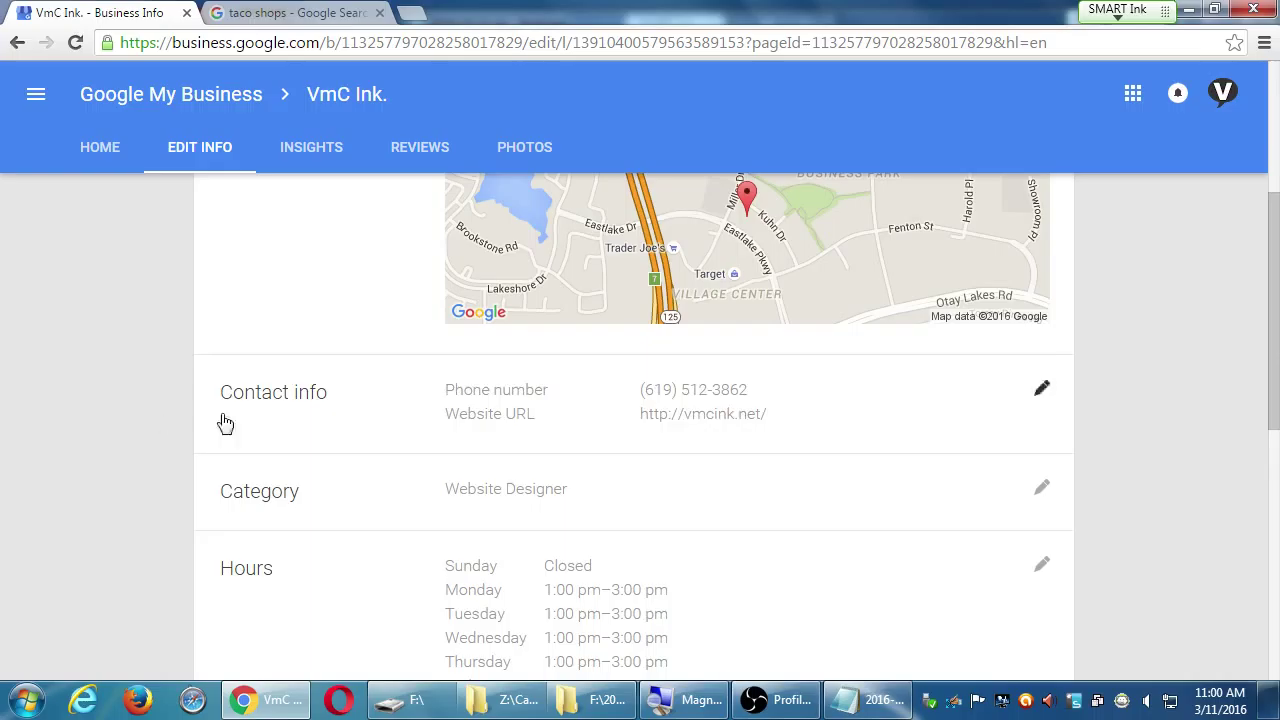
pyautogui.moveTo(309, 403)
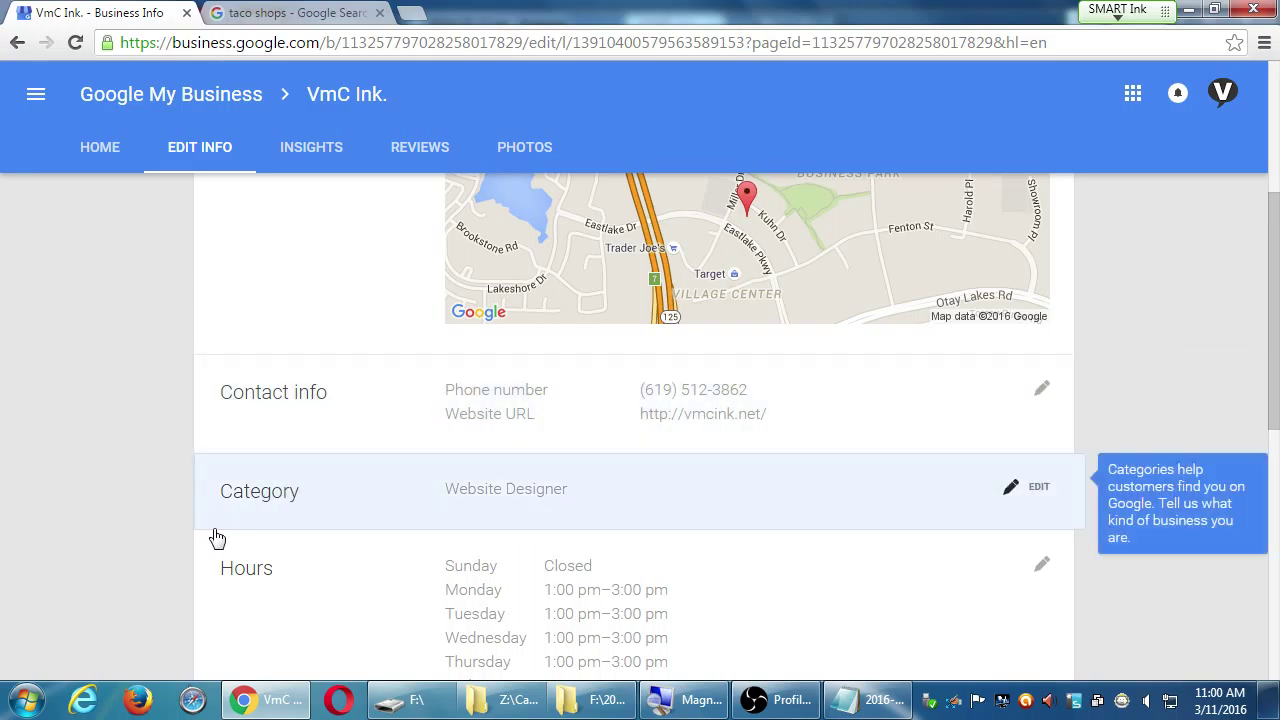
pyautogui.scroll(-3, 157, 639)
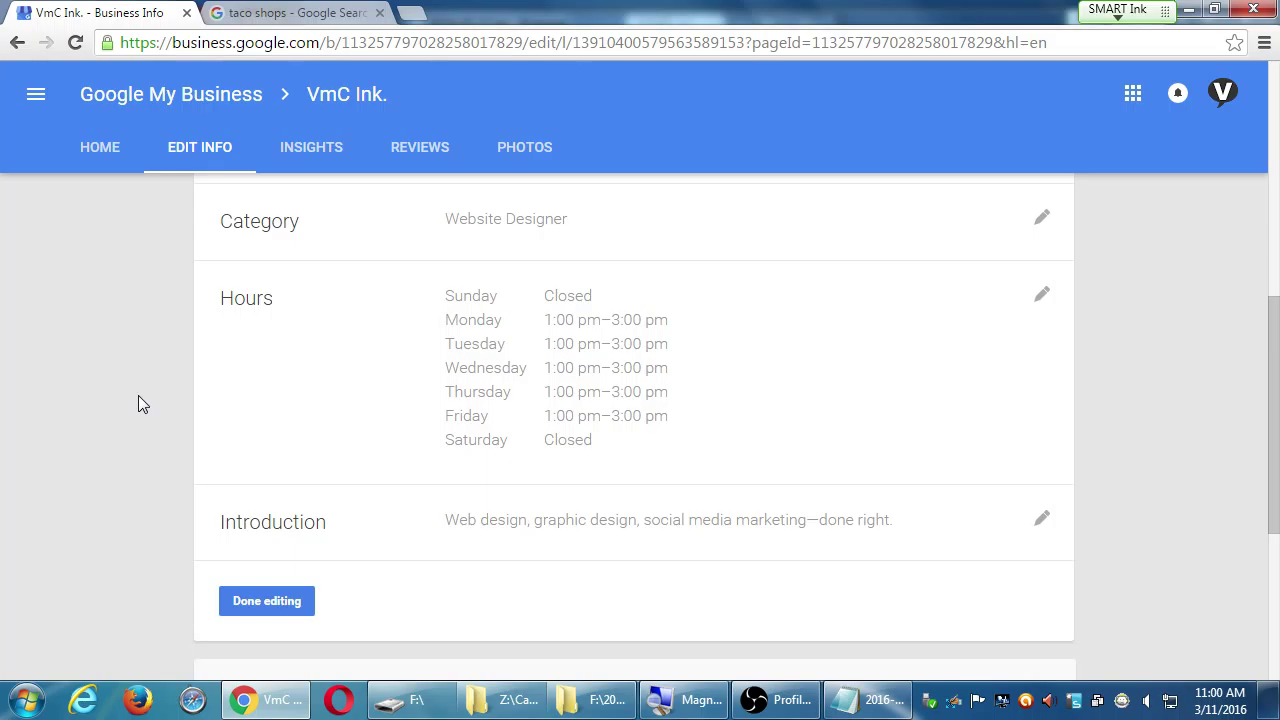
pyautogui.scroll(-4, 94, 214)
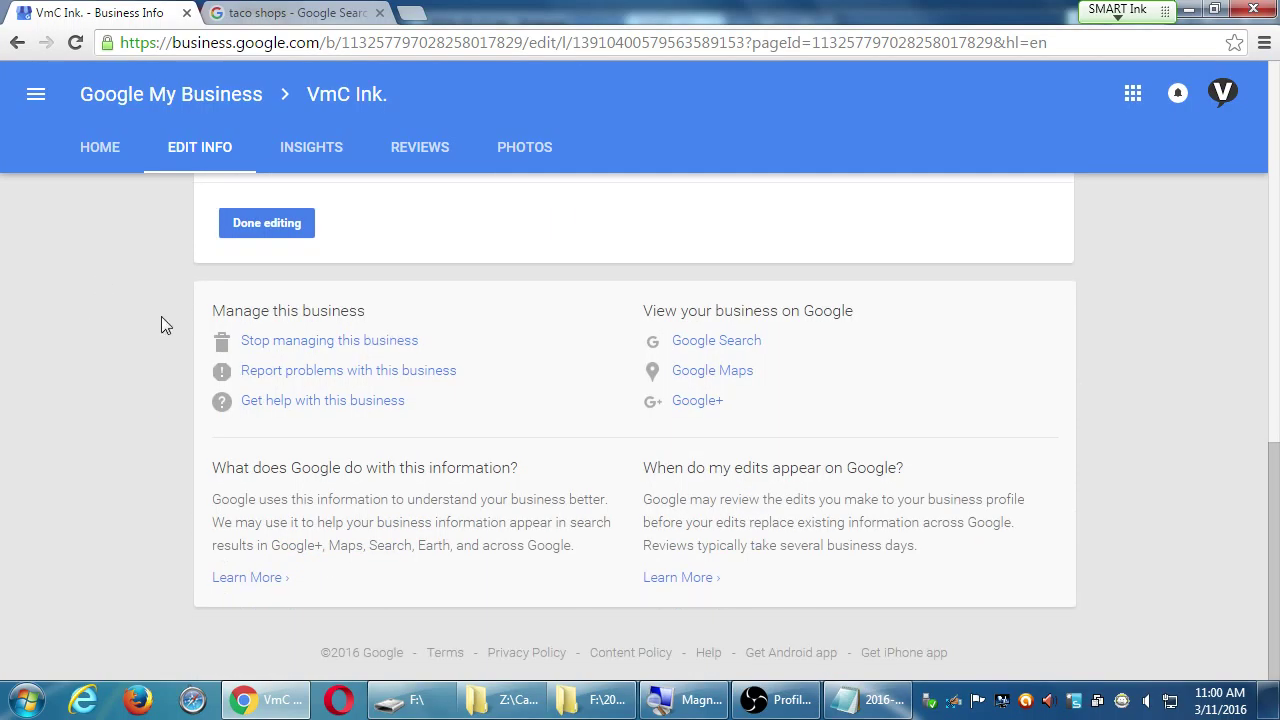
pyautogui.scroll(10, 172, 385)
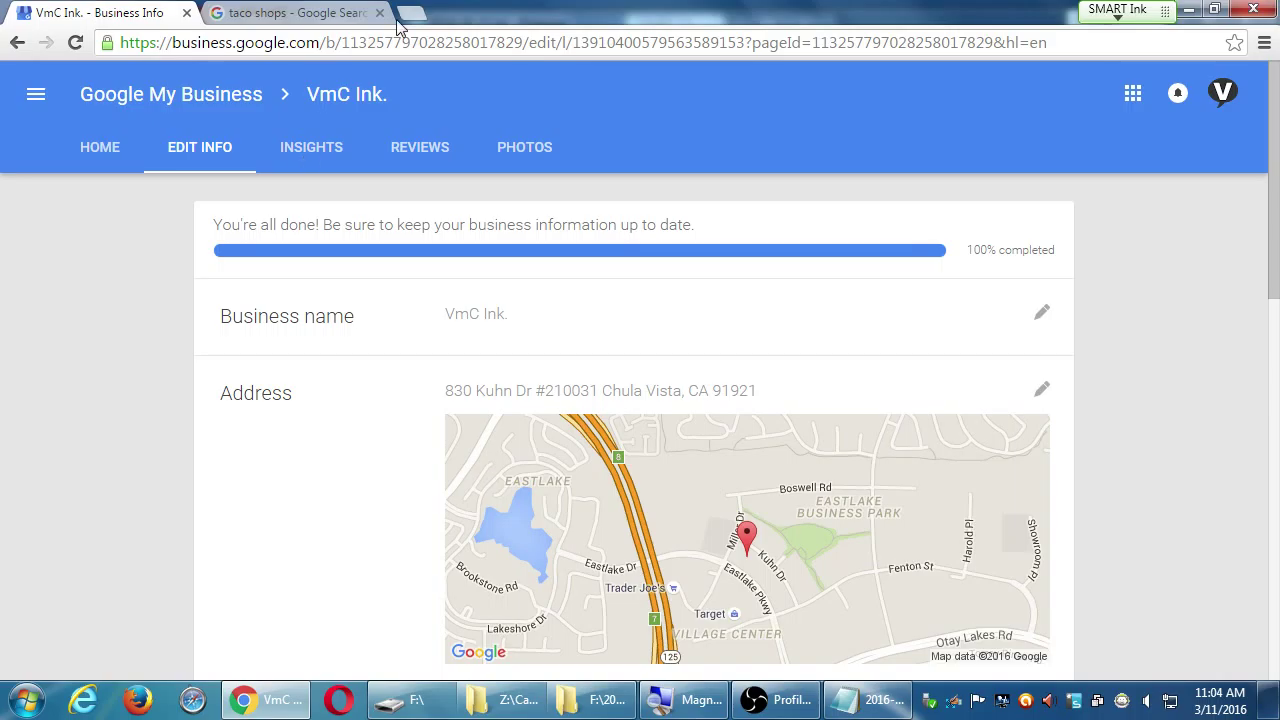
# Reach the VmC Ink. dashboard through the account's My Business shortcut, look over the business information page, and return to the dashboard.
pyautogui.click(1229, 98)
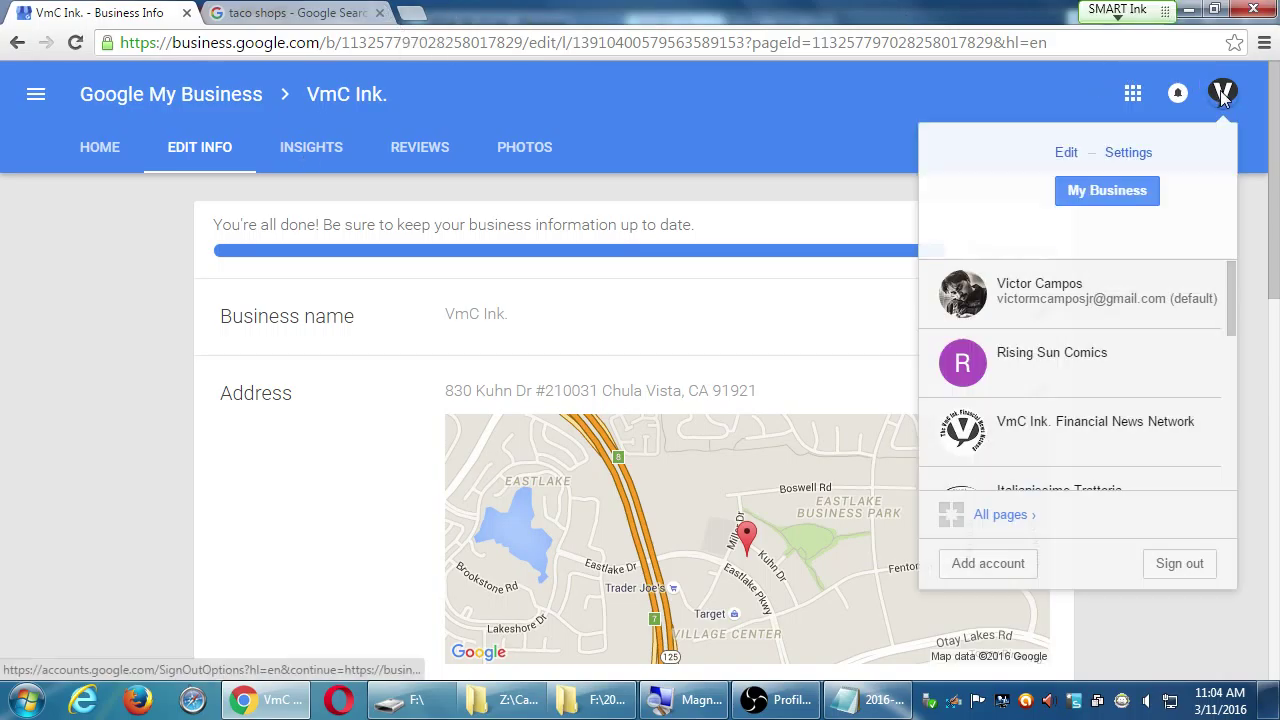
pyautogui.click(1100, 181)
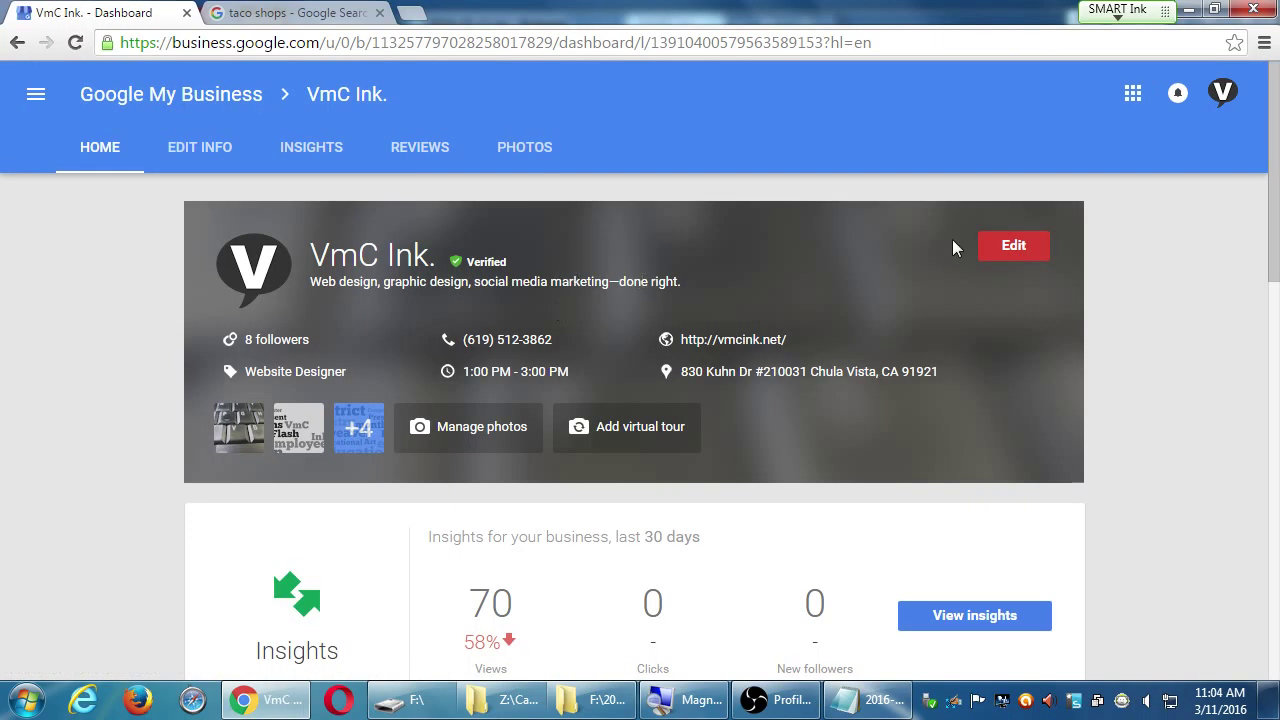
pyautogui.click(1018, 245)
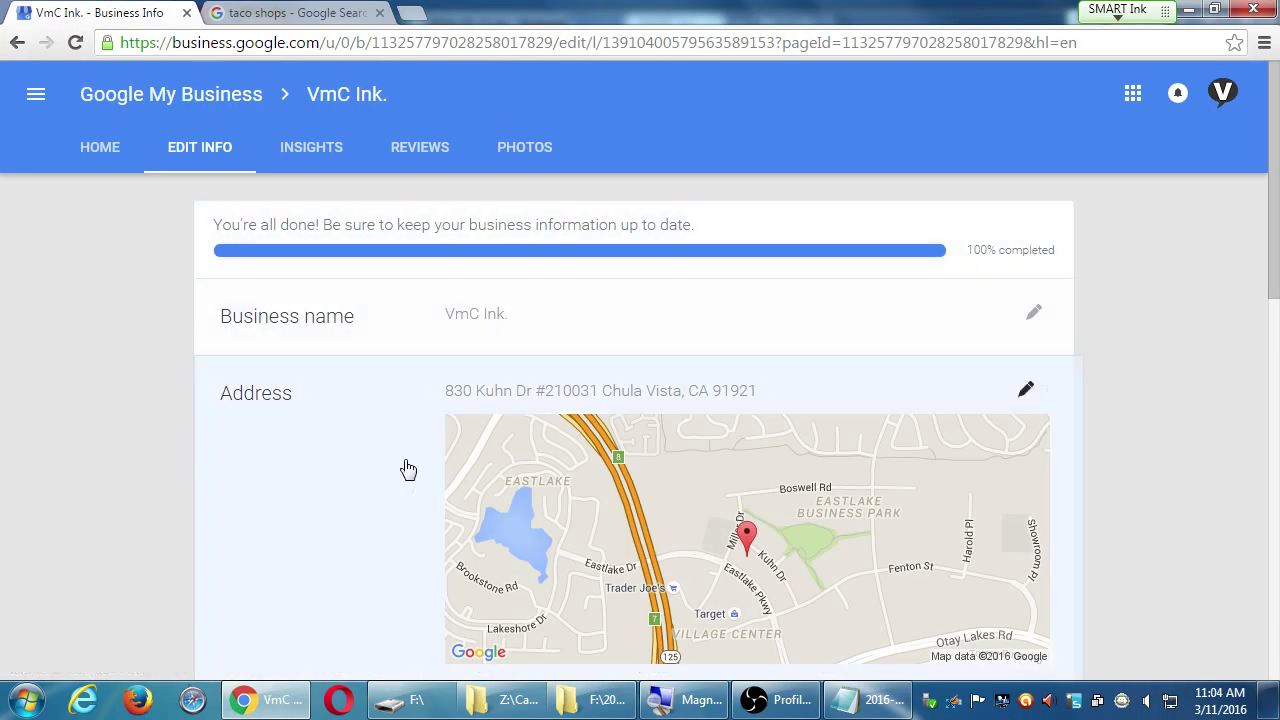
pyautogui.scroll(-10, 408, 469)
pyautogui.scroll(10, 399, 459)
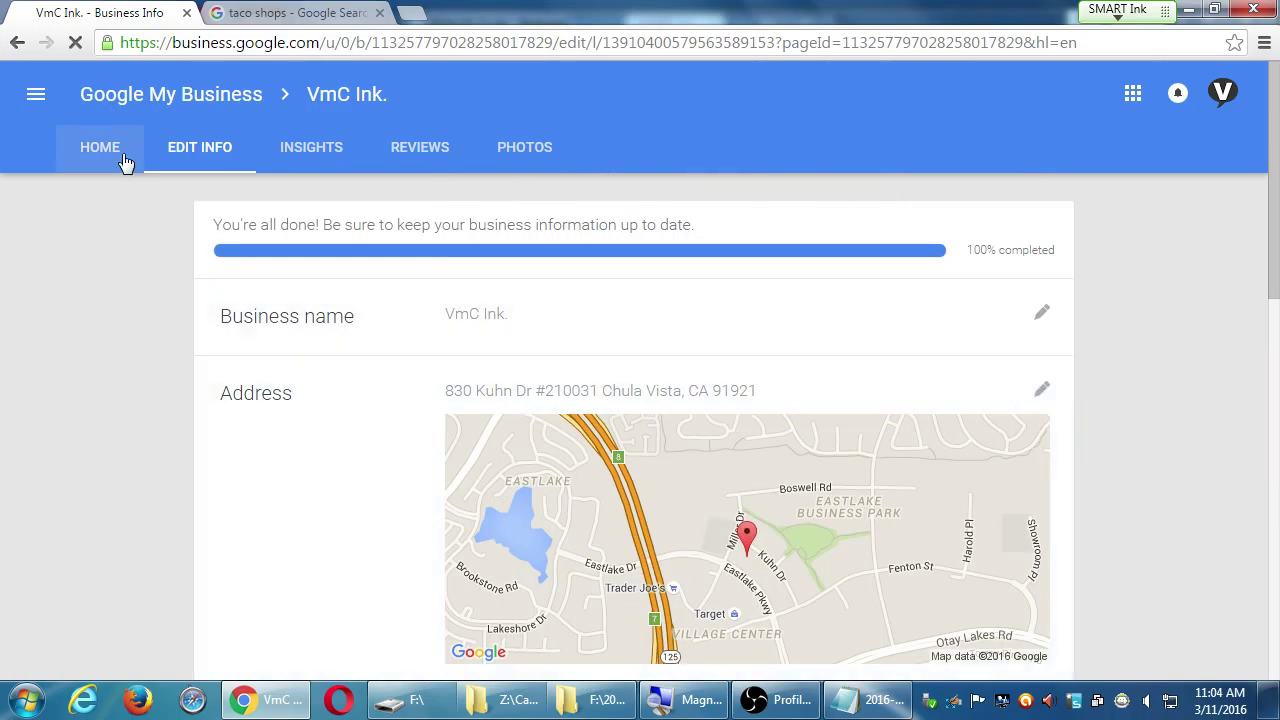
pyautogui.click(121, 159)
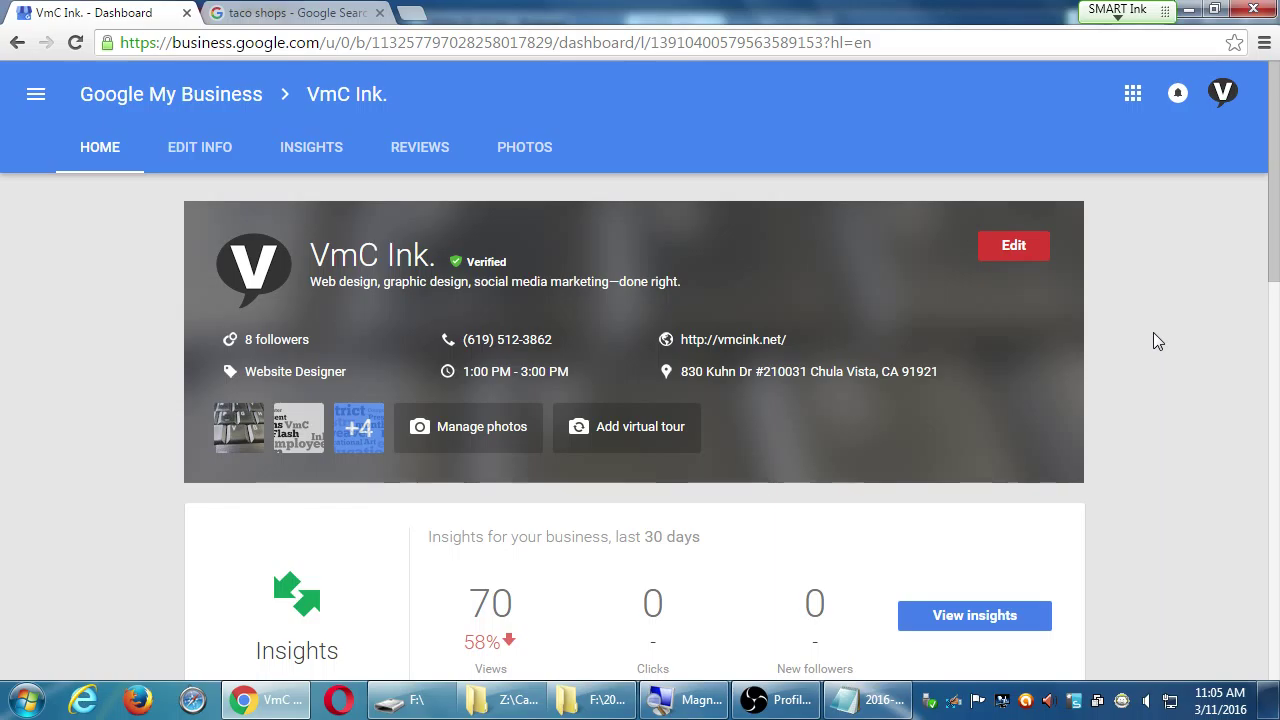
# Look over the editable business information from the dashboard and check the account's list of managed pages.
pyautogui.click(1010, 246)
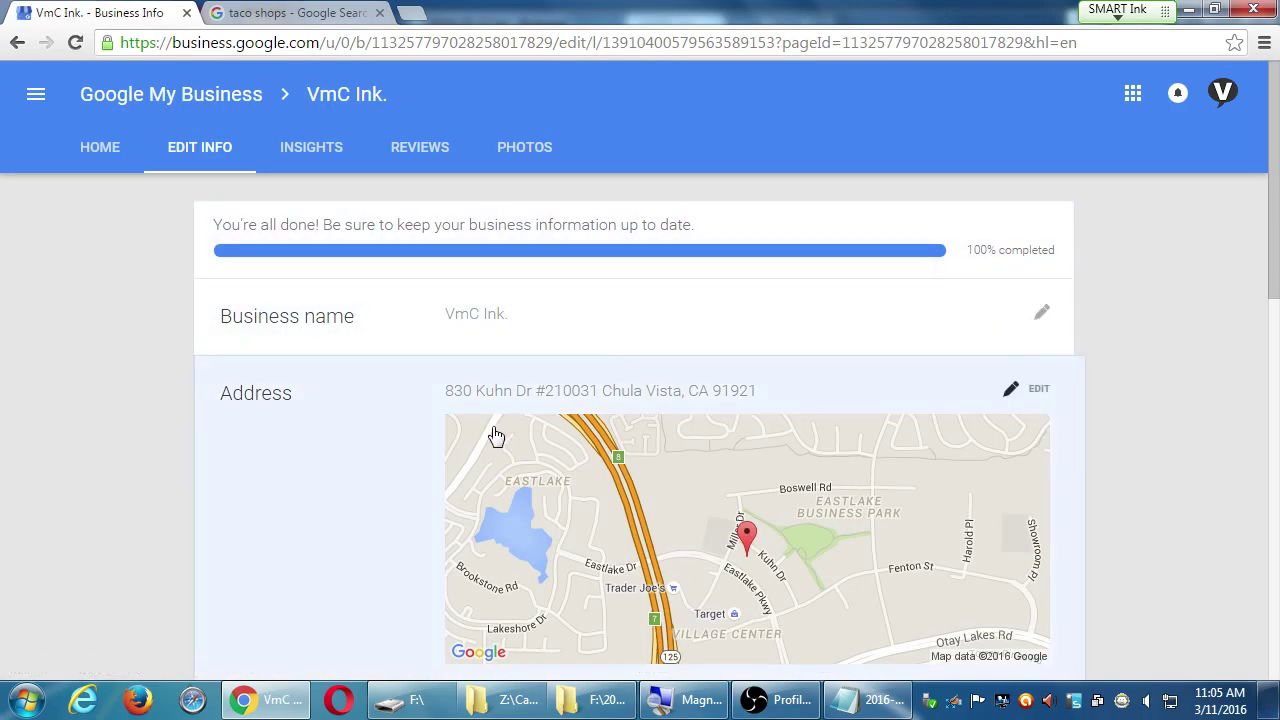
pyautogui.scroll(-10, 488, 480)
pyautogui.scroll(6, 490, 527)
pyautogui.scroll(5, 490, 527)
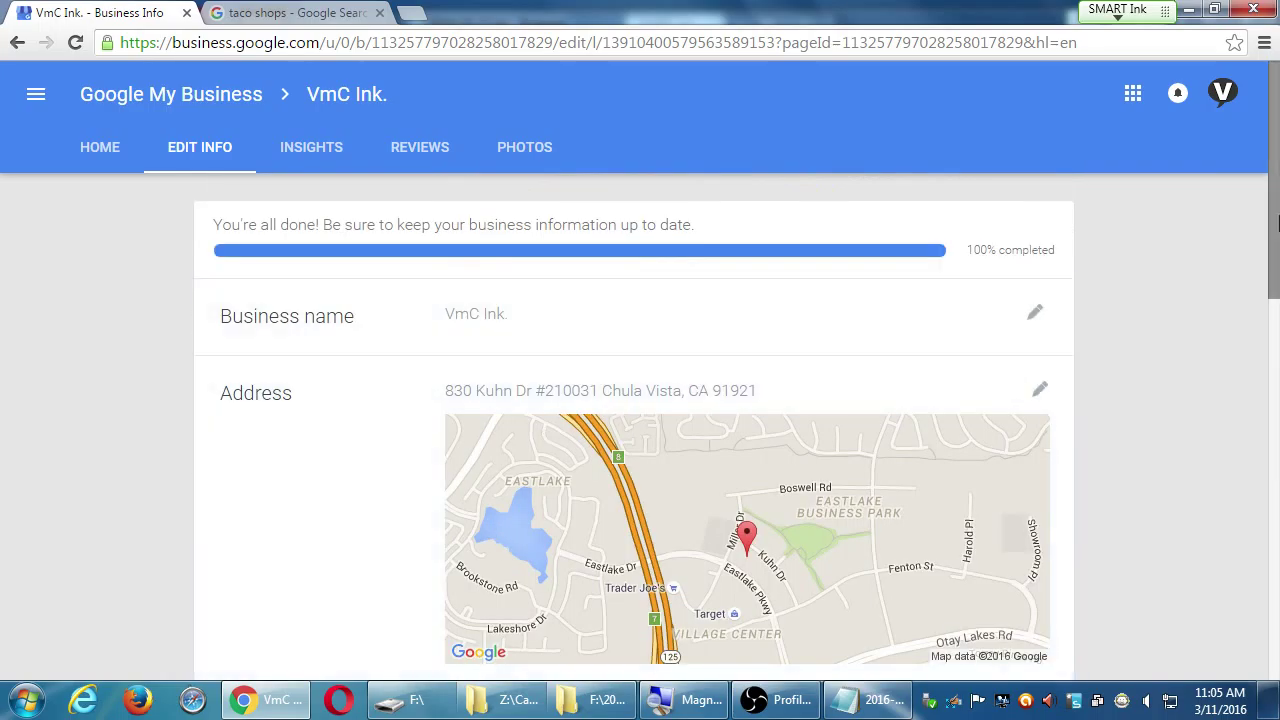
pyautogui.click(1222, 92)
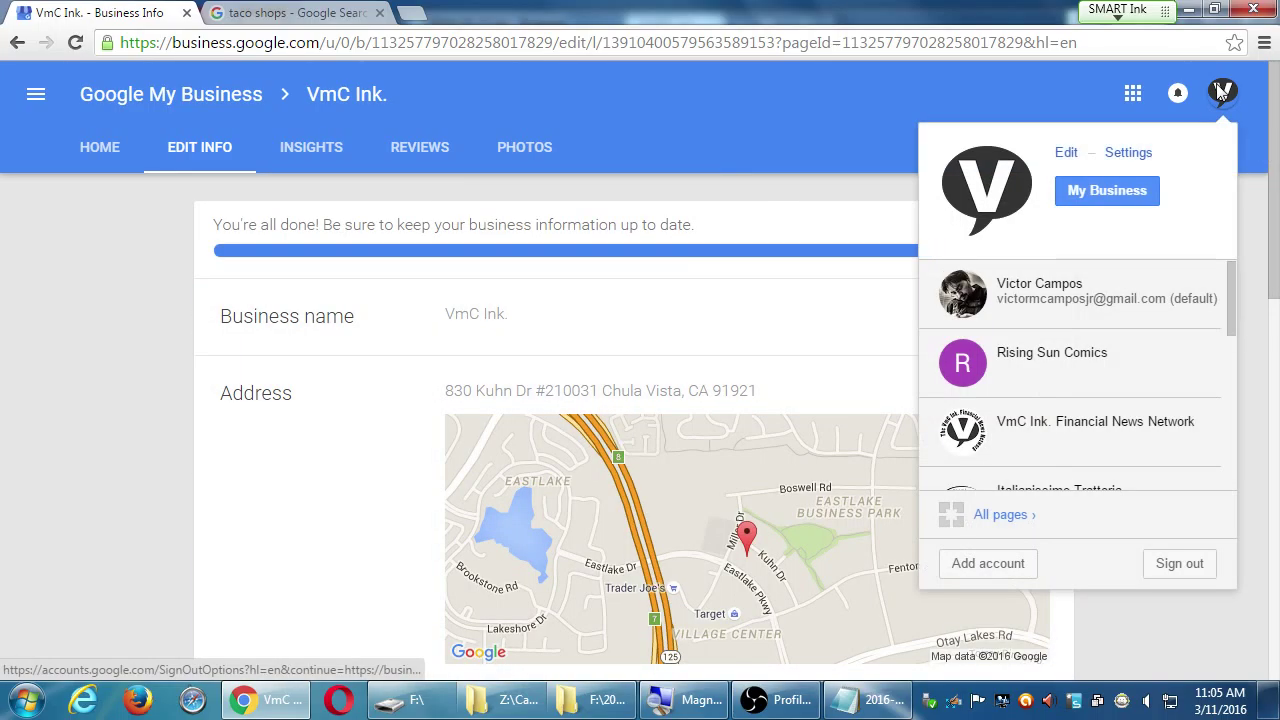
pyautogui.click(1240, 208)
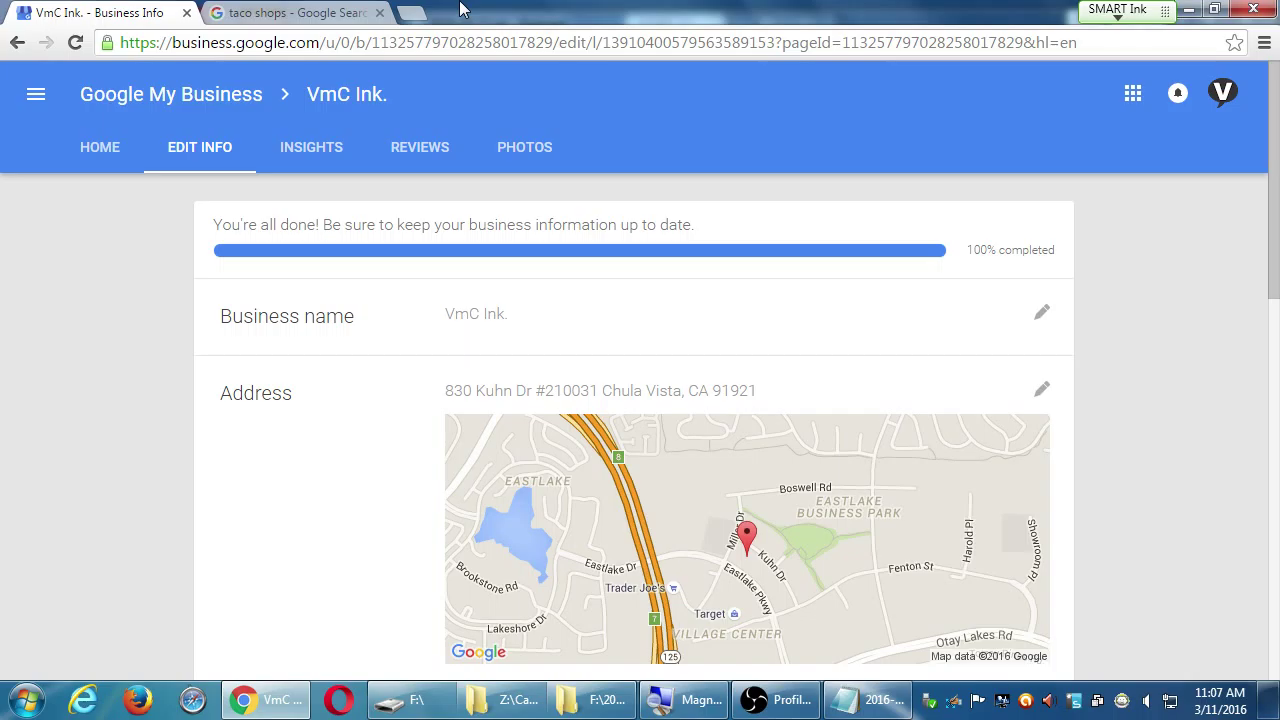
# Review the contact info, category, hours and introduction sections of the business information.
pyautogui.scroll(-3, 1152, 364)
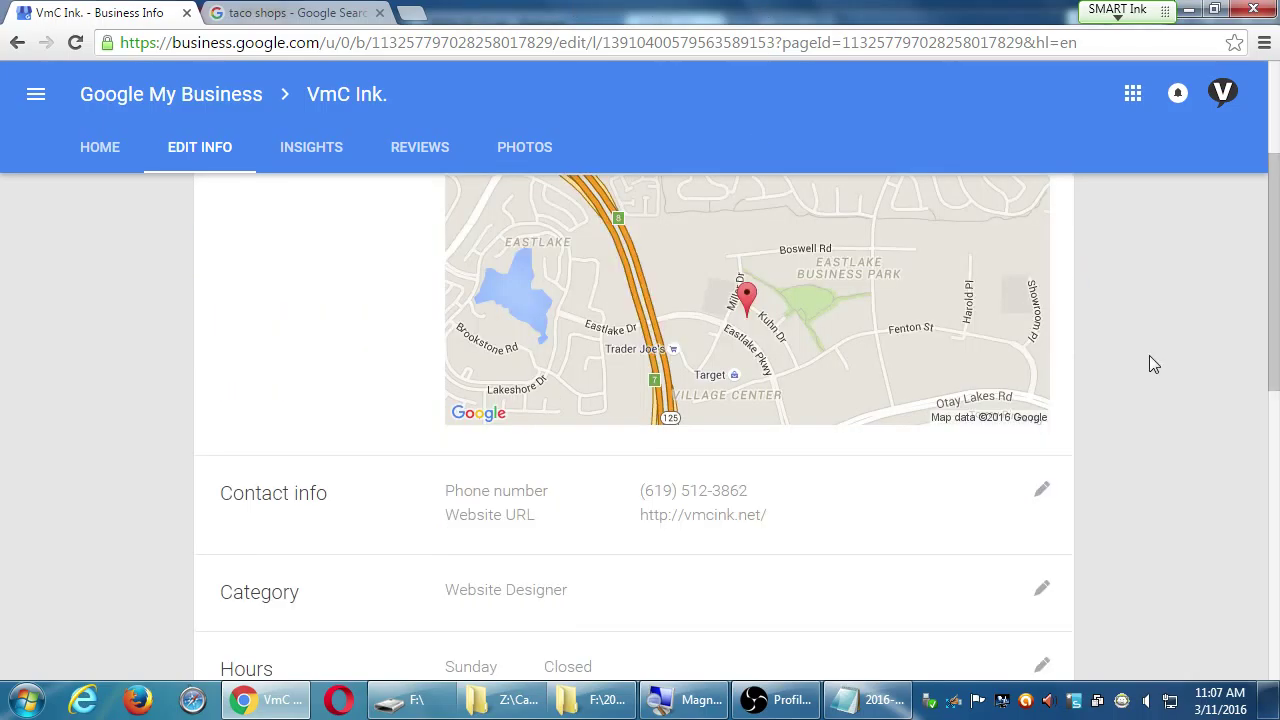
pyautogui.scroll(-9, 1150, 364)
pyautogui.scroll(4, 697, 463)
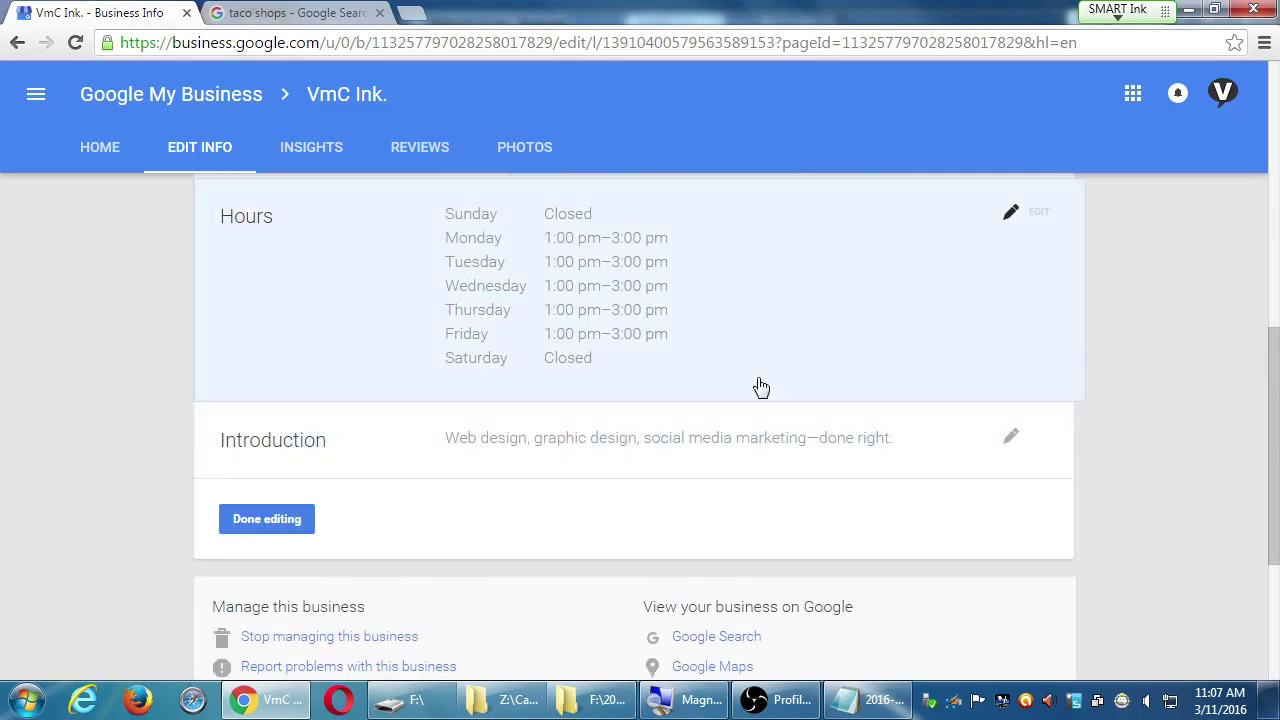
pyautogui.scroll(4, 790, 393)
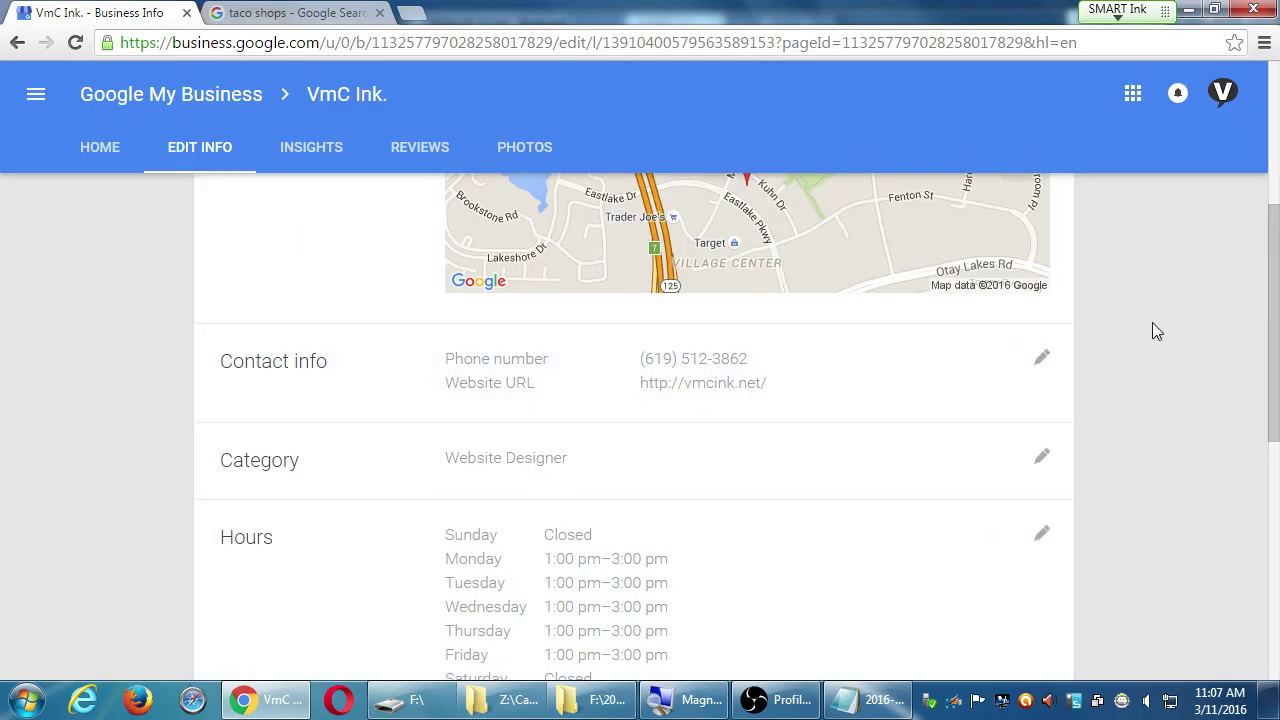
# Return to the VmC Ink. dashboard, look over its reviews, Google+ and Analytics sections, and show the site's main navigation.
pyautogui.click(108, 157)
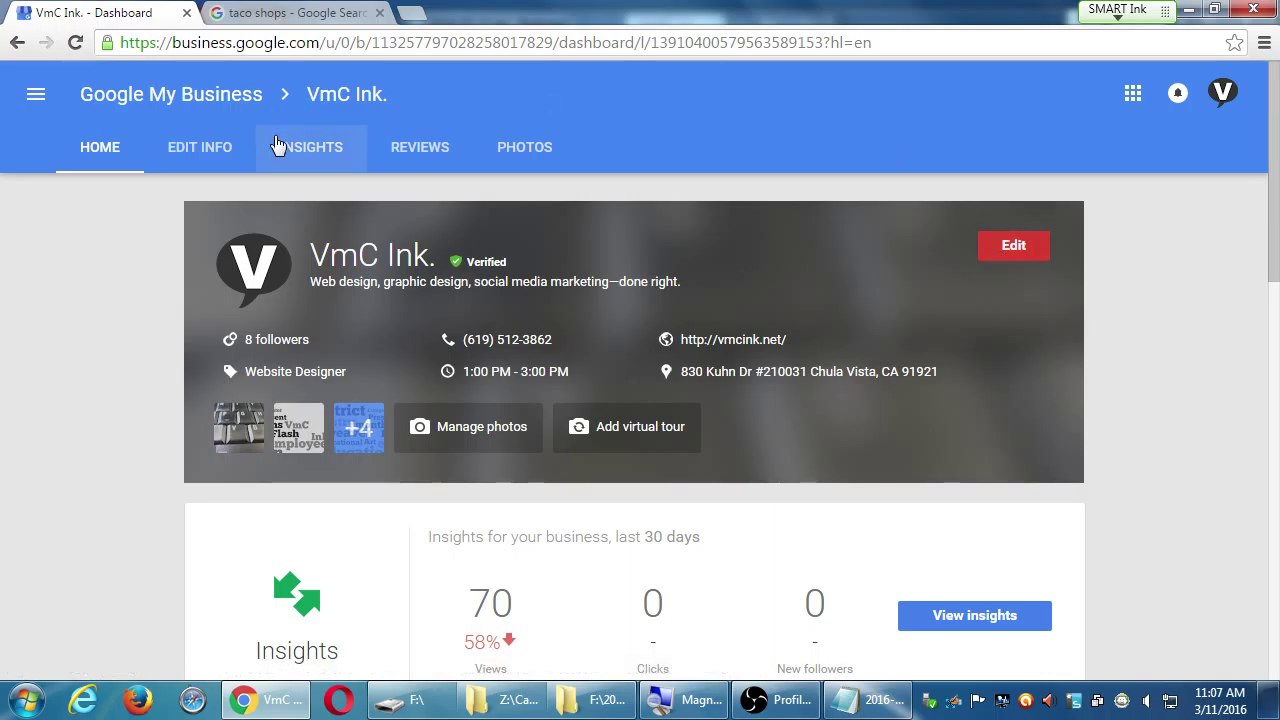
pyautogui.scroll(-6, 240, 463)
pyautogui.scroll(-3, 244, 445)
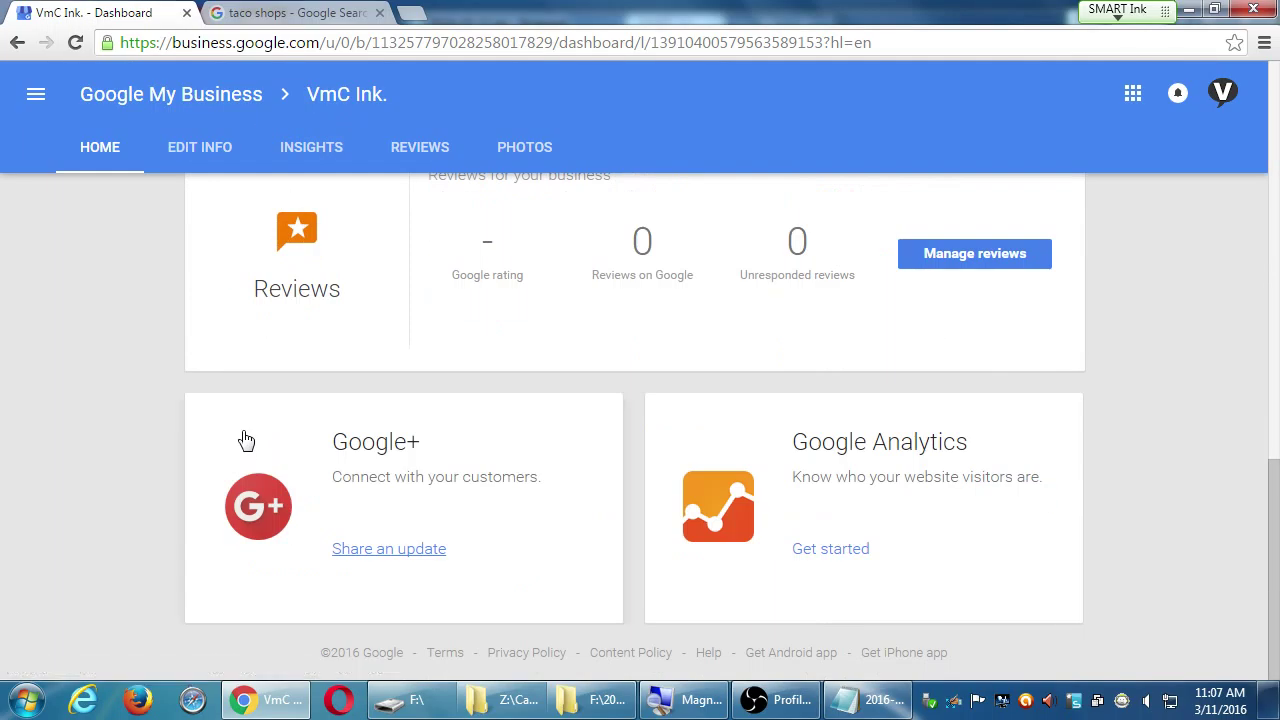
pyautogui.scroll(10, 246, 437)
pyautogui.click(36, 93)
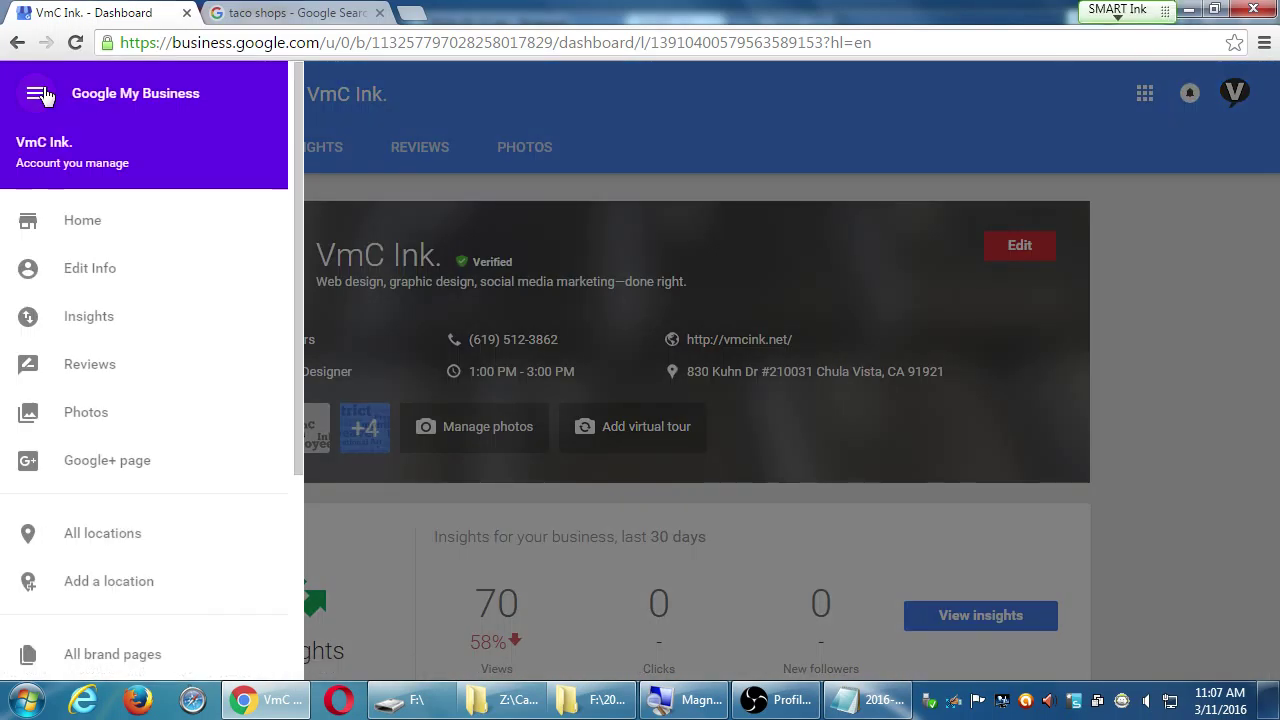
# View the VmC Ink. Google+ page, return to the dashboard, and check the account's list of managed pages.
pyautogui.click(175, 460)
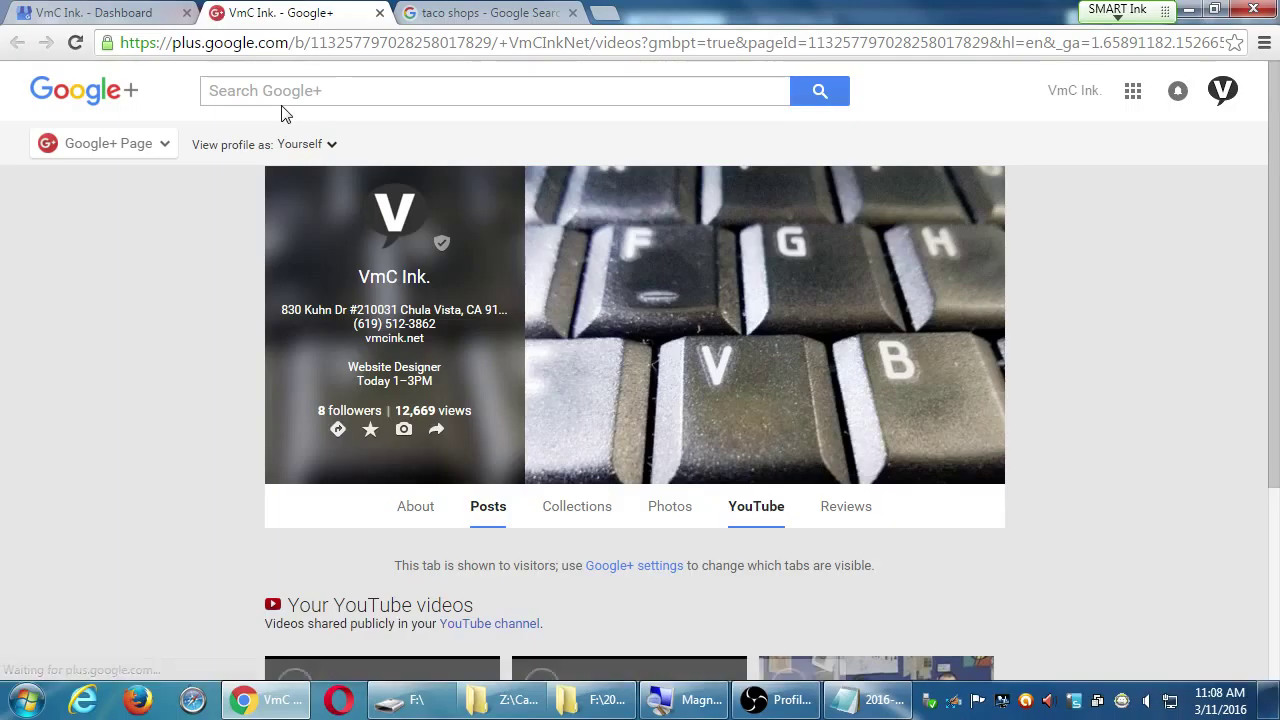
pyautogui.click(379, 13)
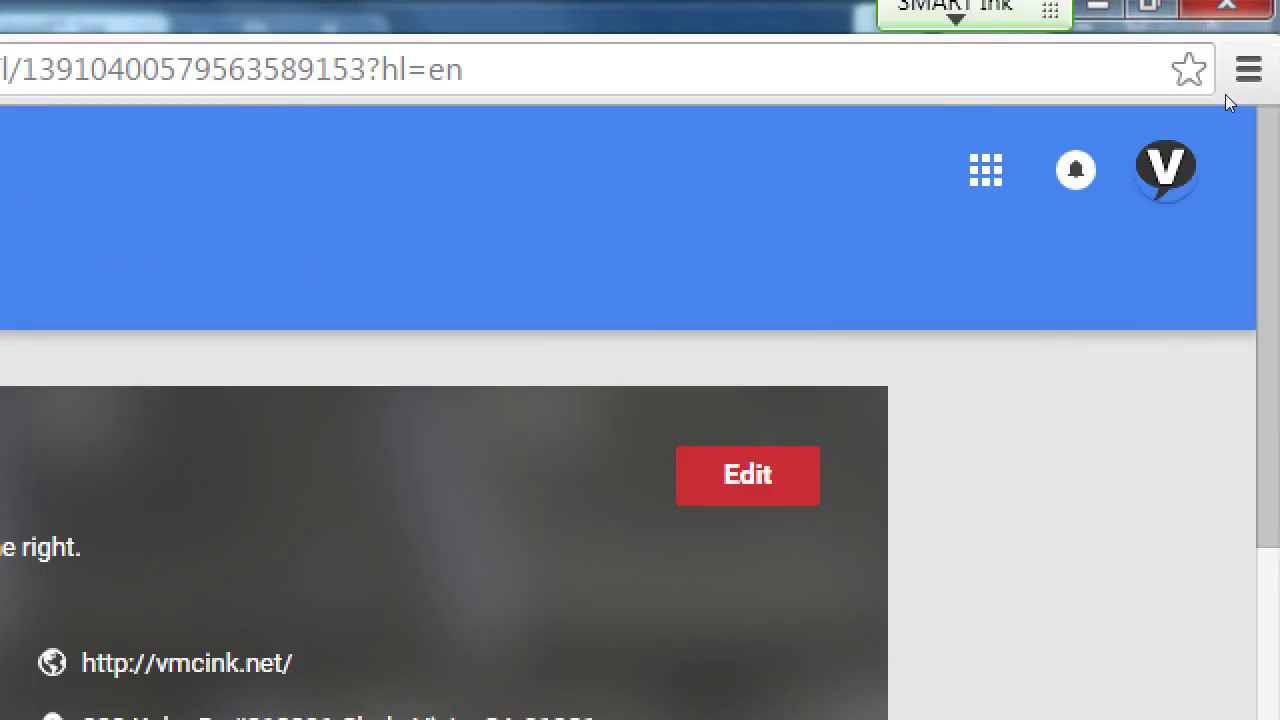
pyautogui.click(1165, 168)
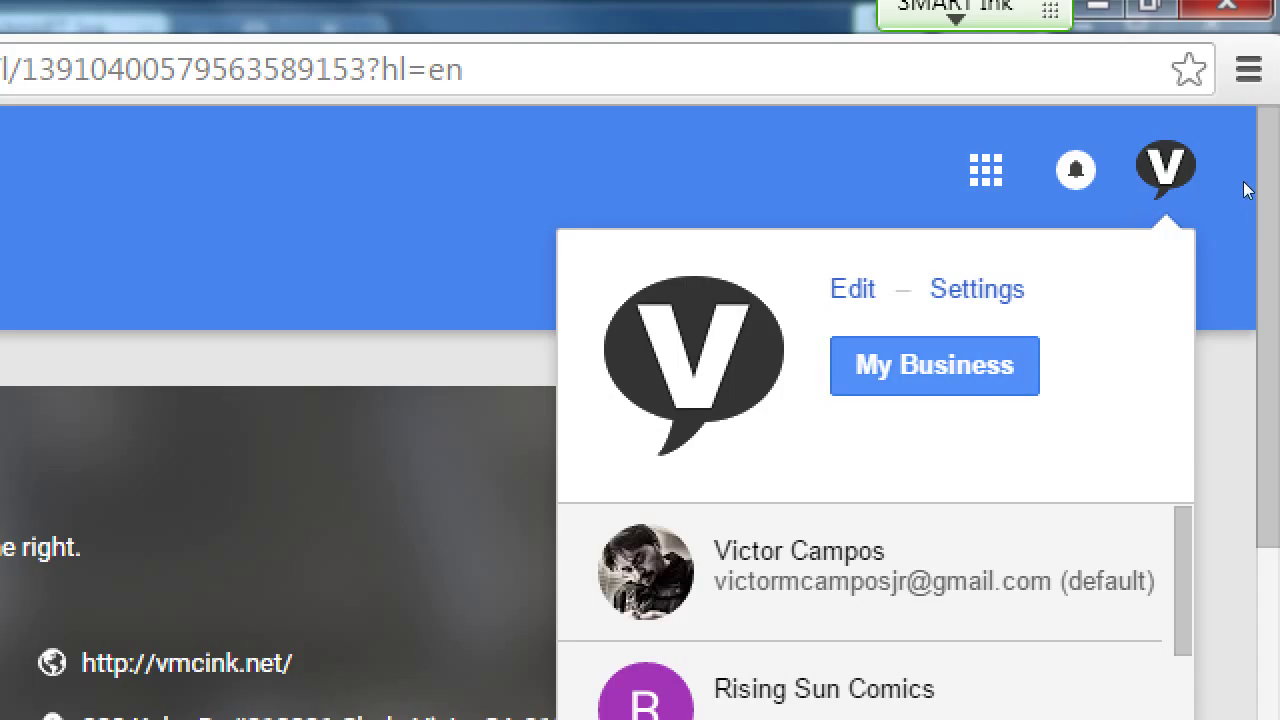
pyautogui.click(1230, 103)
pyautogui.click(1172, 150)
pyautogui.click(1105, 189)
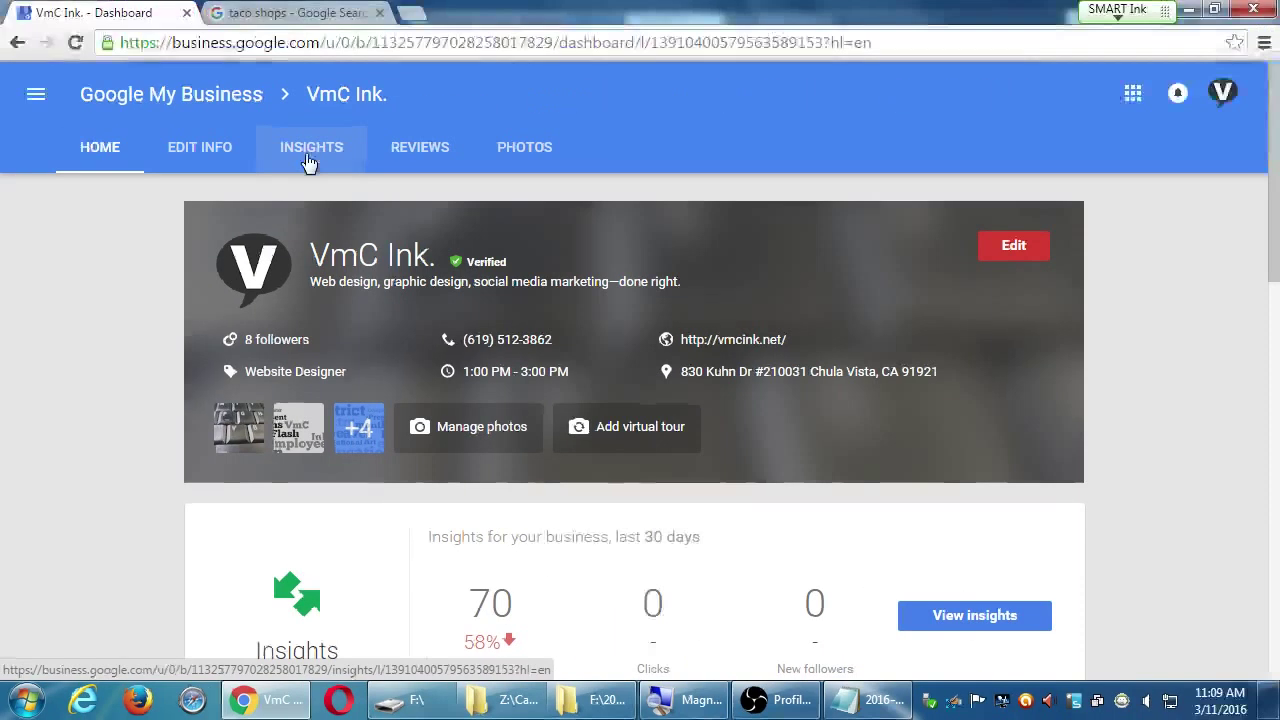
# Look over the dashboard's Insights, YouTube, AdWords Express, Reviews, Google+ and Google Analytics sections.
pyautogui.scroll(-2, 194, 471)
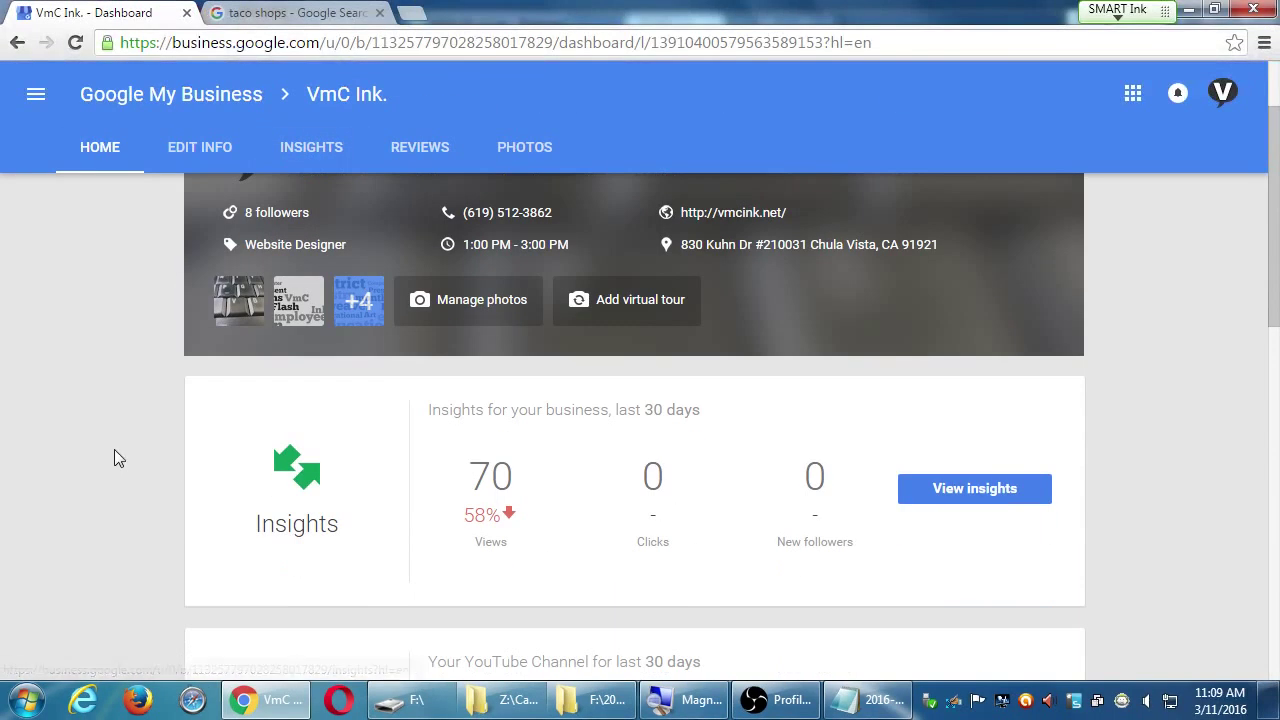
pyautogui.scroll(2, 114, 450)
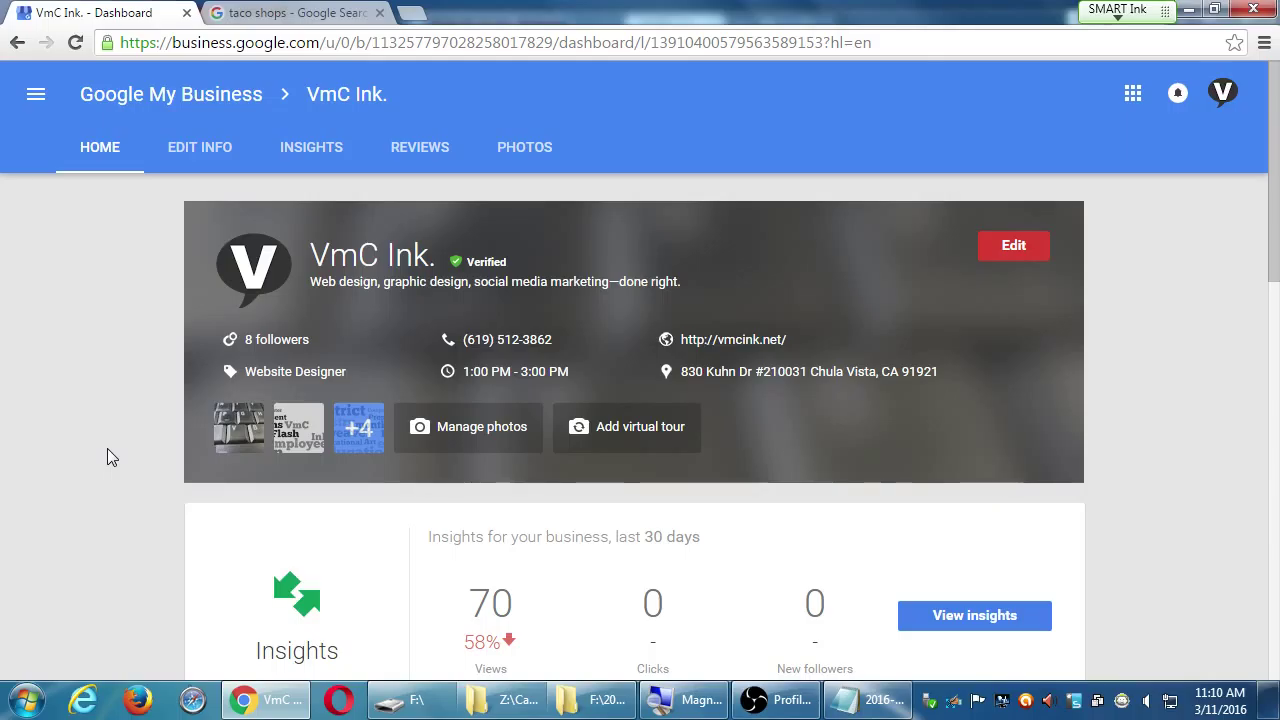
pyautogui.scroll(-1, 107, 457)
pyautogui.scroll(-1, 112, 457)
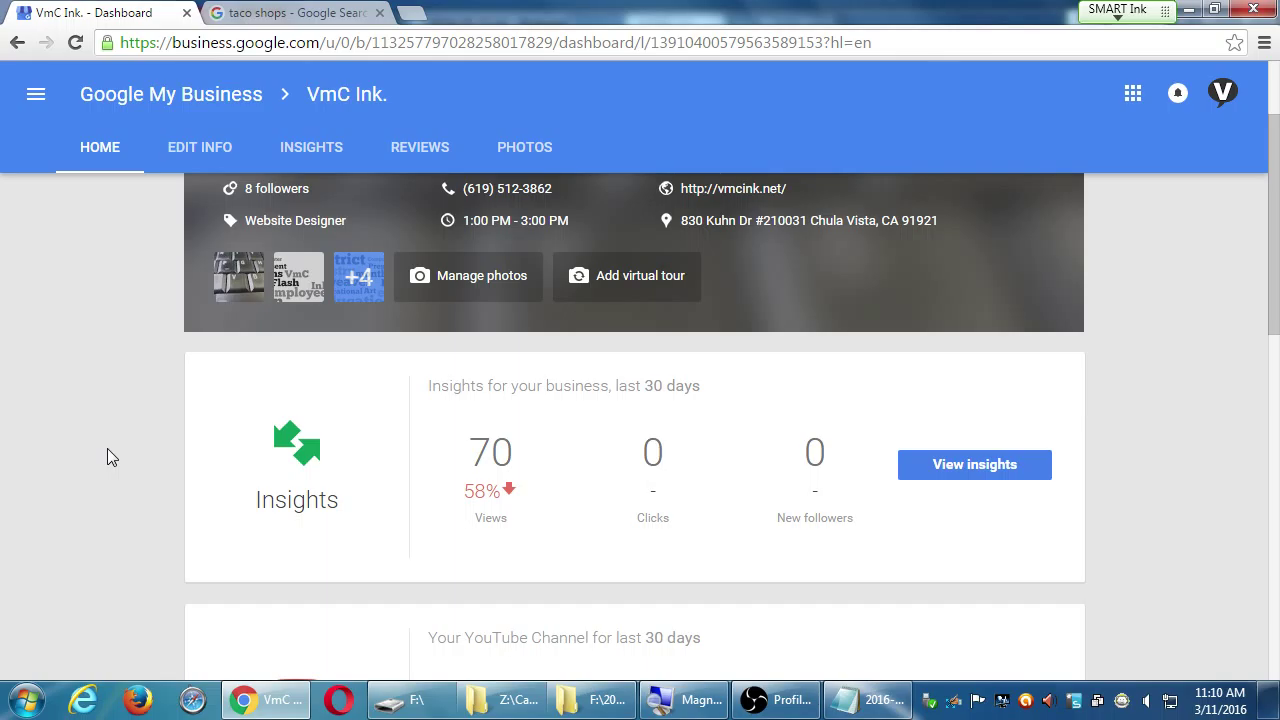
pyautogui.scroll(-3, 92, 445)
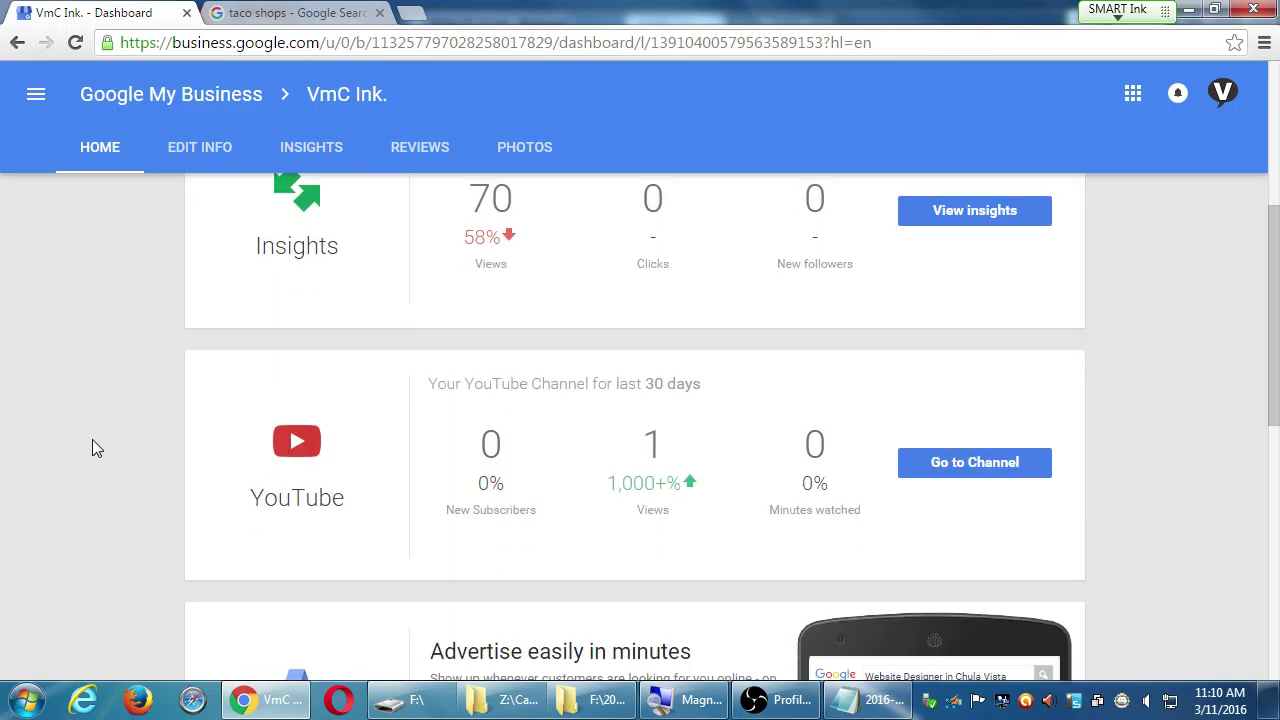
pyautogui.scroll(1, 92, 448)
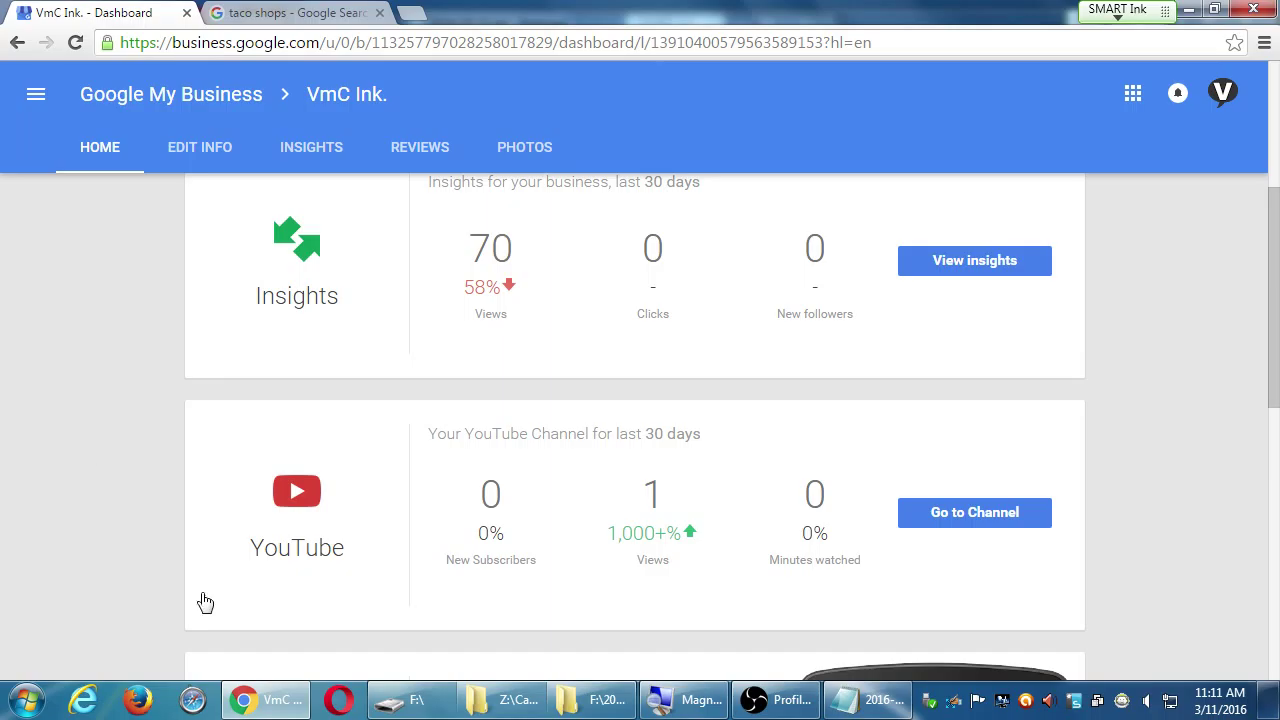
pyautogui.scroll(-5, 205, 603)
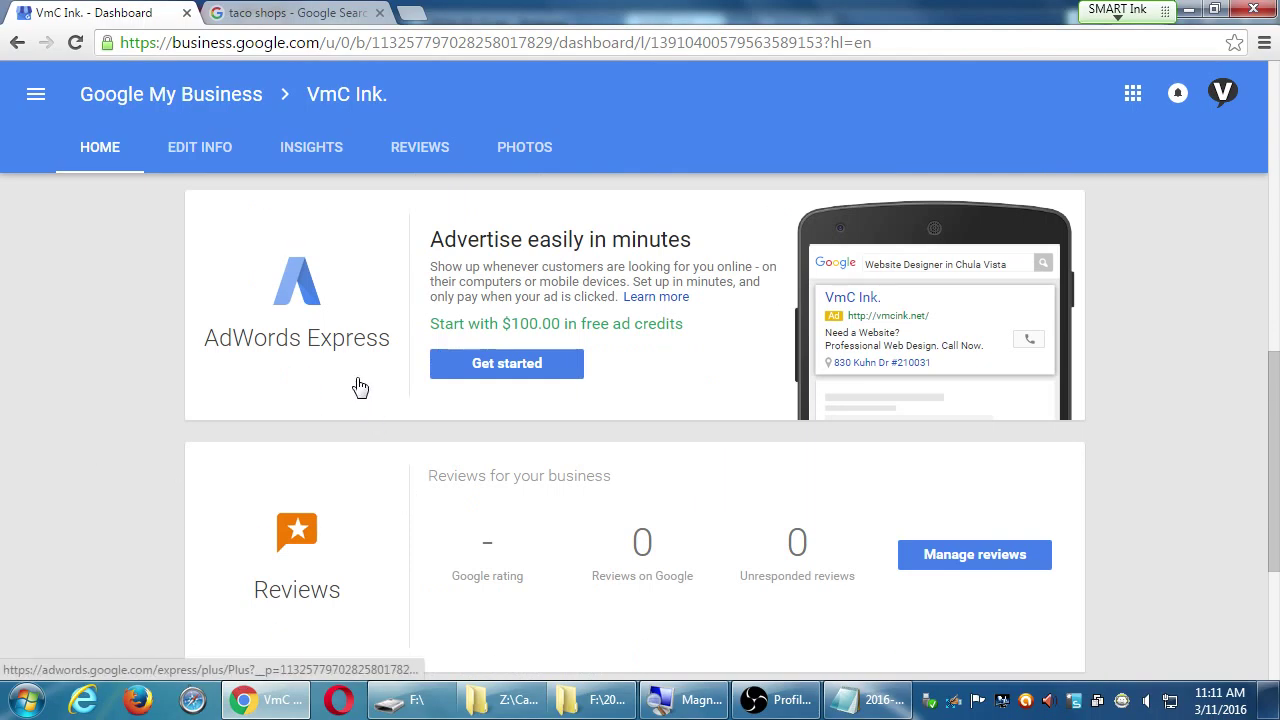
pyautogui.scroll(-1, 683, 353)
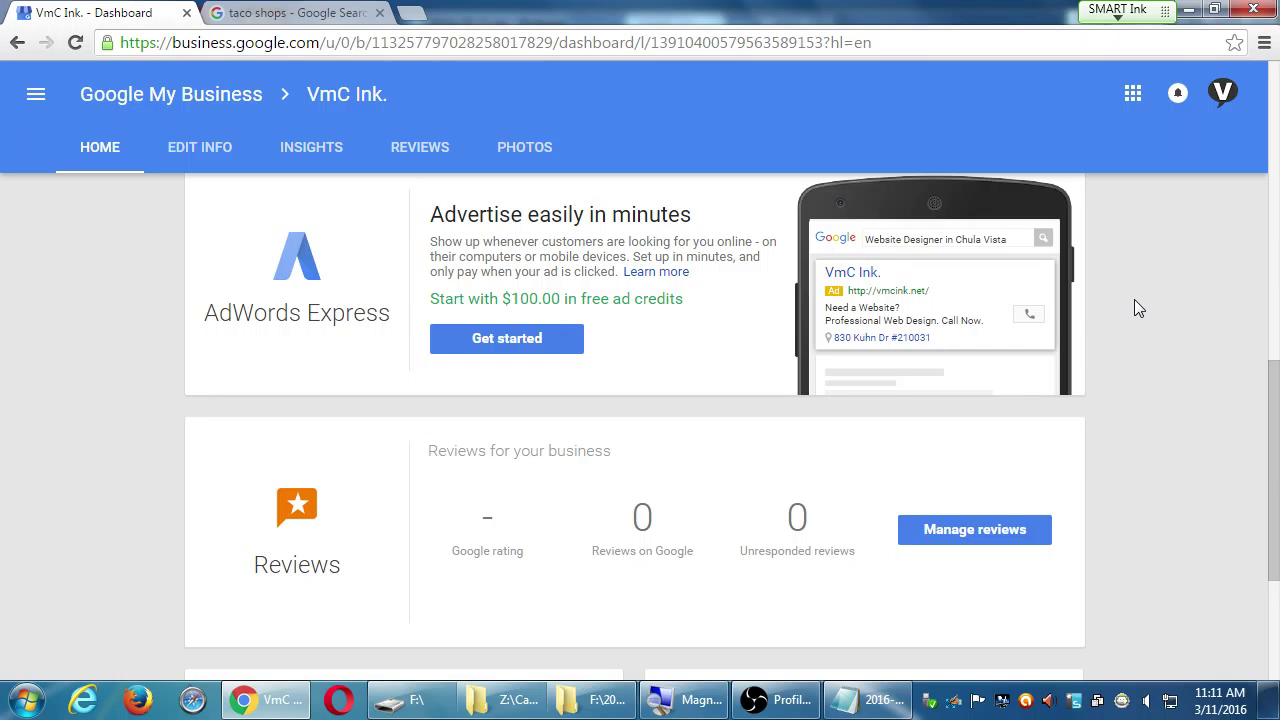
pyautogui.scroll(-3, 1198, 292)
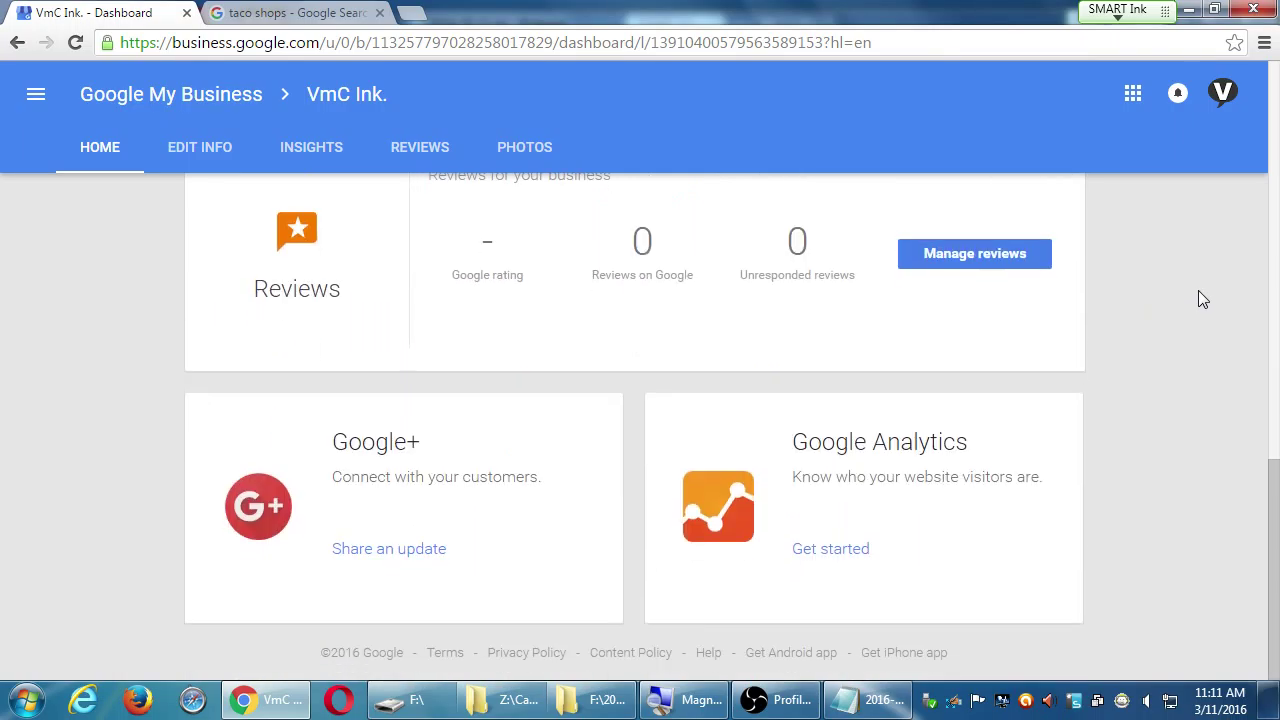
pyautogui.scroll(1, 1203, 300)
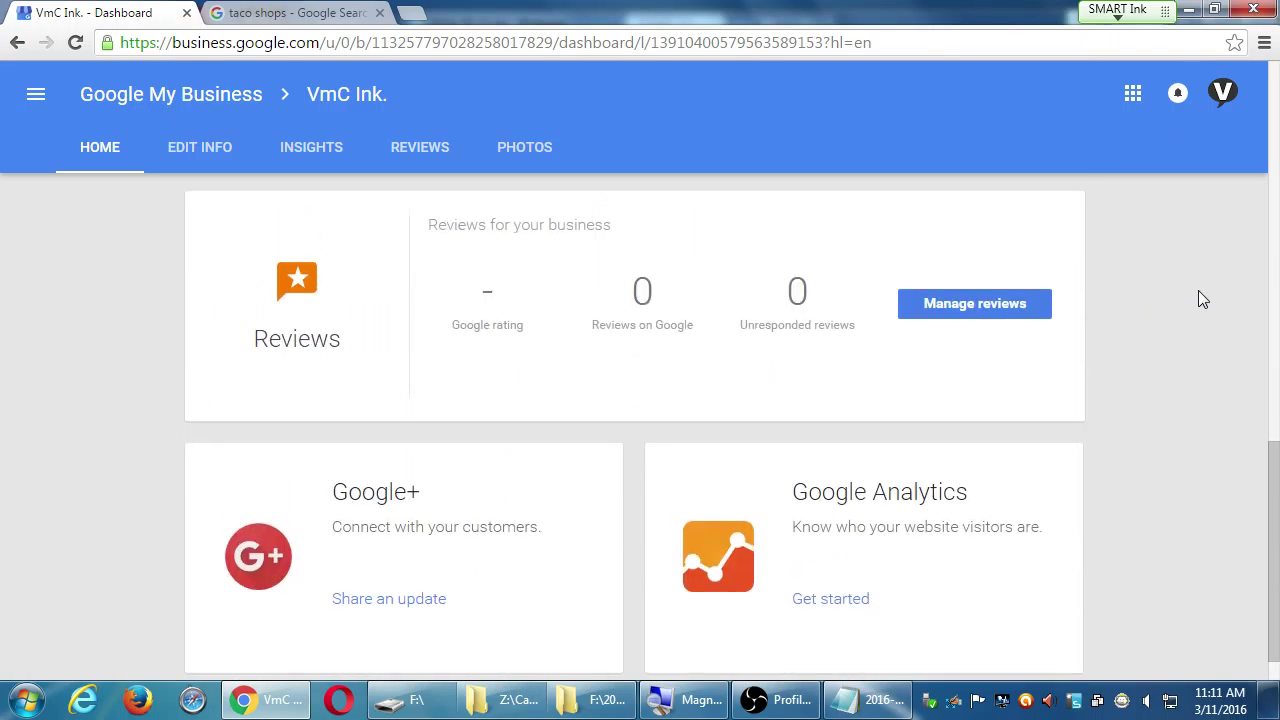
# Switch to the 2016-03-11.txt notes in Notepad and add "Reviews are vaulable - EVEN bad reviews" at the end, after two blank lines.
pyautogui.click(869, 699)
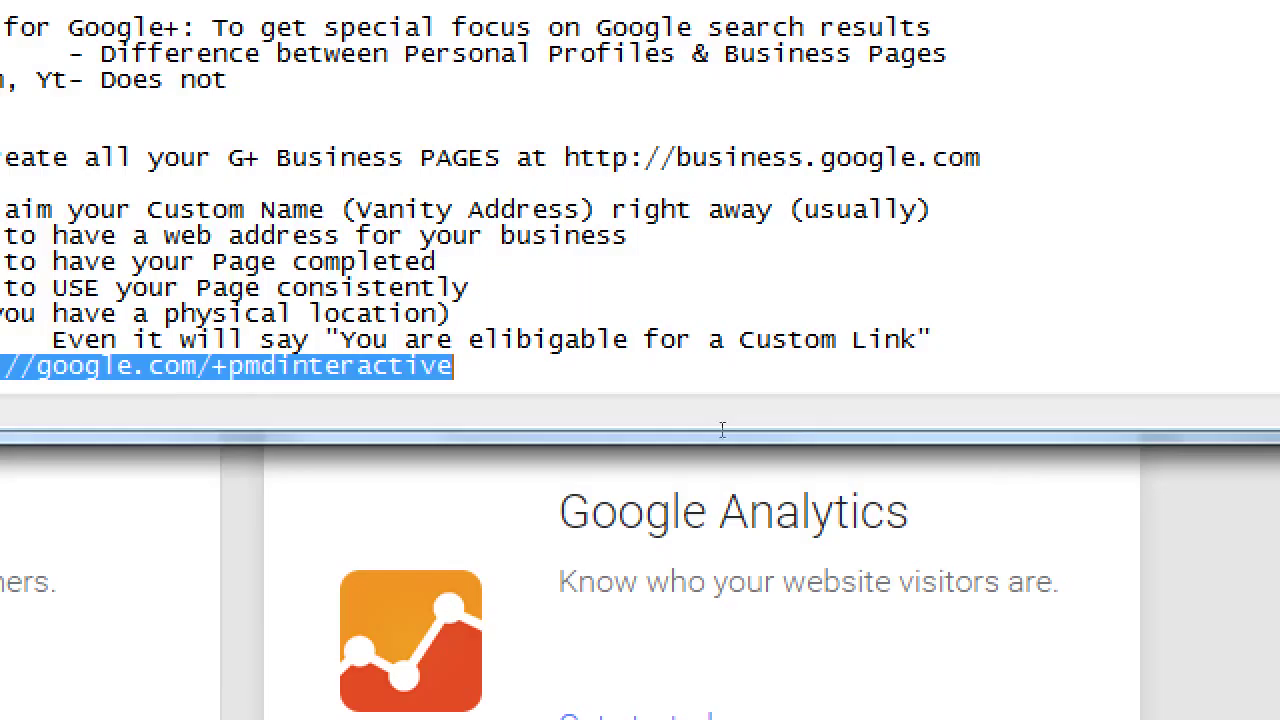
pyautogui.click(798, 430)
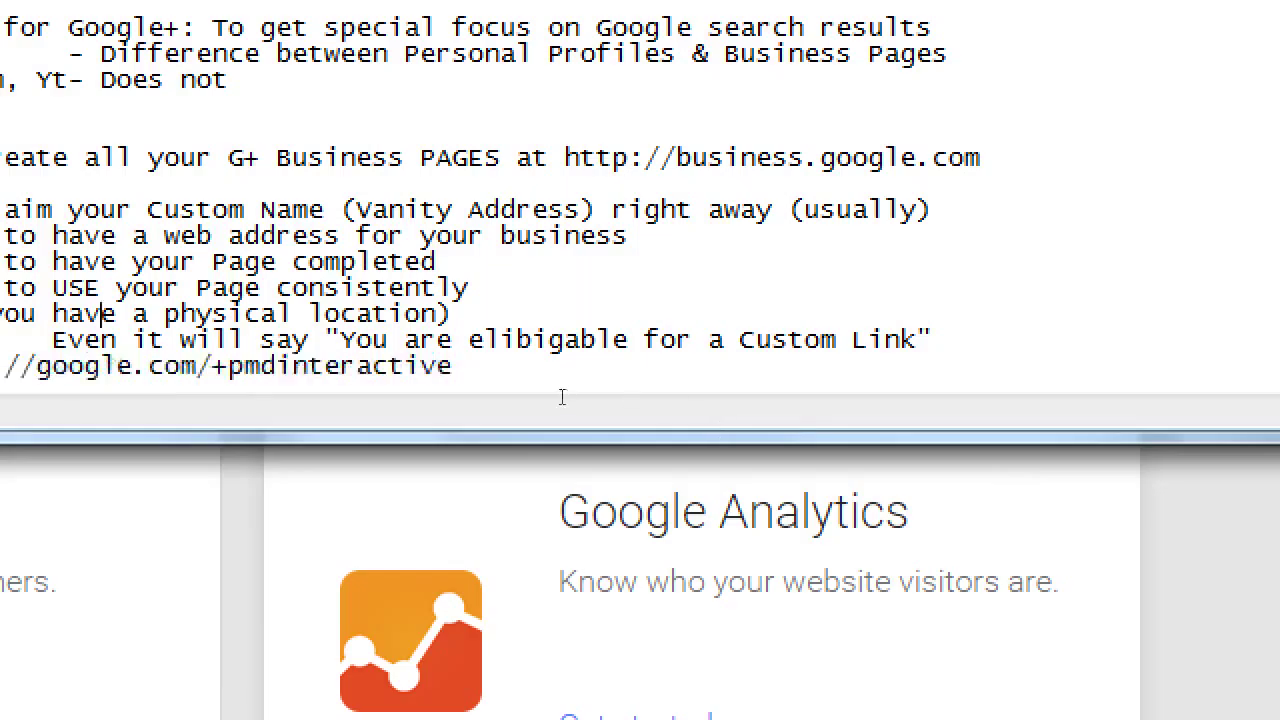
pyautogui.hotkey('ctrl', 'End')
pyautogui.press('Return')
pyautogui.press('Return')
pyautogui.press('Return')
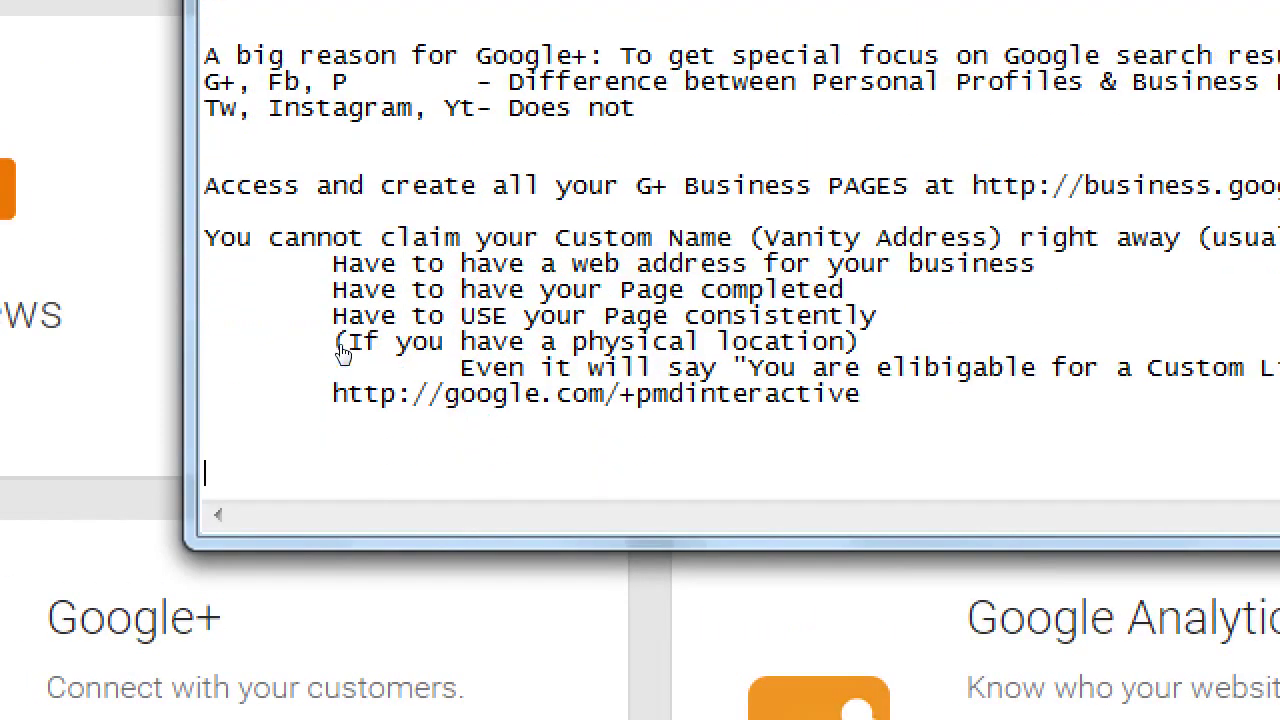
pyautogui.write('Reviews are')
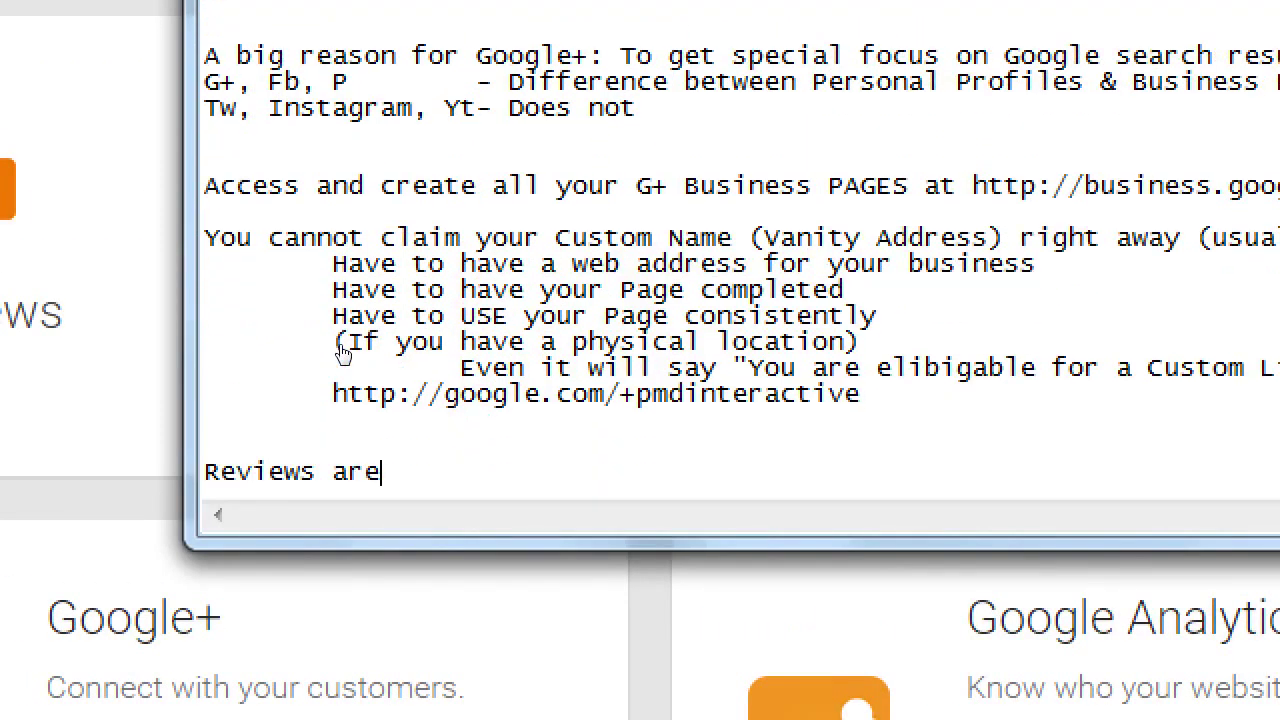
pyautogui.write(' vaubal')
pyautogui.press('BackSpace')
pyautogui.press('BackSpace')
pyautogui.press('BackSpace')
pyautogui.write('labue')
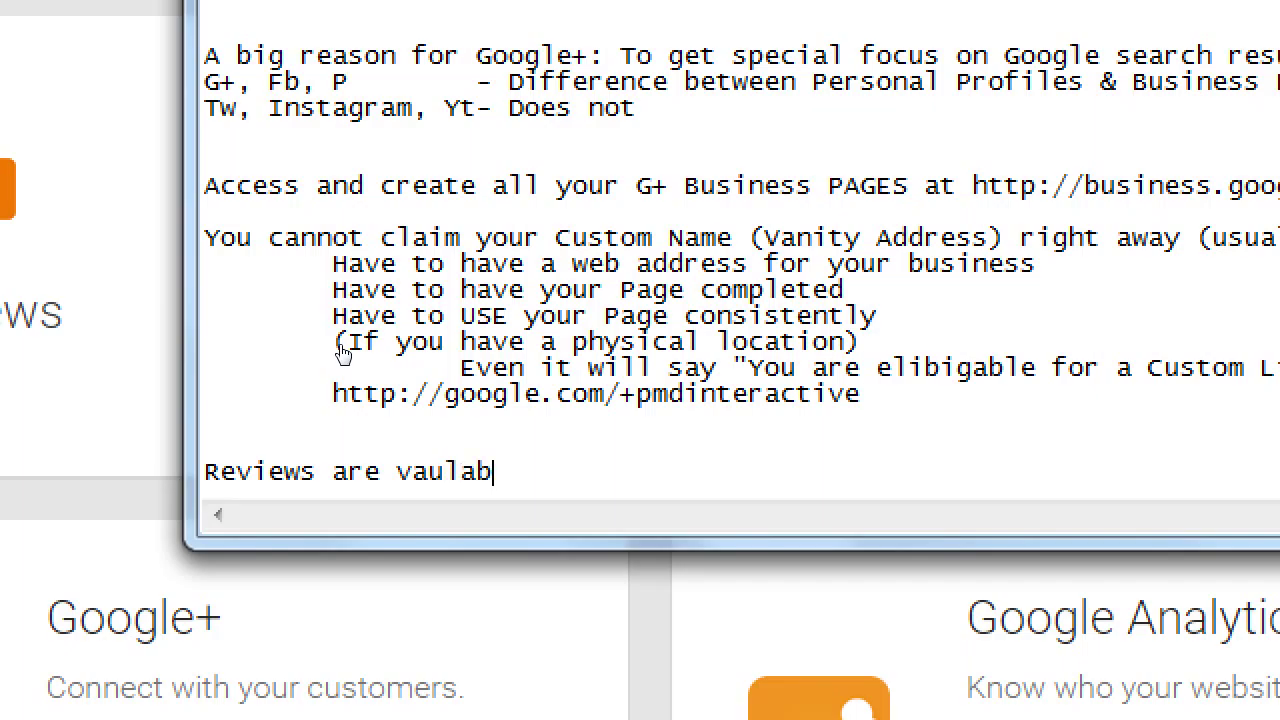
pyautogui.press('BackSpace')
pyautogui.press('BackSpace')
pyautogui.write('le - EVEN bad ')
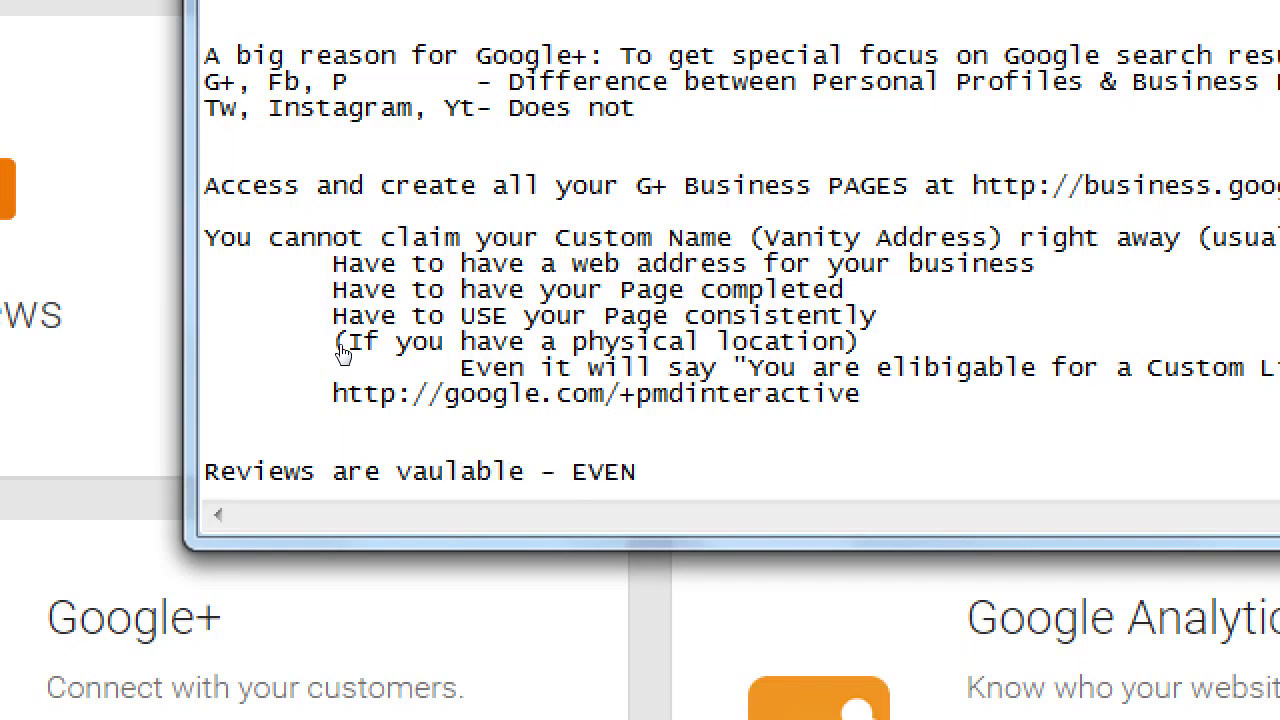
pyautogui.write('reviews')
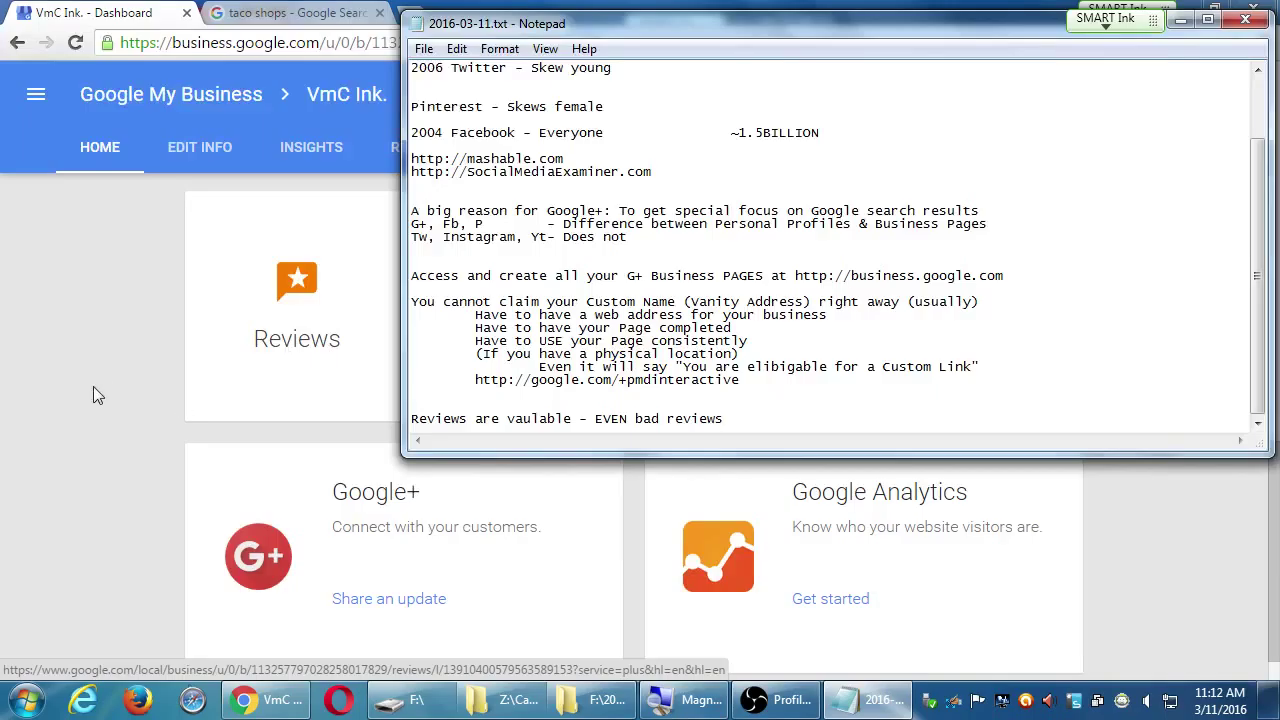
# Switch back to the browser, view the VmC Ink. reviews management page, and return to the dashboard.
pyautogui.click(93, 386)
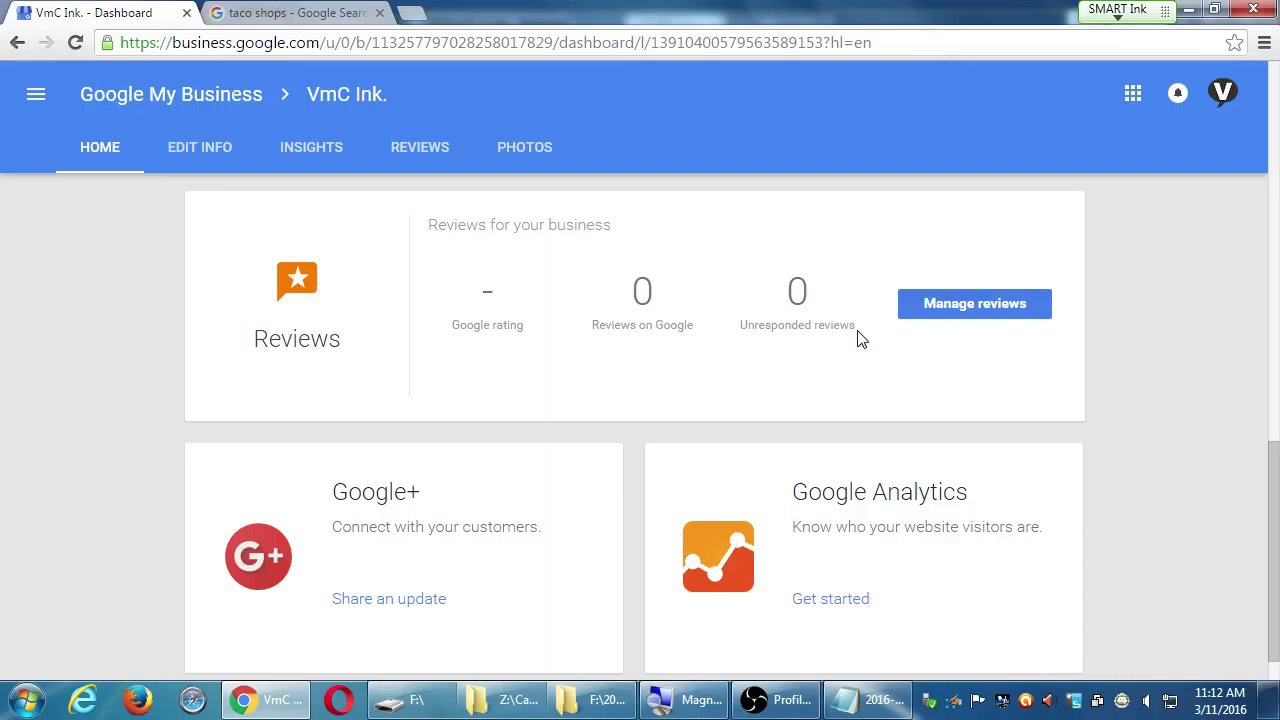
pyautogui.click(962, 323)
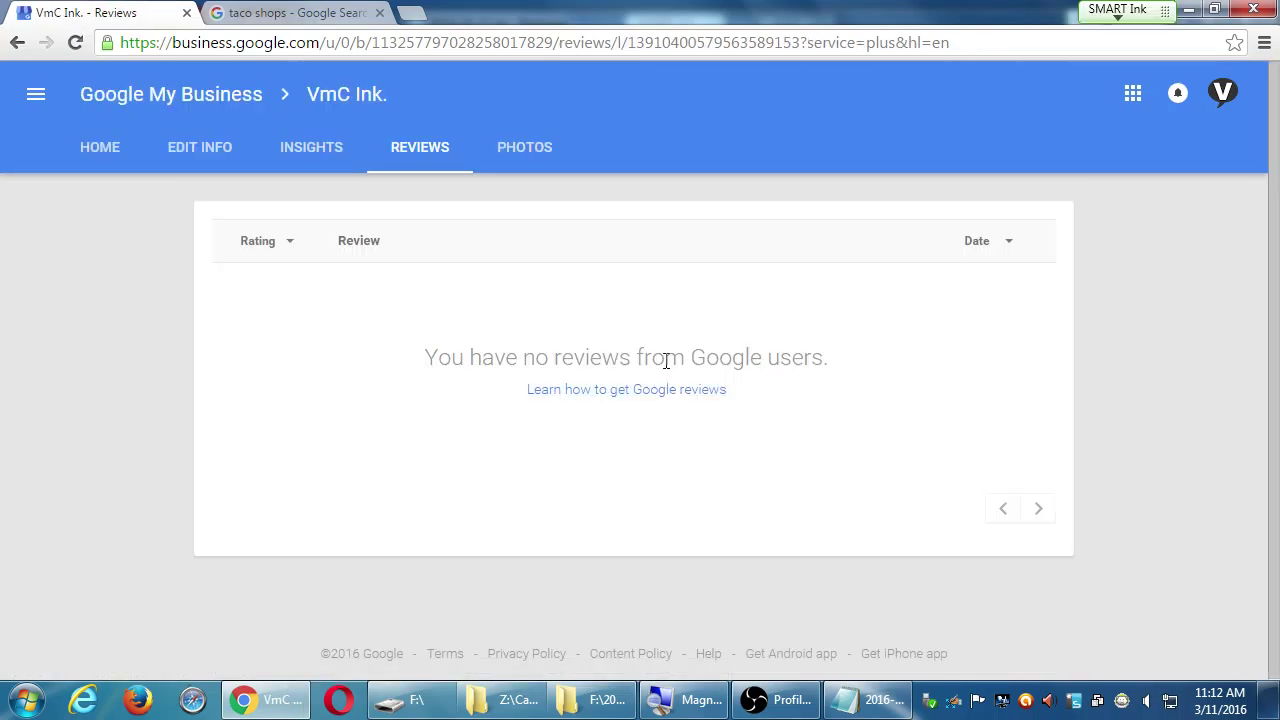
pyautogui.moveTo(838, 357); pyautogui.dragTo(667, 315)
pyautogui.click(840, 340)
pyautogui.click(19, 48)
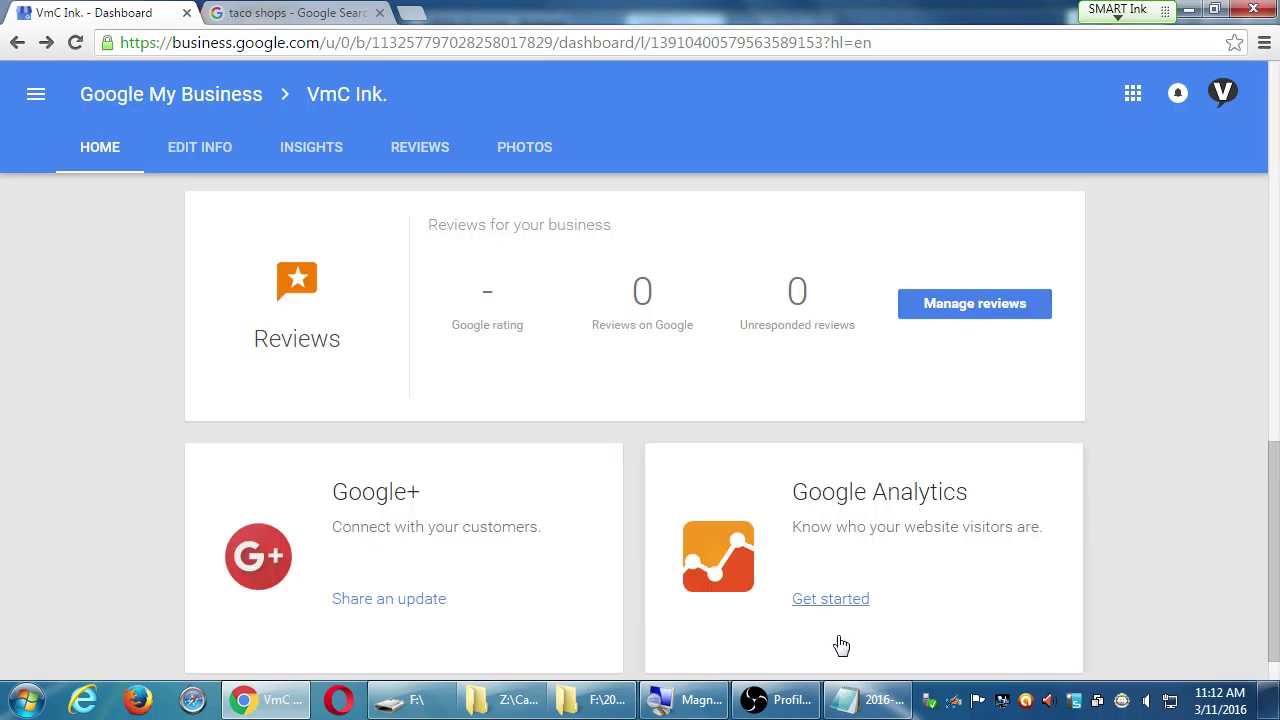
# Return to the Notepad notes and add the indented line "Take the time to reply to negative reviews," under the reviews note.
pyautogui.click(856, 702)
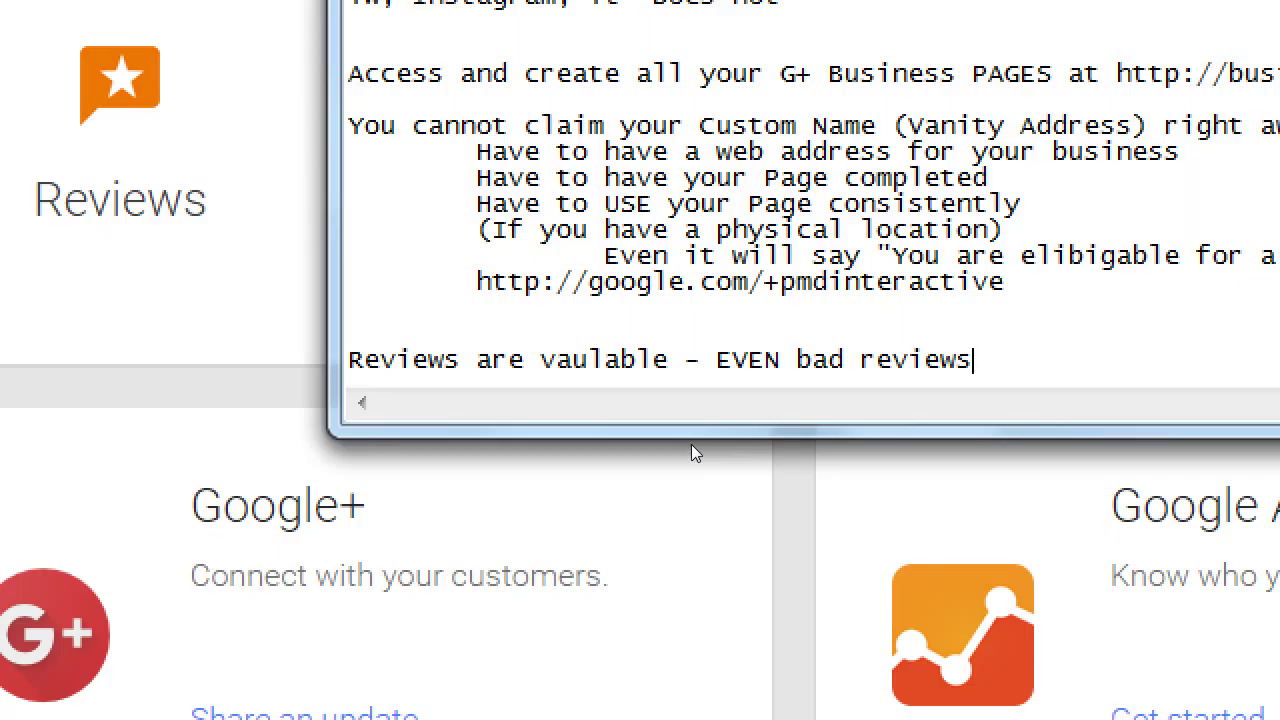
pyautogui.press('Return')
pyautogui.press('Tab')
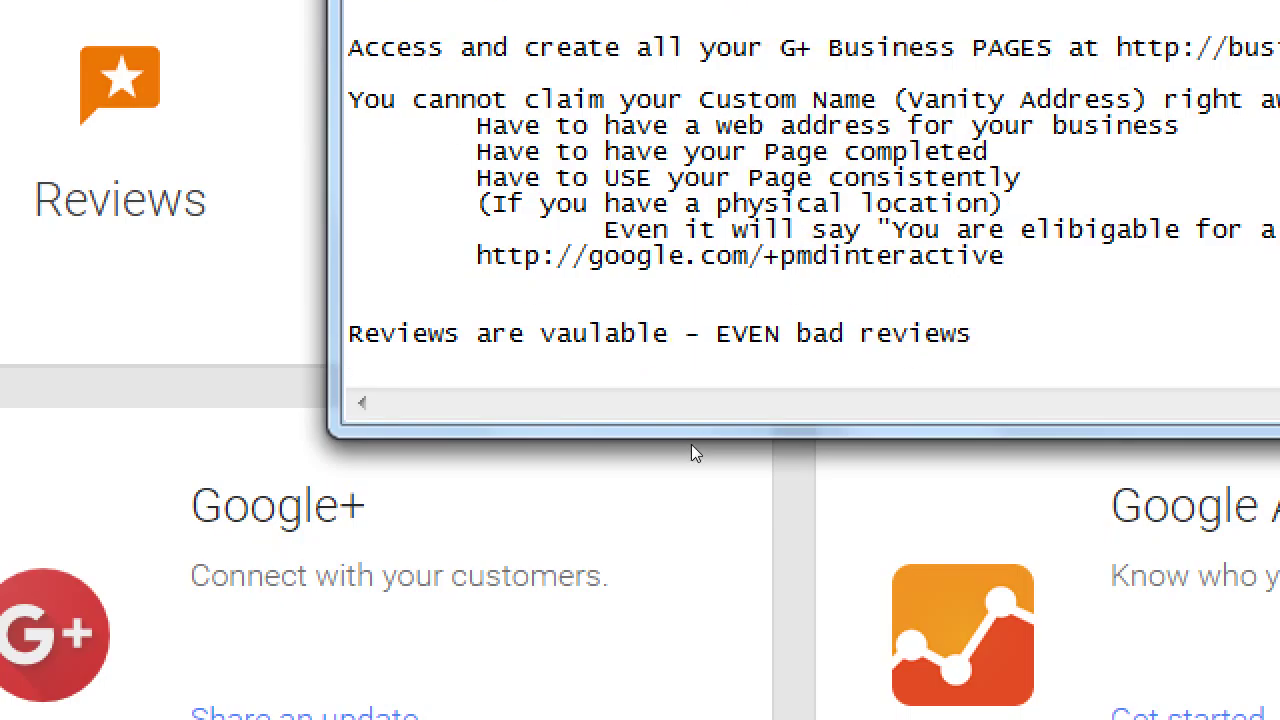
pyautogui.write('Take the ti')
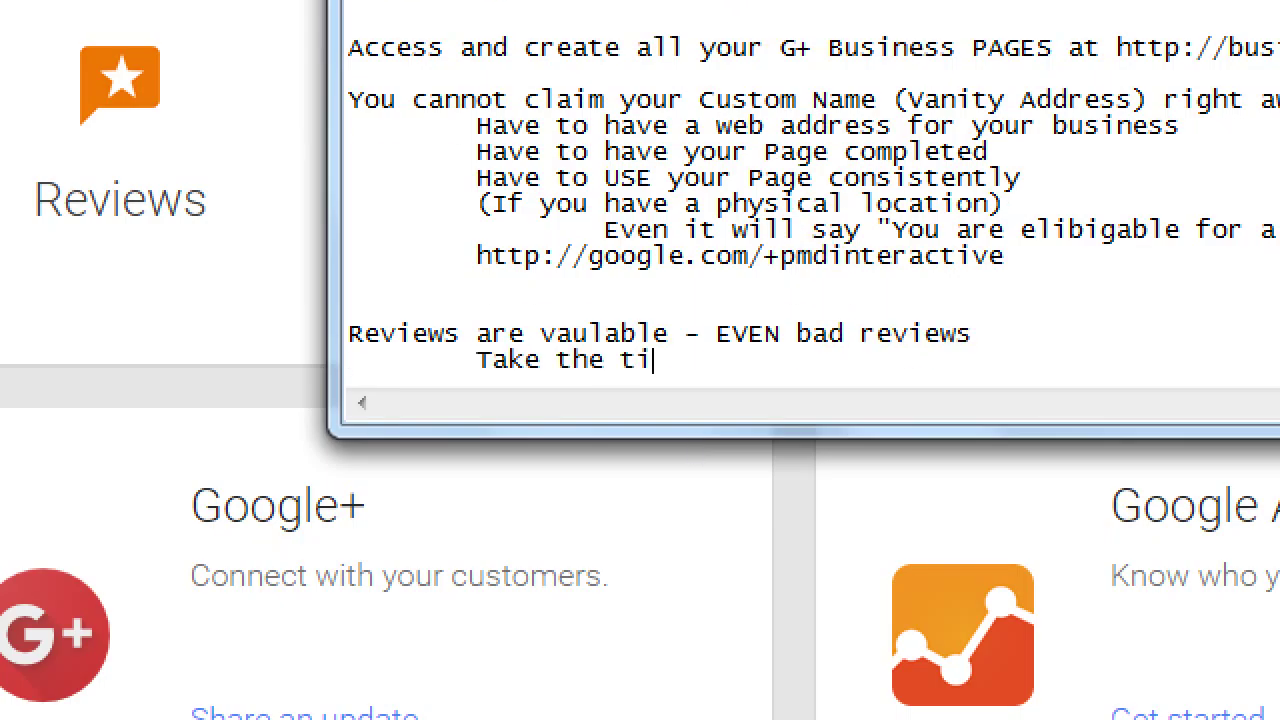
pyautogui.write('me to reply to nbe')
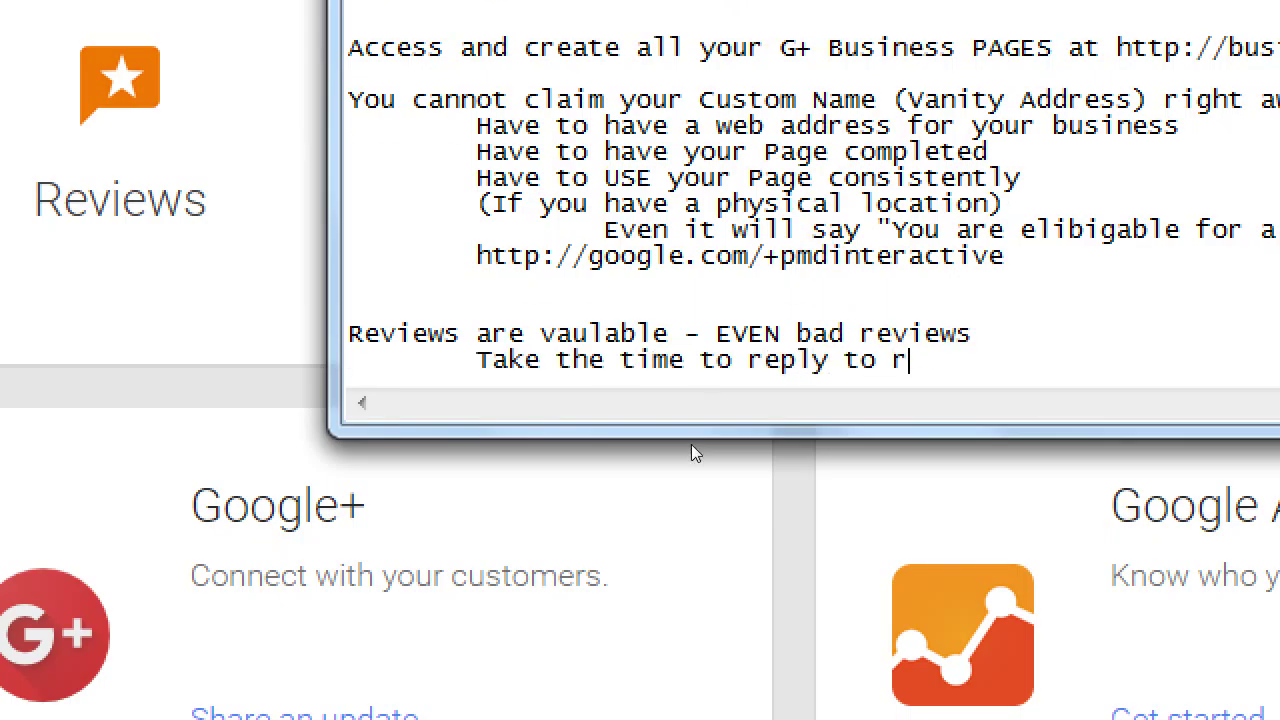
pyautogui.press('BackSpace')
pyautogui.press('BackSpace')
pyautogui.write('egative review')
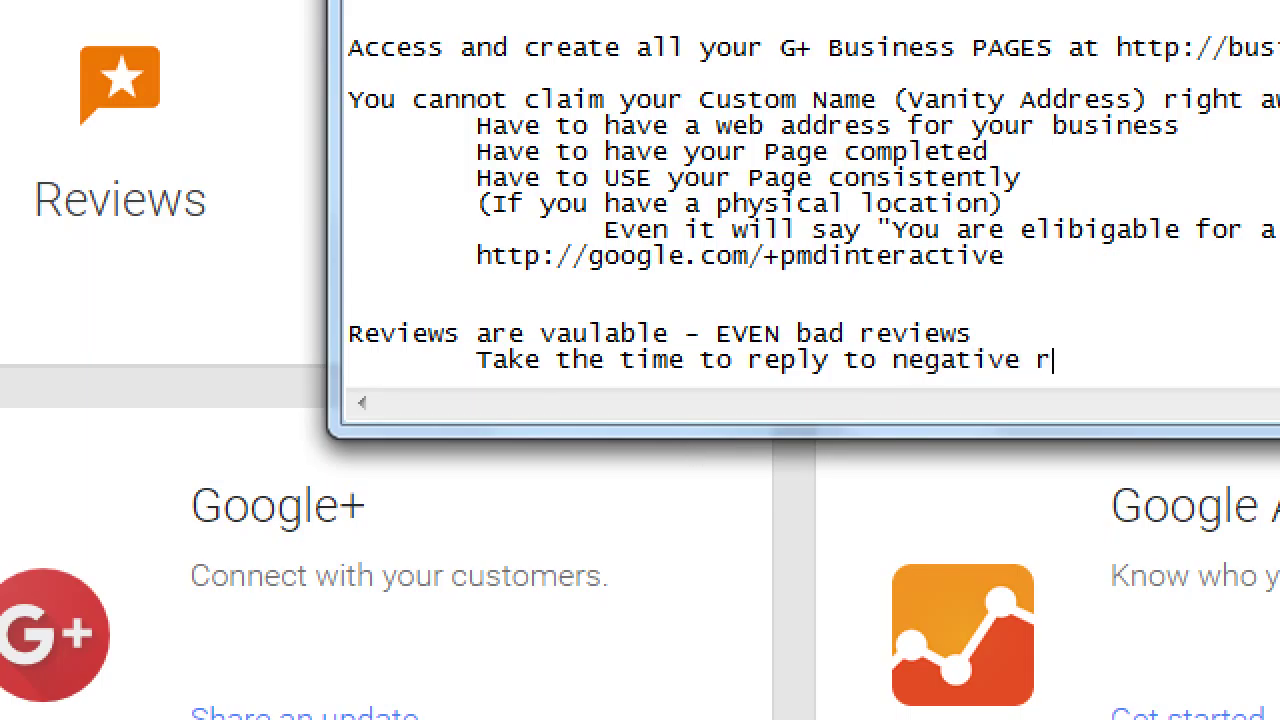
pyautogui.write('s,')
# Continue the negative reviews tip on a further indented line reading "to turn them into Positive reviews".
pyautogui.press('Return')
pyautogui.press('Tab')
pyautogui.press('Tab')
pyautogui.write('To')
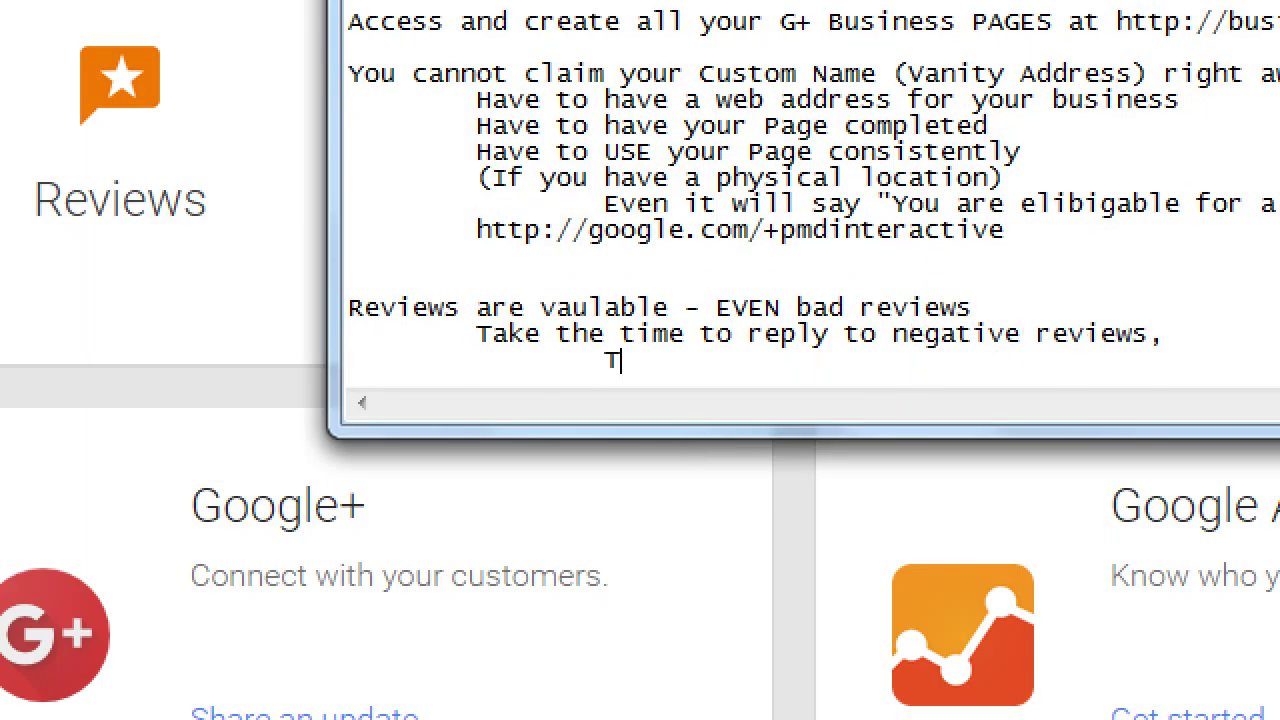
pyautogui.press('BackSpace')
pyautogui.press('BackSpace')
pyautogui.press('BackSpace')
pyautogui.write('to turn them into ')
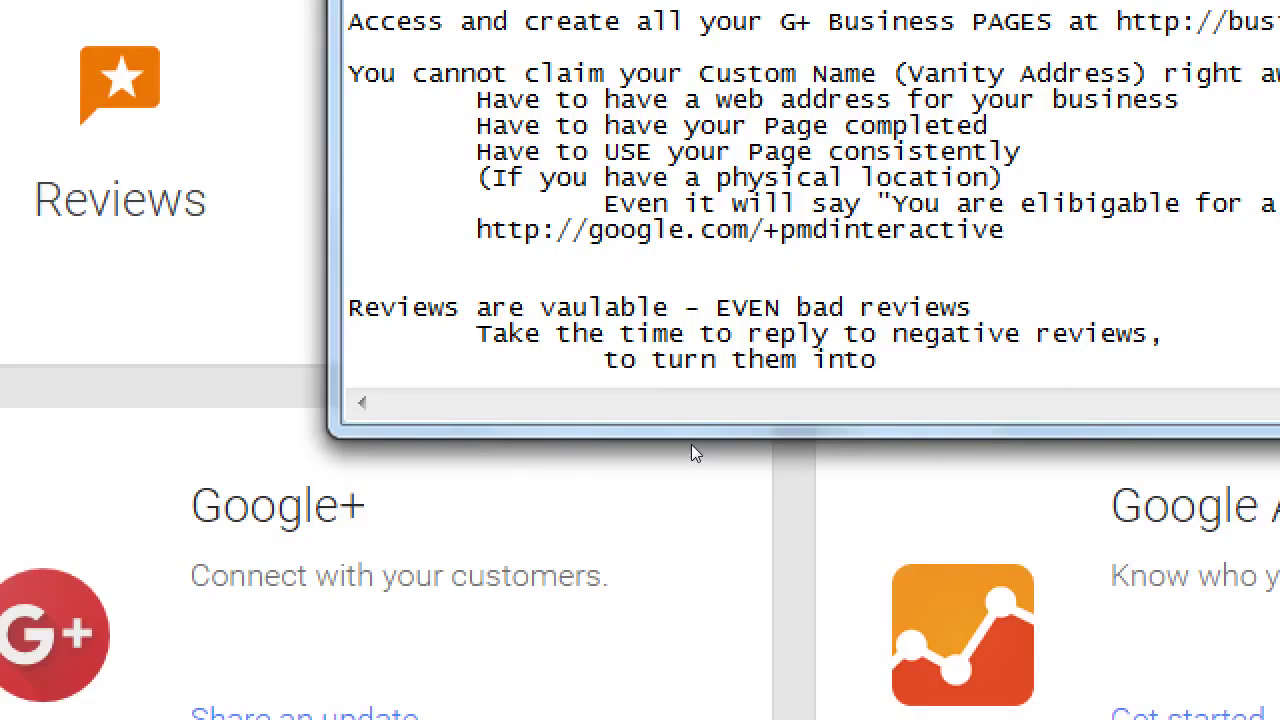
pyautogui.write('Positive ')
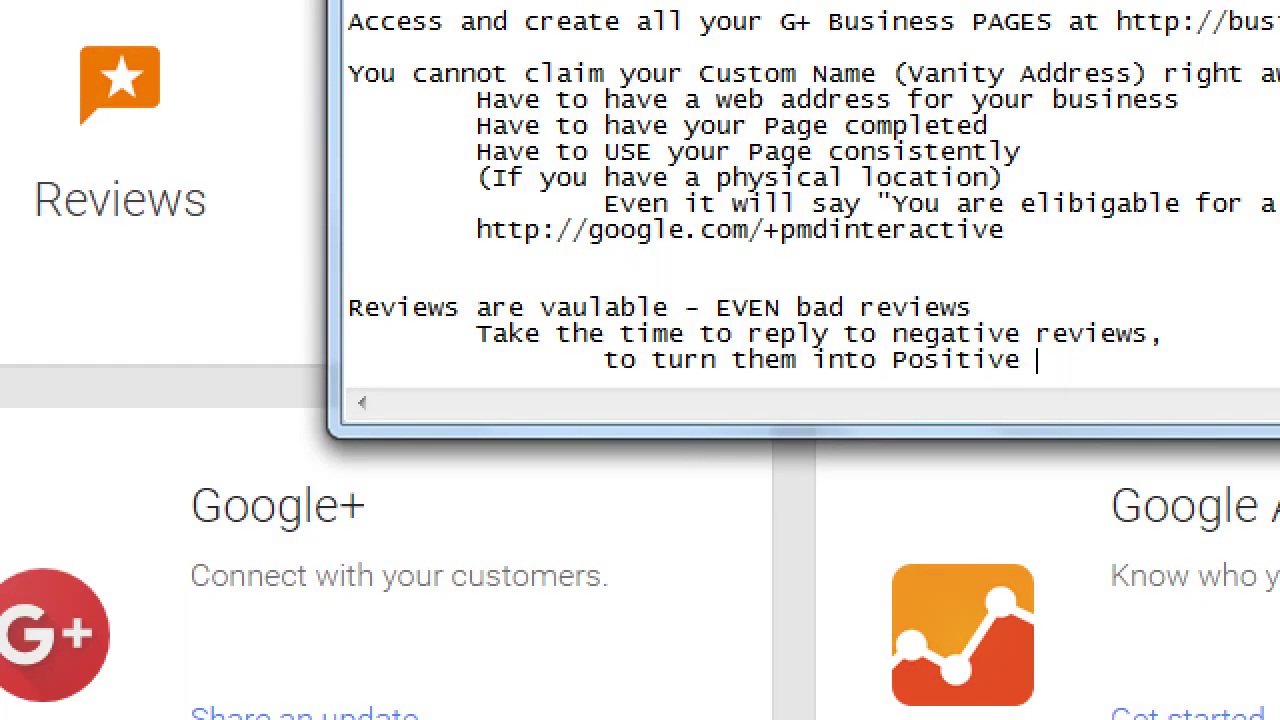
pyautogui.write('reviews')
# Add the reviews warning "DO NOT BRIBE FOR REVIEWS" on a new line indented one level.
pyautogui.press('Return')
pyautogui.press('Tab')
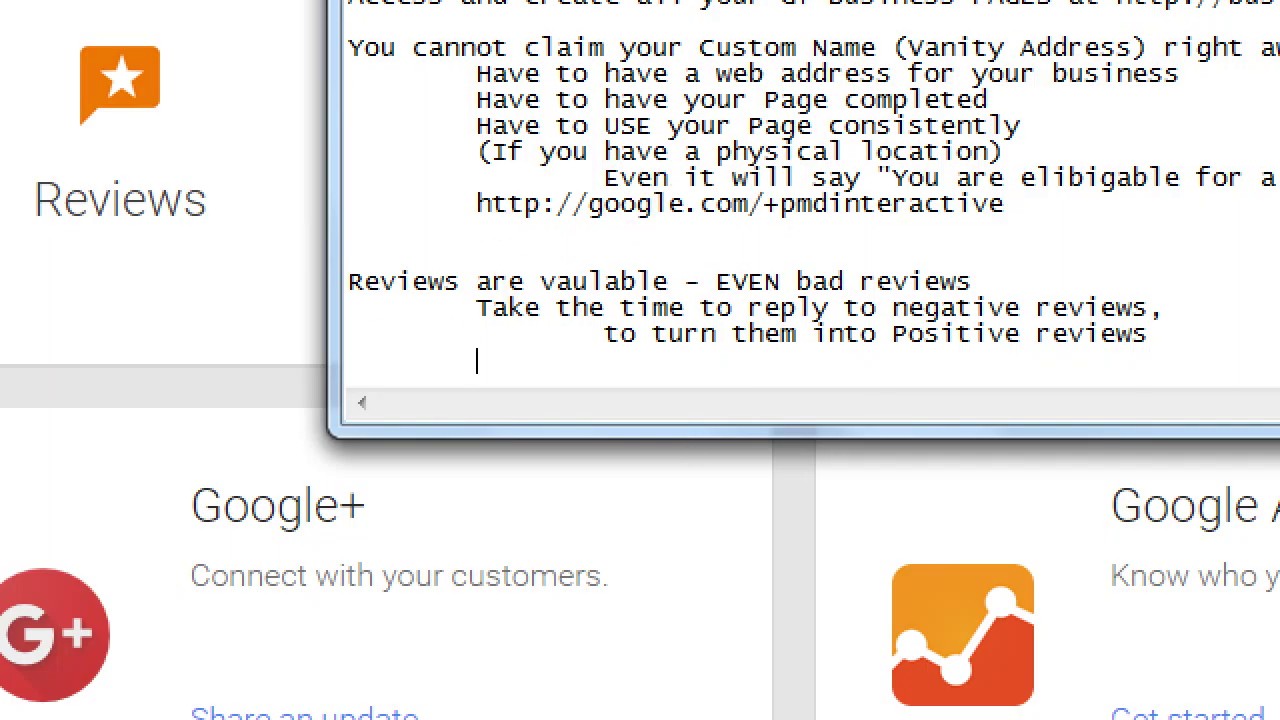
pyautogui.write('DO NOT BRIBE FRO')
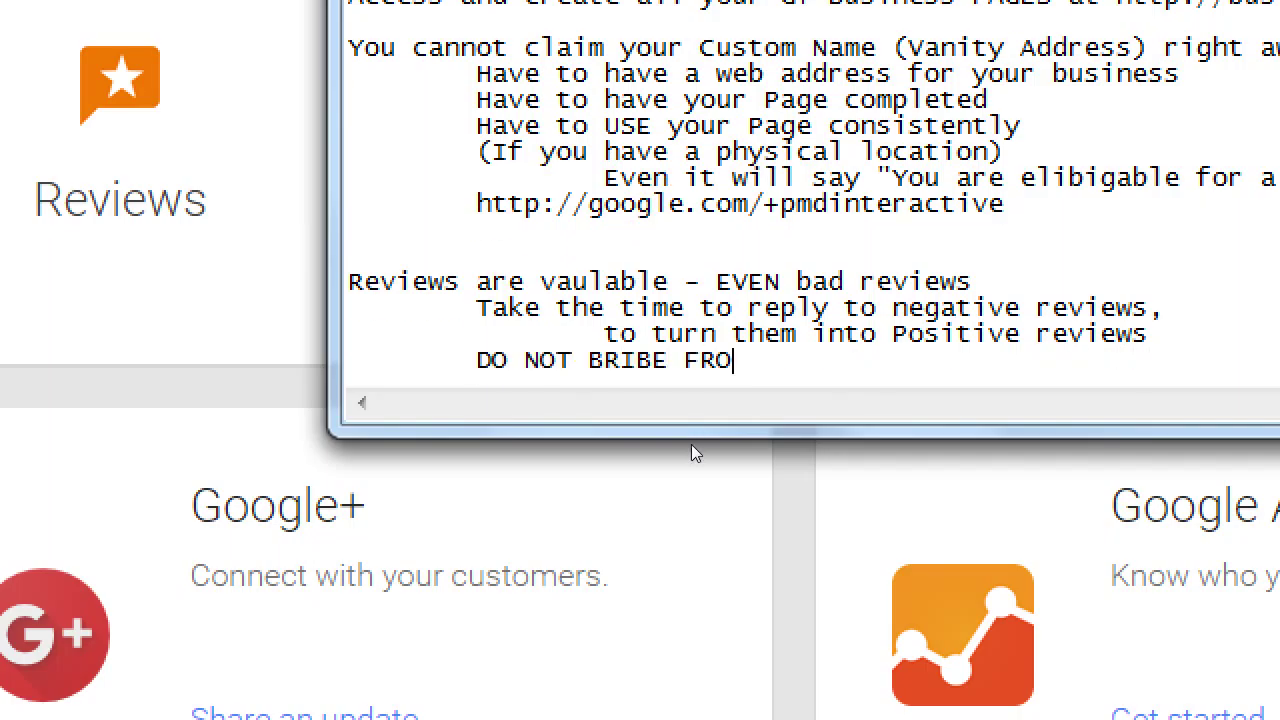
pyautogui.press('BackSpace')
pyautogui.press('BackSpace')
pyautogui.write('OR REVIEWS')
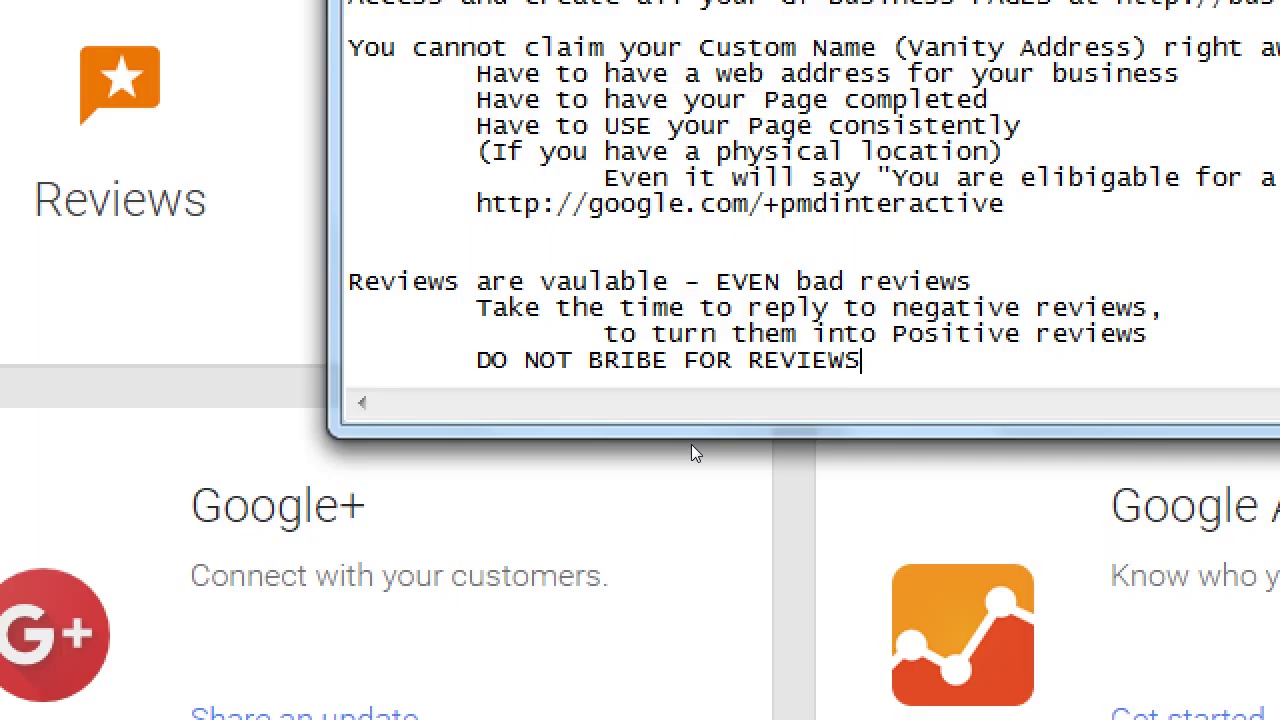
# Add a line under the bribery warning, indented one level, reading 'Do: "We're sorry for your bad experience.'.
pyautogui.press('Return')
pyautogui.write('Do')
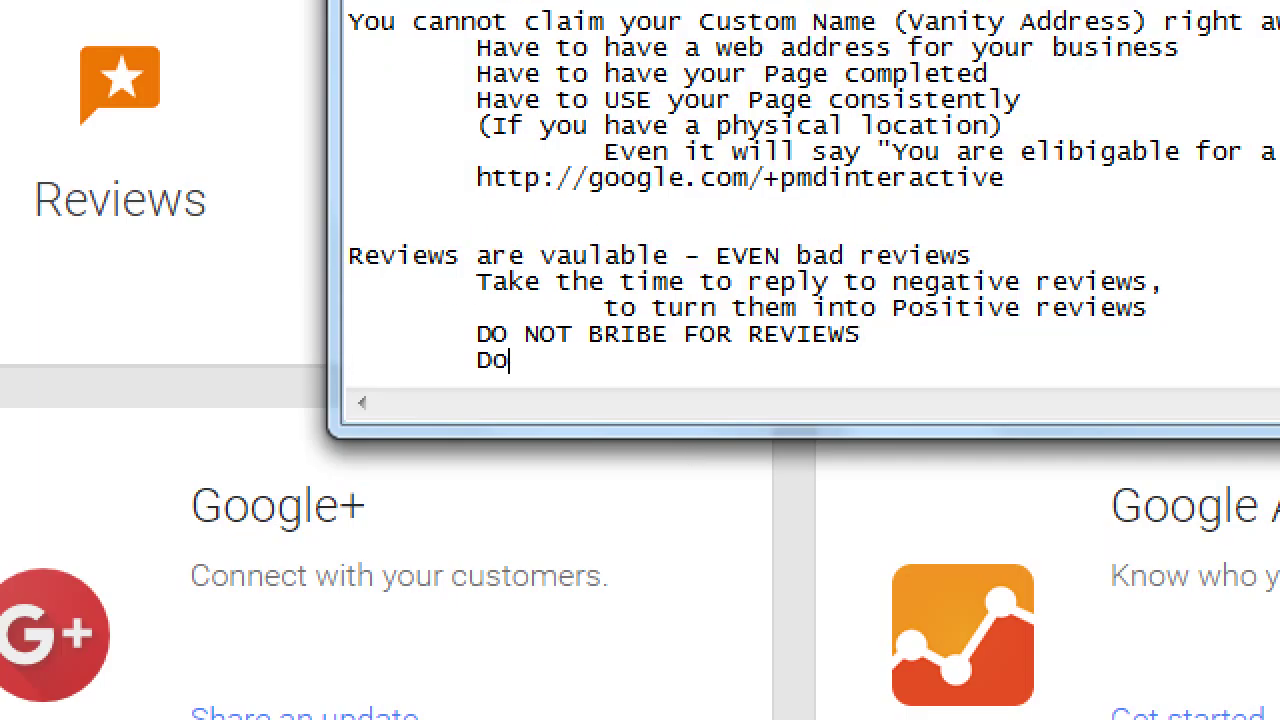
pyautogui.write(': "We\'re sorry for your')
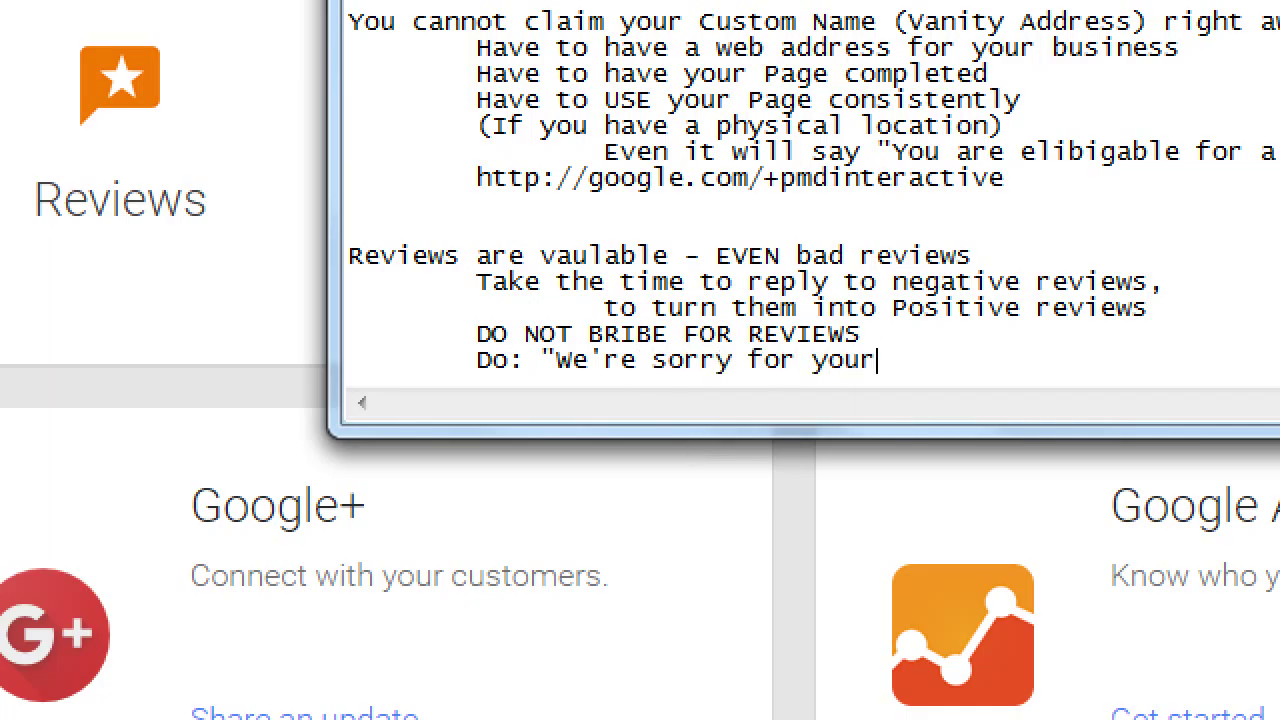
pyautogui.write(' bad experience.')
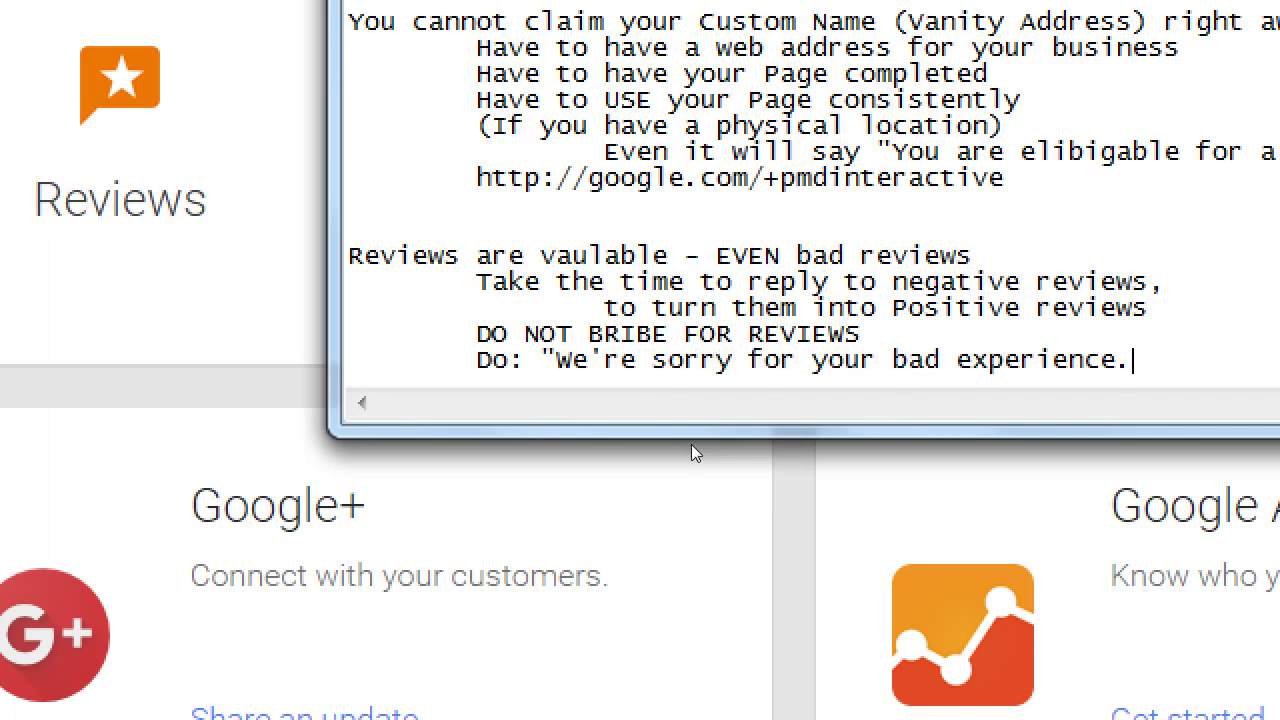
# Continue the sample reply on a new line indented two levels reading "We have dealth with .xxxxxx".
pyautogui.press('Return')
pyautogui.press('Tab')
pyautogui.press('Tab')
pyautogui.write('We have w')
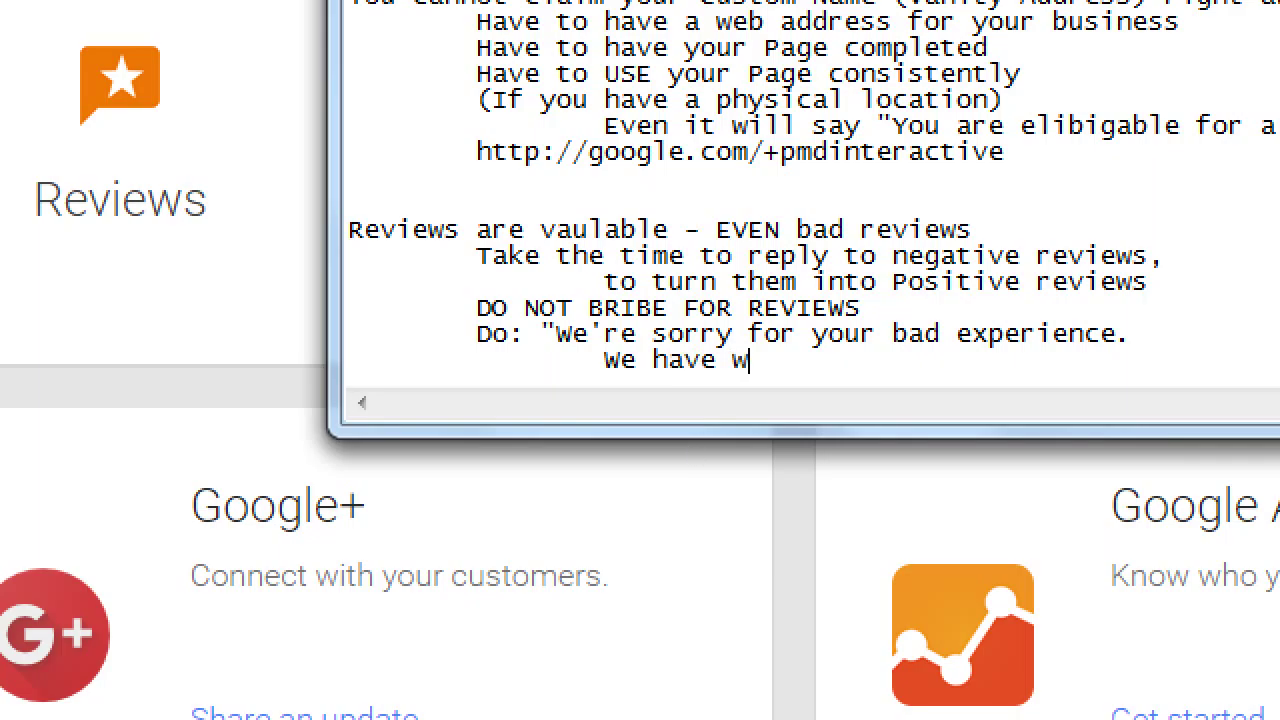
pyautogui.press('BackSpace')
pyautogui.write('dealth with .xxxxxx')
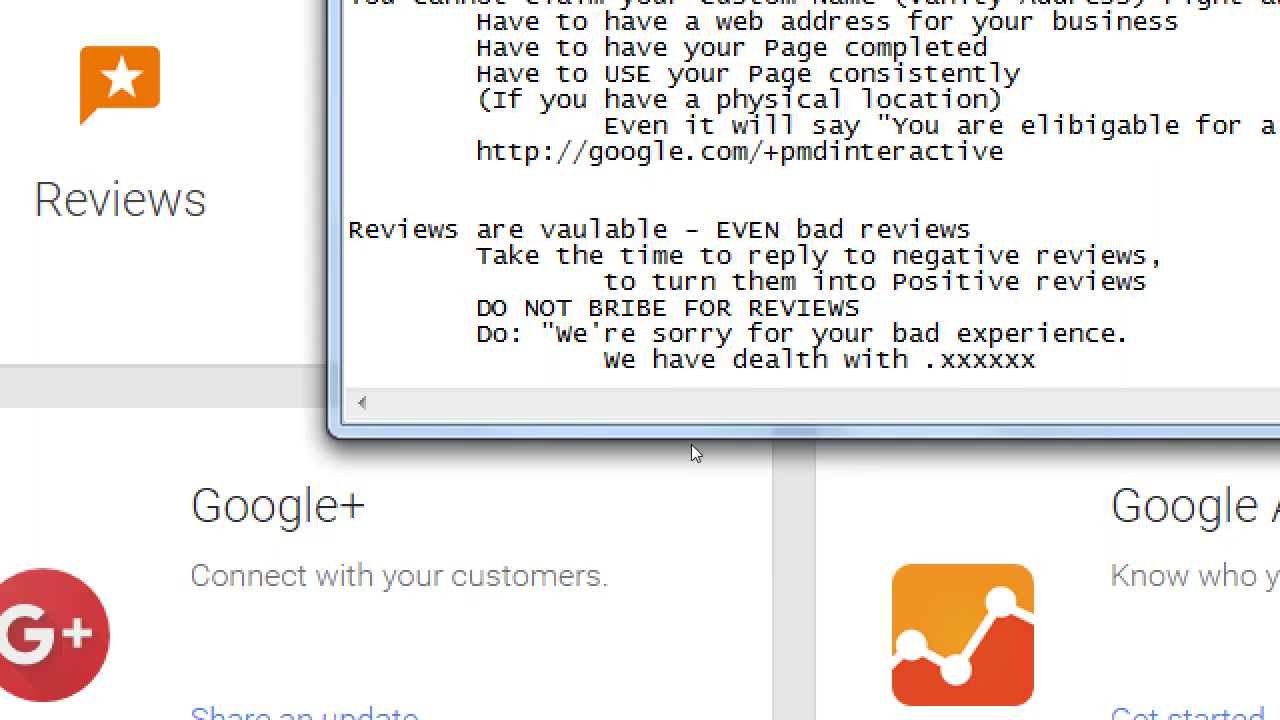
# Finish the sample reply on another line indented two levels reading 'Please come again and see how we've improved"'.
pyautogui.press('Return')
pyautogui.press('Tab')
pyautogui.press('Tab')
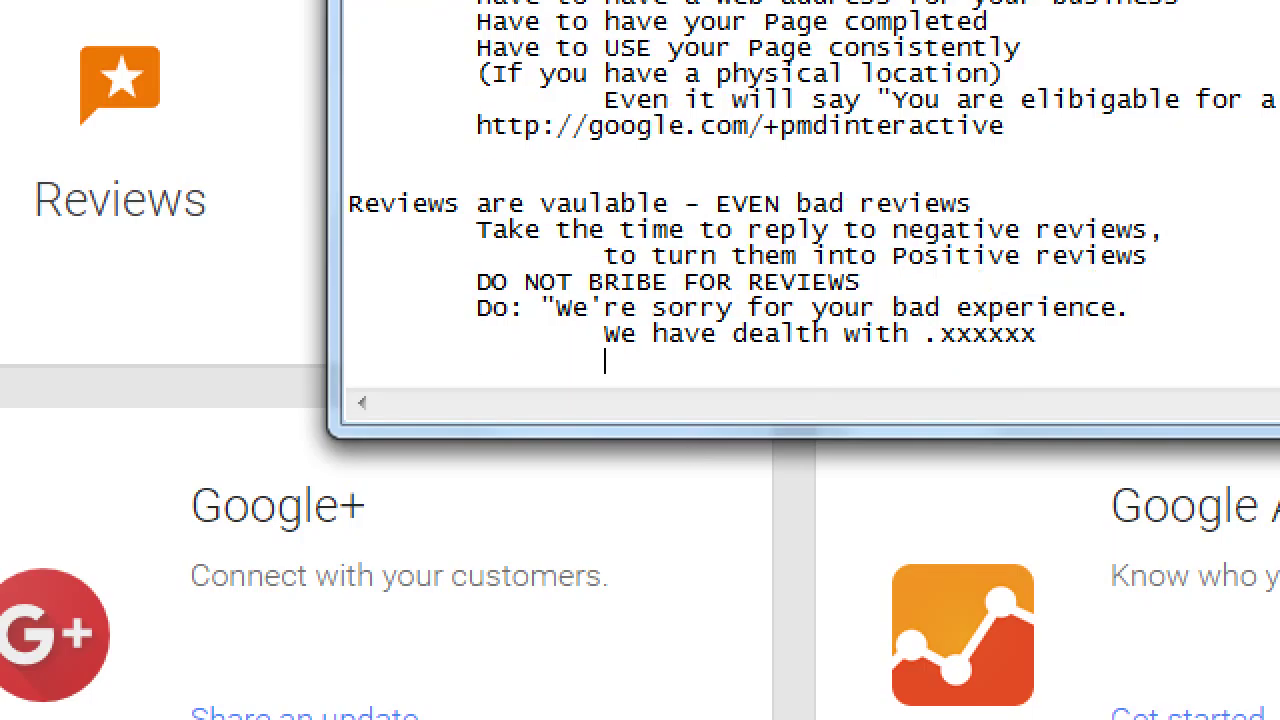
pyautogui.write('Please come')
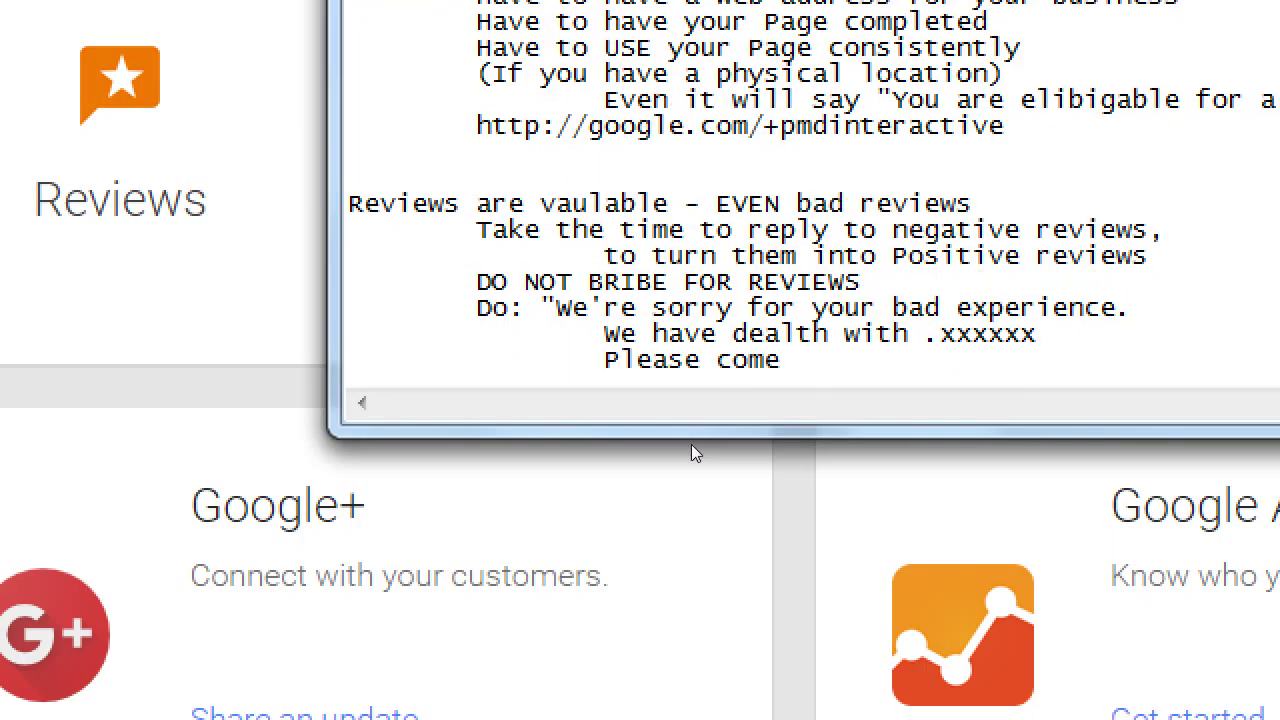
pyautogui.press('BackSpace')
pyautogui.press('BackSpace')
pyautogui.press('BackSpace')
pyautogui.write('ome gain')
pyautogui.press('BackSpace')
pyautogui.press('BackSpace')
pyautogui.write('ga')
pyautogui.press('BackSpace')
pyautogui.press('BackSpace')
pyautogui.press('BackSpace')
pyautogui.press('BackSpace')
pyautogui.write('again and se')
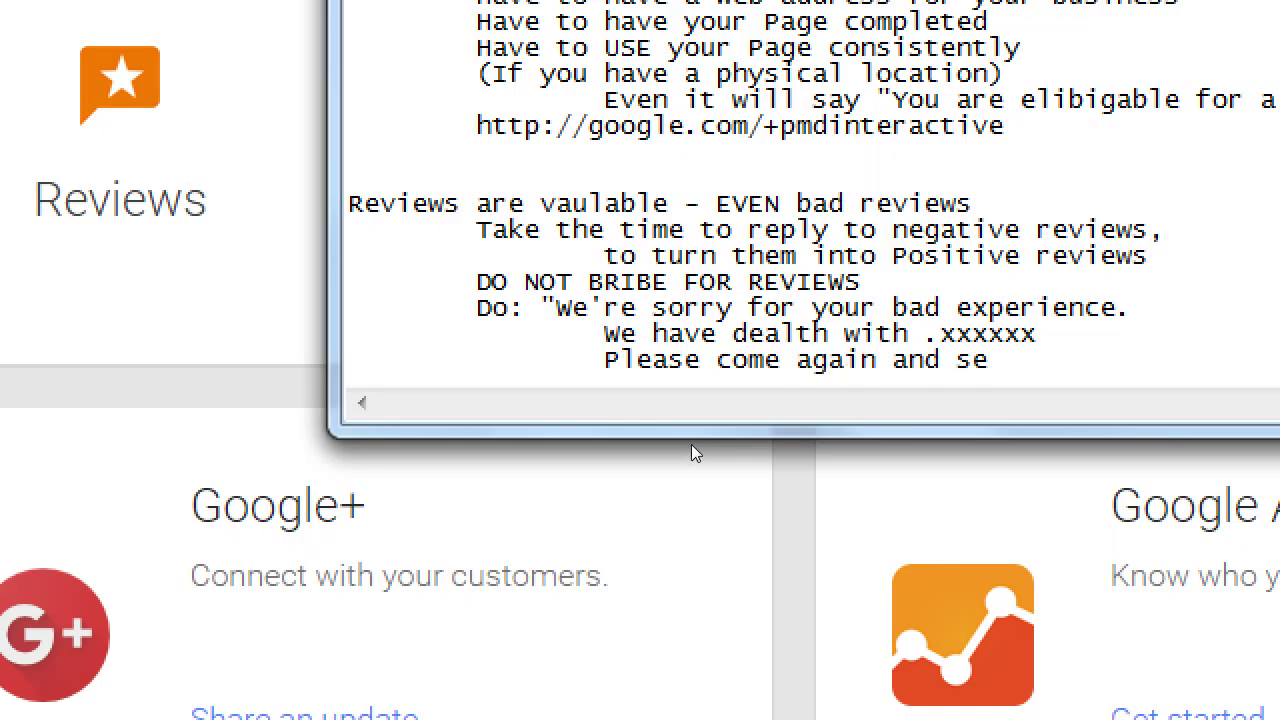
pyautogui.write('e how we')
pyautogui.press('BackSpace')
pyautogui.write("we'v")
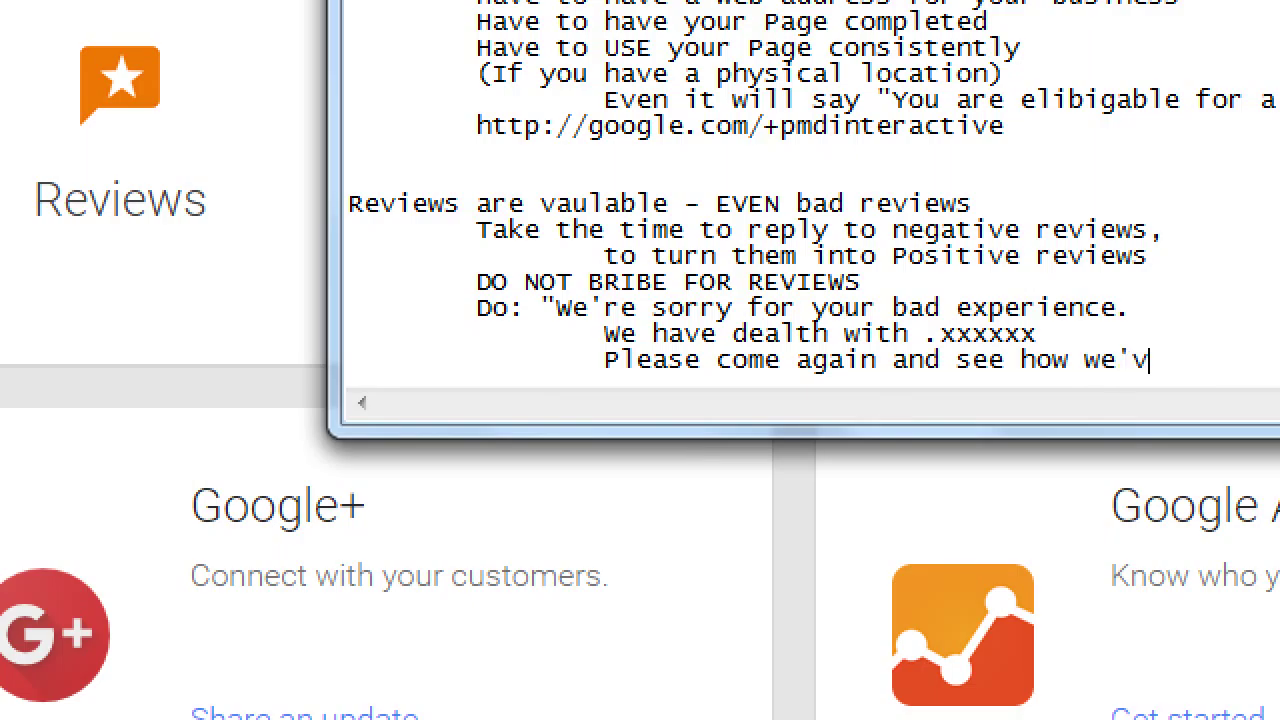
pyautogui.write('e improve')
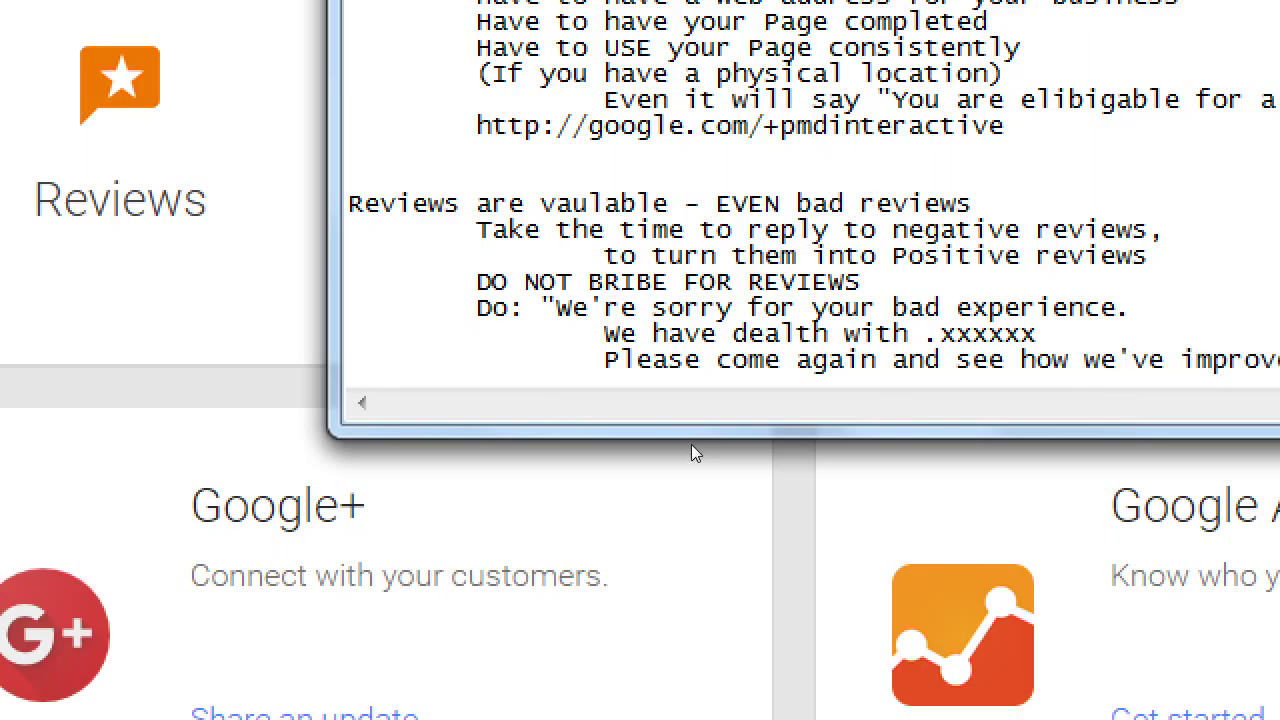
pyautogui.write('d"')
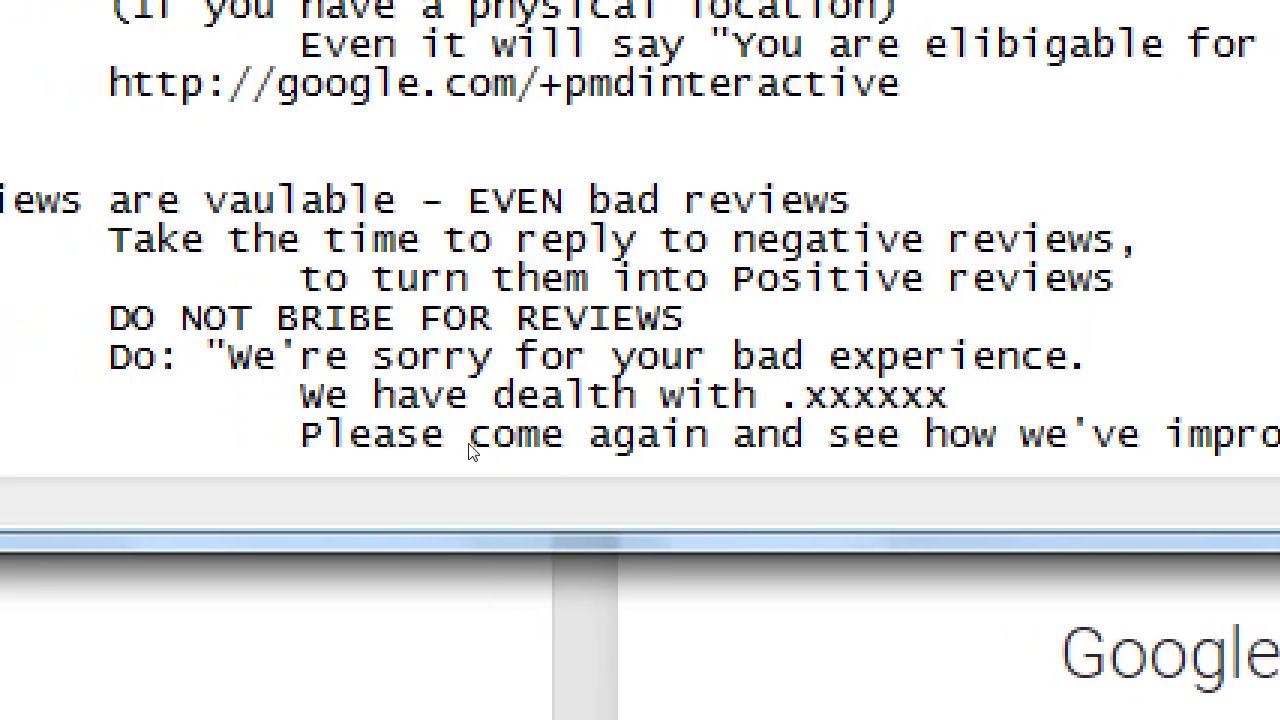
# Add the review tip "Do: Make your reply public" on a new line indented one level.
pyautogui.press('Return')
pyautogui.press('Tab')
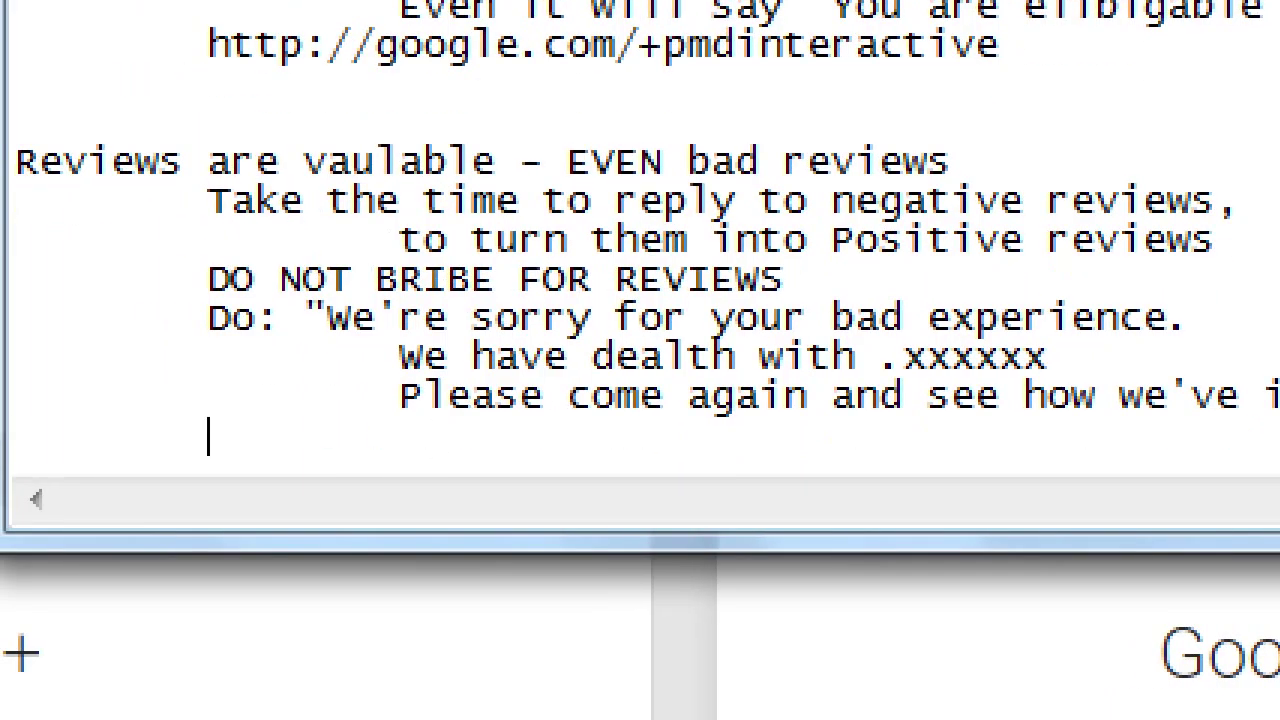
pyautogui.write('Do: Ma')
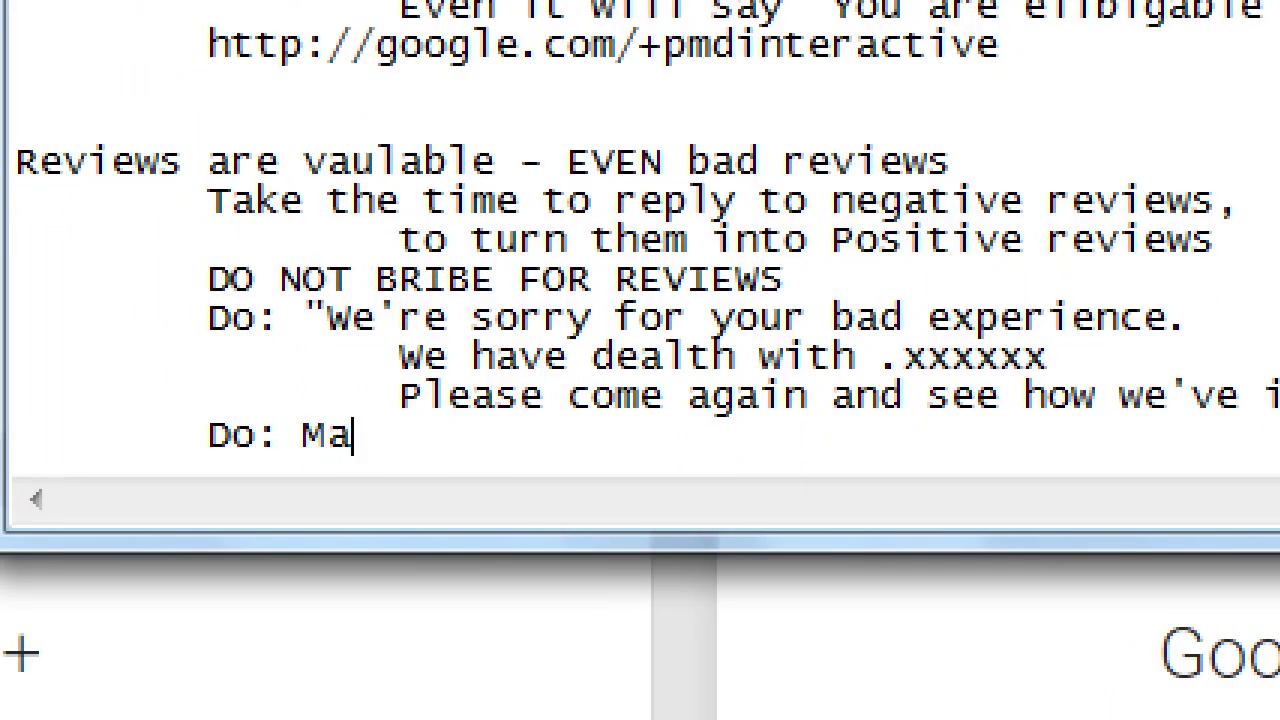
pyautogui.write('ke your ')
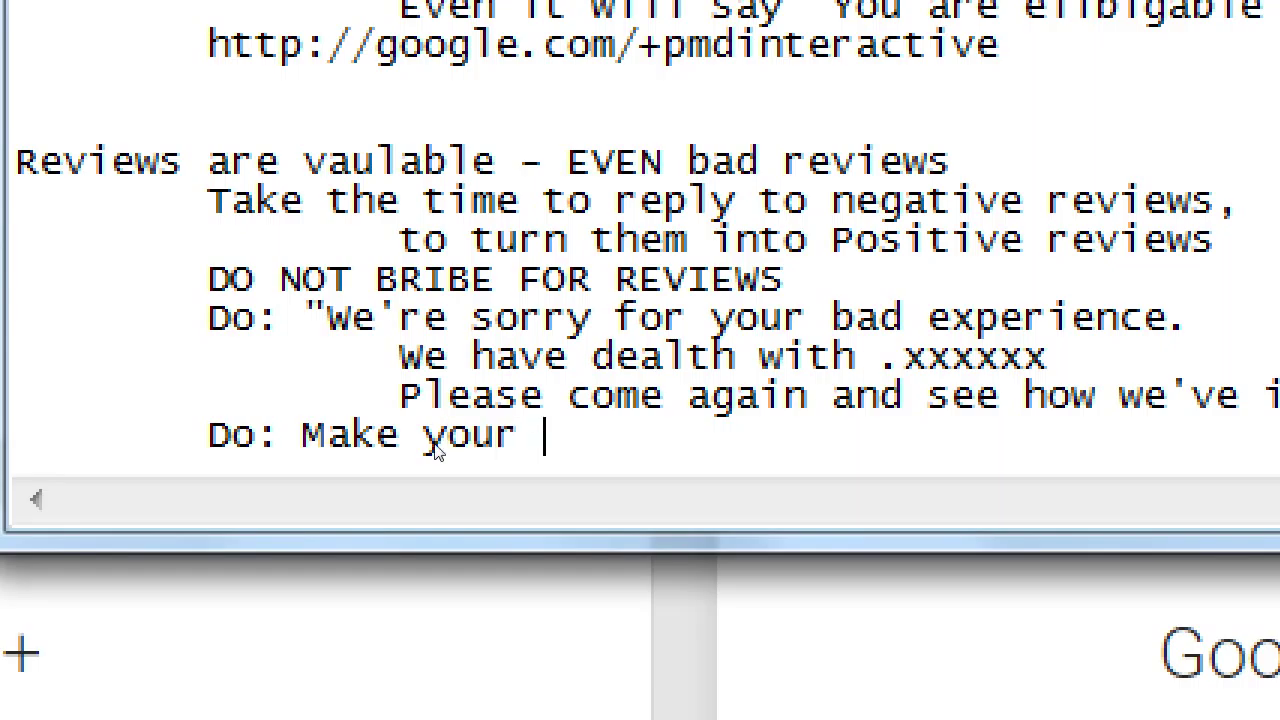
pyautogui.write('reply publich')
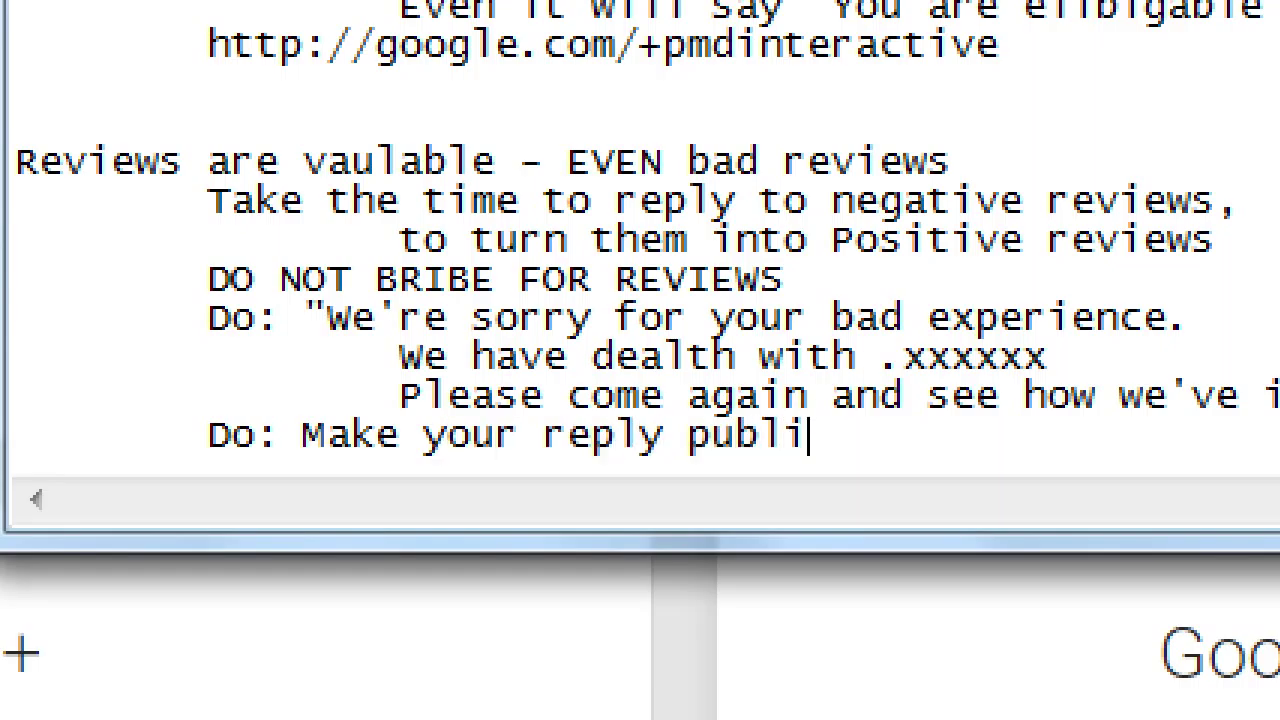
pyautogui.press('BackSpace')
# Highlight "Make your reply public" in the last note line for emphasis, and clear the selection.
pyautogui.hotkey('ctrl', 'shift', 'Left')
pyautogui.hotkey('ctrl', 'shift', 'Left')
pyautogui.hotkey('ctrl', 'shift', 'Left')
pyautogui.hotkey('ctrl', 'shift', 'Left')
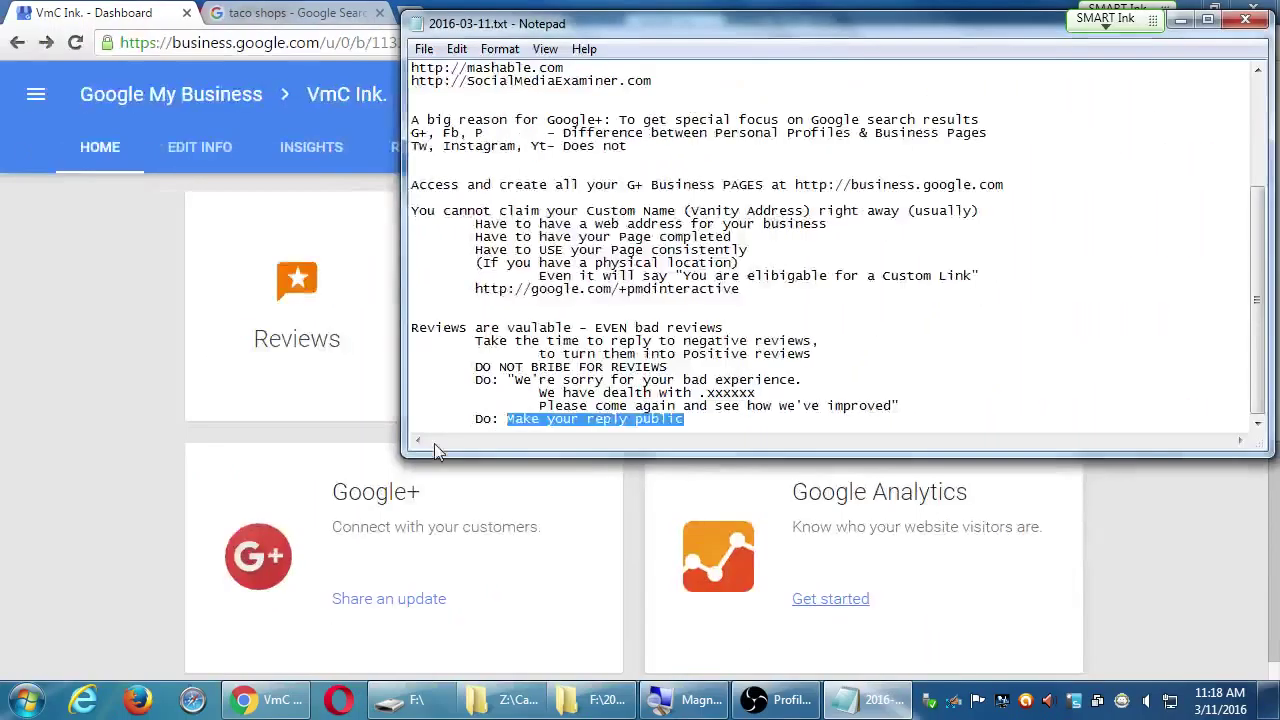
pyautogui.click(756, 422)
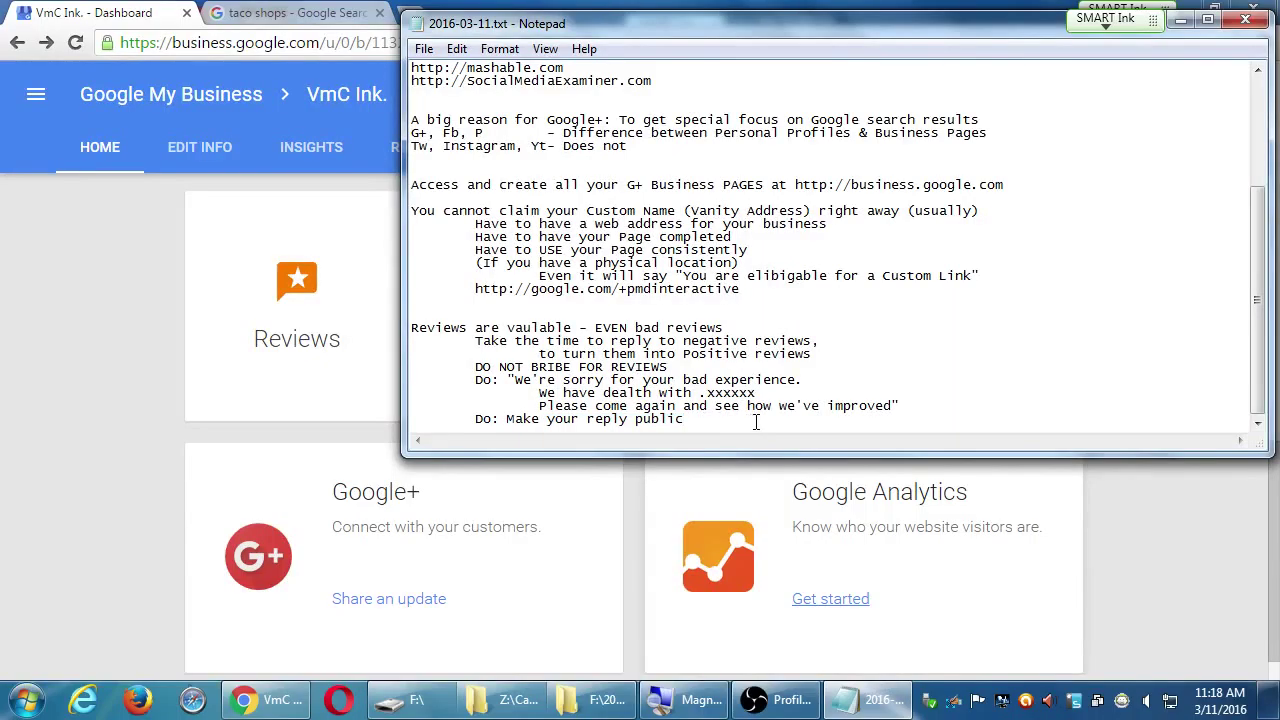
# Switch back to the browser and look over the VmC Ink. dashboard from the business details to the Google+ and Analytics cards.
pyautogui.click(78, 380)
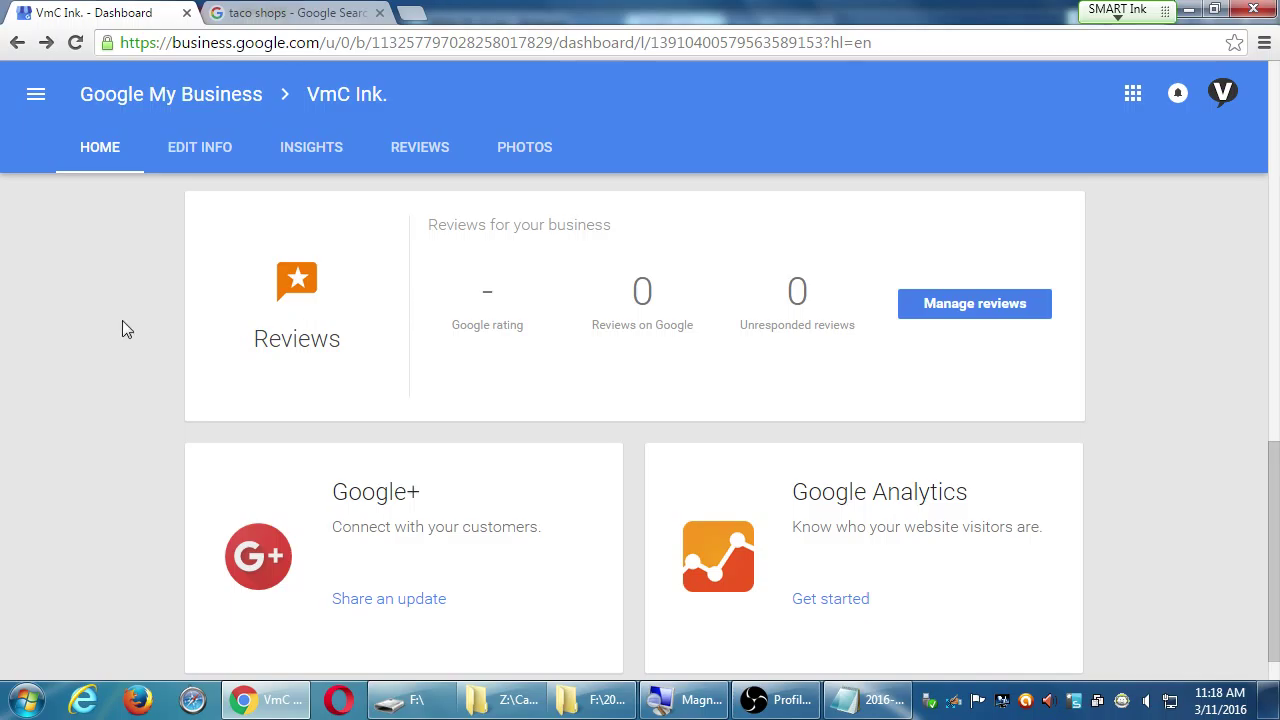
pyautogui.scroll(-1, 3, 412)
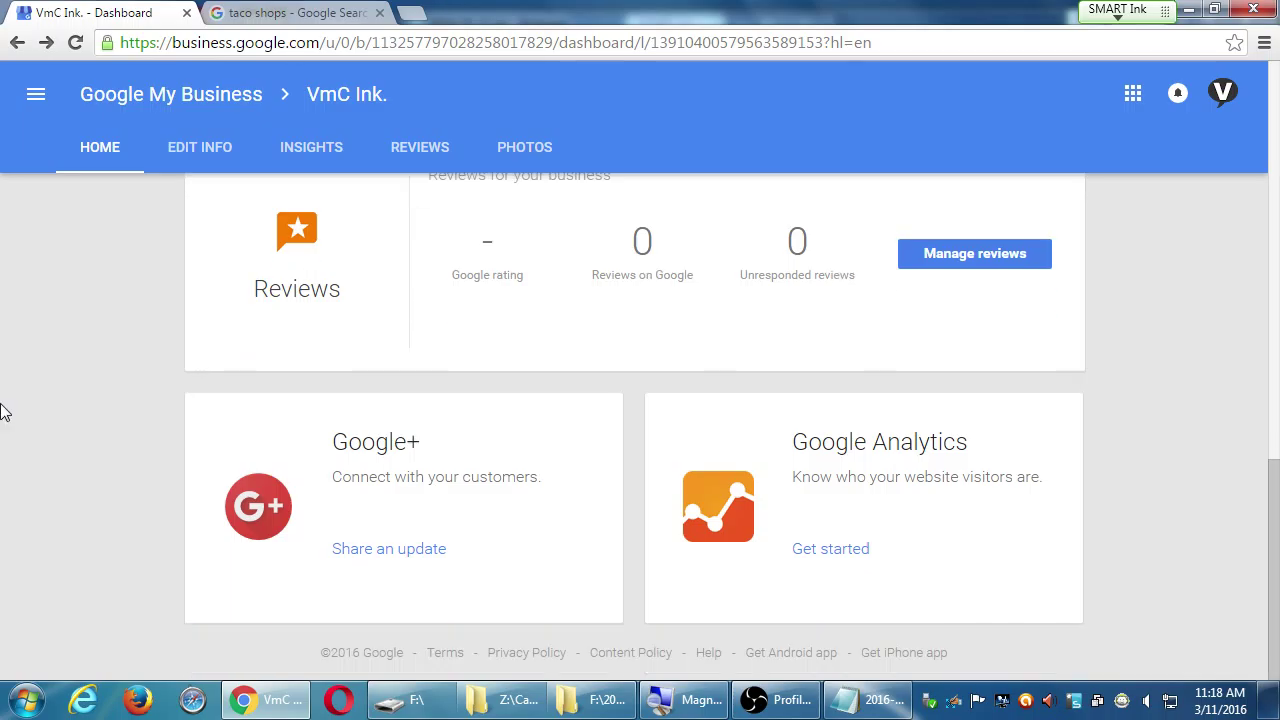
pyautogui.scroll(6, 405, 455)
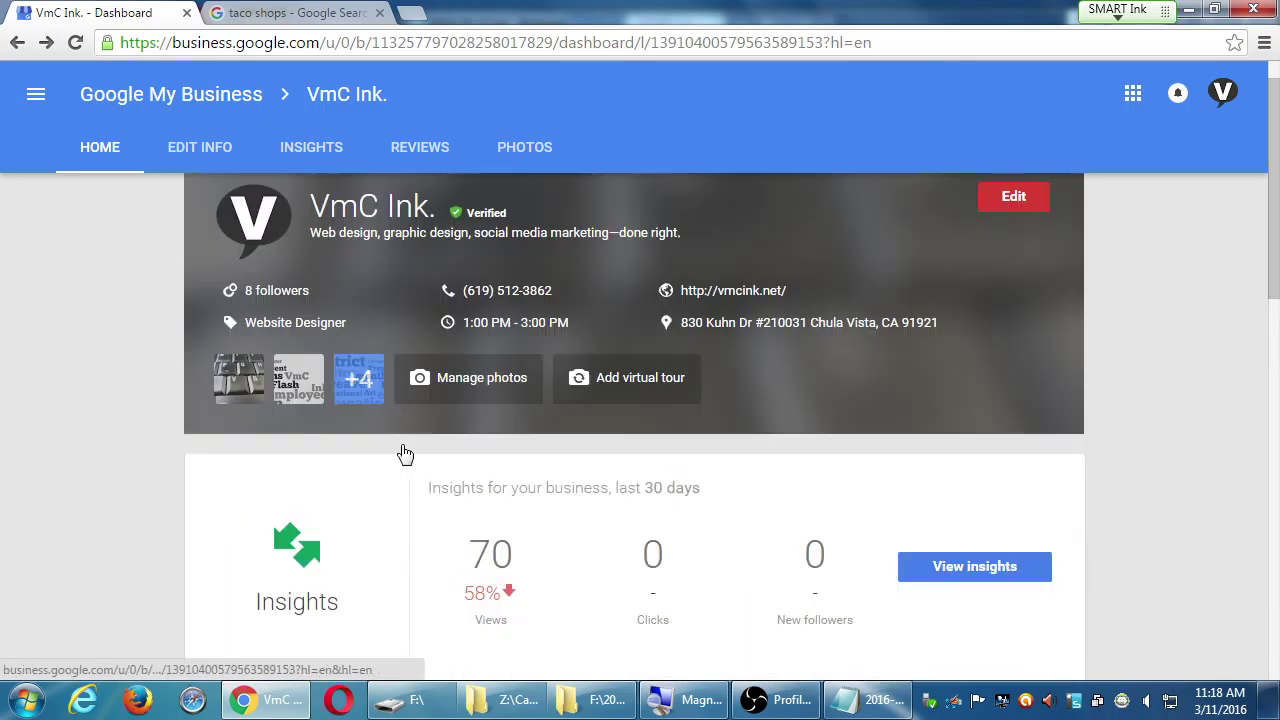
pyautogui.scroll(1, 405, 455)
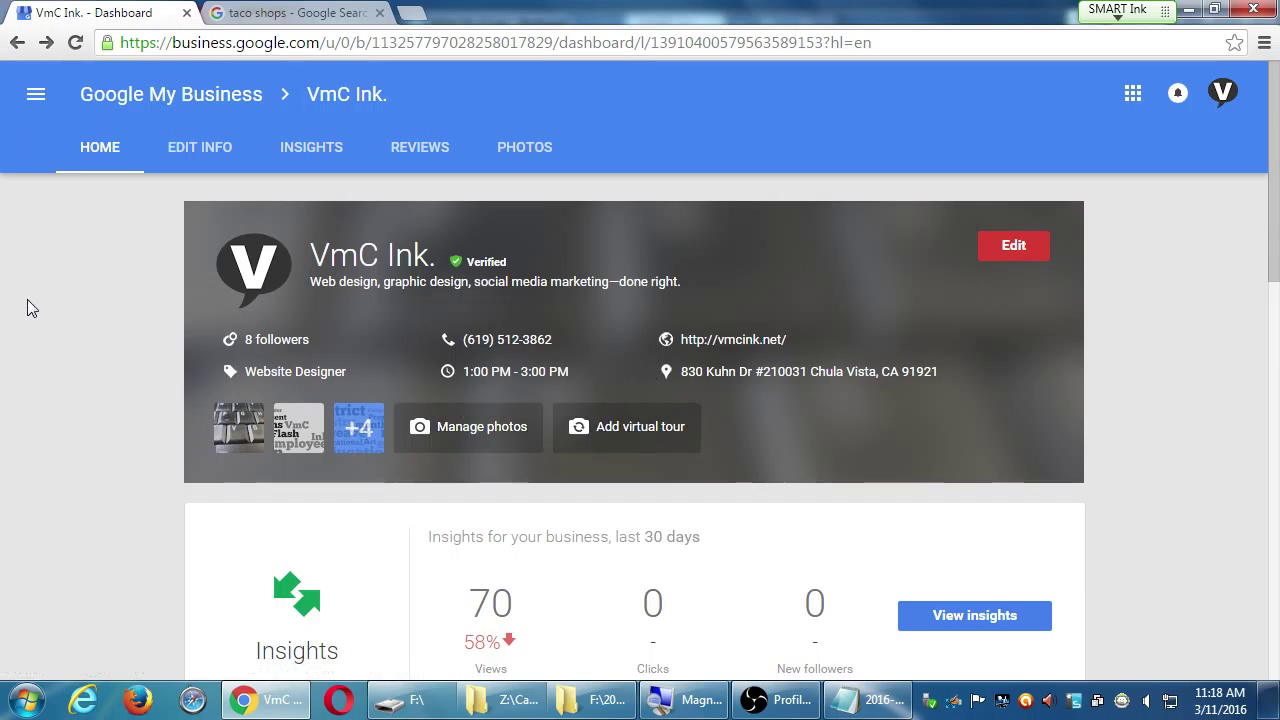
pyautogui.scroll(-3, 36, 293)
pyautogui.scroll(3, 36, 292)
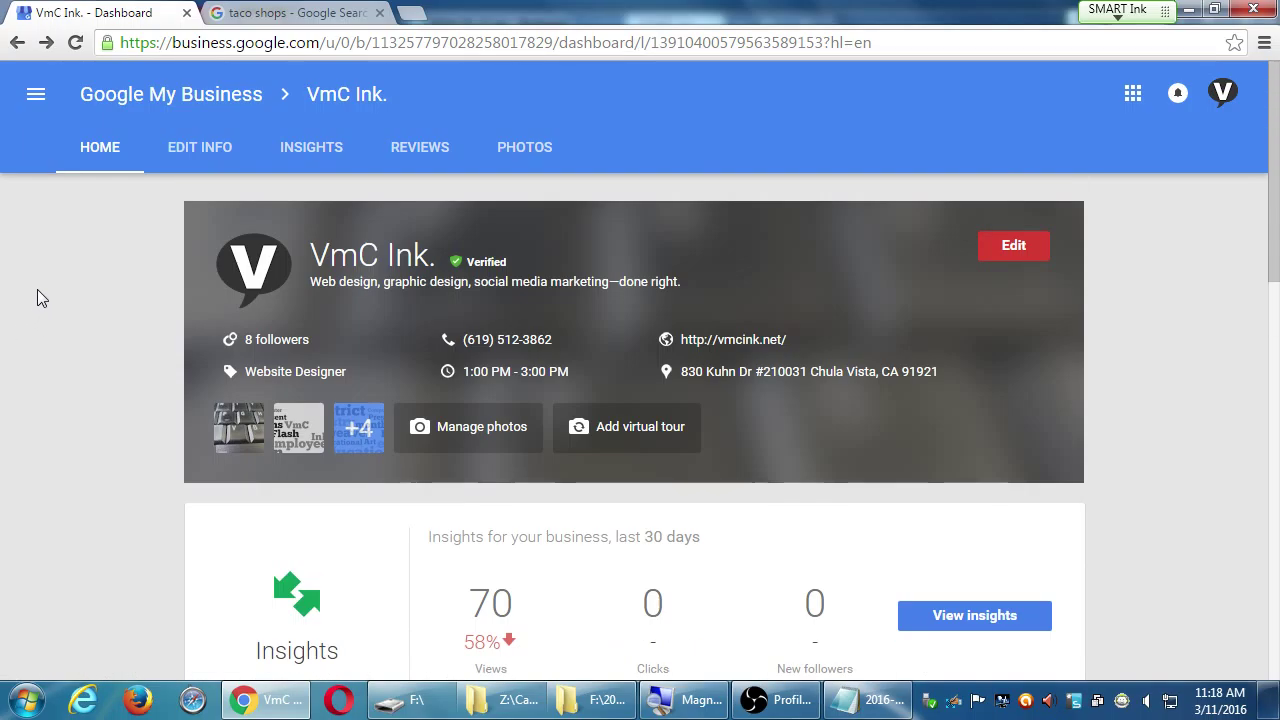
pyautogui.moveTo(221, 261)
pyautogui.scroll(-10, 139, 363)
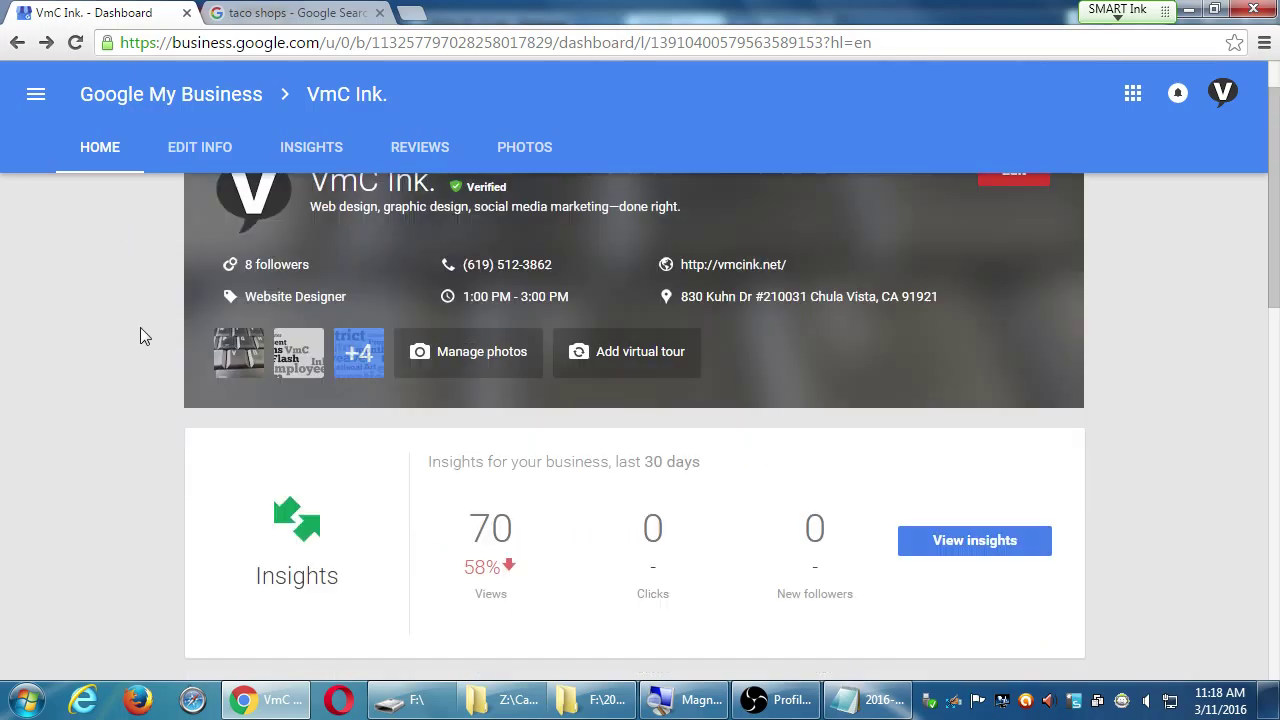
pyautogui.scroll(10, 130, 320)
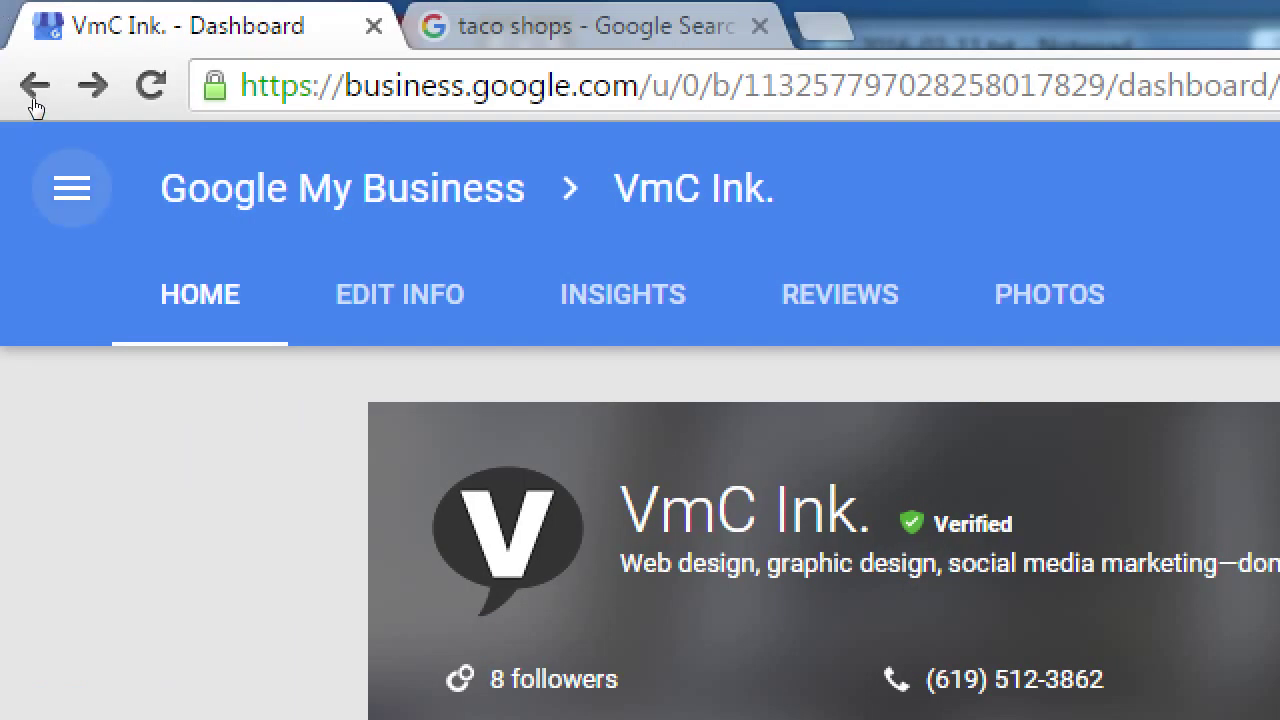
# Open the VmC Ink. Google+ page from Google My Business.
pyautogui.click(72, 188)
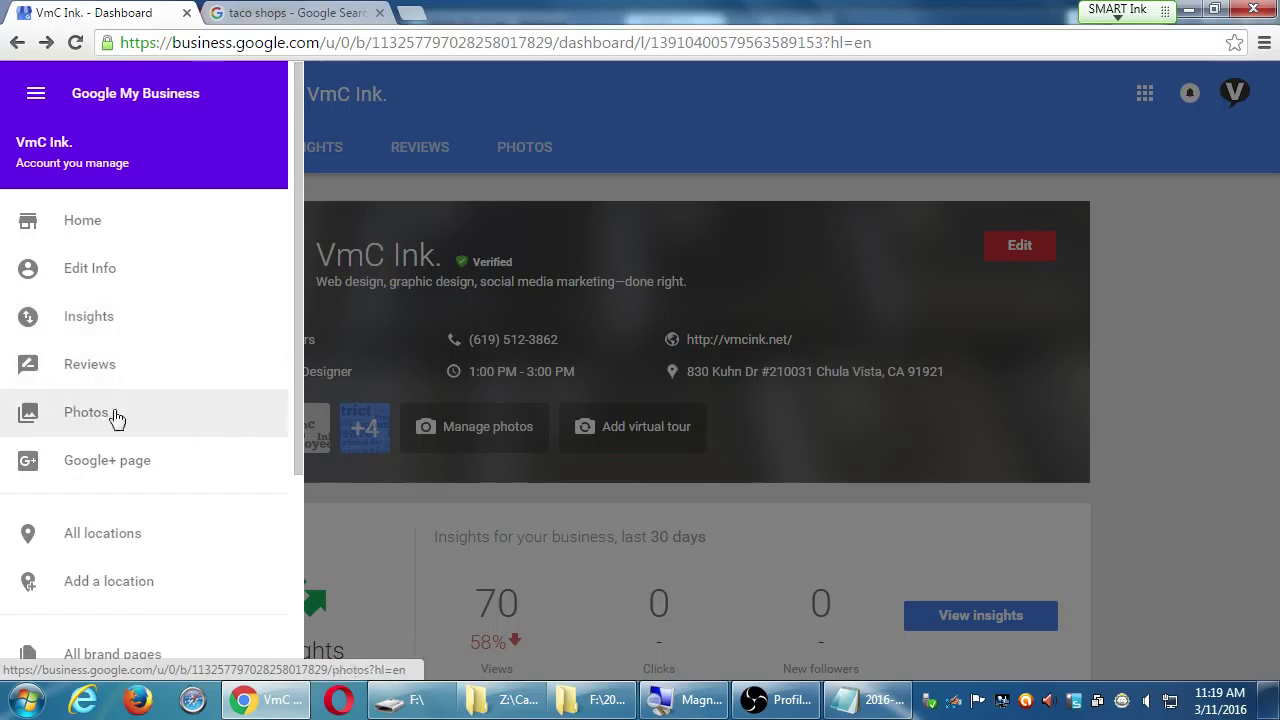
pyautogui.click(108, 462)
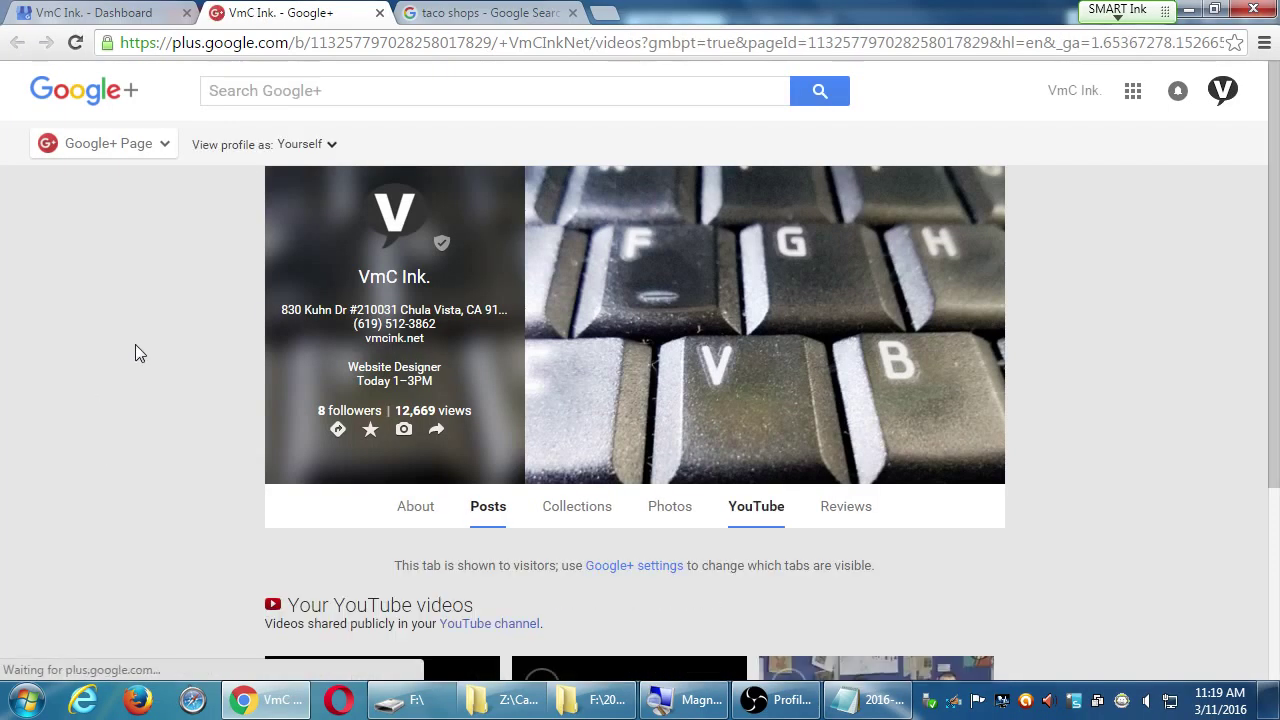
# Examine the options for changing the Google+ page's cover photo and profile photo, cancelling both without choosing an image.
pyautogui.moveTo(867, 302)
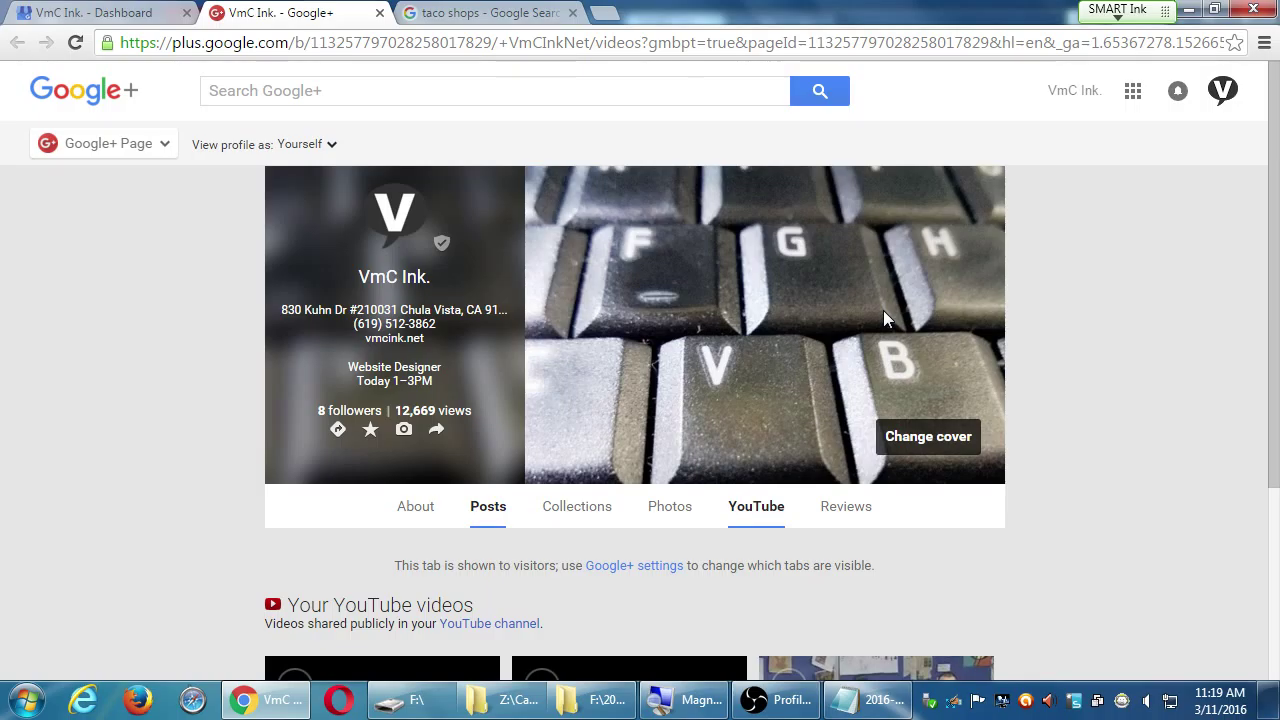
pyautogui.click(920, 437)
pyautogui.scroll(-5, 668, 380)
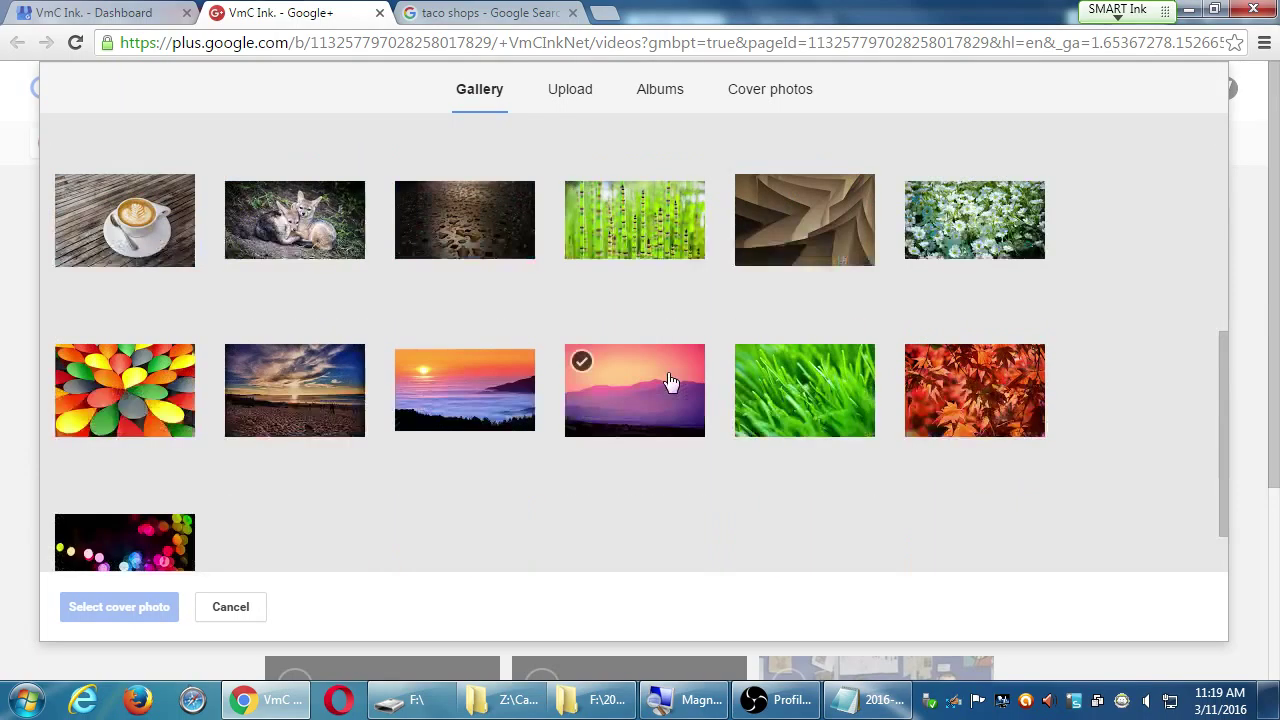
pyautogui.scroll(5, 671, 382)
pyautogui.click(551, 90)
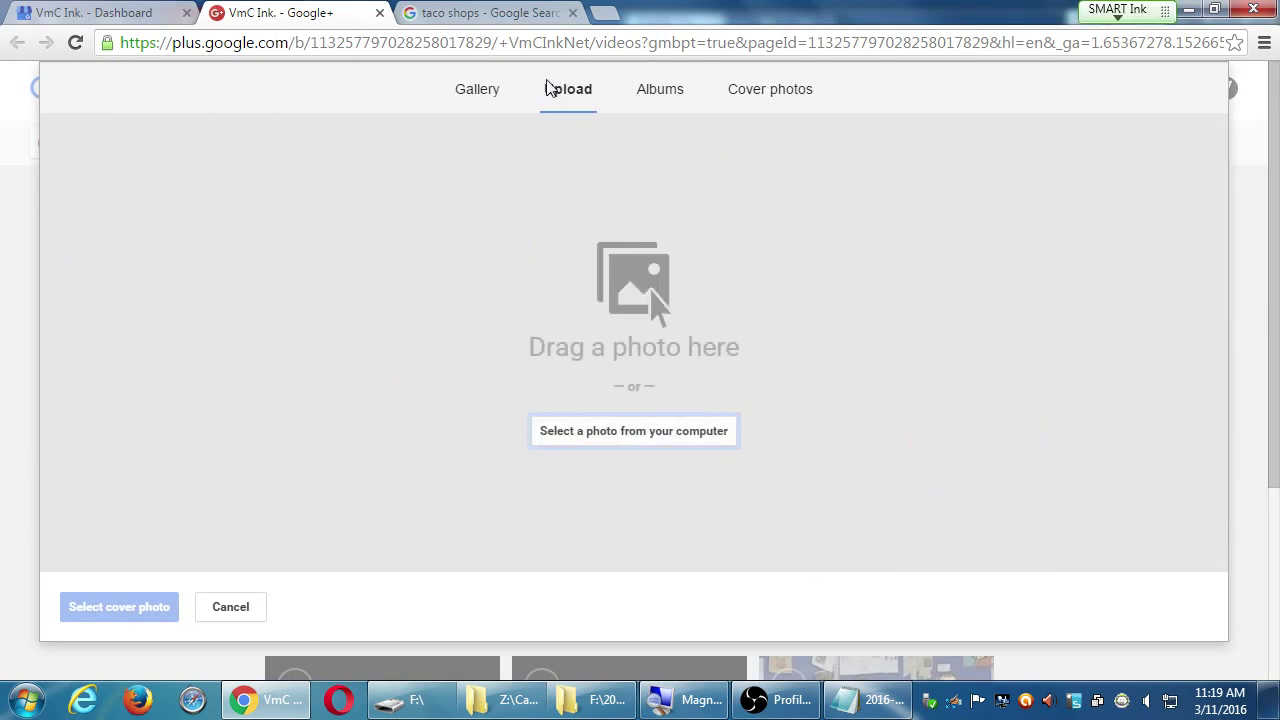
pyautogui.click(230, 607)
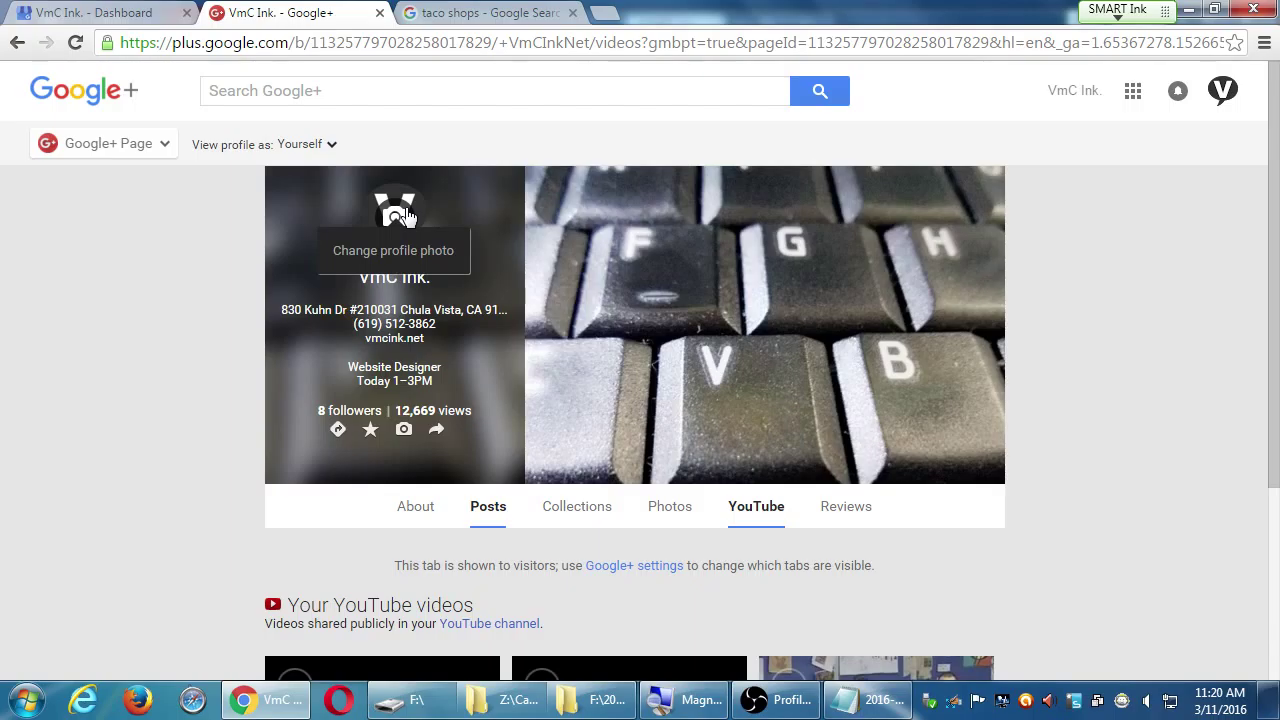
pyautogui.click(400, 214)
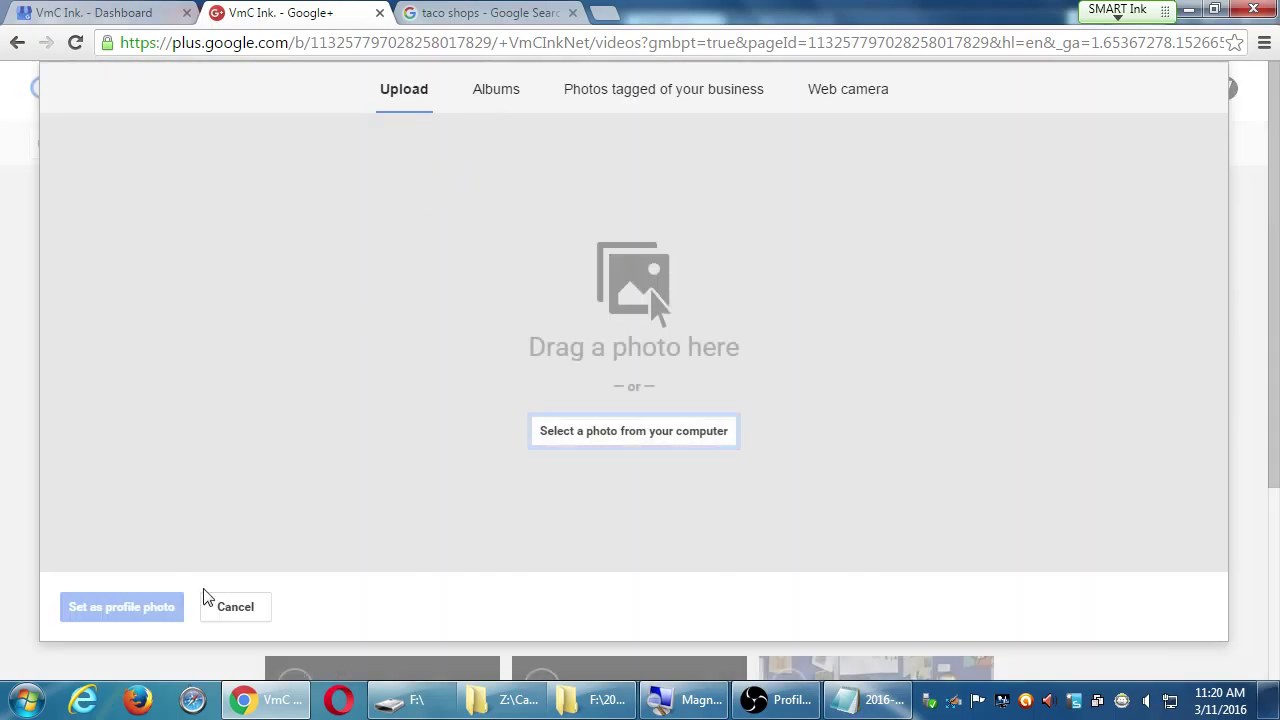
pyautogui.click(238, 607)
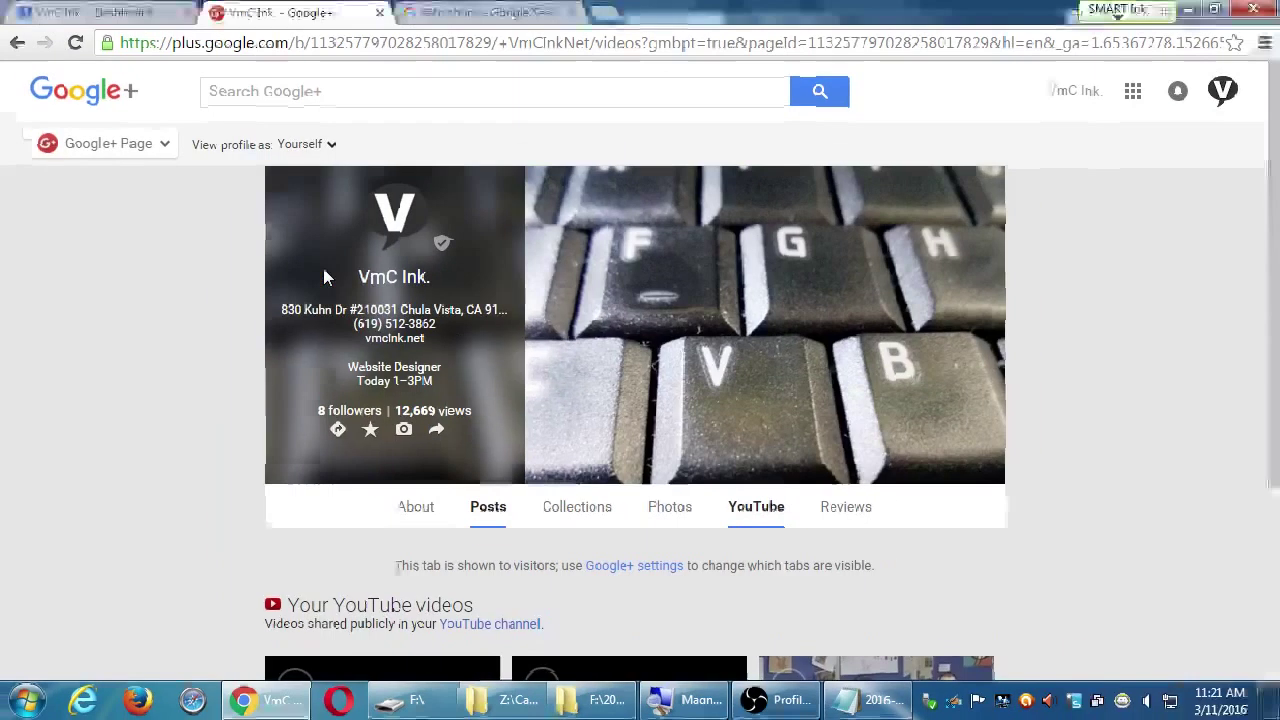
# View the YouTube videos and the Reviews section of the VmC Ink. Google+ page.
pyautogui.scroll(-3, 325, 278)
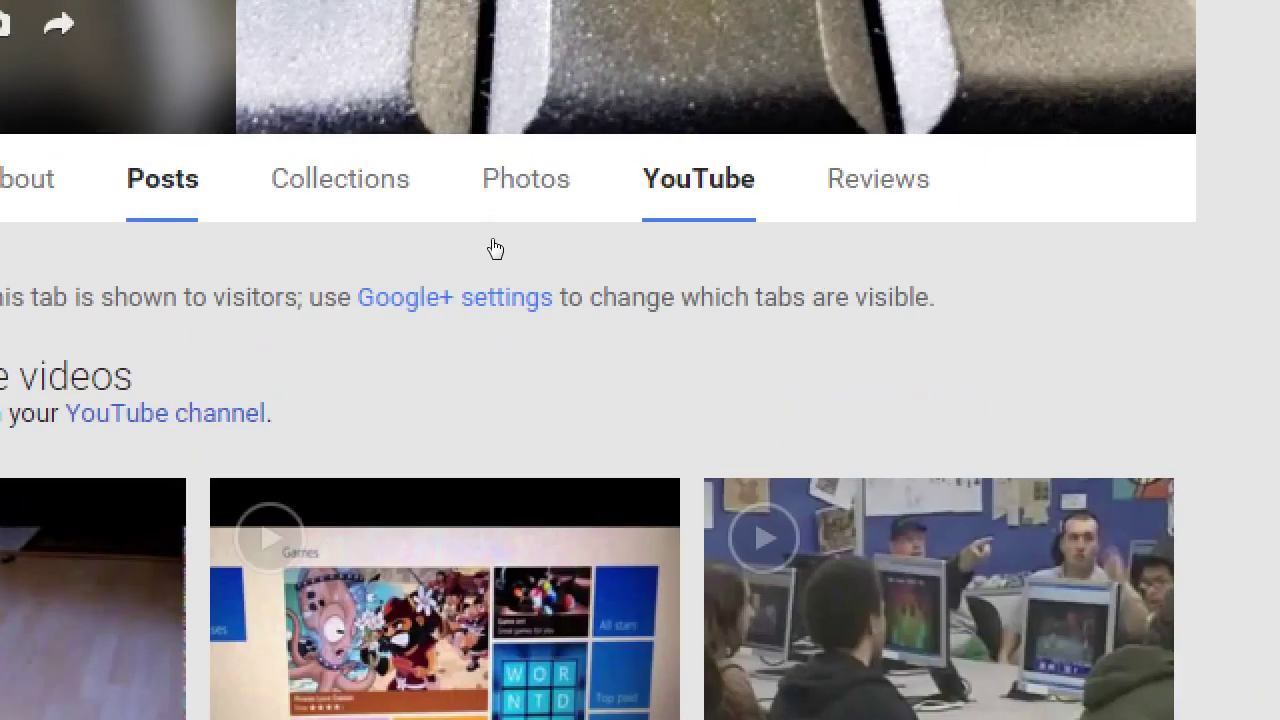
pyautogui.hotkey('alt', 'Left')
pyautogui.click(737, 294)
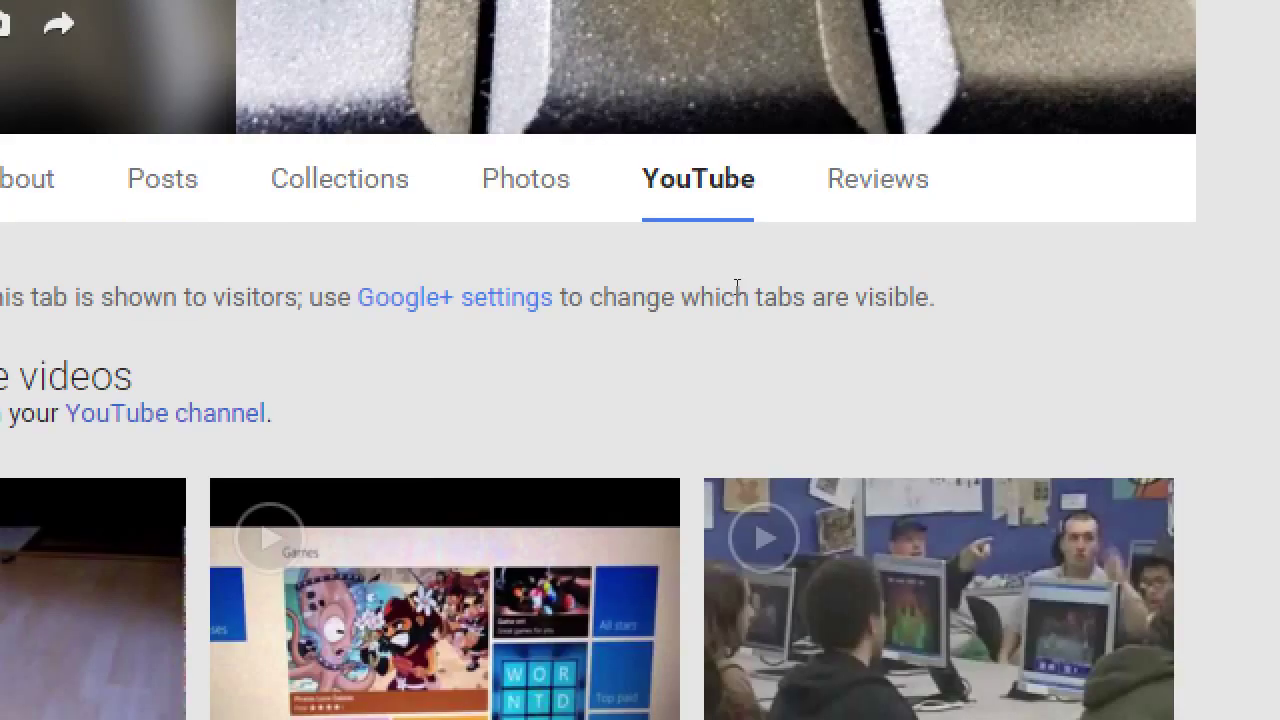
pyautogui.click(1198, 163)
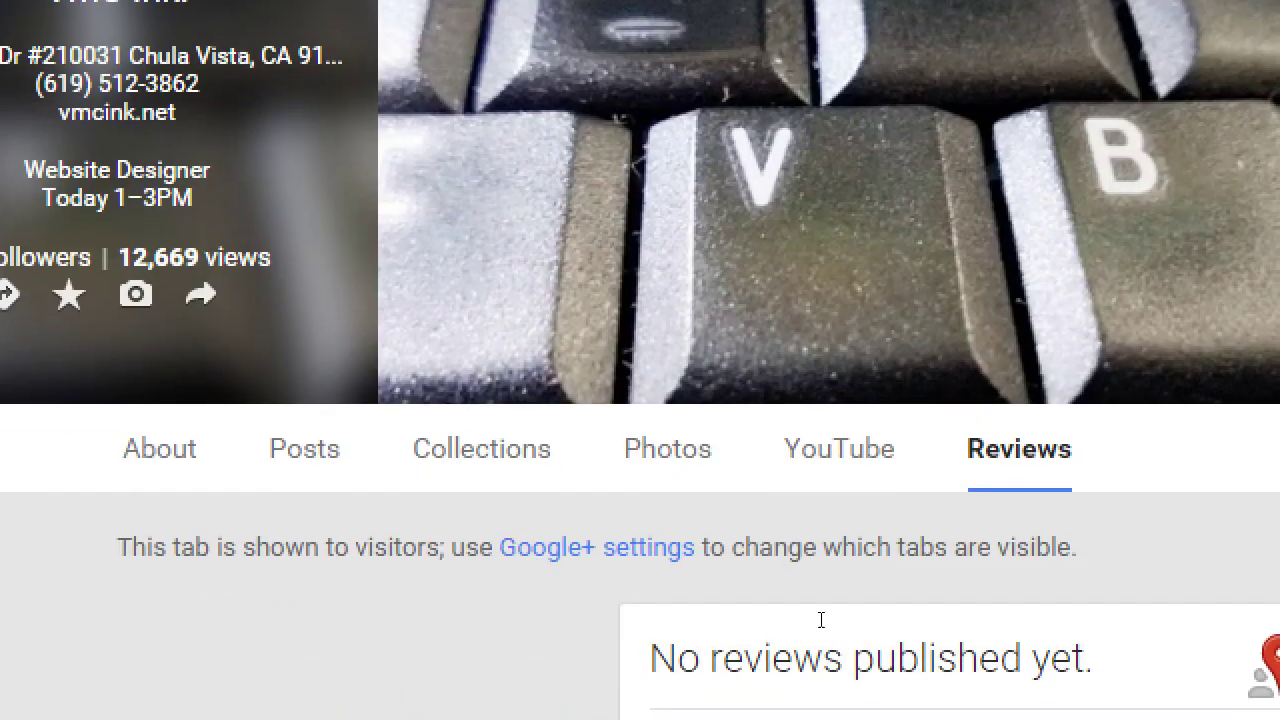
# Look over the About section of the VmC Ink. Google+ page, from the contact information down to the communities and people.
pyautogui.click(666, 446)
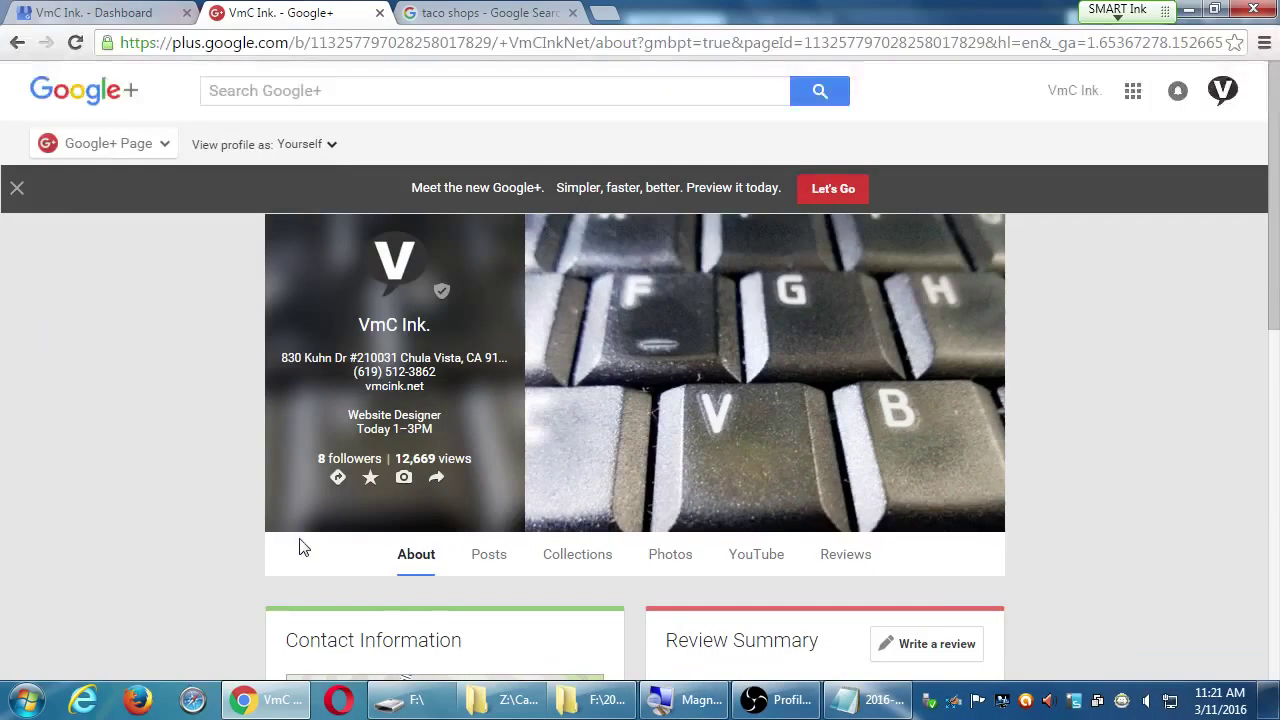
pyautogui.scroll(-4, 140, 510)
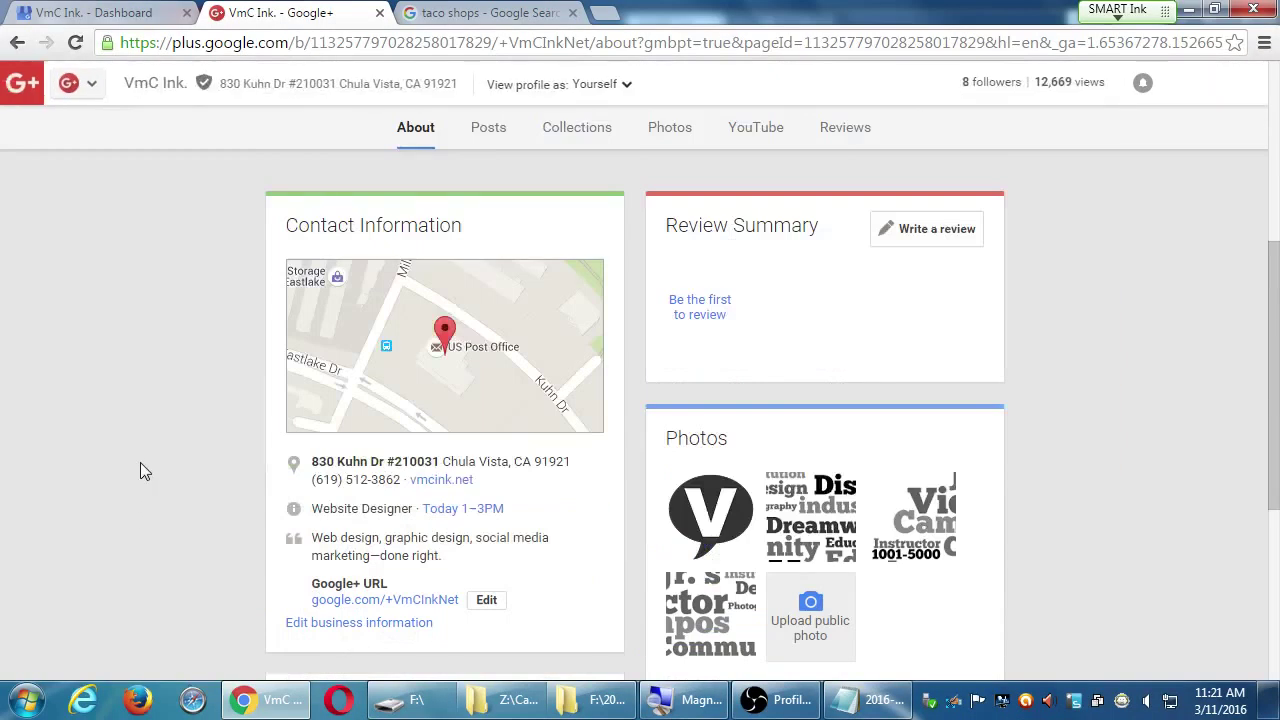
pyautogui.scroll(-4, 66, 495)
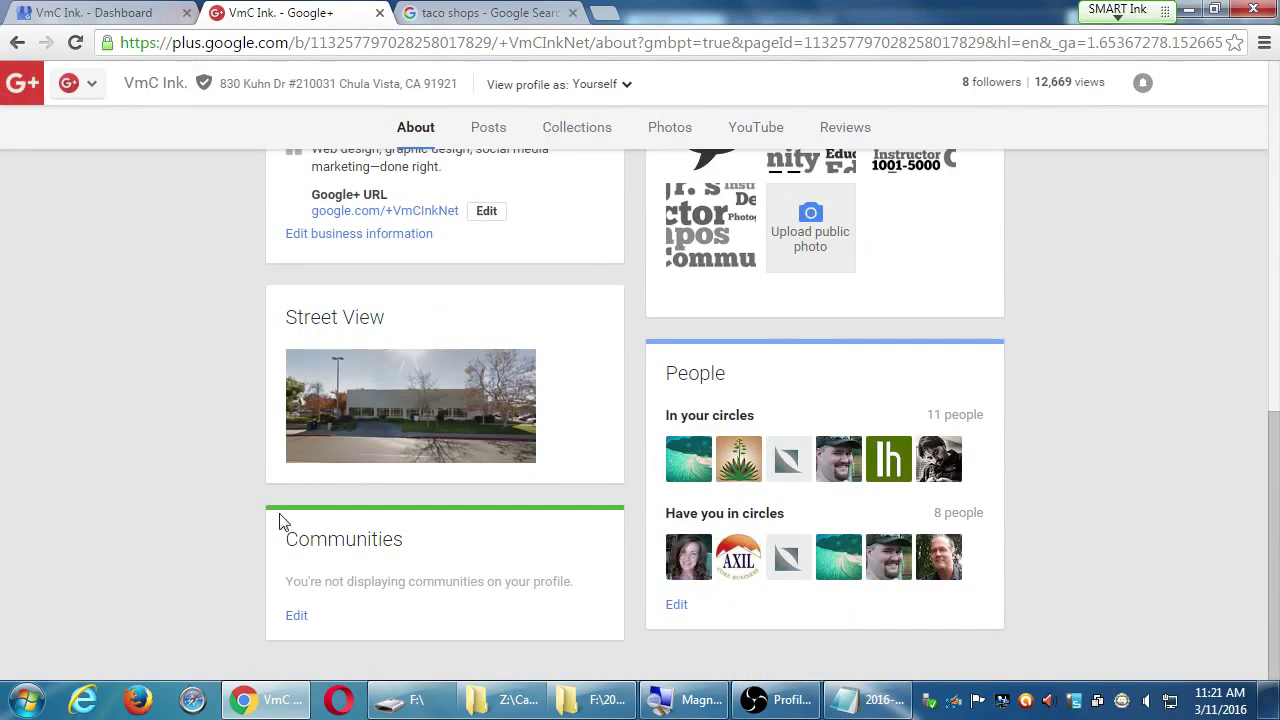
pyautogui.scroll(5, 262, 530)
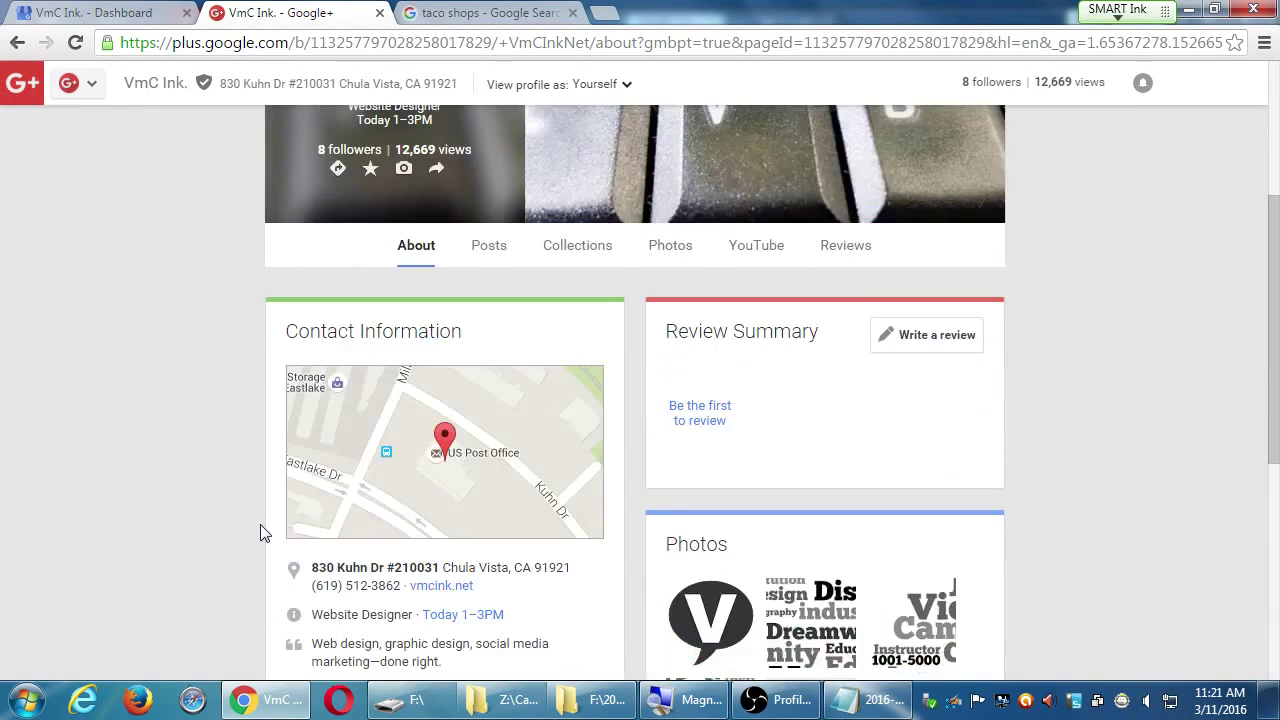
pyautogui.scroll(3, 260, 525)
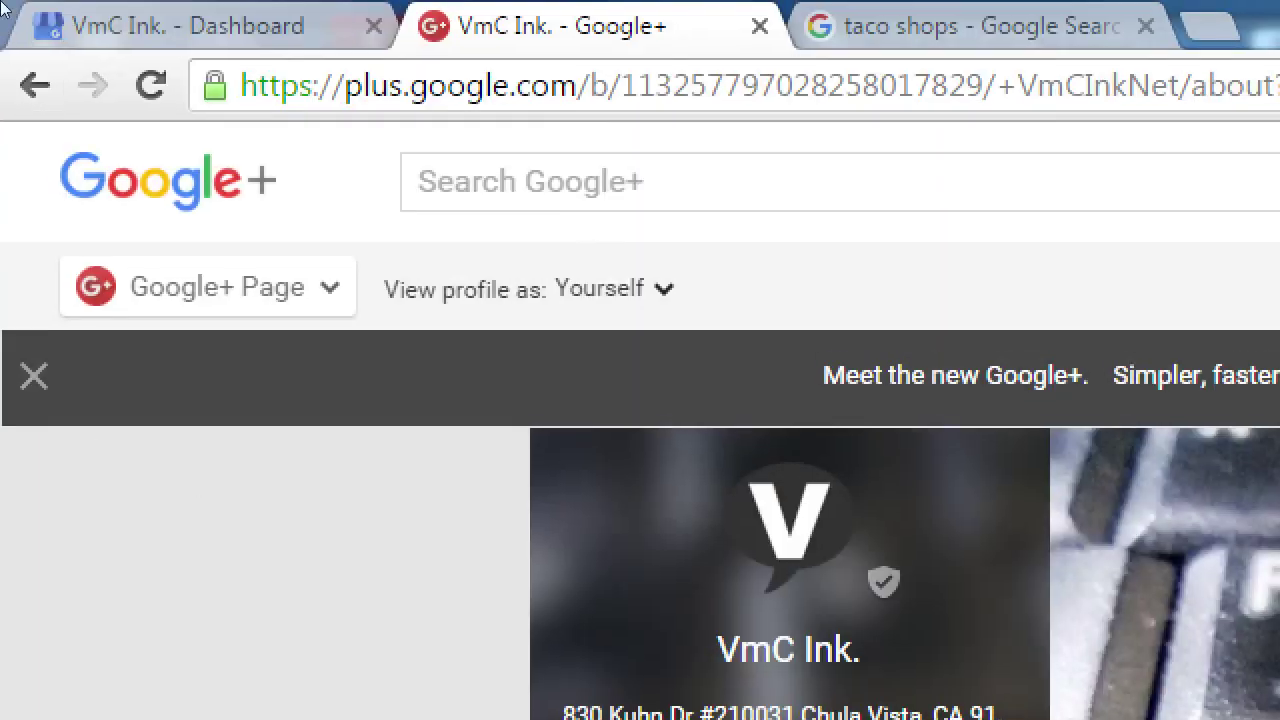
# Close the taco shops search page and view the account switcher on the VmC Ink. Google+ page without changing accounts.
pyautogui.click(70, 15)
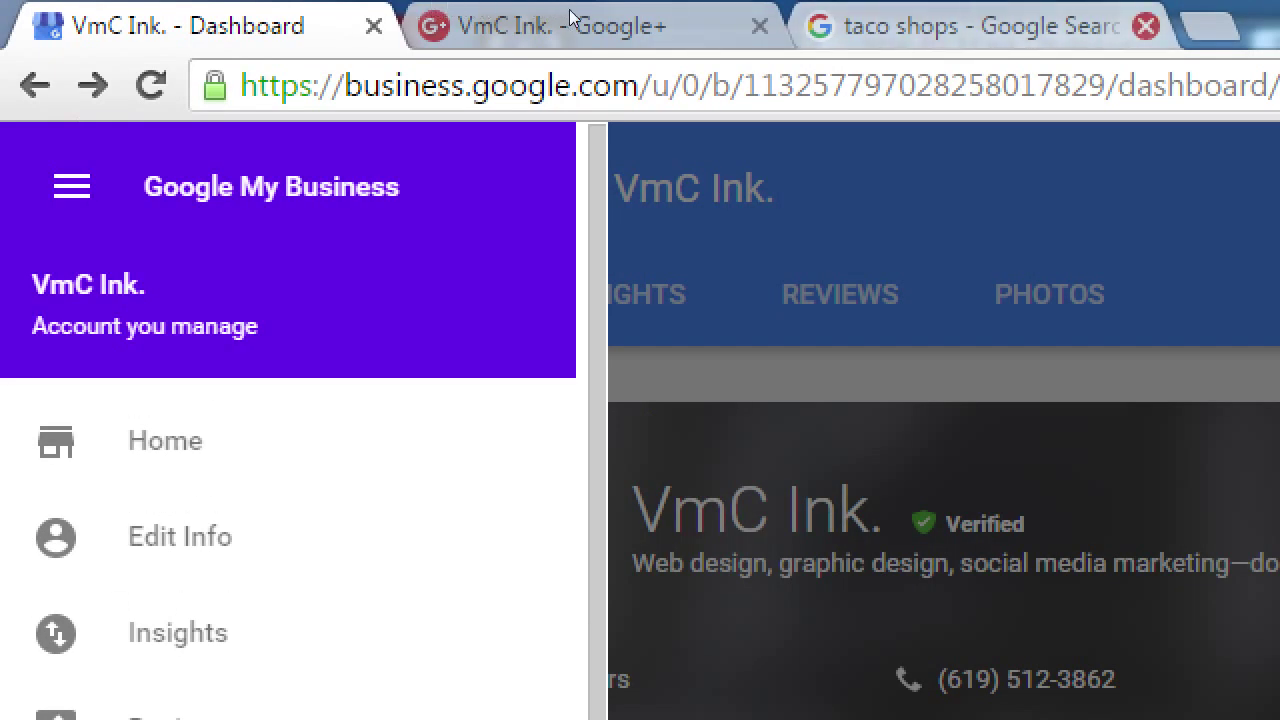
pyautogui.click(1146, 26)
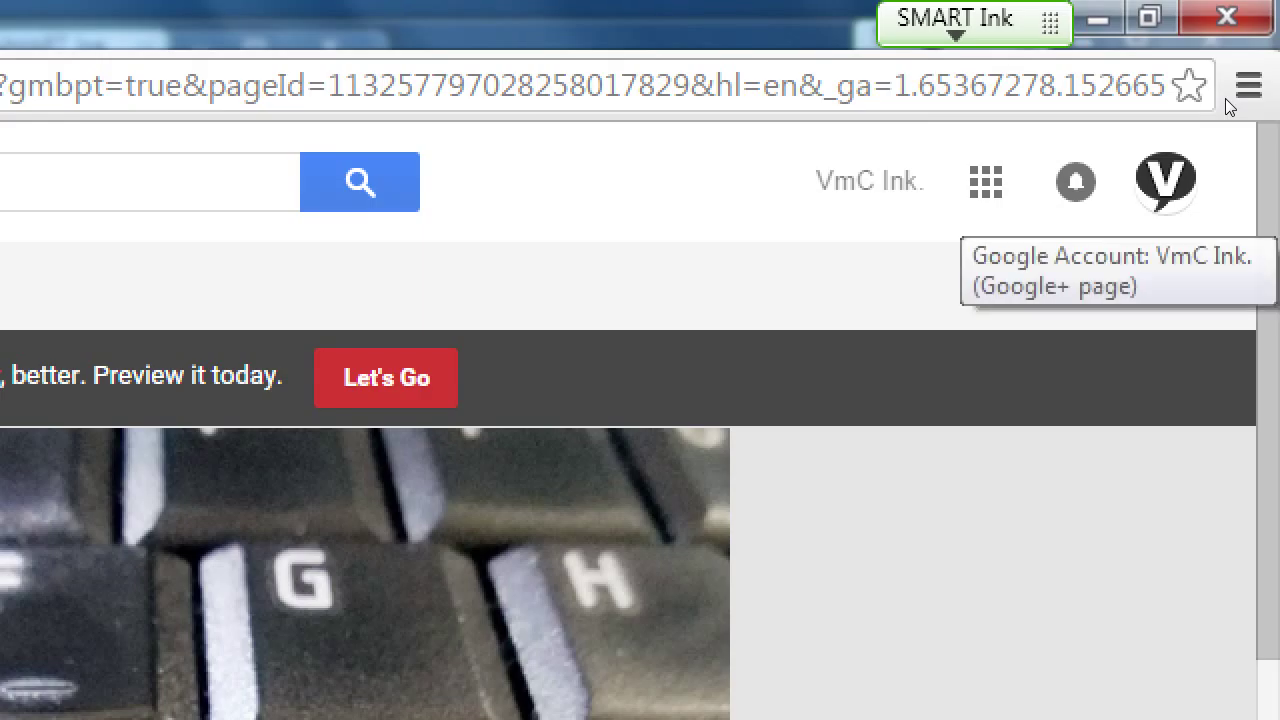
pyautogui.click(1165, 180)
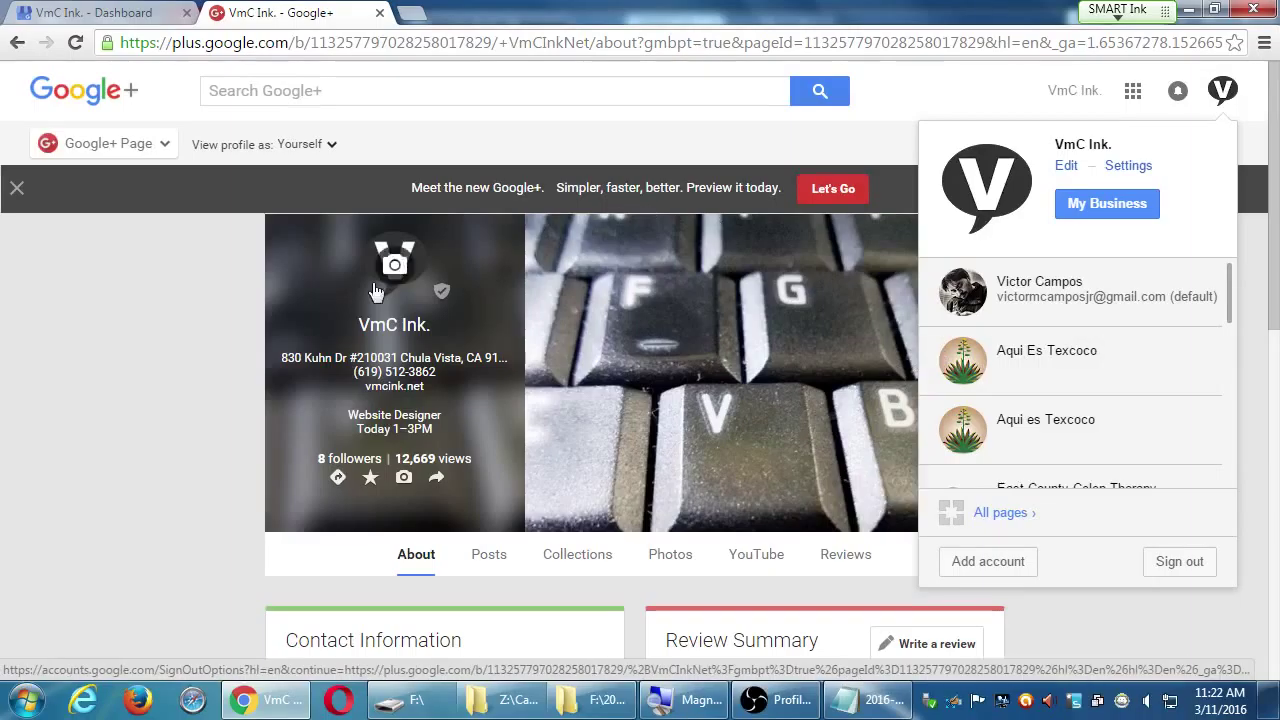
pyautogui.click(157, 310)
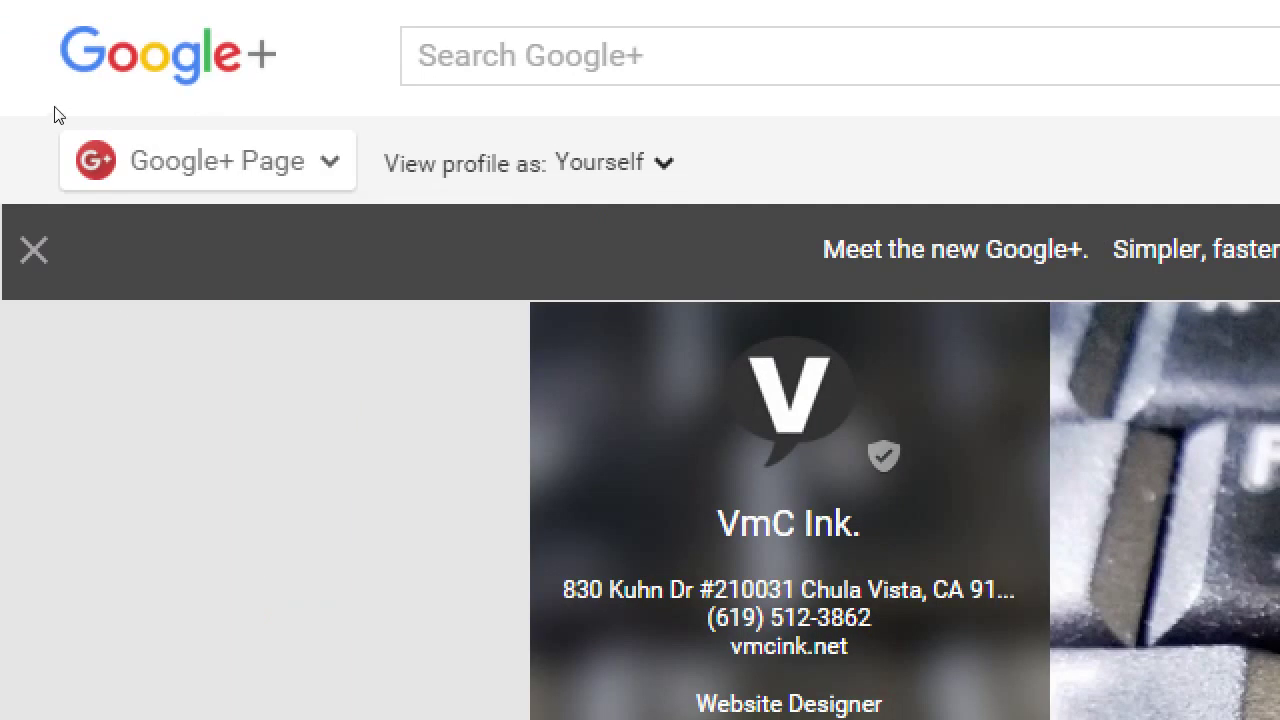
pyautogui.click(62, 137)
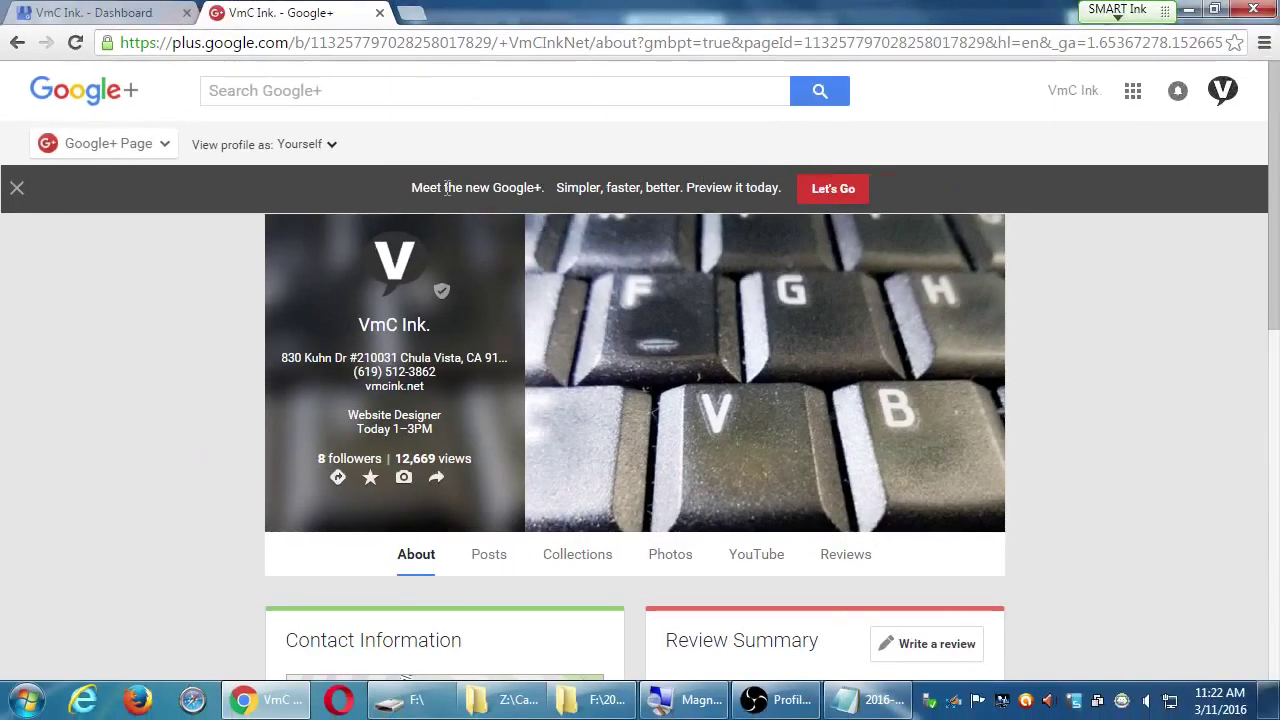
# Preview the VmC Ink. page in the new Google+ design.
pyautogui.moveTo(446, 187); pyautogui.dragTo(411, 187)
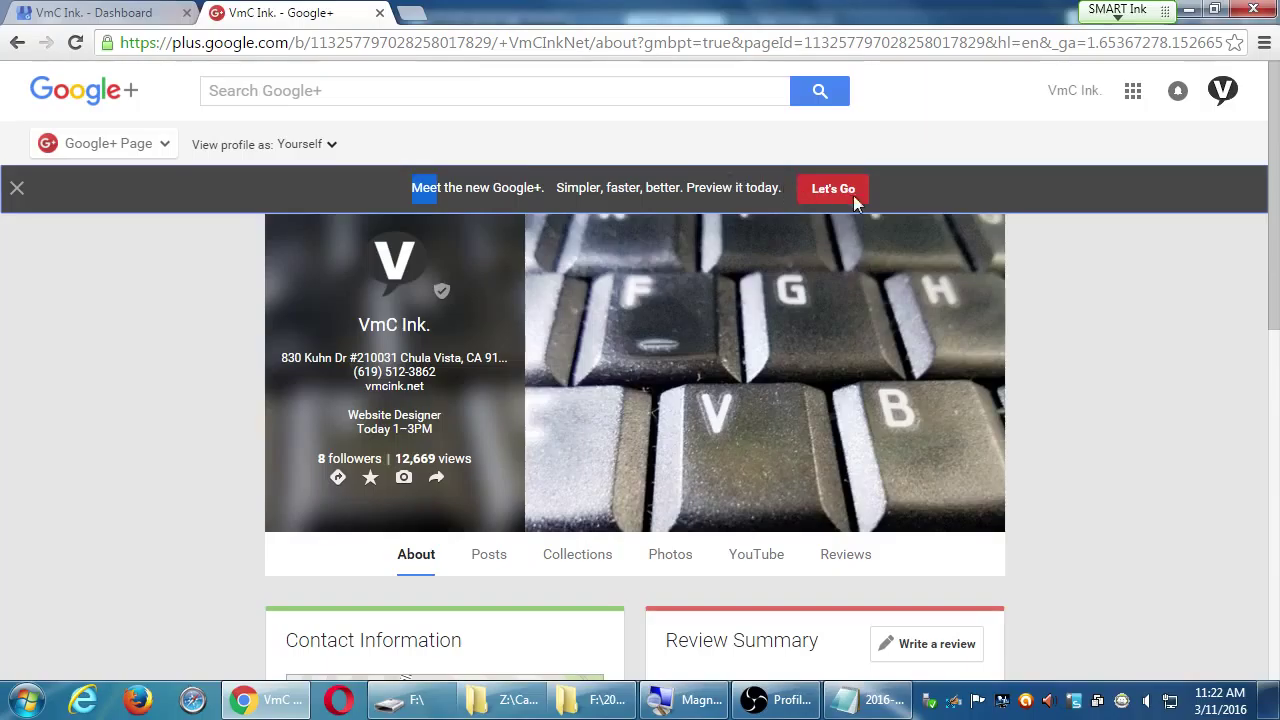
pyautogui.click(729, 195)
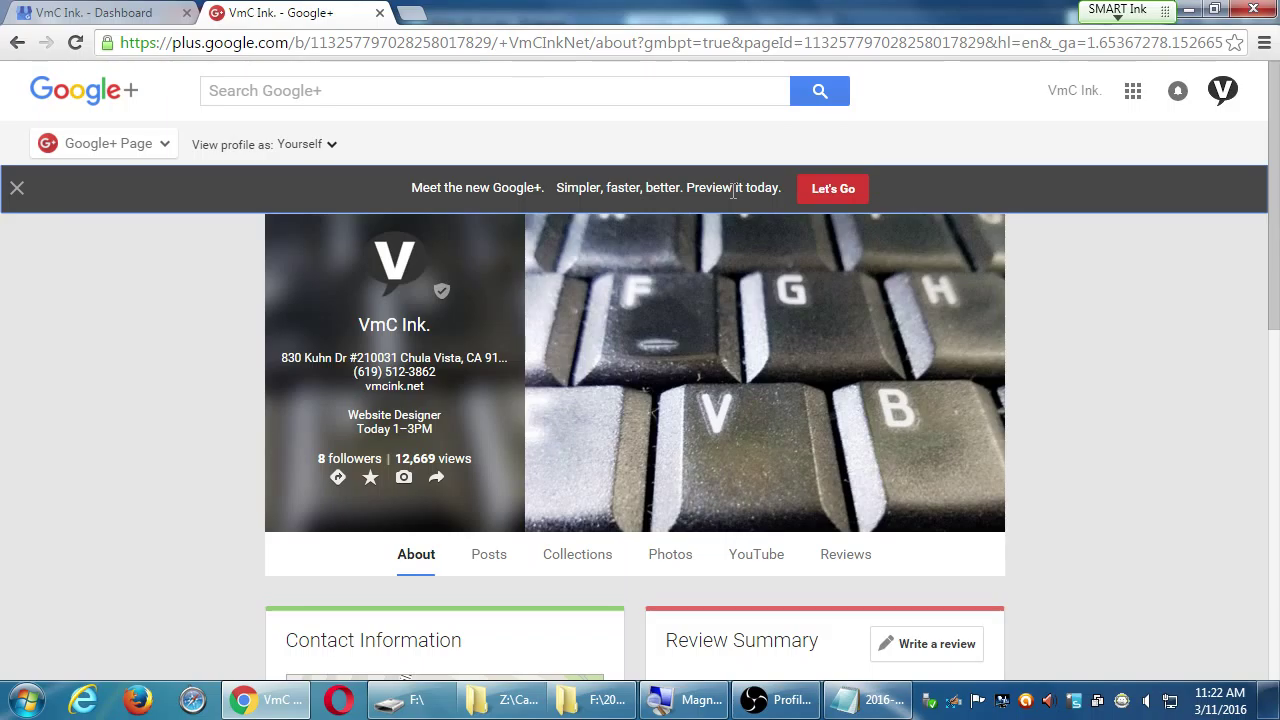
pyautogui.click(838, 196)
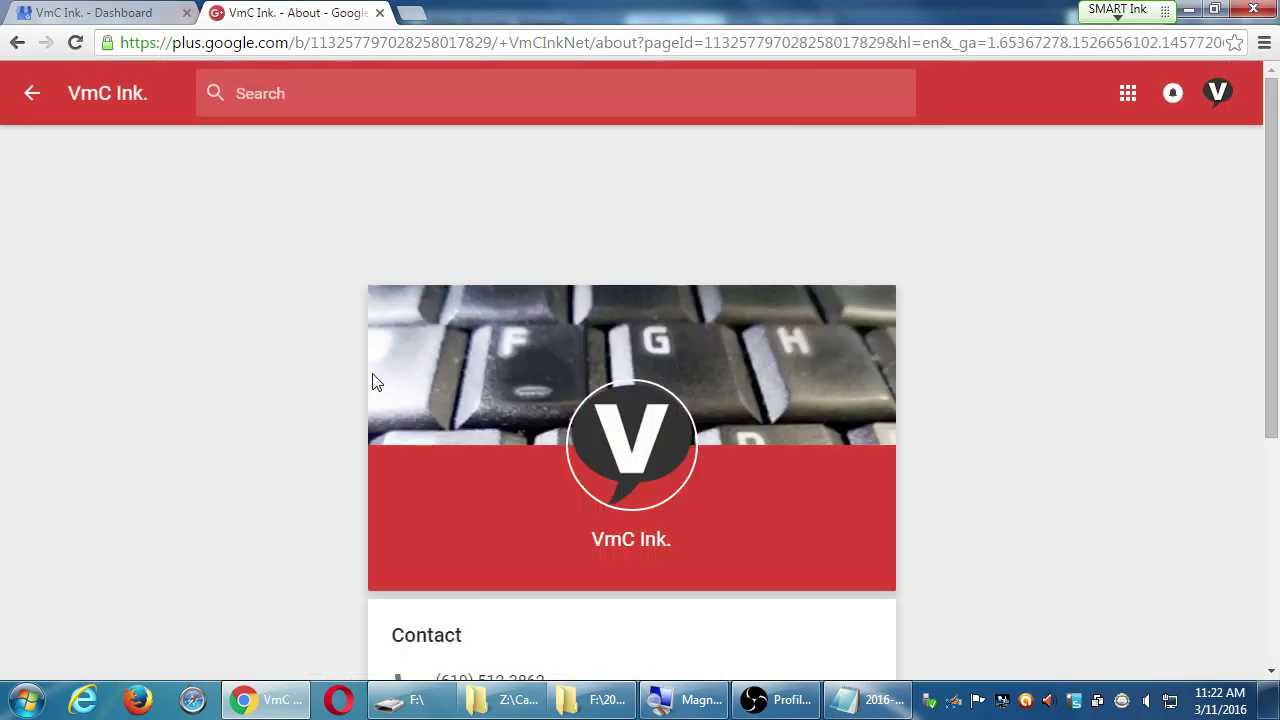
pyautogui.scroll(-4, 298, 414)
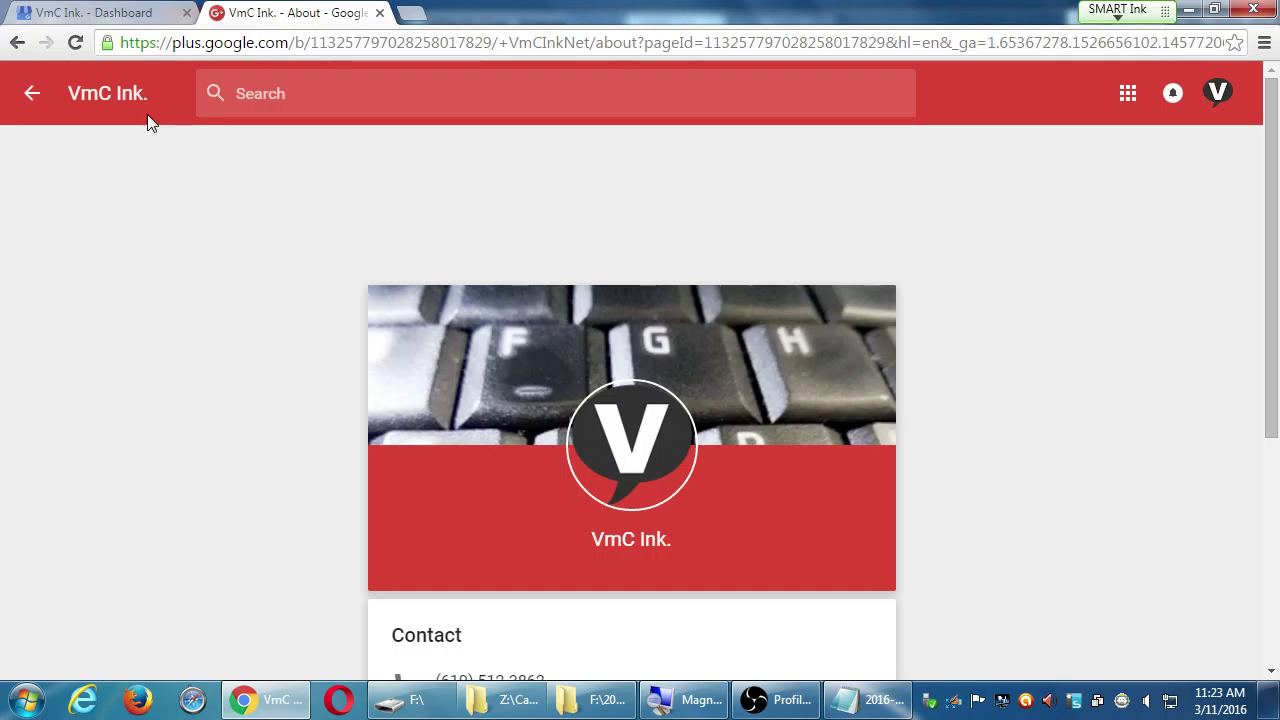
# Visit the Google+ home feed, return to the preview of the VmC Ink. page and view its contact, links and introduction.
pyautogui.click(35, 95)
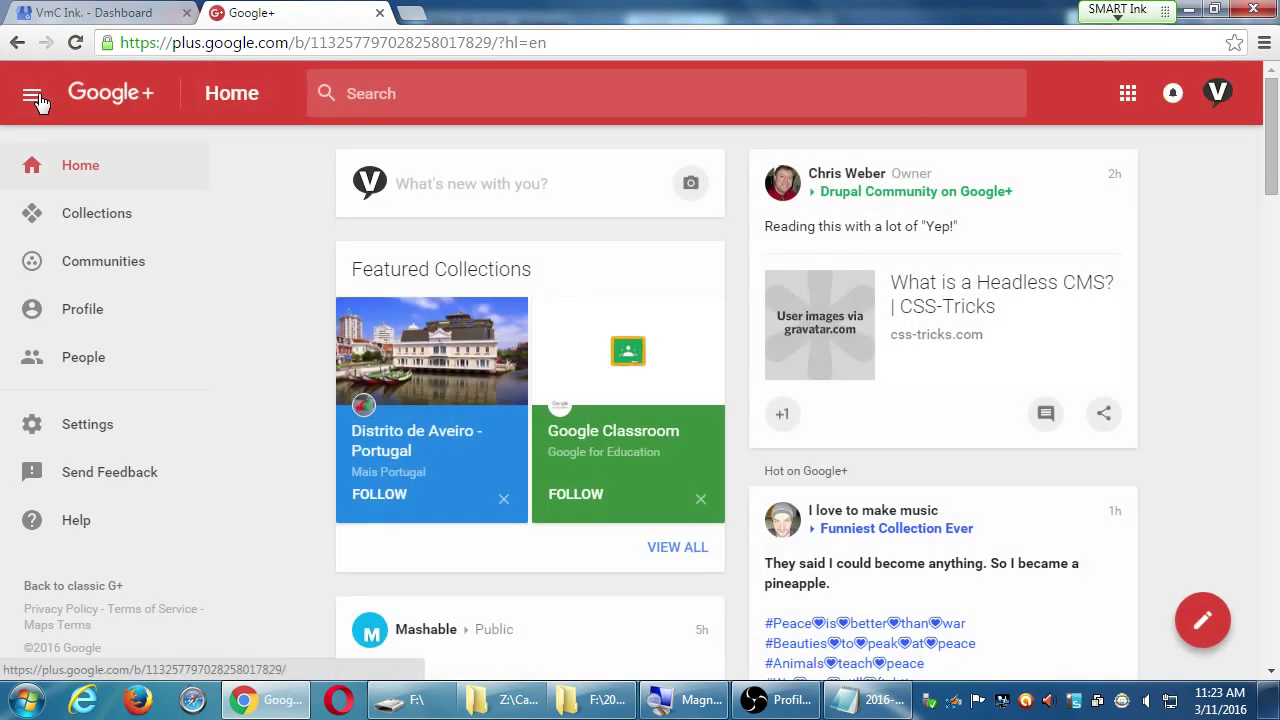
pyautogui.click(17, 42)
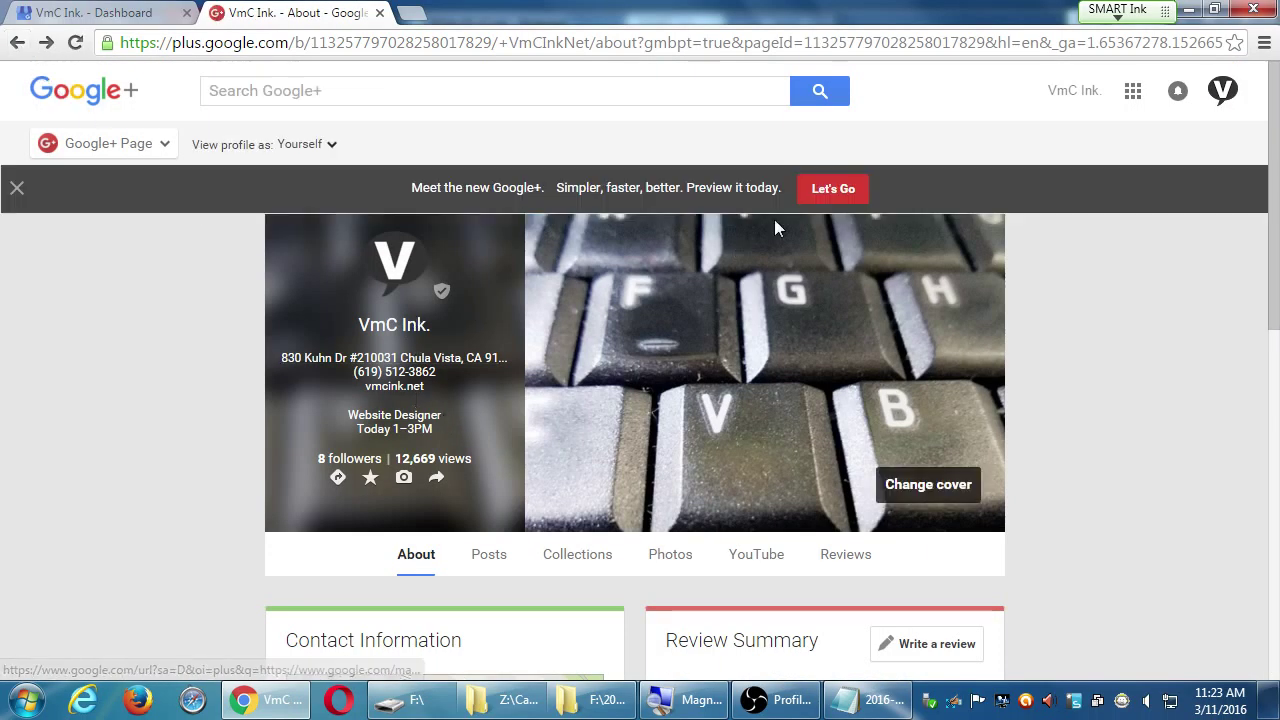
pyautogui.click(831, 186)
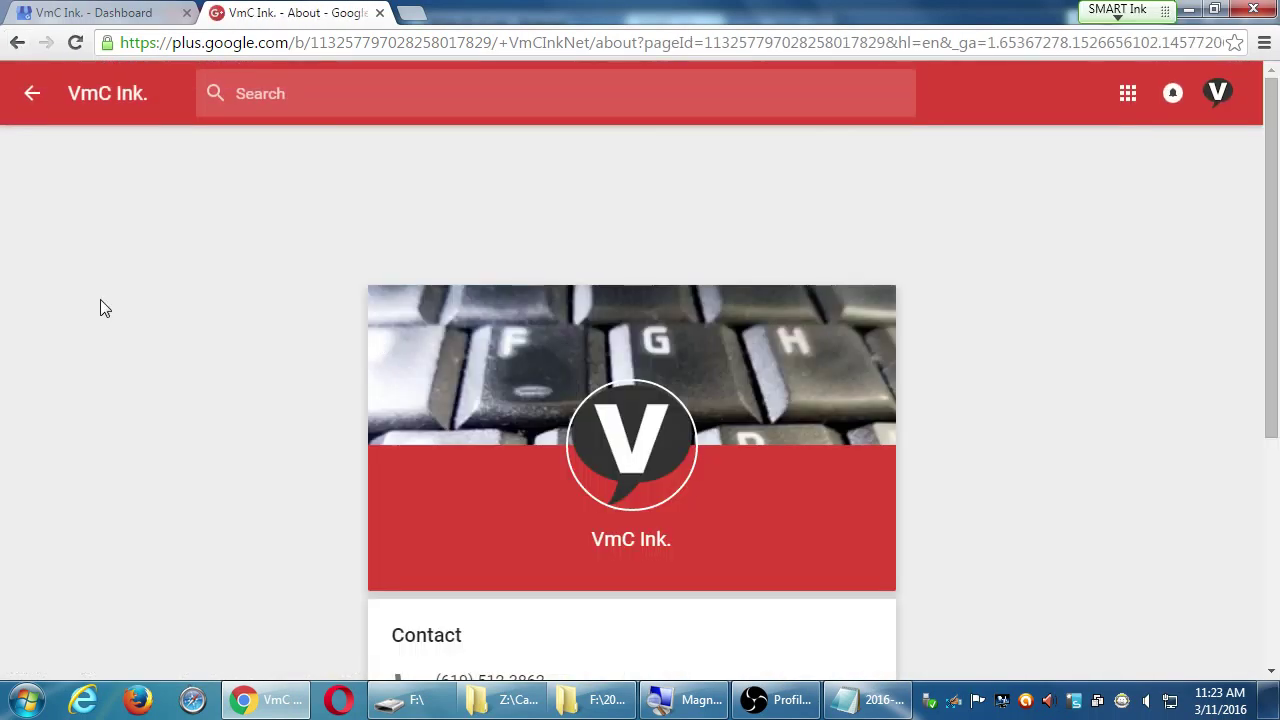
pyautogui.scroll(-4, 344, 419)
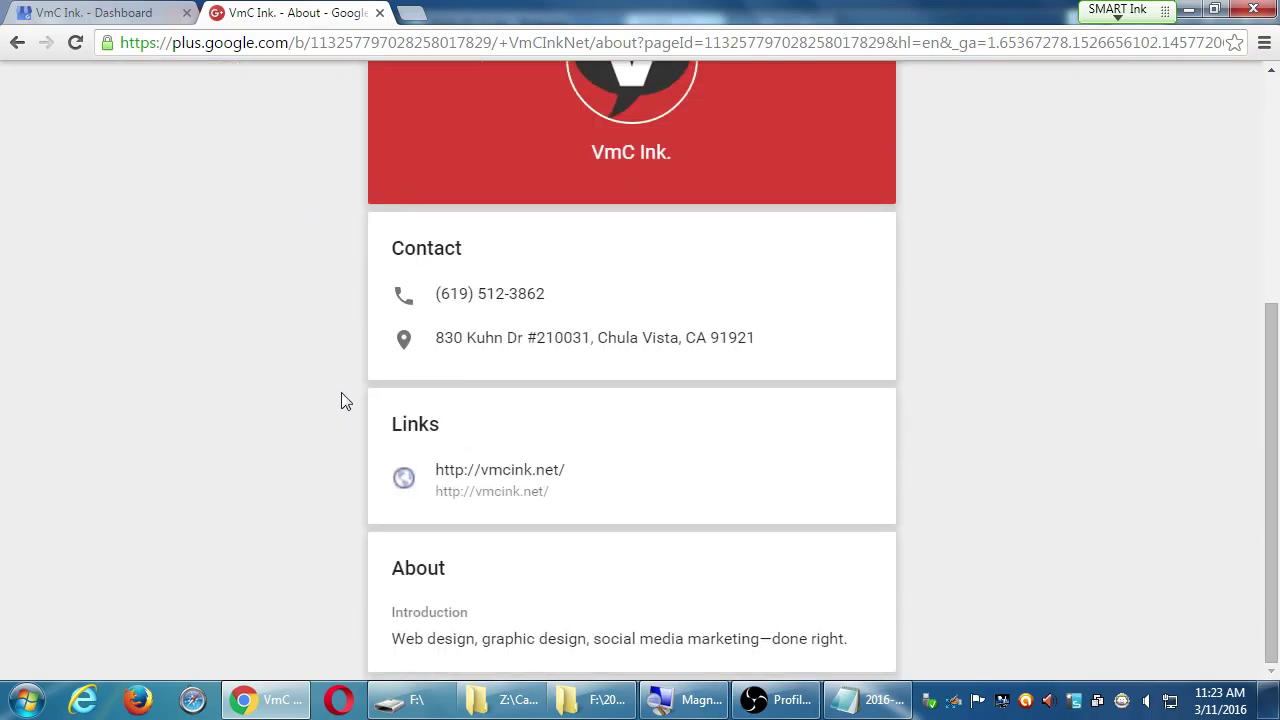
pyautogui.scroll(4, 341, 392)
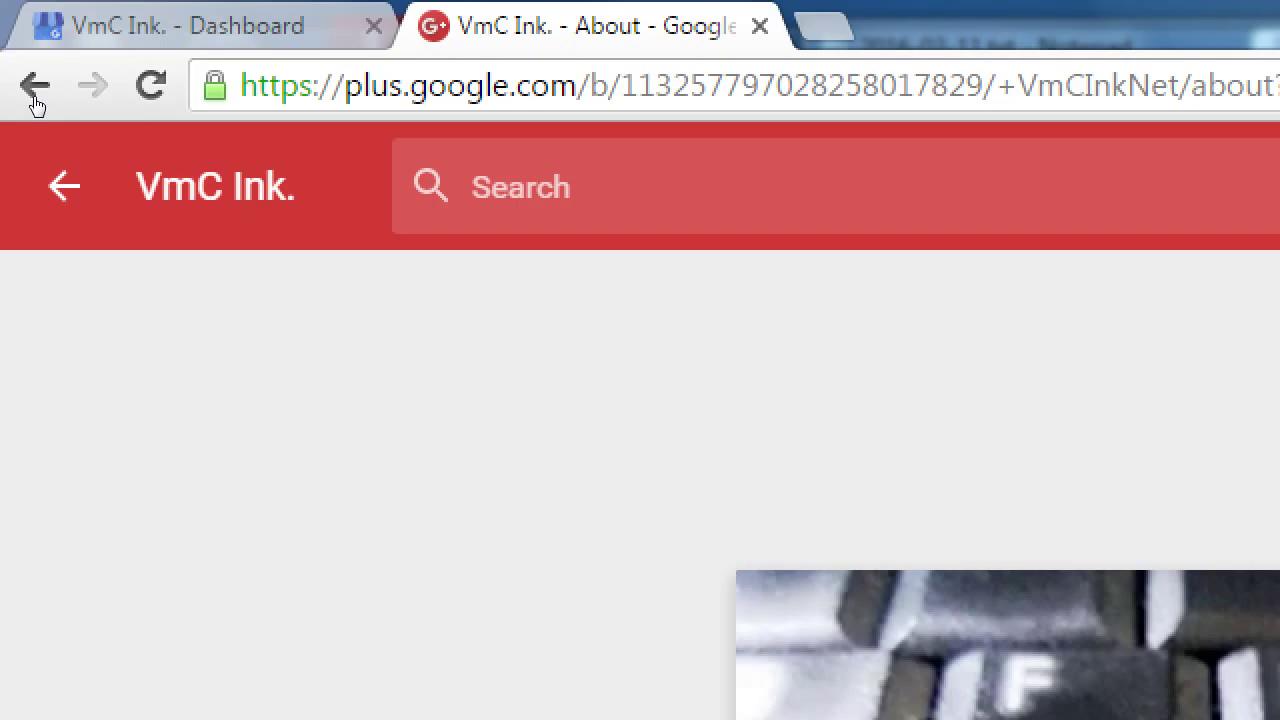
# Go to the new Google+ home feed, view the featured Collections and return to the home feed.
pyautogui.click(34, 97)
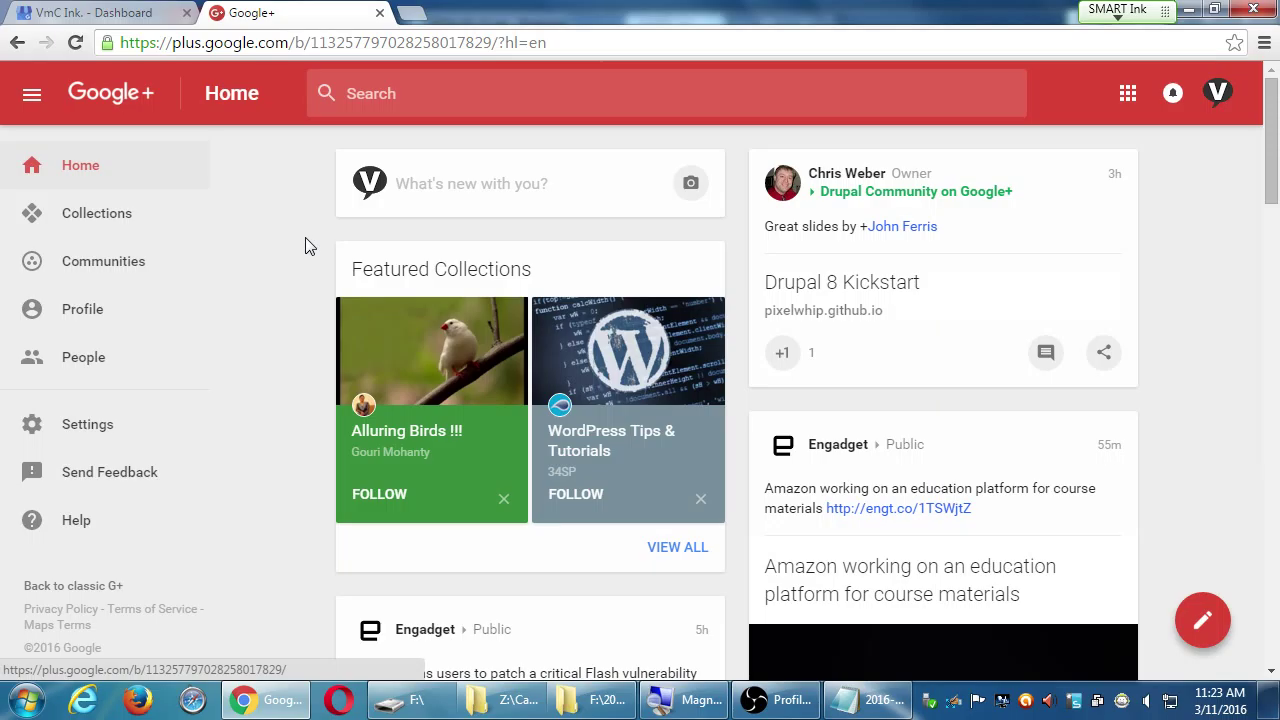
pyautogui.click(131, 214)
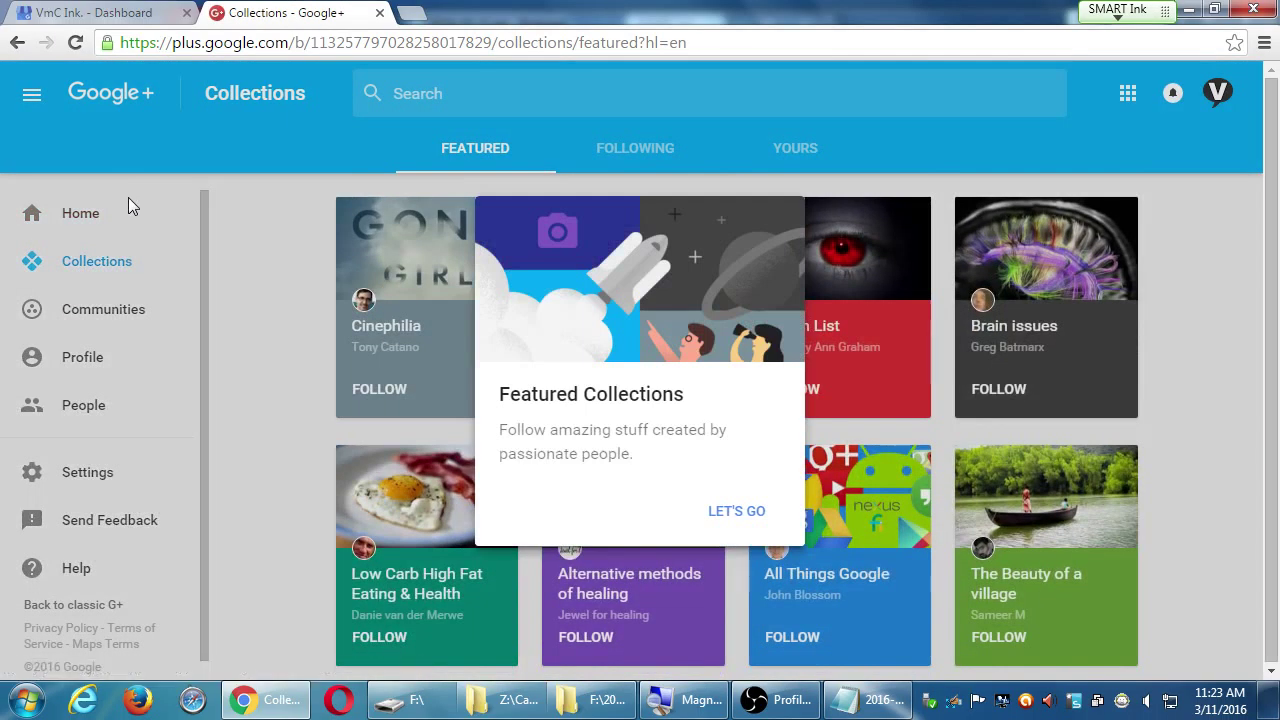
pyautogui.click(96, 218)
pyautogui.click(97, 218)
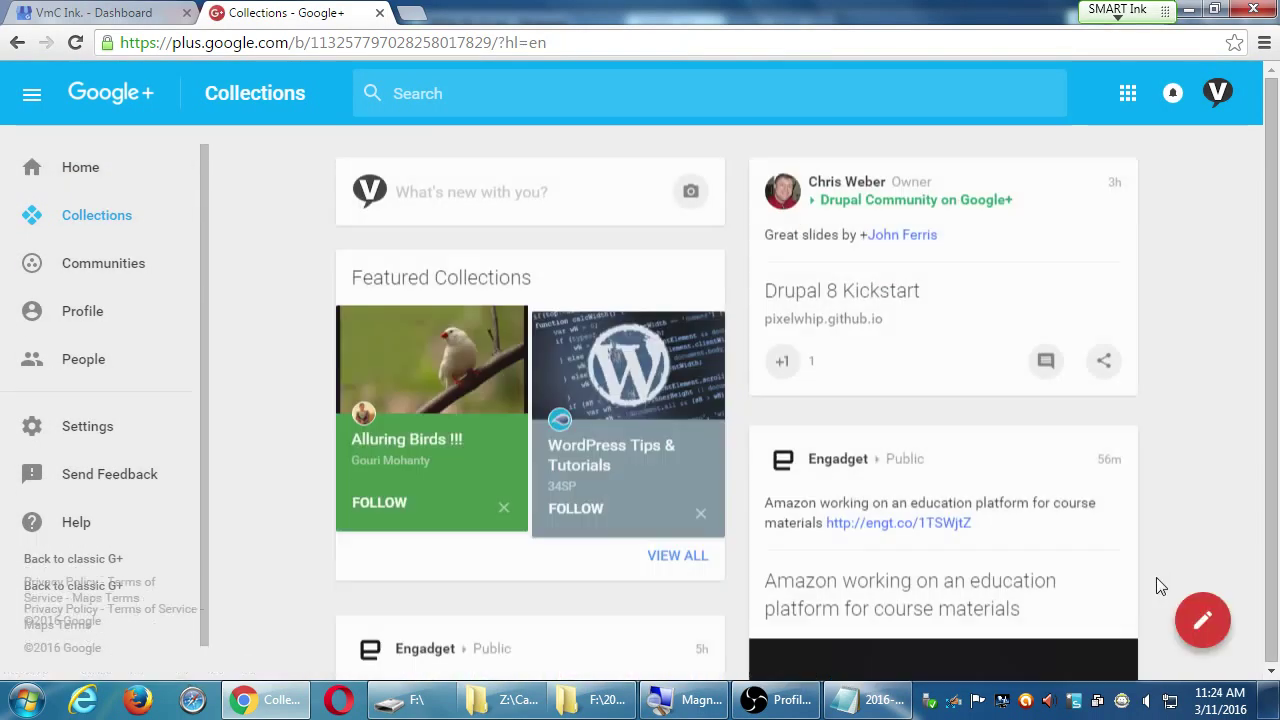
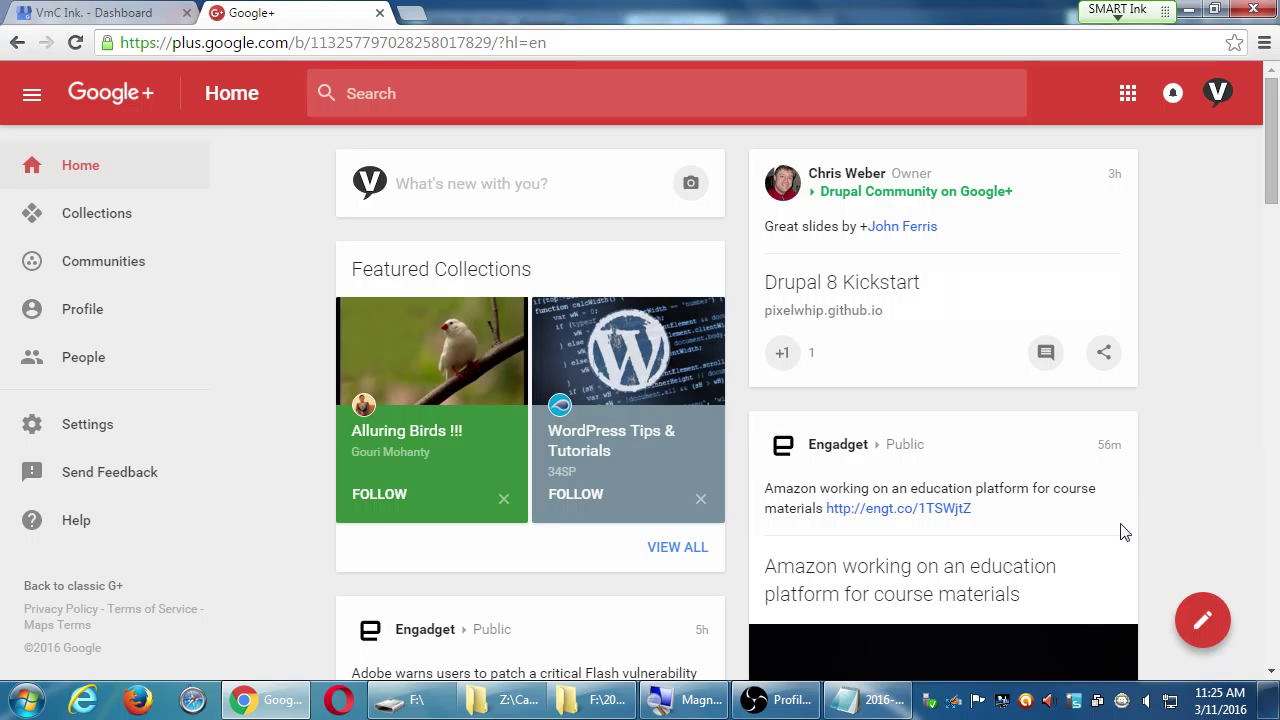
# Start a new public Google+ post as VmC Ink. and enter a few lines of random filler text.
pyautogui.click(1201, 622)
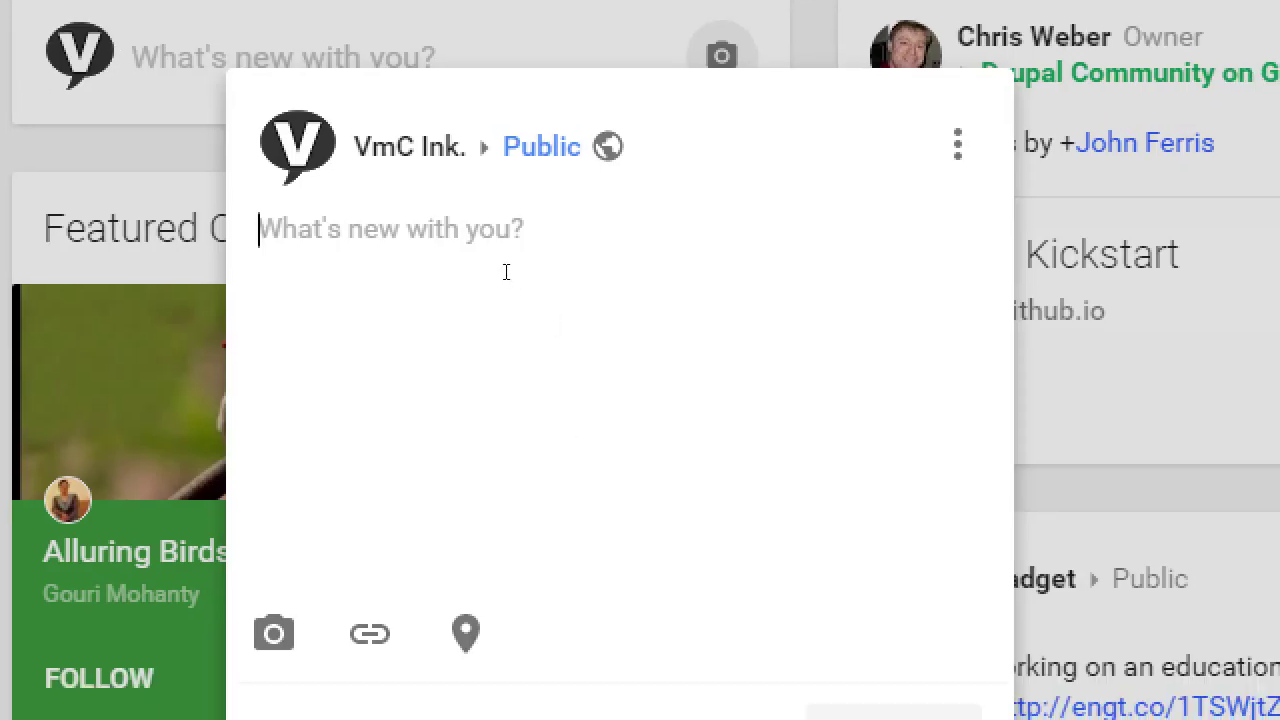
pyautogui.write('hfghghghh')
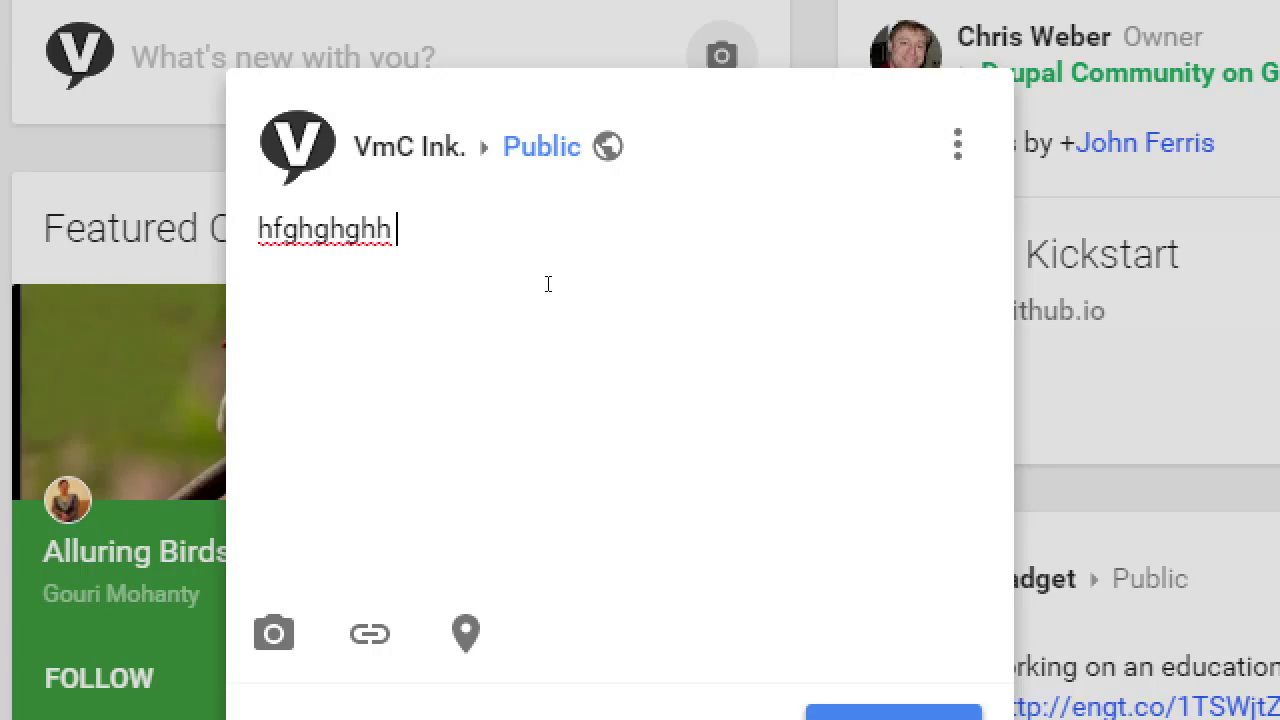
pyautogui.write(' jkdsfla sjdkldsfj afsdljfdslfjdsa lfdsjfad adklfds klfdsj dfs')
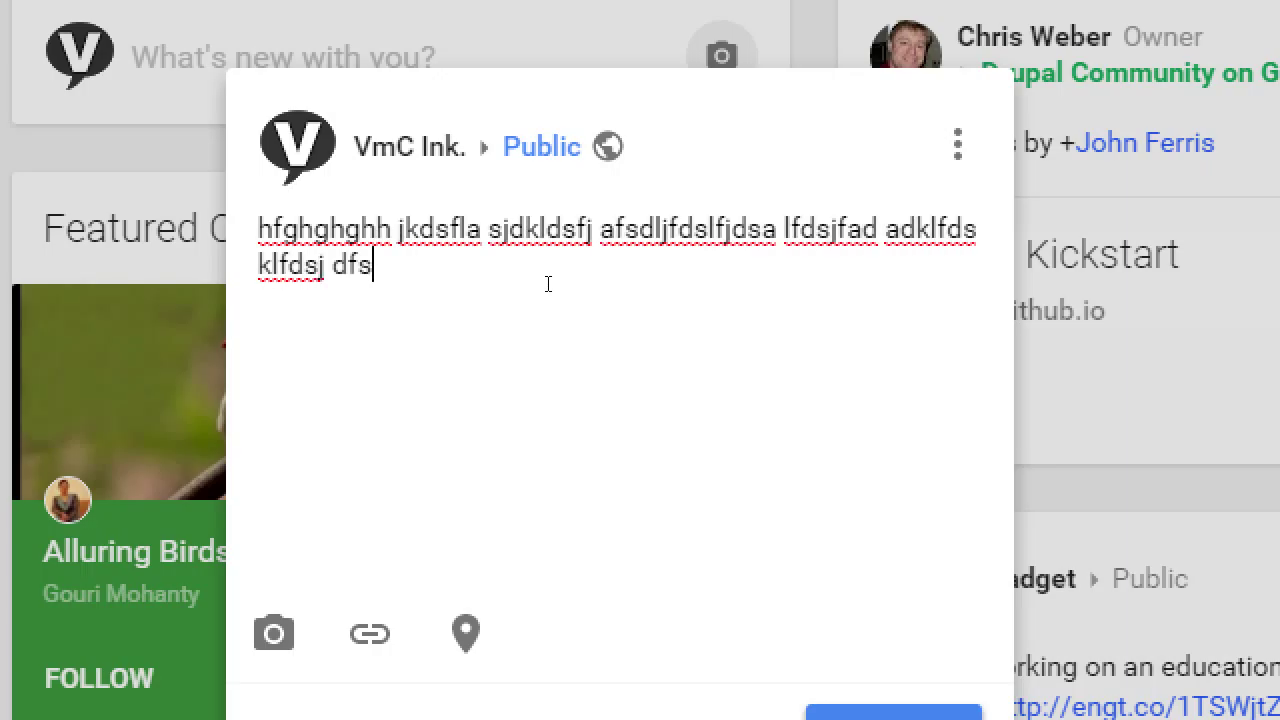
pyautogui.write('klfsadj ksadflj dfskdfsj kdf dfkdfj kdfj dfkj fdkdfjdkfj')
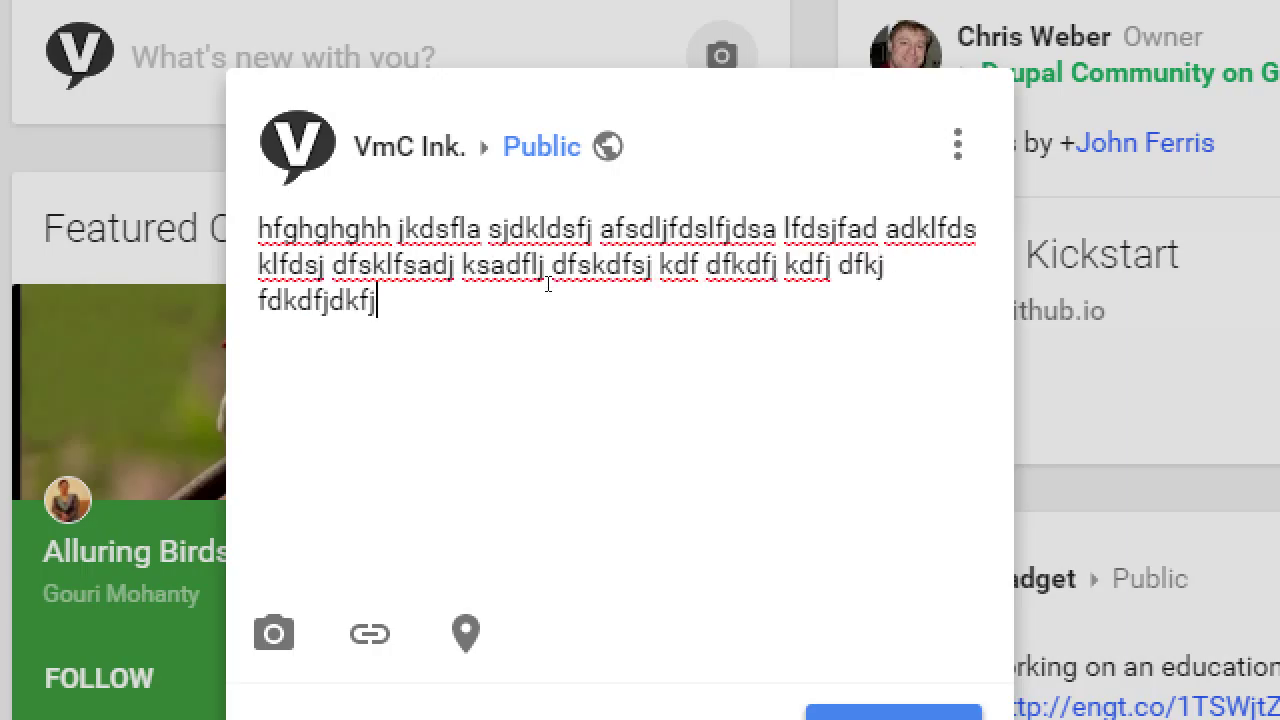
pyautogui.write(' dfkdfj')
# Duplicate the filler text repeatedly to make a very long post, and review the draft from its beginning.
pyautogui.hotkey('ctrl', 'a')
pyautogui.hotkey('ctrl', 'c')
pyautogui.hotkey('ctrl', 'v')
pyautogui.hotkey('ctrl', 'v')
pyautogui.hotkey('ctrl', 'v')
pyautogui.hotkey('ctrl', 'v')
pyautogui.hotkey('ctrl', 'v')
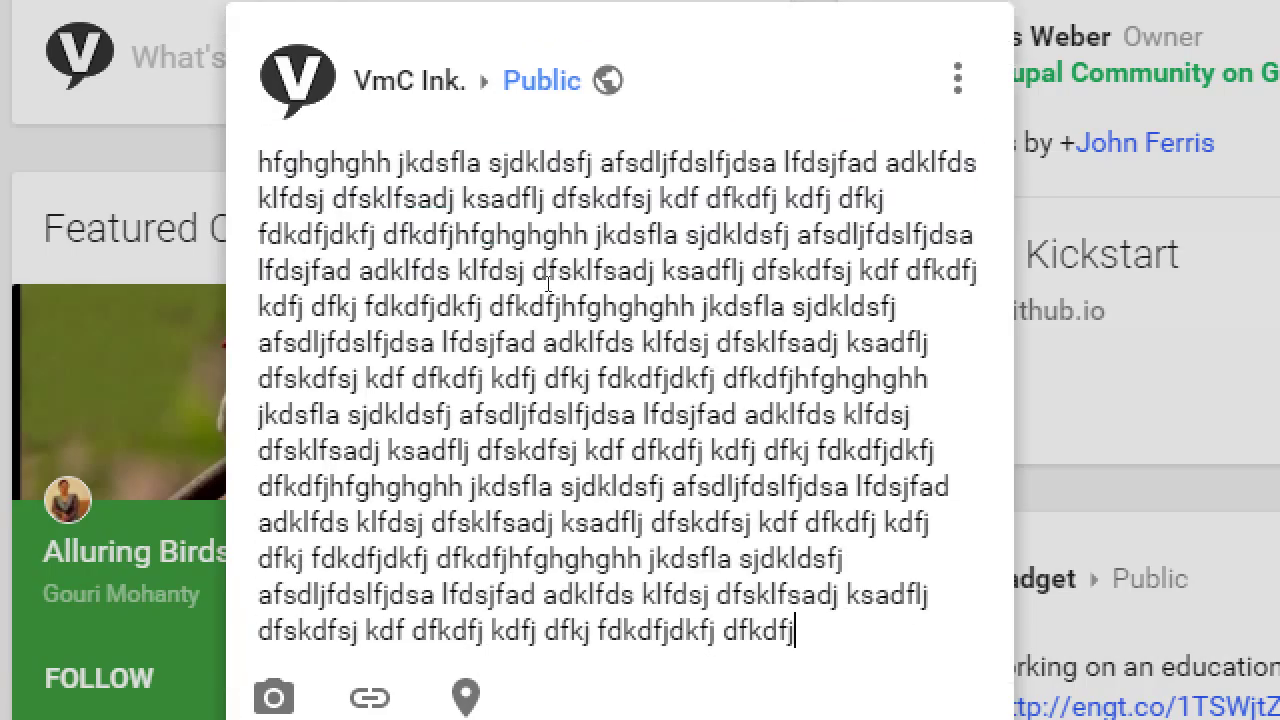
pyautogui.hotkey('ctrl', 'v')
pyautogui.hotkey('ctrl', 'v')
pyautogui.hotkey('ctrl', 'v')
pyautogui.hotkey('ctrl', 'v')
pyautogui.hotkey('ctrl', 'v')
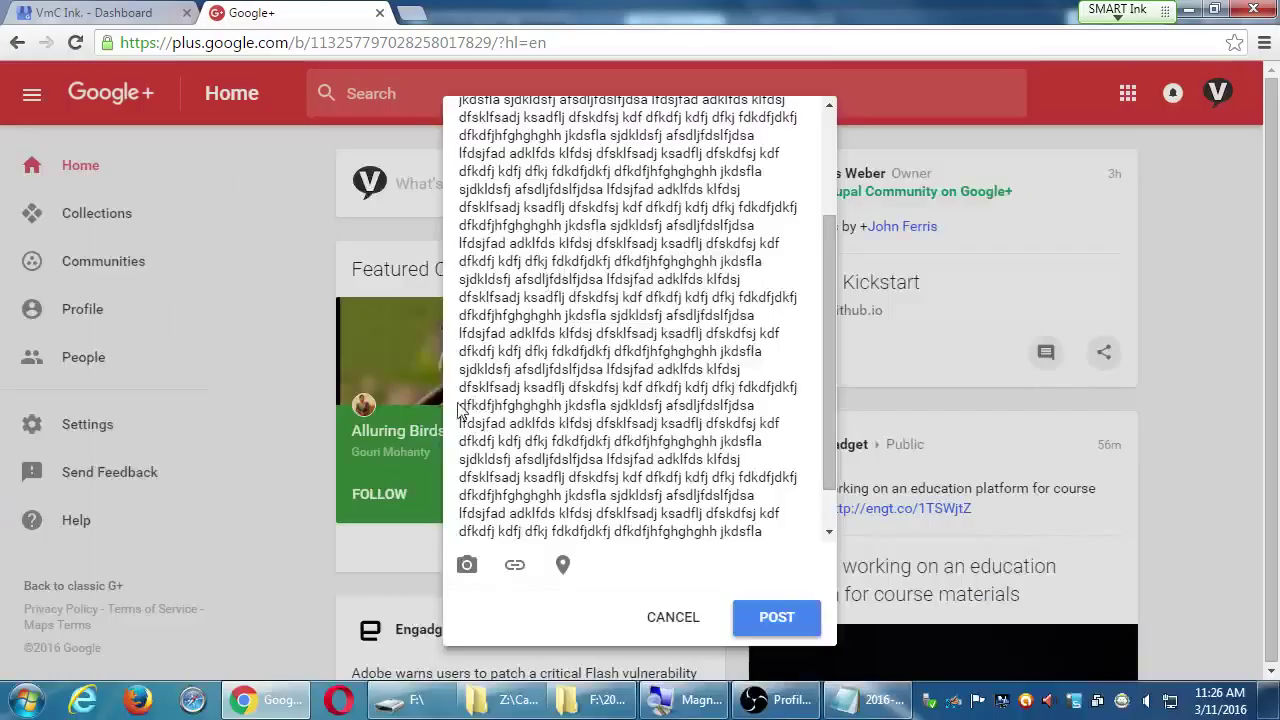
pyautogui.scroll(2, 264, 336)
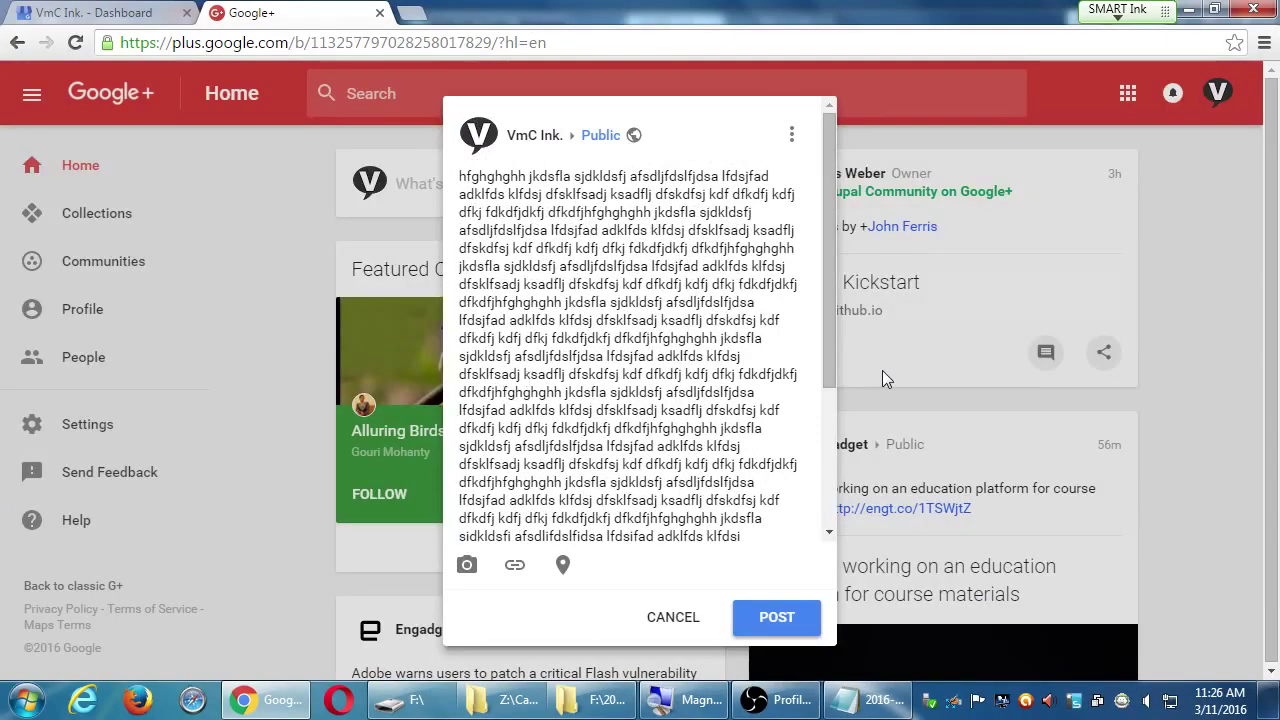
# Replace the draft with two shorter filler paragraphs separated by a blank line, and clear all the text from the post.
pyautogui.hotkey('ctrl', 'a')
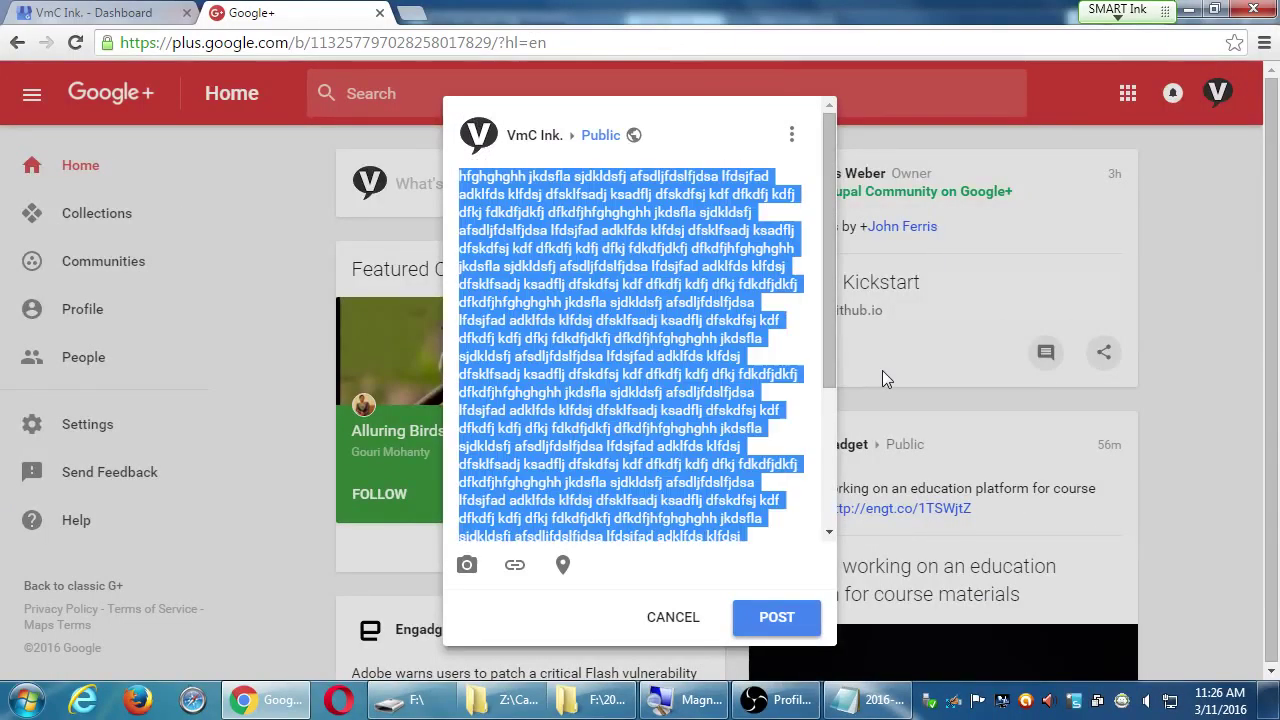
pyautogui.press('BackSpace')
pyautogui.hotkey('ctrl', 'v')
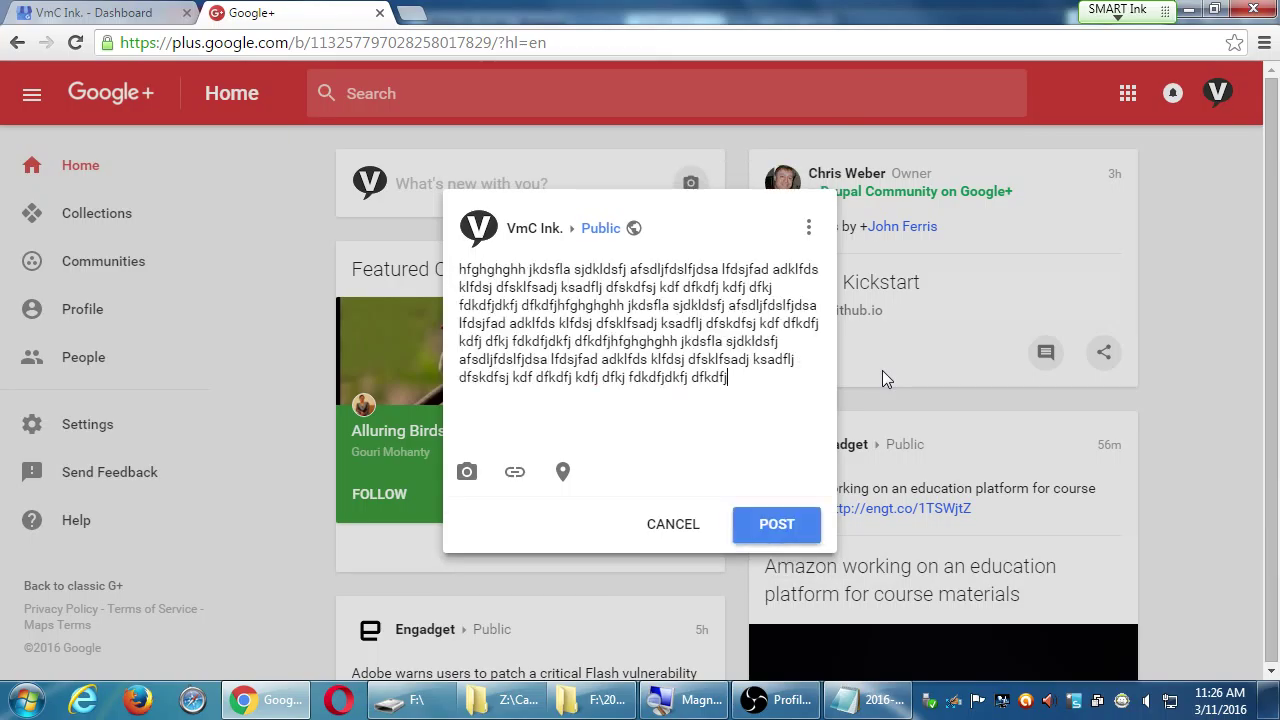
pyautogui.press('Return')
pyautogui.press('Return')
pyautogui.write('asdf')
pyautogui.hotkey('ctrl', 'v')
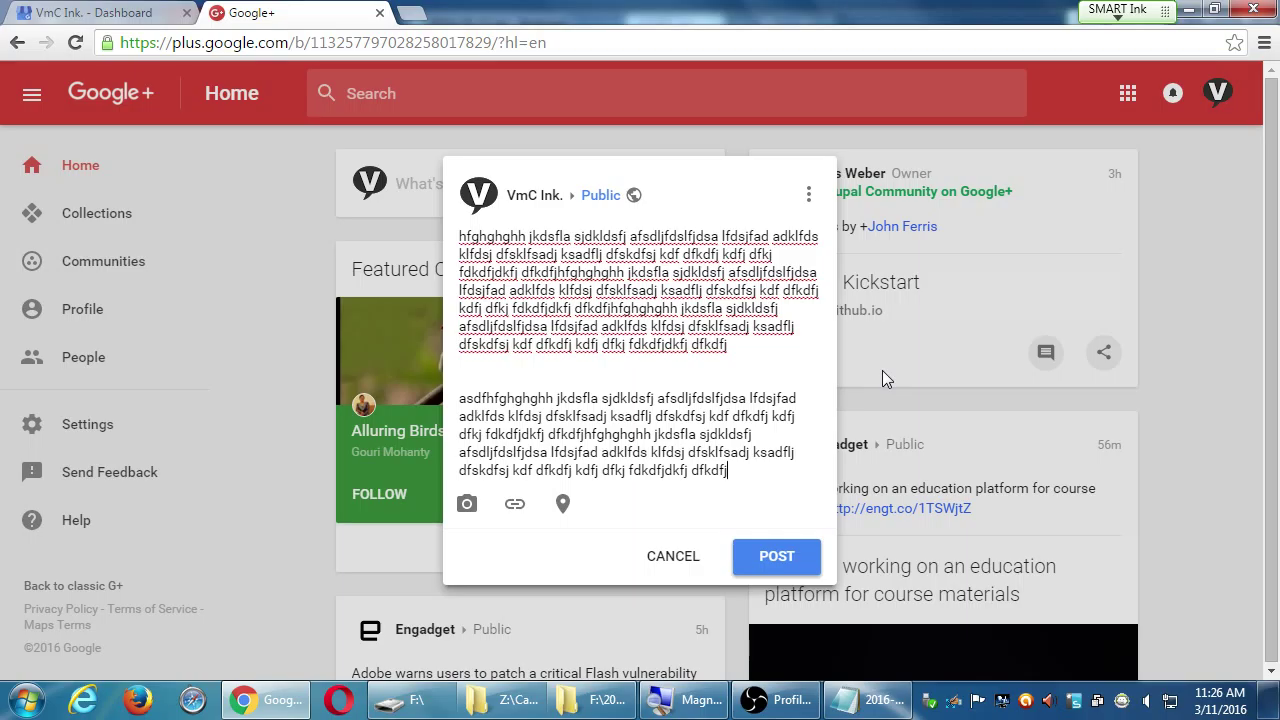
pyautogui.hotkey('ctrl', 'a')
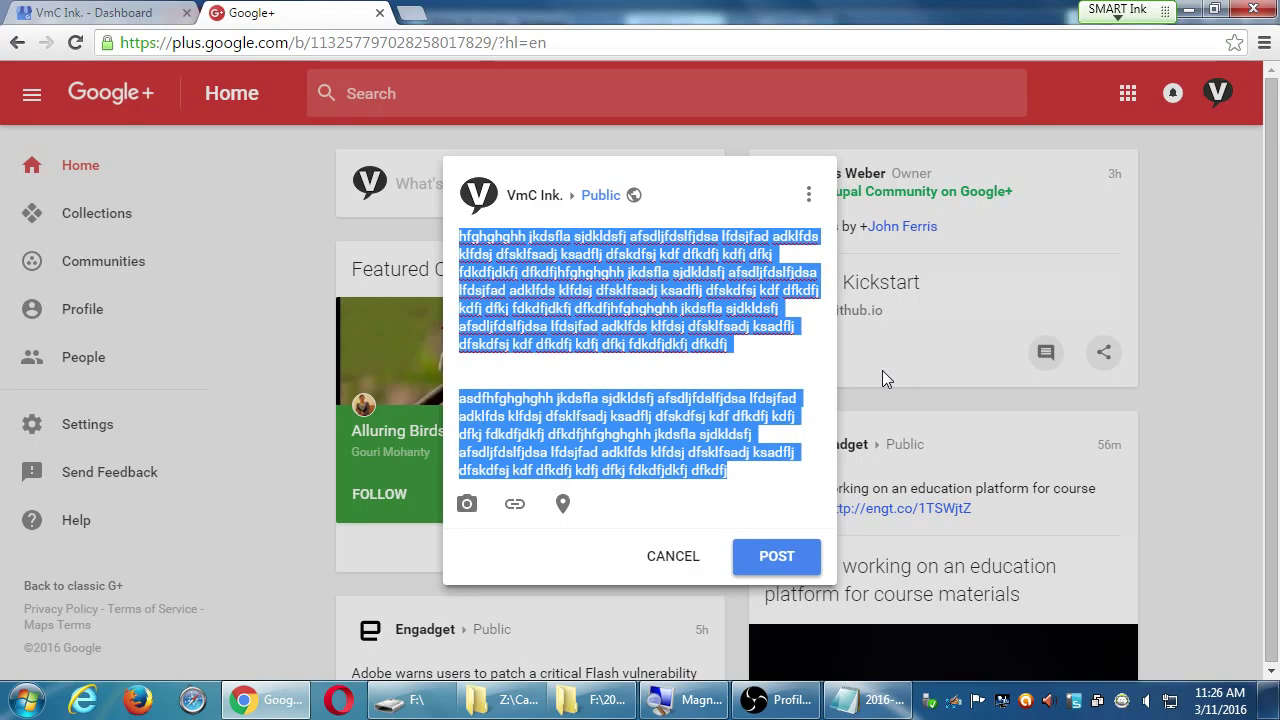
pyautogui.press('Delete')
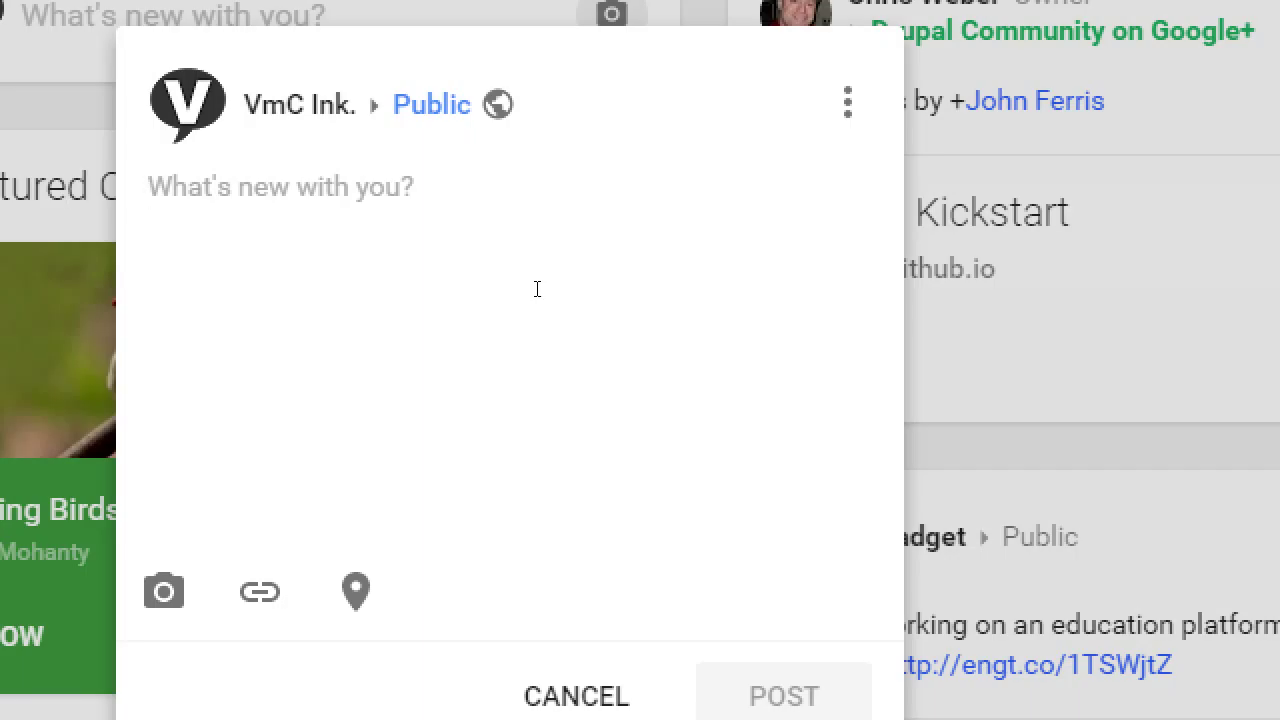
pyautogui.write('Happy to be ')
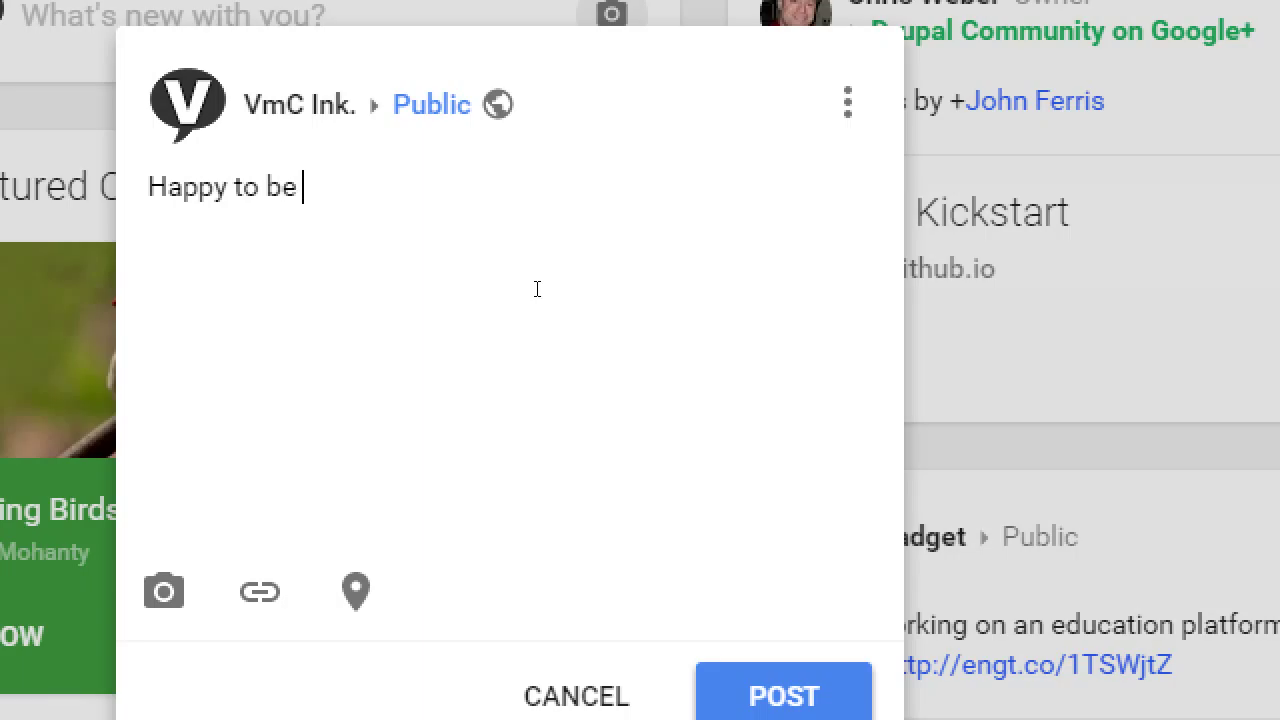
pyautogui.write('on Google+')
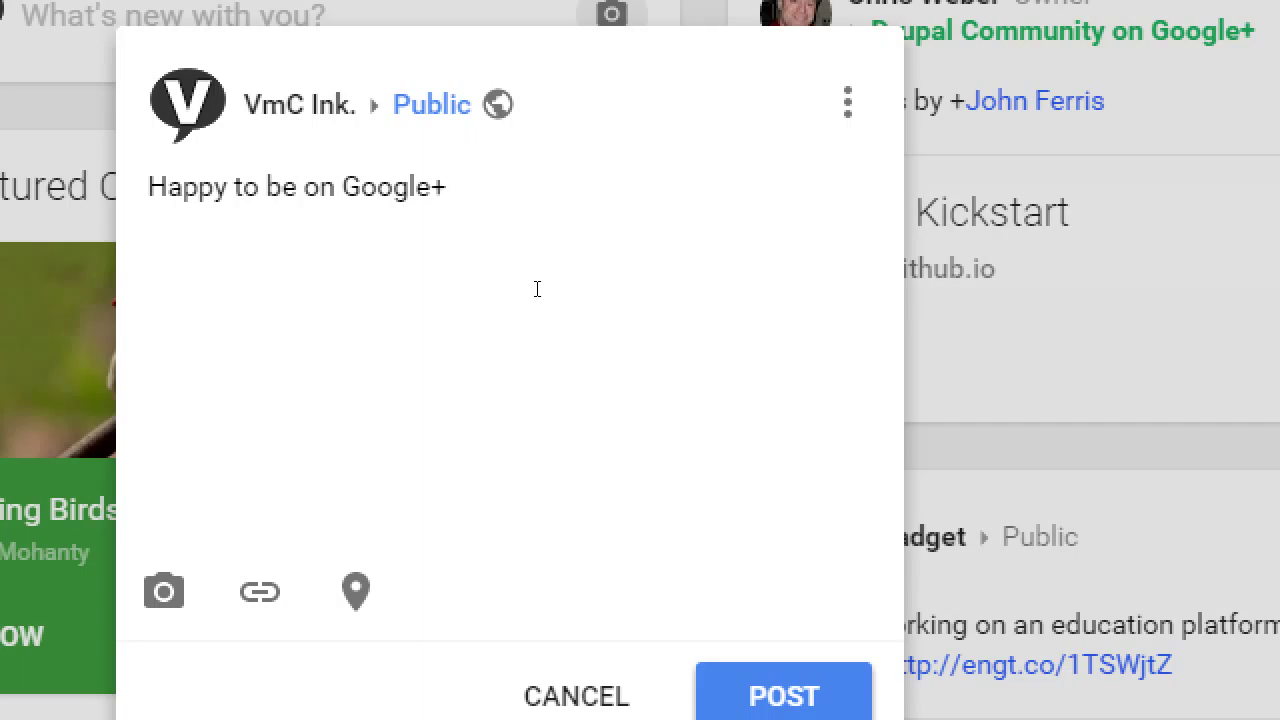
pyautogui.hotkey('ctrl', 'a')
pyautogui.press('BackSpace')
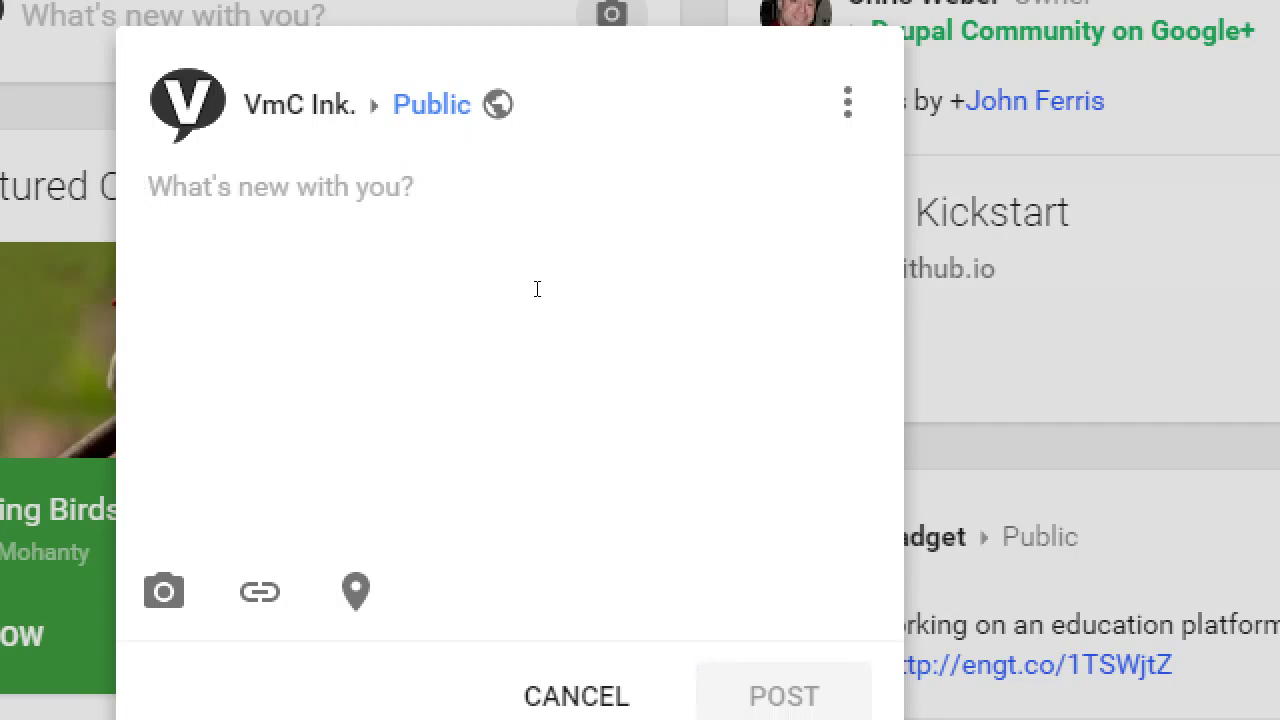
# Enter "Now on Google+!: Follow us for exclusive content!" as the first line of the post.
pyautogui.write('Now on ')
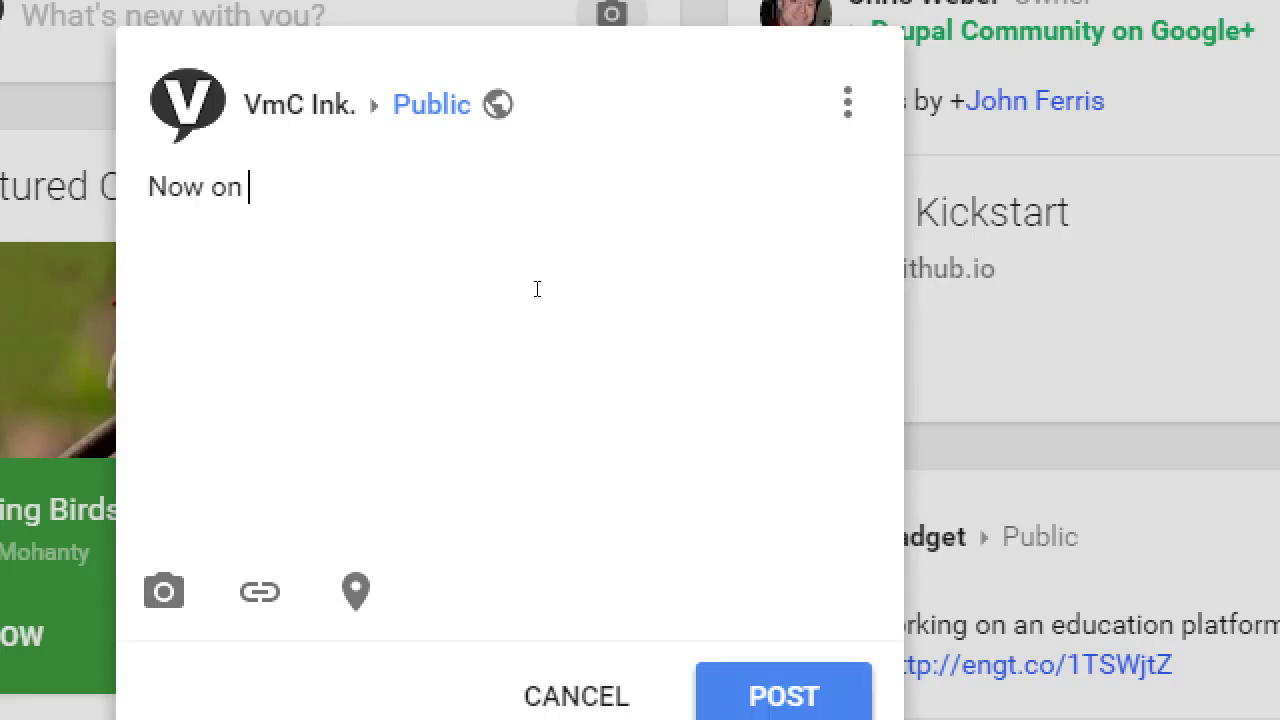
pyautogui.write('Google+!:')
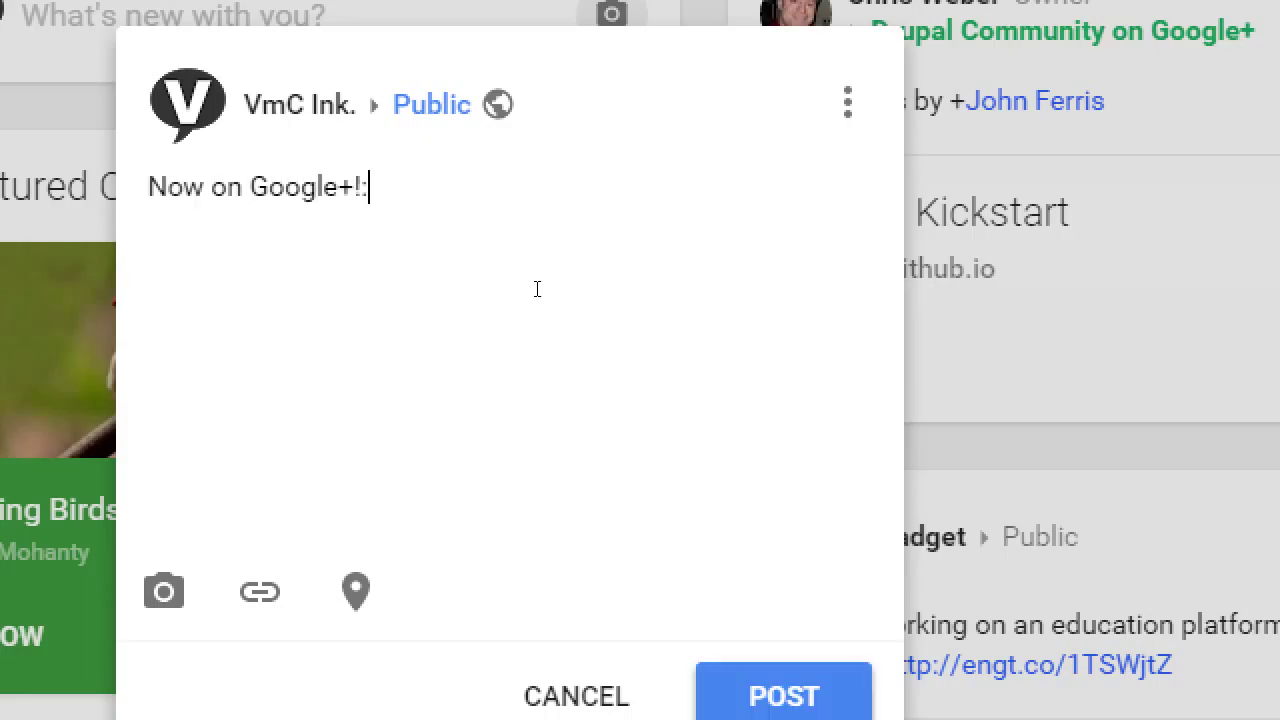
pyautogui.write(' Follow us for e')
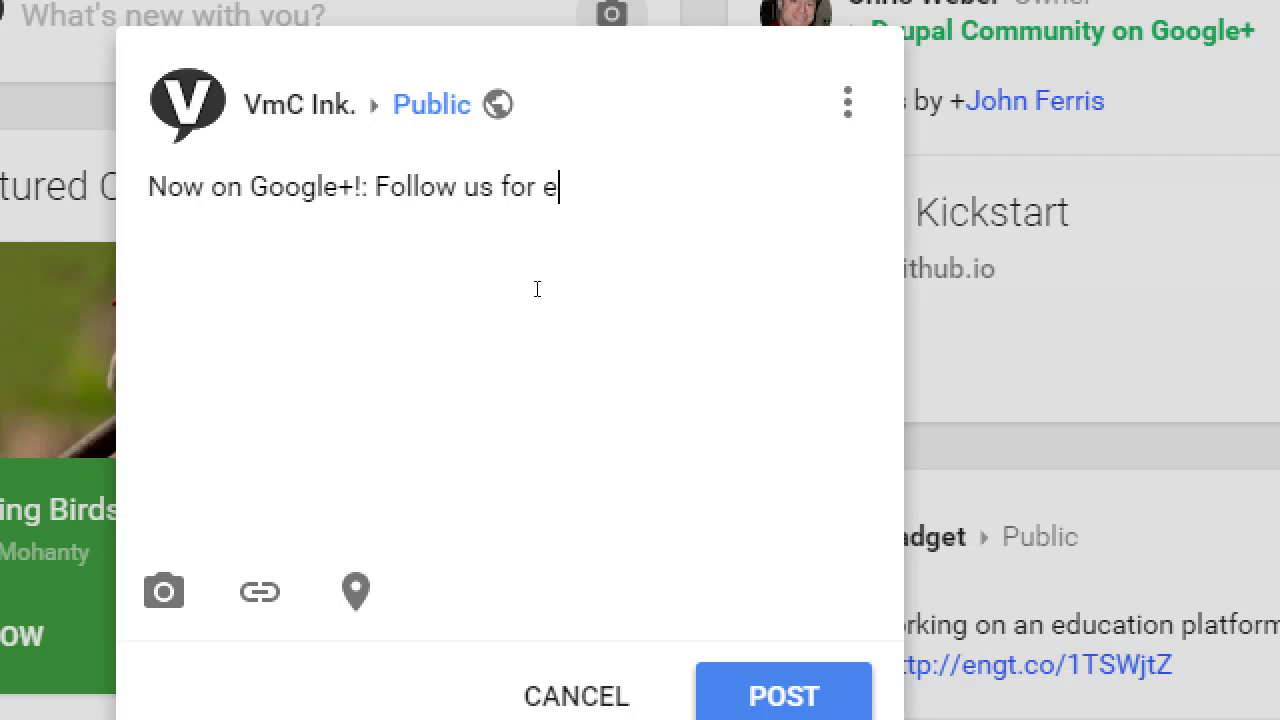
pyautogui.write('xclusive content!')
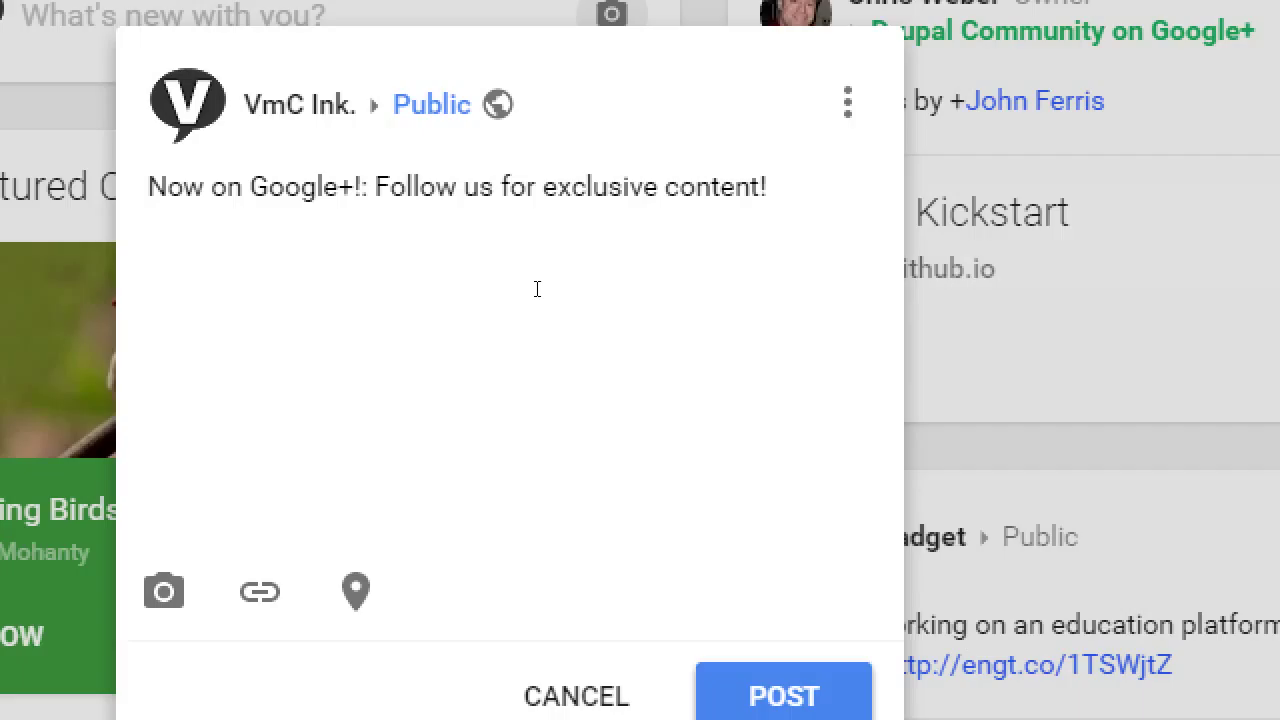
# Add a second line reading "*Asterisks* = Bold", with the word Asterisks enclosed in asterisks.
pyautogui.press('Return')
pyautogui.write('Asterisks = Bold')
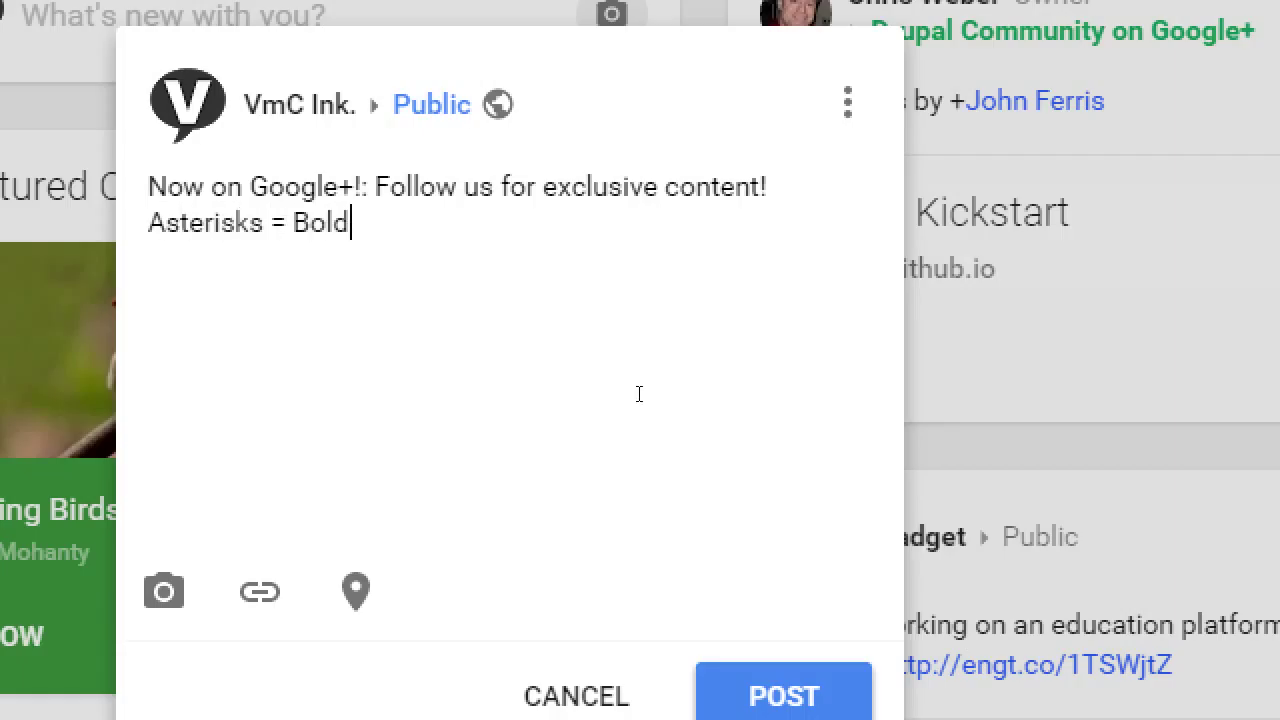
pyautogui.press('Home')
pyautogui.write('*')
pyautogui.press('Right')
pyautogui.press('Right')
pyautogui.press('Right')
pyautogui.press('Right')
pyautogui.press('Right')
pyautogui.press('Right')
pyautogui.press('Right')
pyautogui.press('Right')
pyautogui.press('Right')
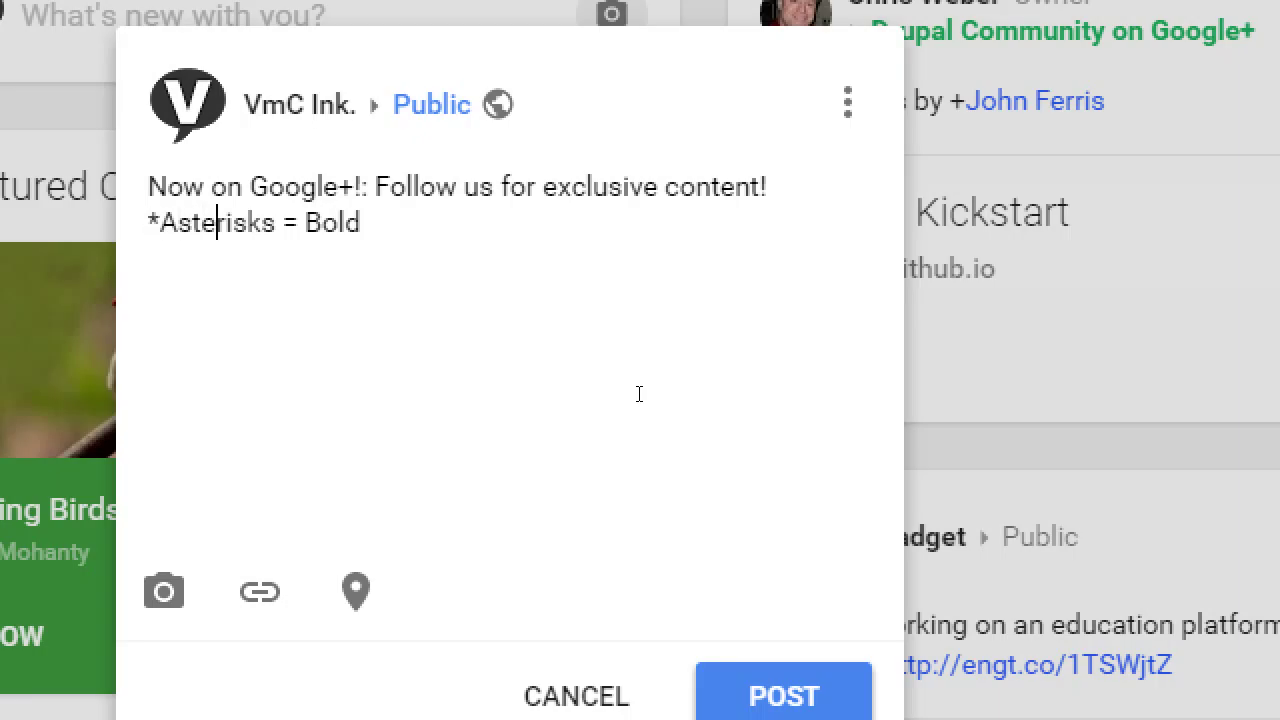
pyautogui.write('*')
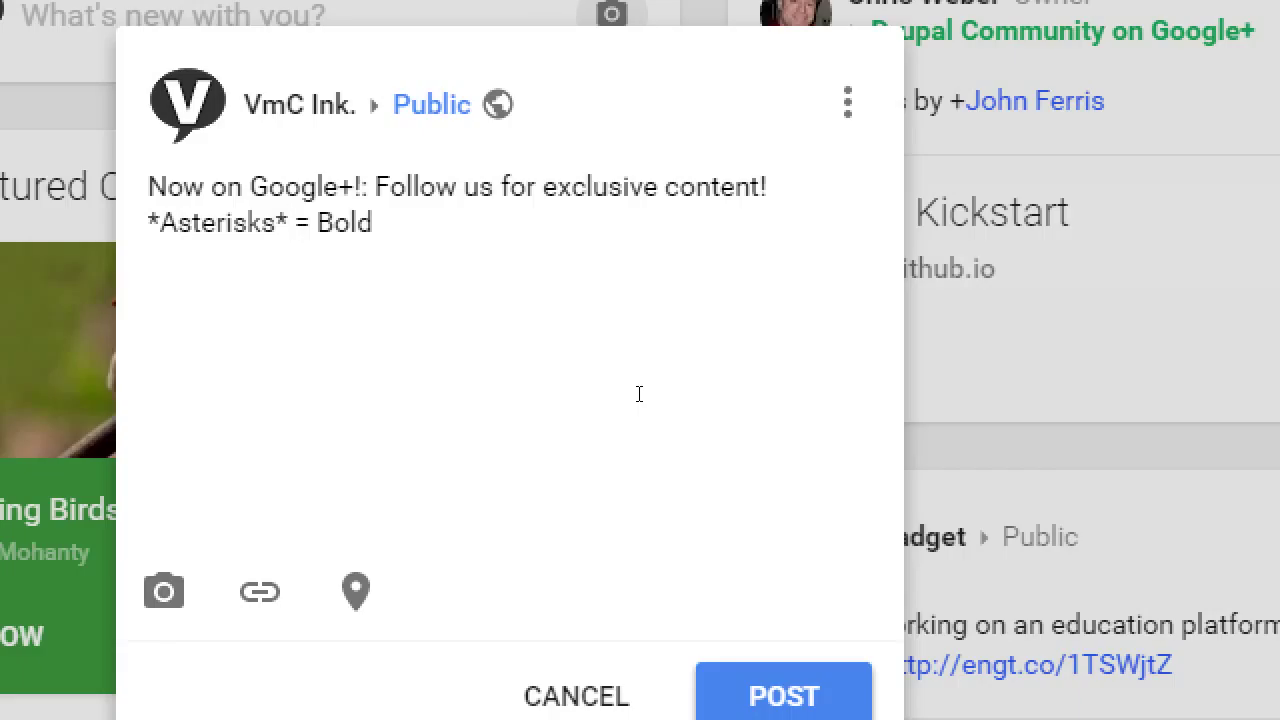
# Add a third line reading "_Underscores_ = Italics", with the word Underscores enclosed in underscores.
pyautogui.press('Return')
pyautogui.write('Underscores')
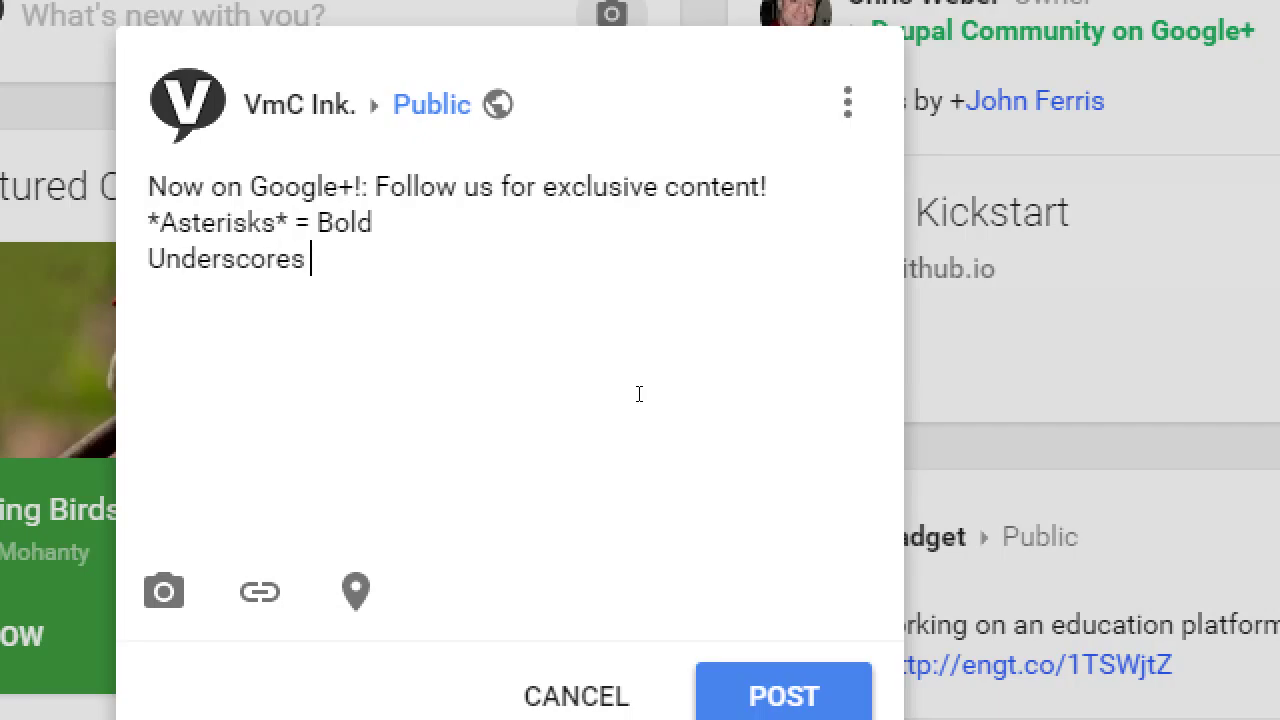
pyautogui.press('BackSpace')
pyautogui.write('= Italics')
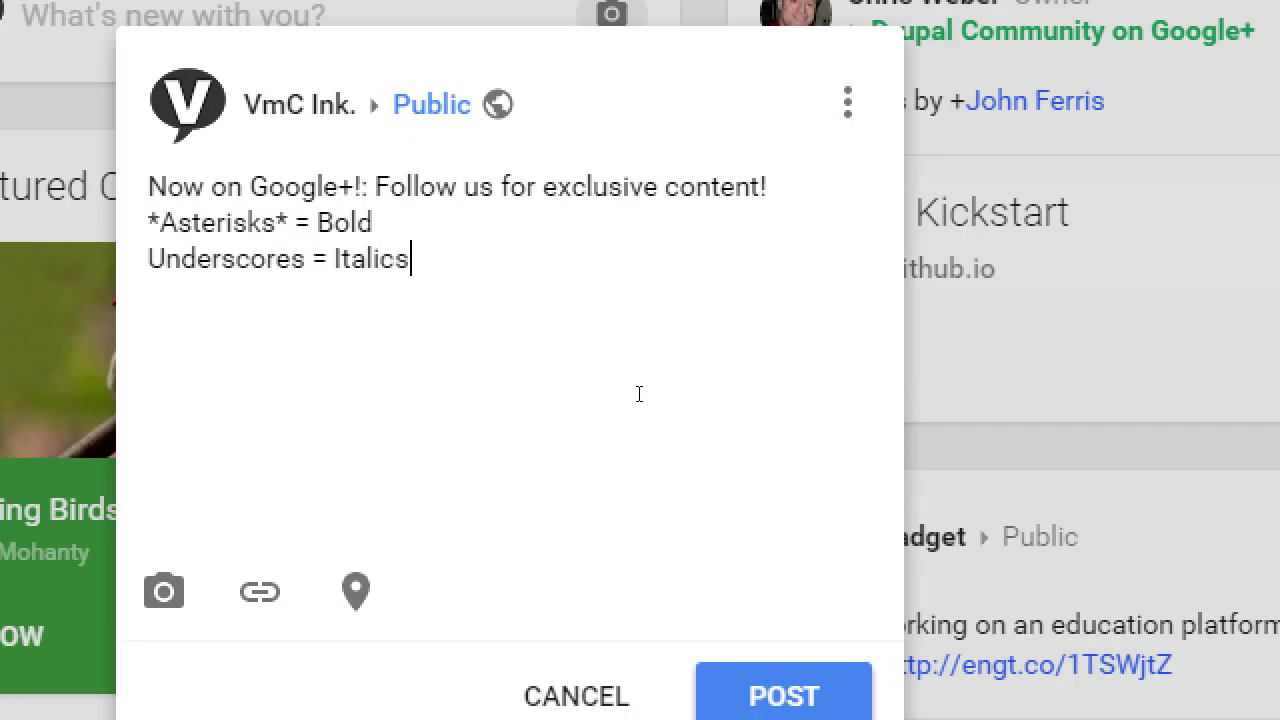
pyautogui.press('Home')
pyautogui.write('_')
pyautogui.press('Right')
pyautogui.press('Right')
pyautogui.press('Right')
pyautogui.press('Right')
pyautogui.press('Right')
pyautogui.press('Right')
pyautogui.press('Right')
pyautogui.press('Right')
pyautogui.press('Right')
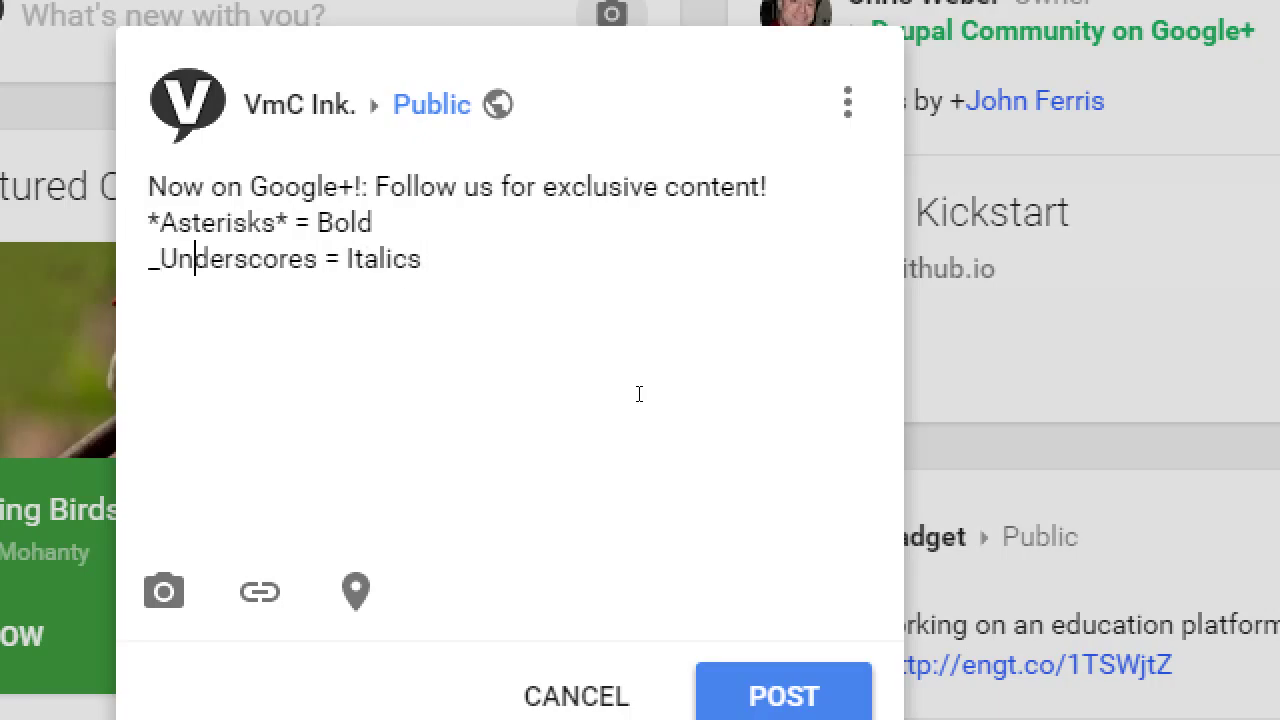
pyautogui.press('Right')
pyautogui.press('Right')
pyautogui.write('_')
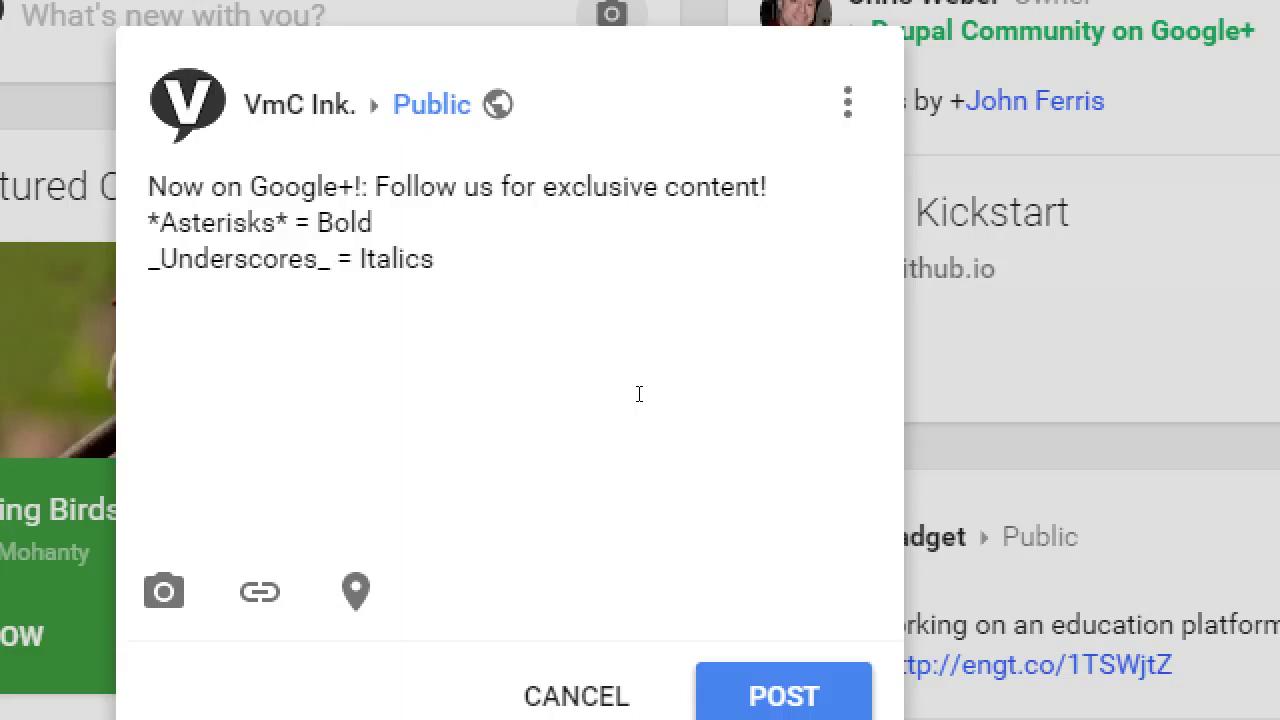
# Add a fourth line reading "-Dashes- = Striketrough", with the word Dashes enclosed in dashes.
pyautogui.press('End')
pyautogui.press('Return')
pyautogui.write('Dashes = Stri')
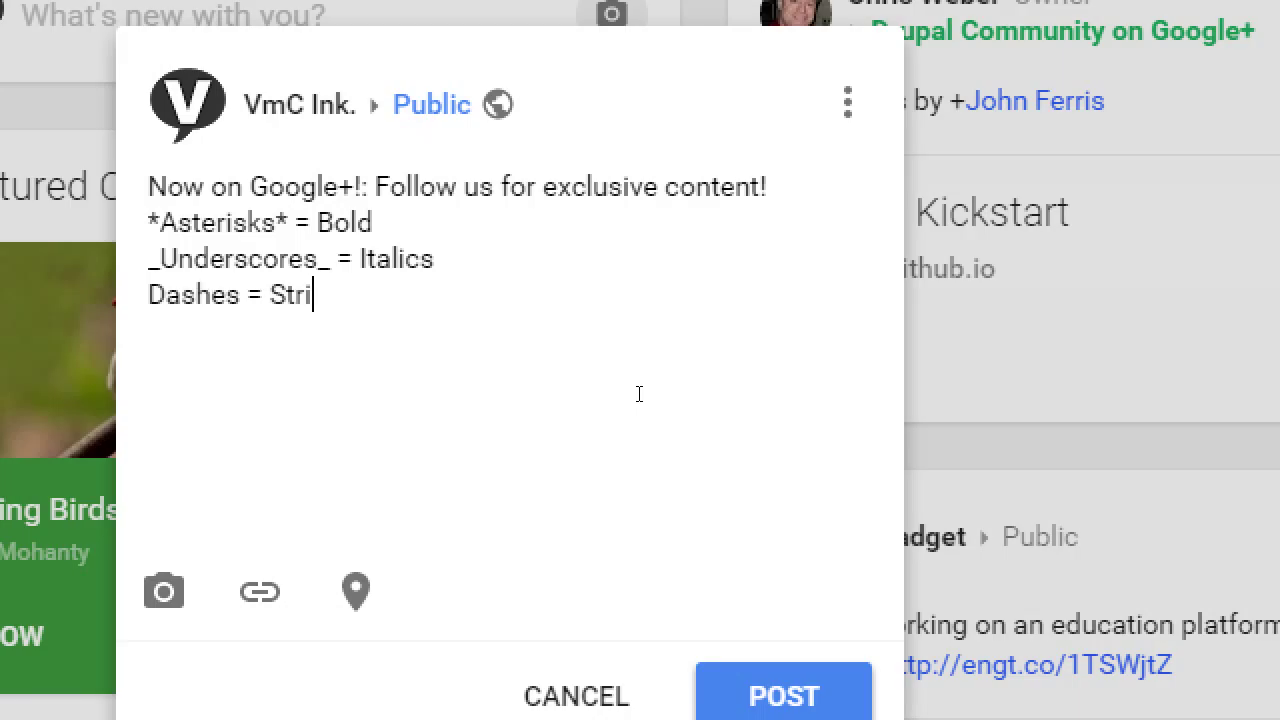
pyautogui.write('ketrough')
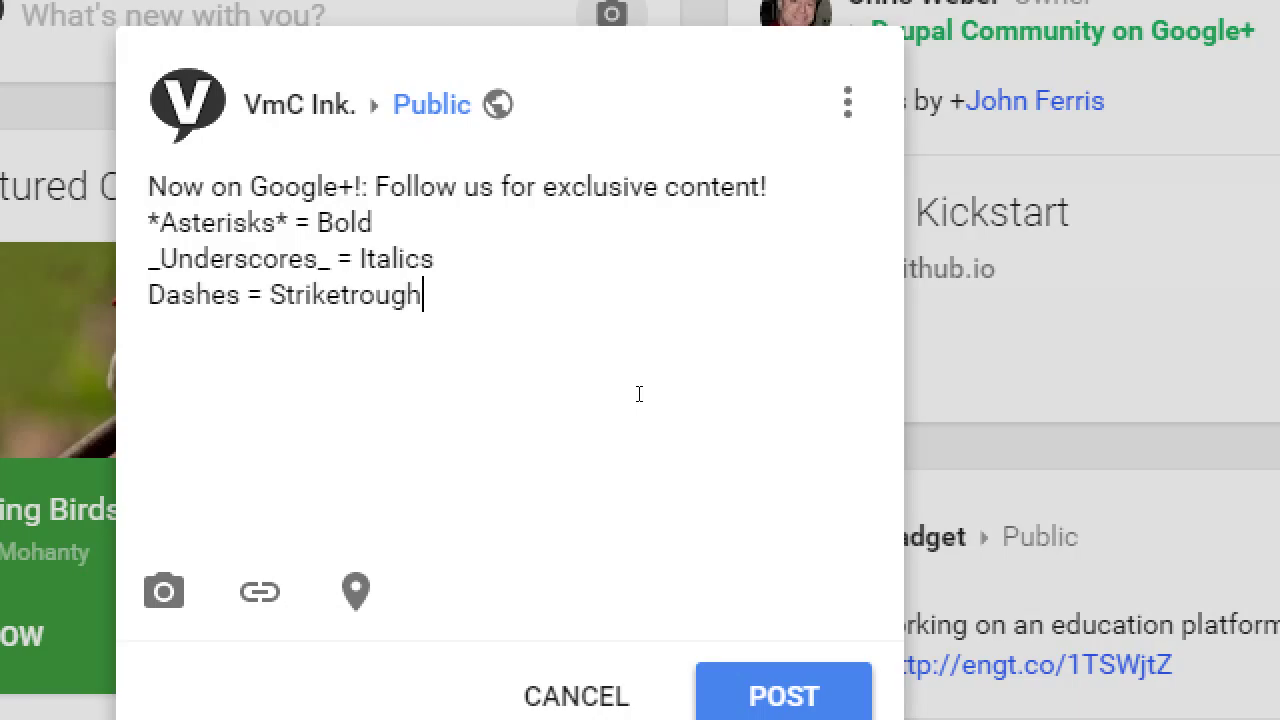
pyautogui.press('Home')
pyautogui.write('-')
pyautogui.press('Right')
pyautogui.press('Right')
pyautogui.press('Right')
pyautogui.press('Right')
pyautogui.press('Right')
pyautogui.press('Right')
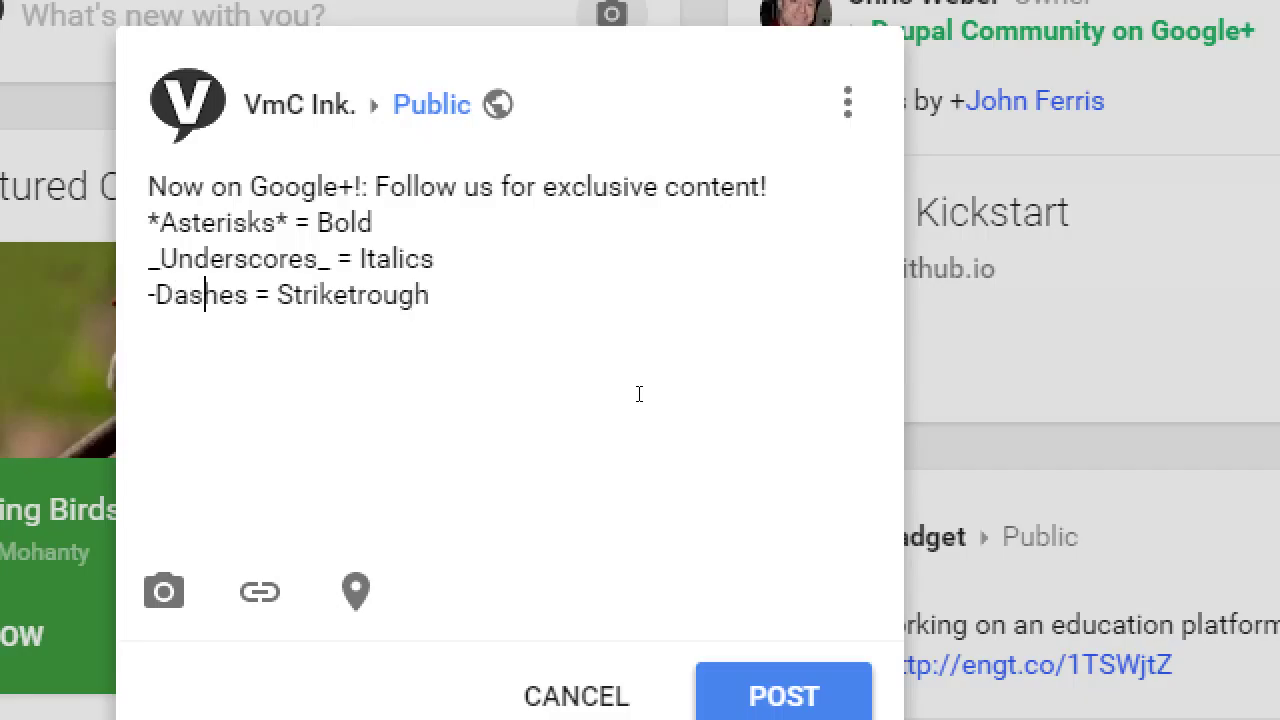
pyautogui.write('-')
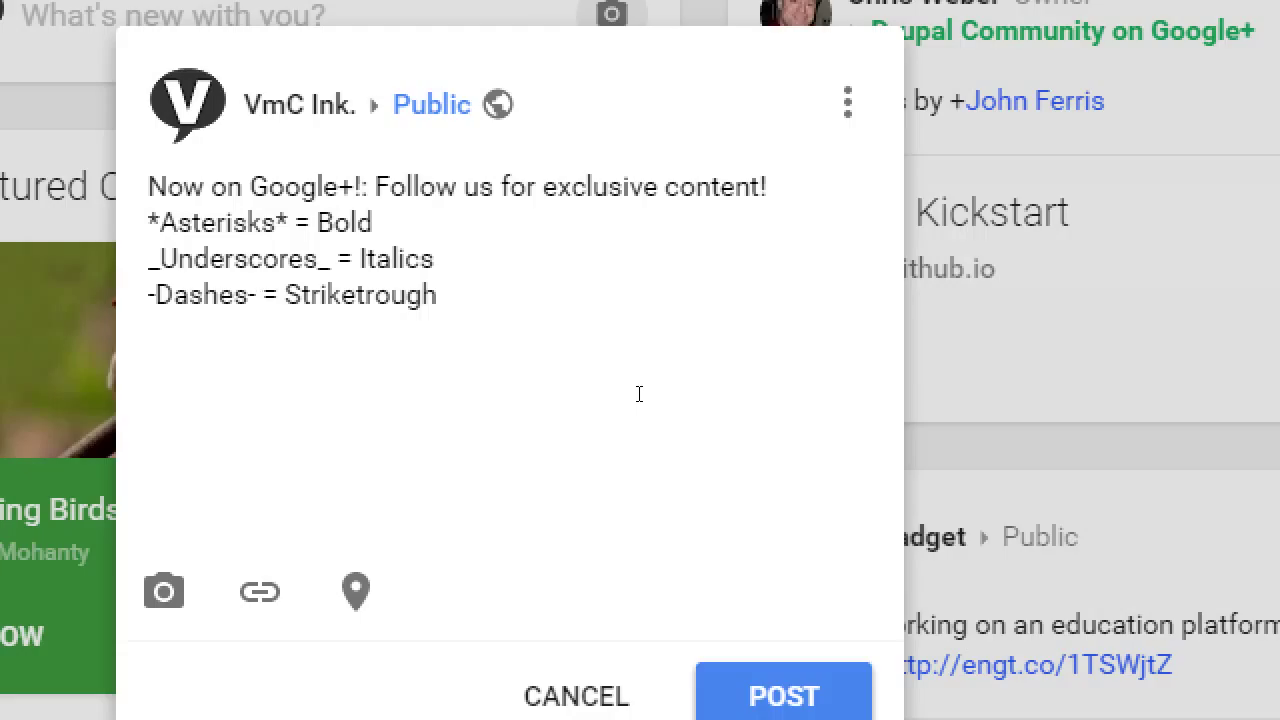
pyautogui.press('Up')
pyautogui.press('Up')
pyautogui.press('Up')
pyautogui.press('Right')
pyautogui.press('Right')
pyautogui.press('Right')
pyautogui.press('Right')
pyautogui.press('Right')
pyautogui.press('Right')
pyautogui.press('Right')
pyautogui.press('Right')
pyautogui.press('Right')
pyautogui.press('Right')
pyautogui.press('Right')
pyautogui.press('Right')
pyautogui.press('Right')
pyautogui.press('Right')
pyautogui.press('Right')
pyautogui.press('Right')
pyautogui.press('Right')
pyautogui.press('Right')
pyautogui.press('Right')
pyautogui.press('Right')
pyautogui.press('Right')
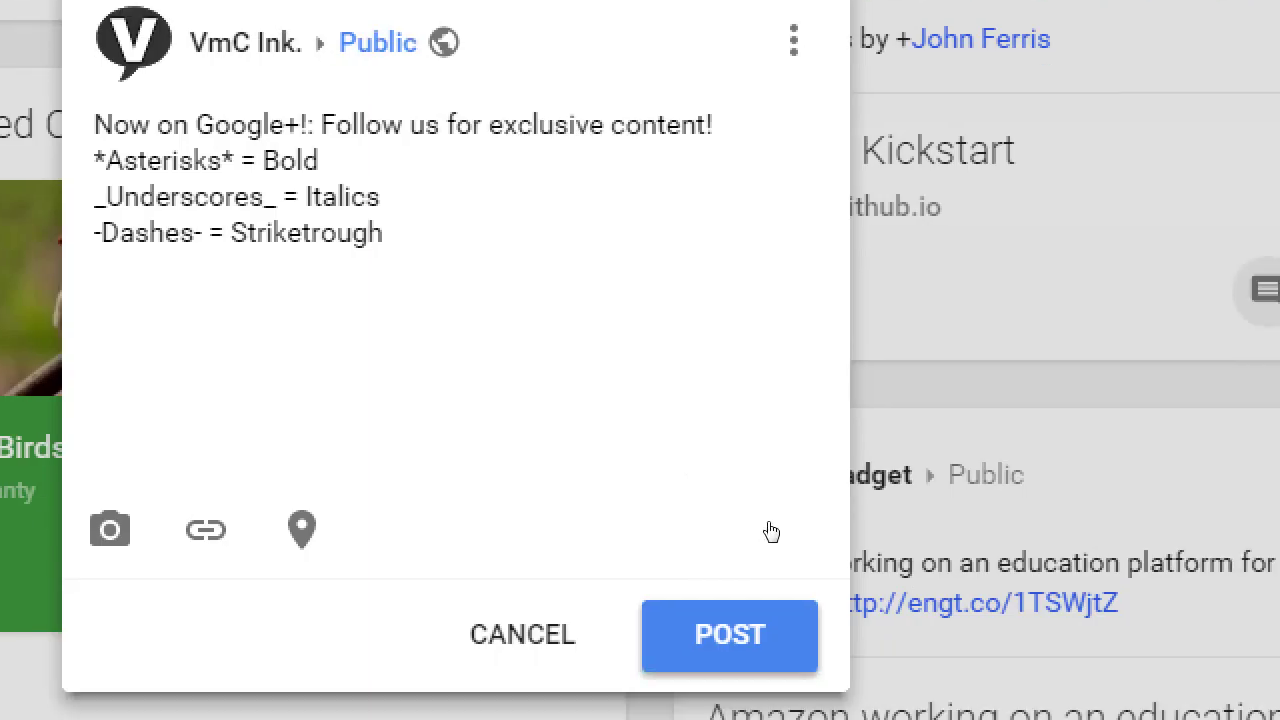
# Publish the post publicly as VmC Ink. and review its text formatting in the home feed.
pyautogui.hotkey('ctrl', 'Return')
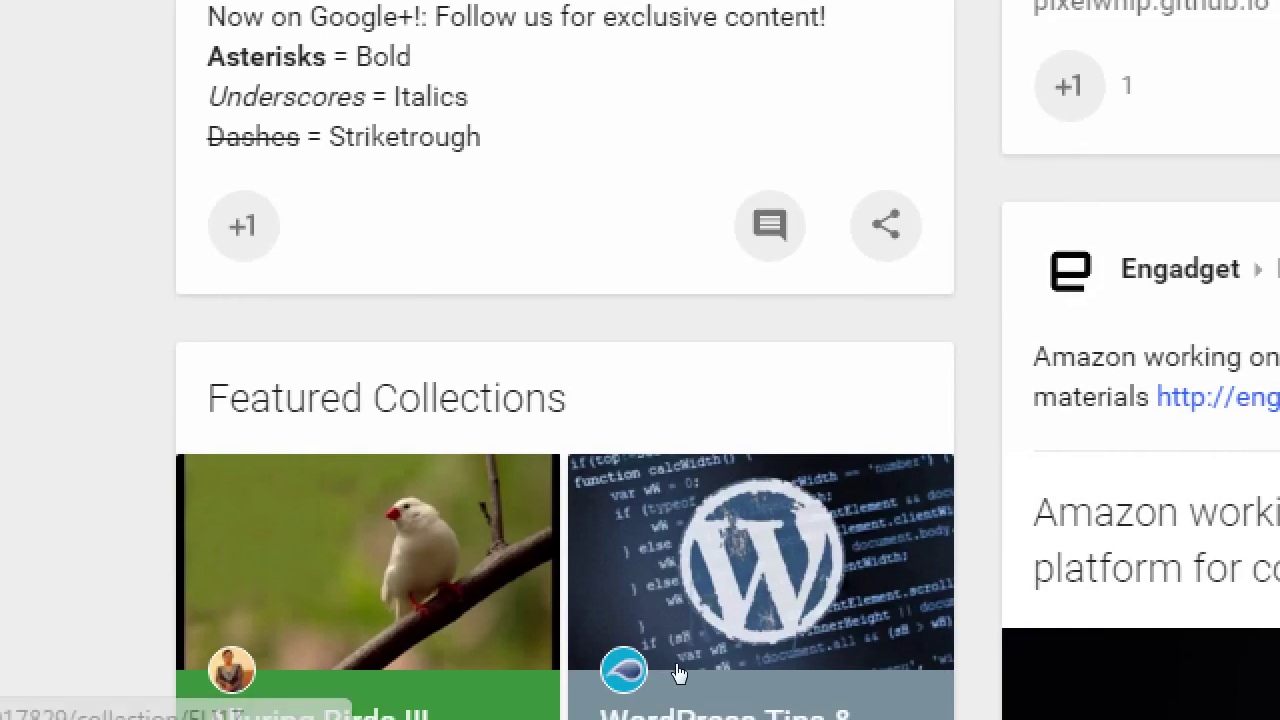
pyautogui.scroll(-5, 780, 690)
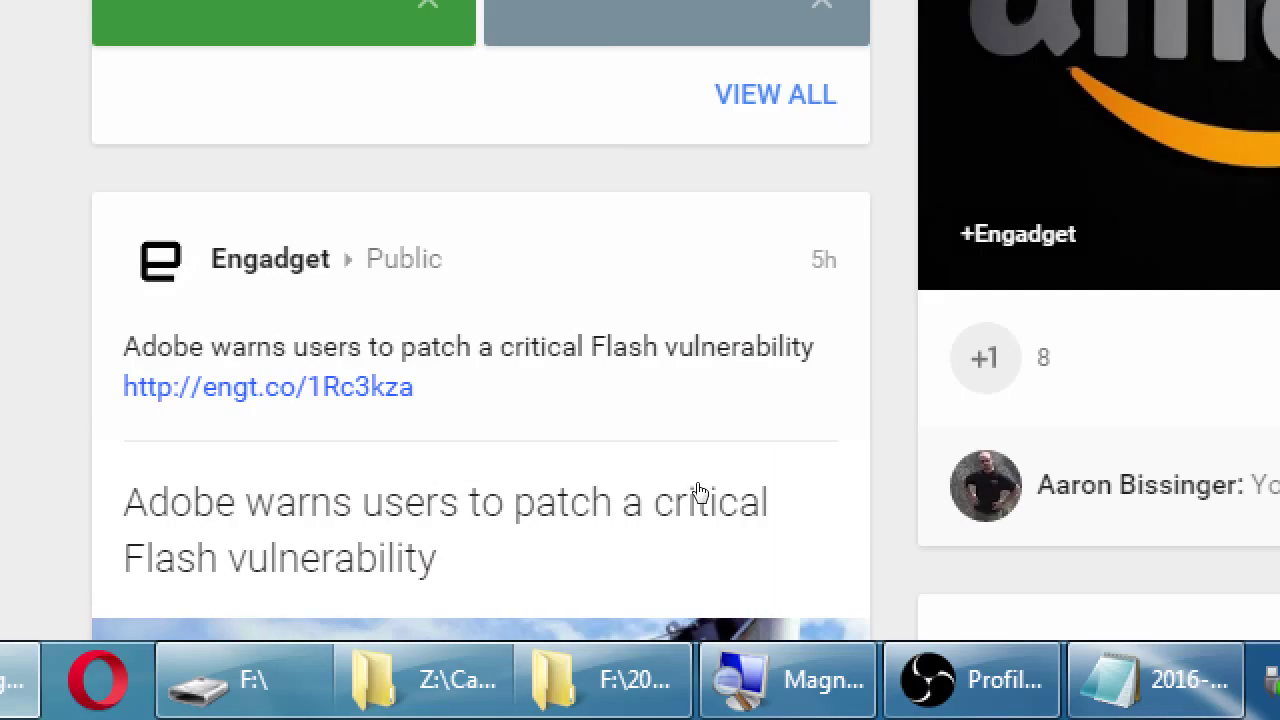
pyautogui.scroll(5, 700, 492)
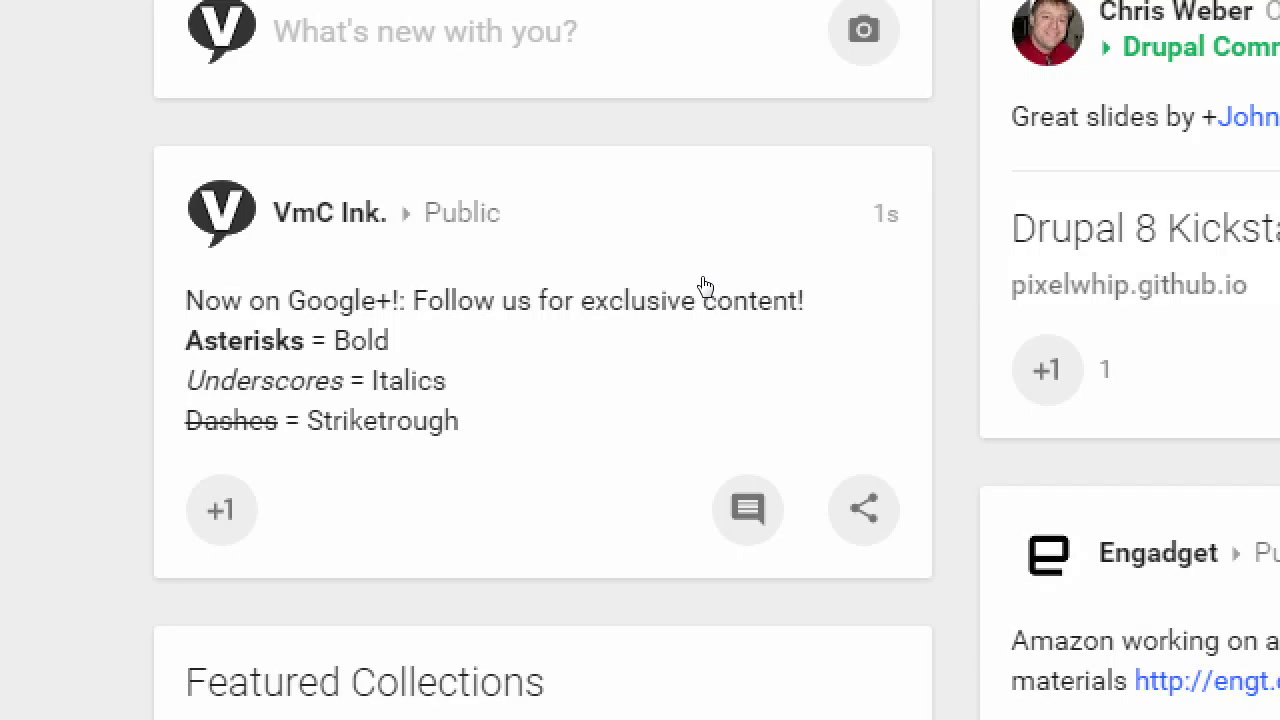
# Open the published VmC Ink. post on its own page and view the options available for it.
pyautogui.click(705, 287)
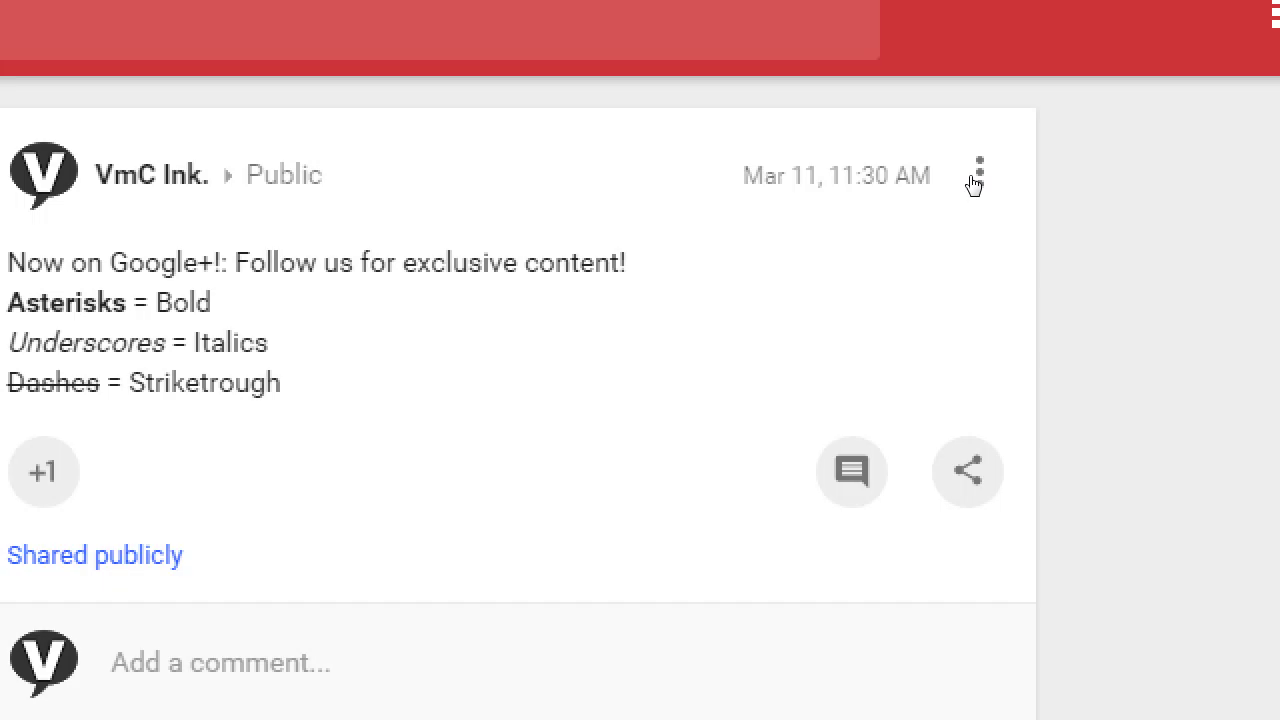
pyautogui.click(979, 180)
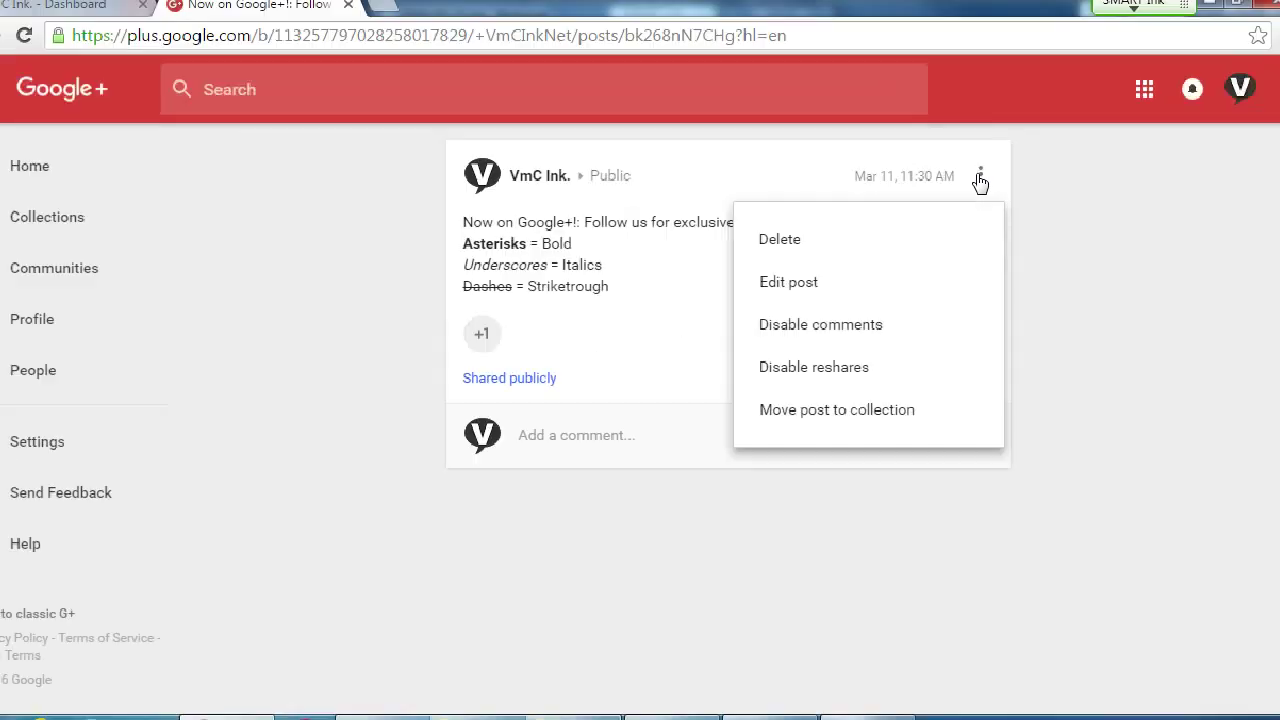
pyautogui.click(1088, 208)
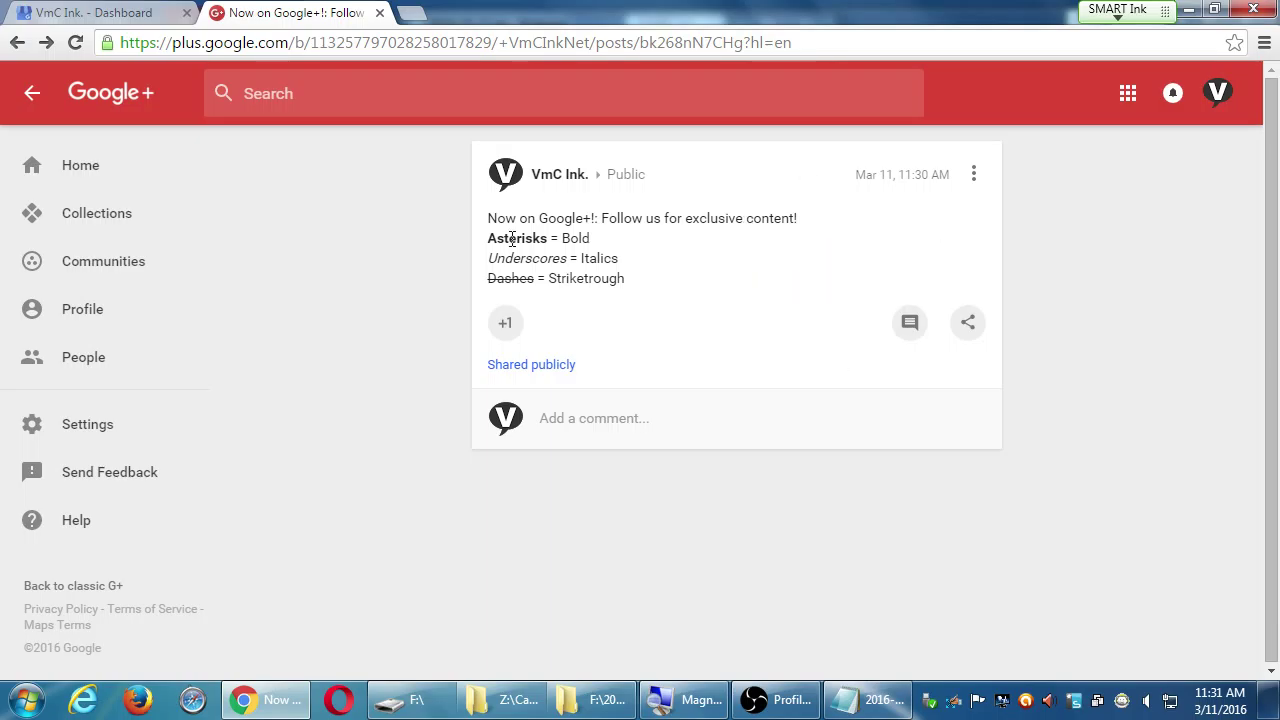
# Edit the published post, adding a blank line and "Yay!" below the Dashes line.
pyautogui.click(975, 178)
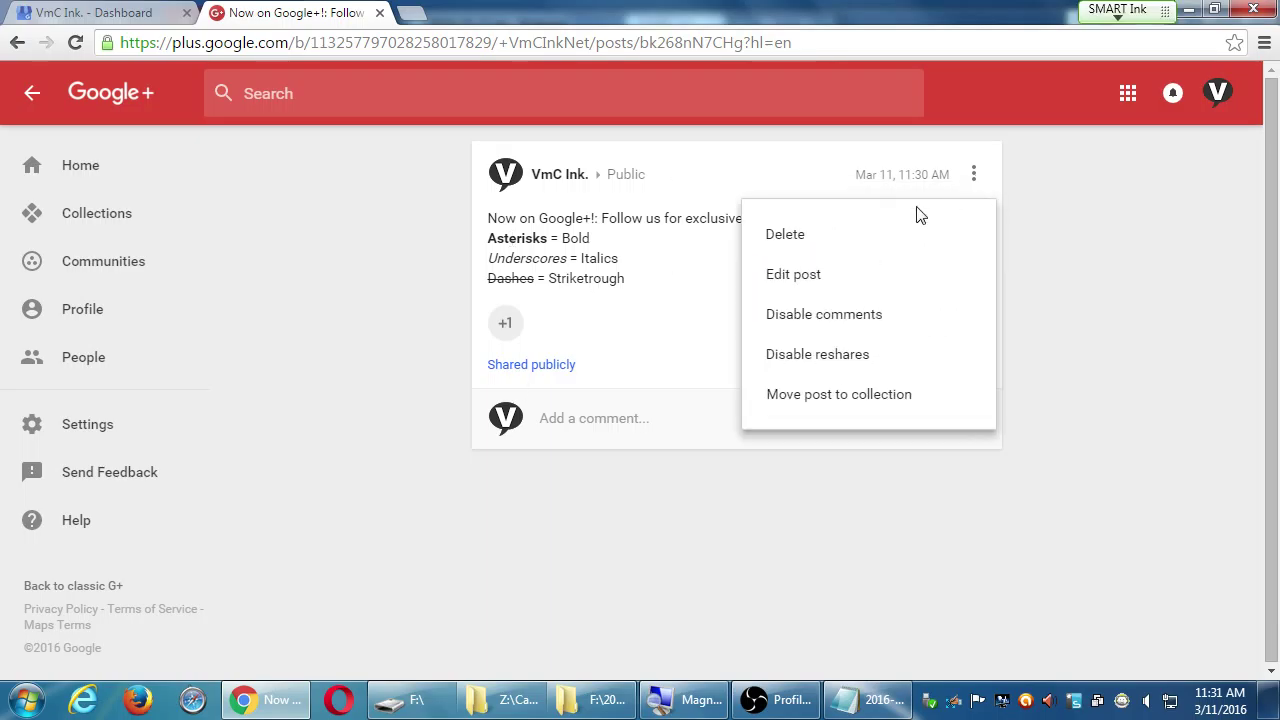
pyautogui.click(812, 285)
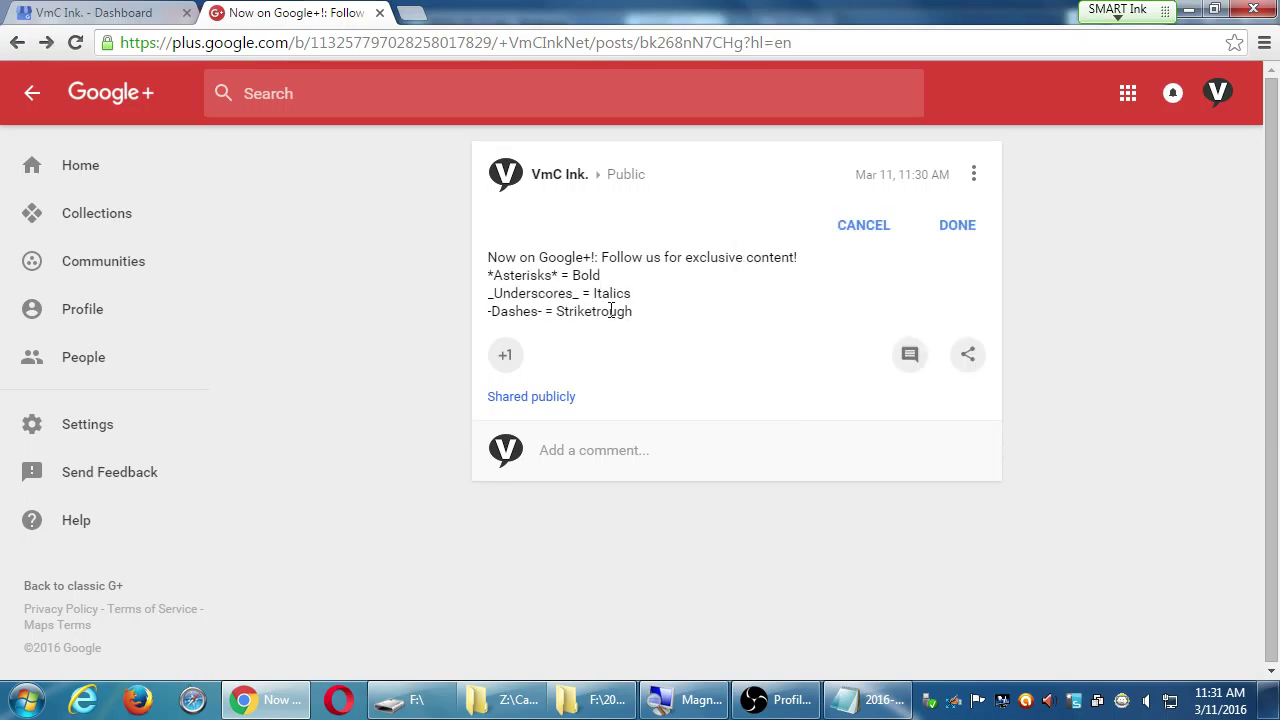
pyautogui.press('Down')
pyautogui.press('Return')
pyautogui.press('Return')
pyautogui.write('Y')
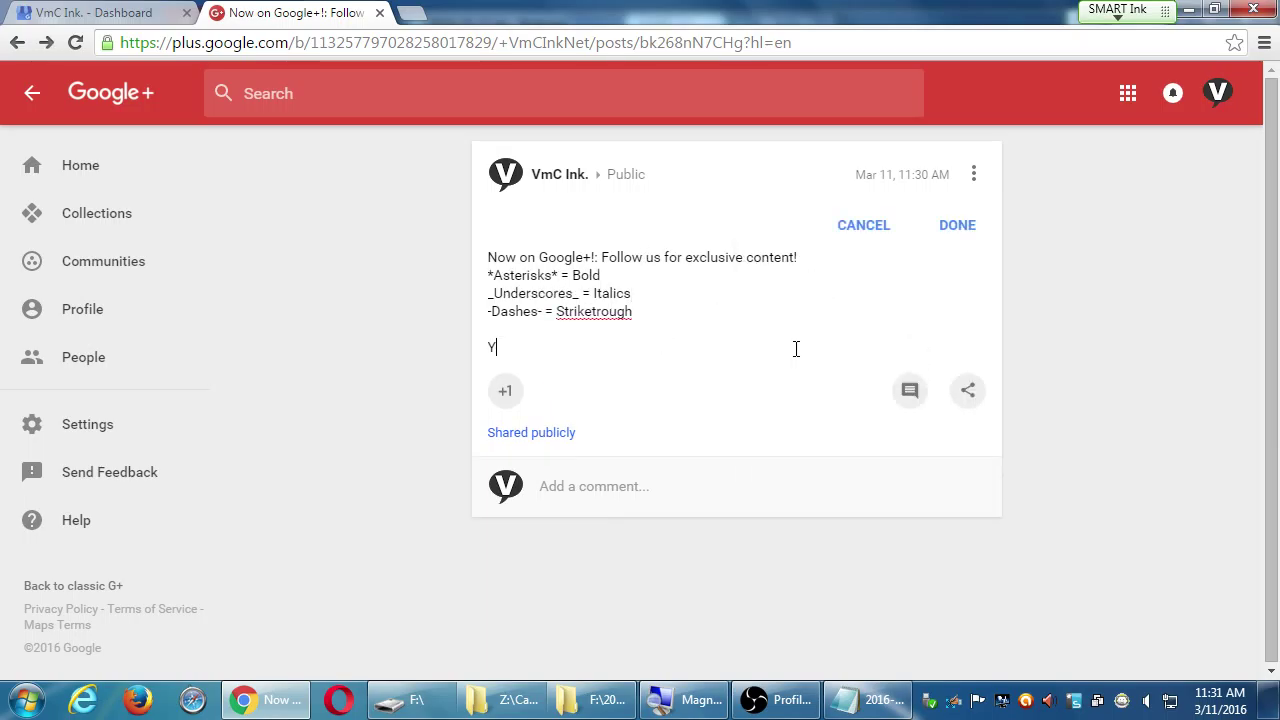
pyautogui.write('a!')
pyautogui.write('y')
# Check the spelling suggestions for "Striketrough" without applying any, and save the edited post.
pyautogui.rightClick(601, 314)
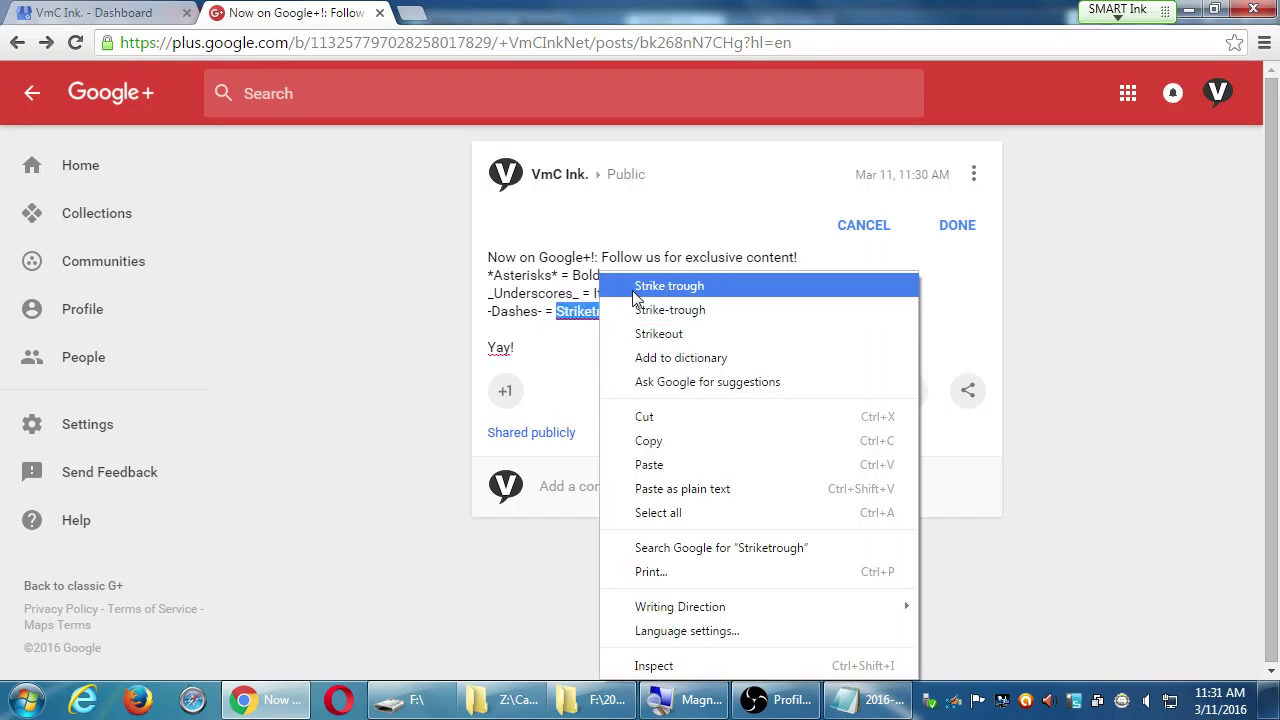
pyautogui.click(828, 288)
pyautogui.click(962, 233)
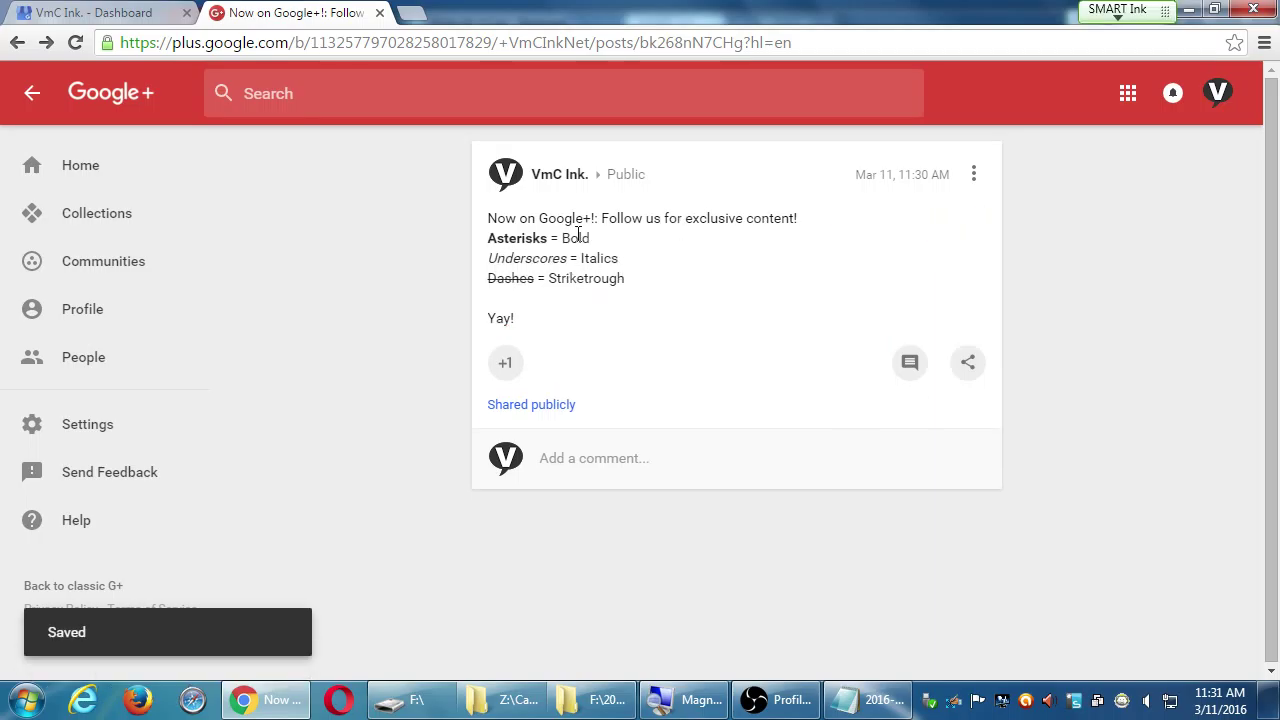
# Return to the home feed, reopen the VmC Ink. post to view its options again, and go back to the feed.
pyautogui.click(36, 108)
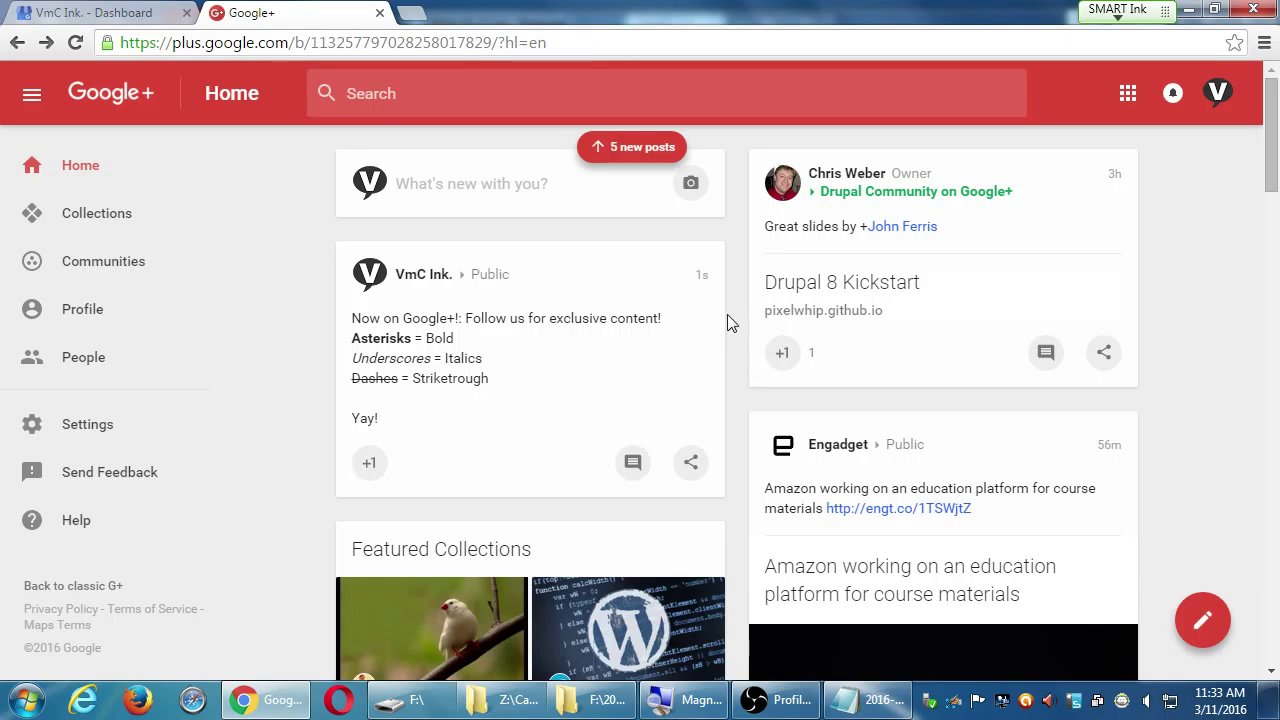
pyautogui.click(704, 278)
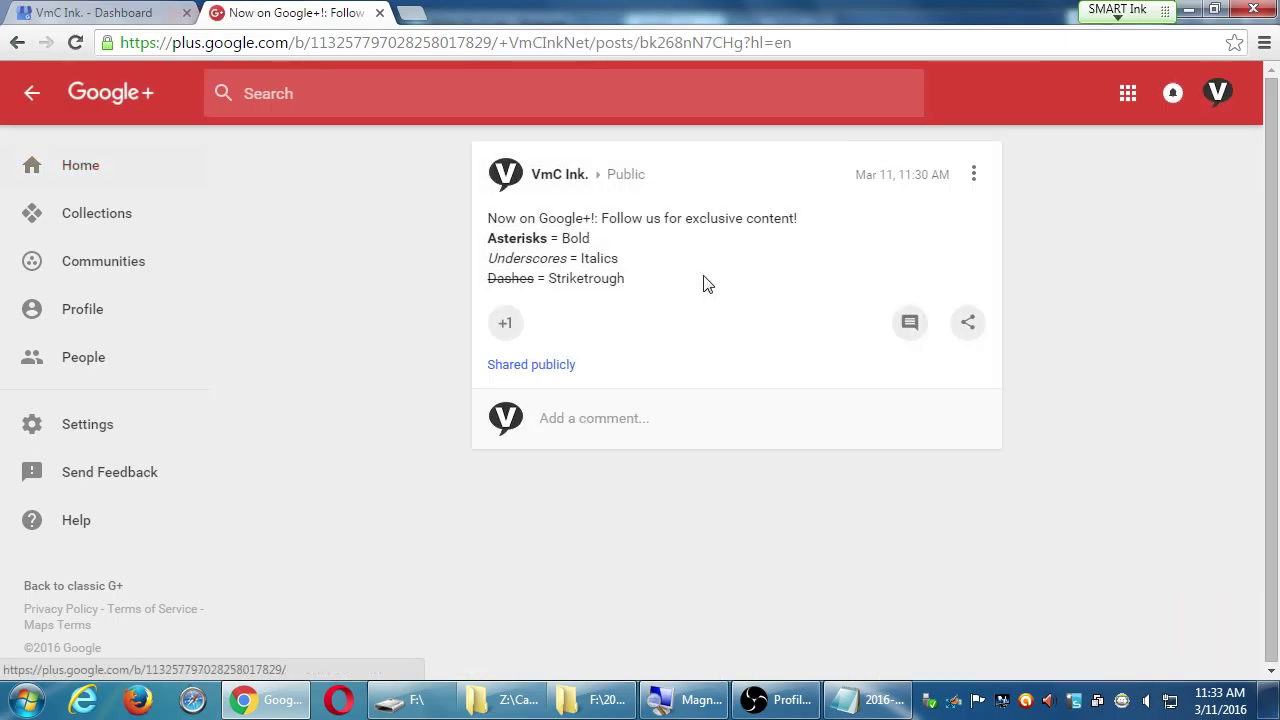
pyautogui.click(974, 178)
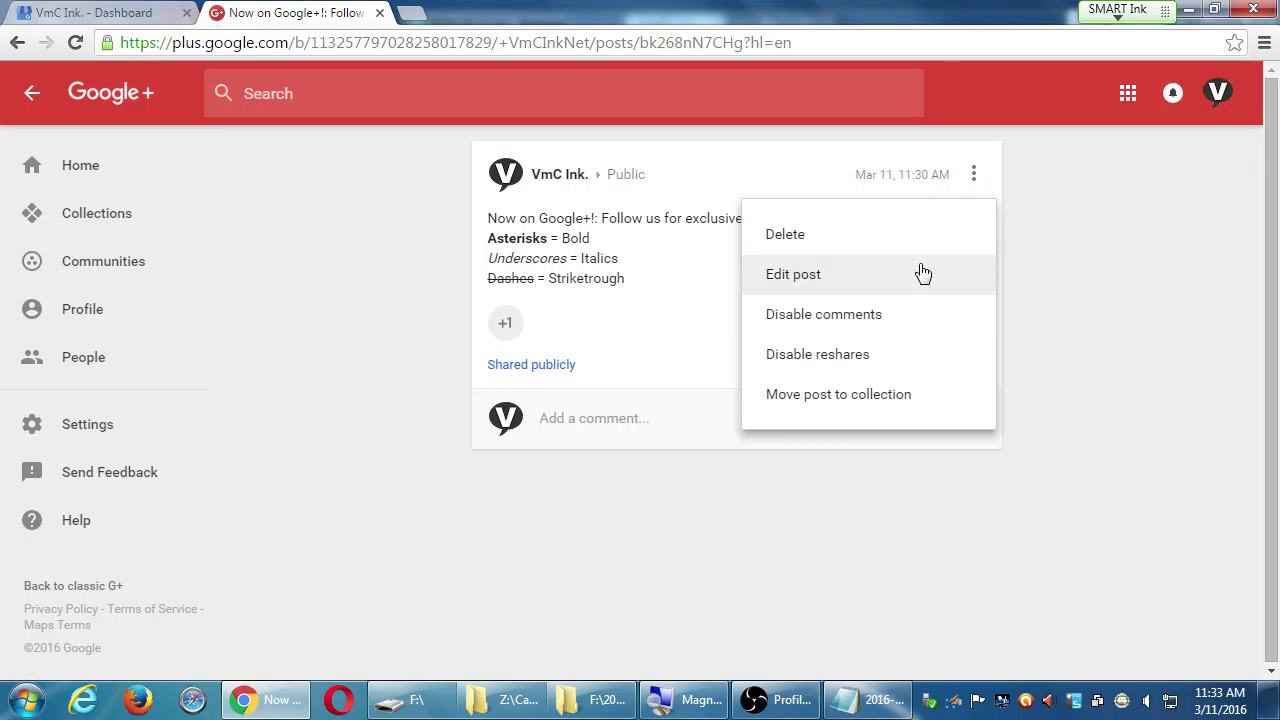
pyautogui.click(1164, 277)
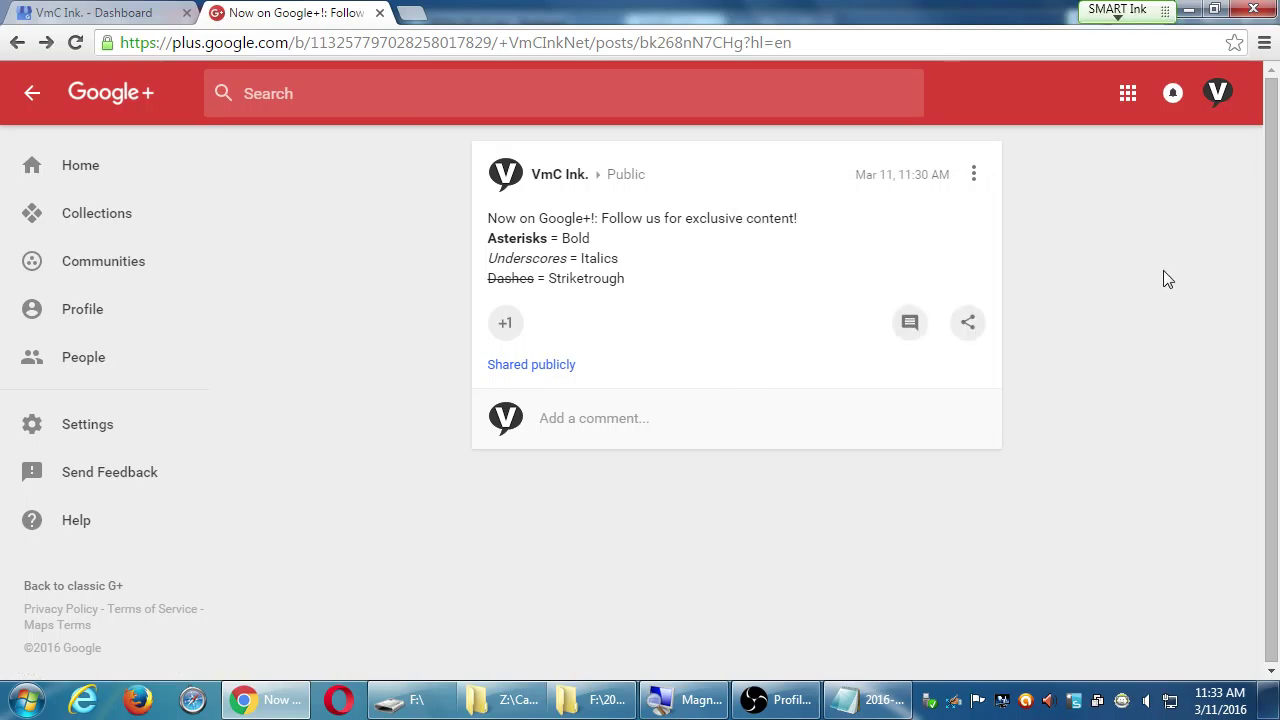
pyautogui.click(31, 97)
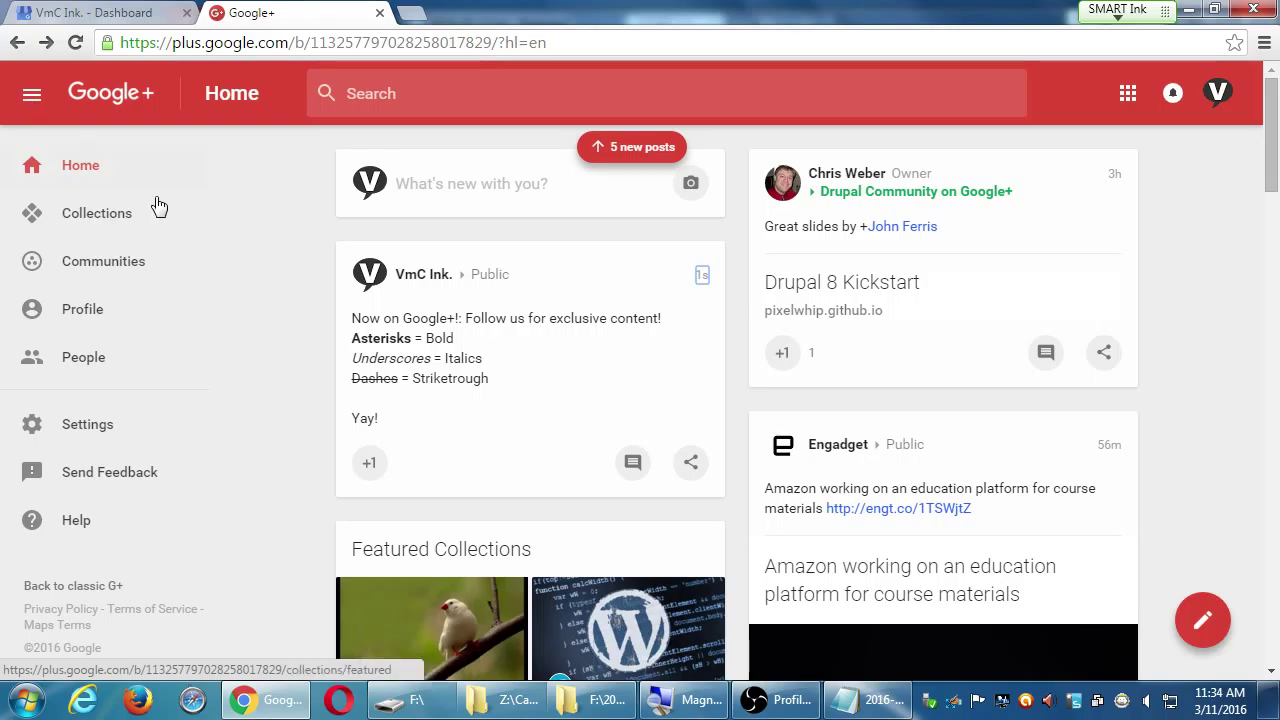
# Open the VmC Ink. post on its own page once more and return to the home feed.
pyautogui.click(701, 275)
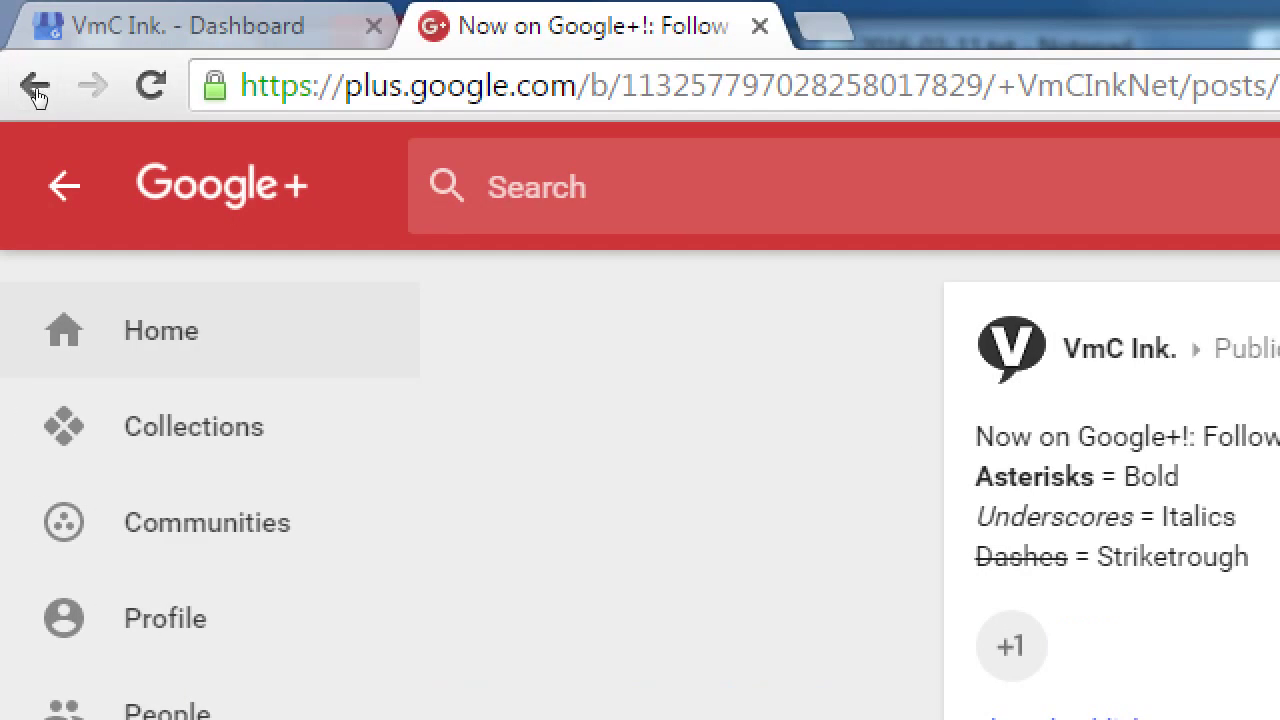
pyautogui.click(35, 95)
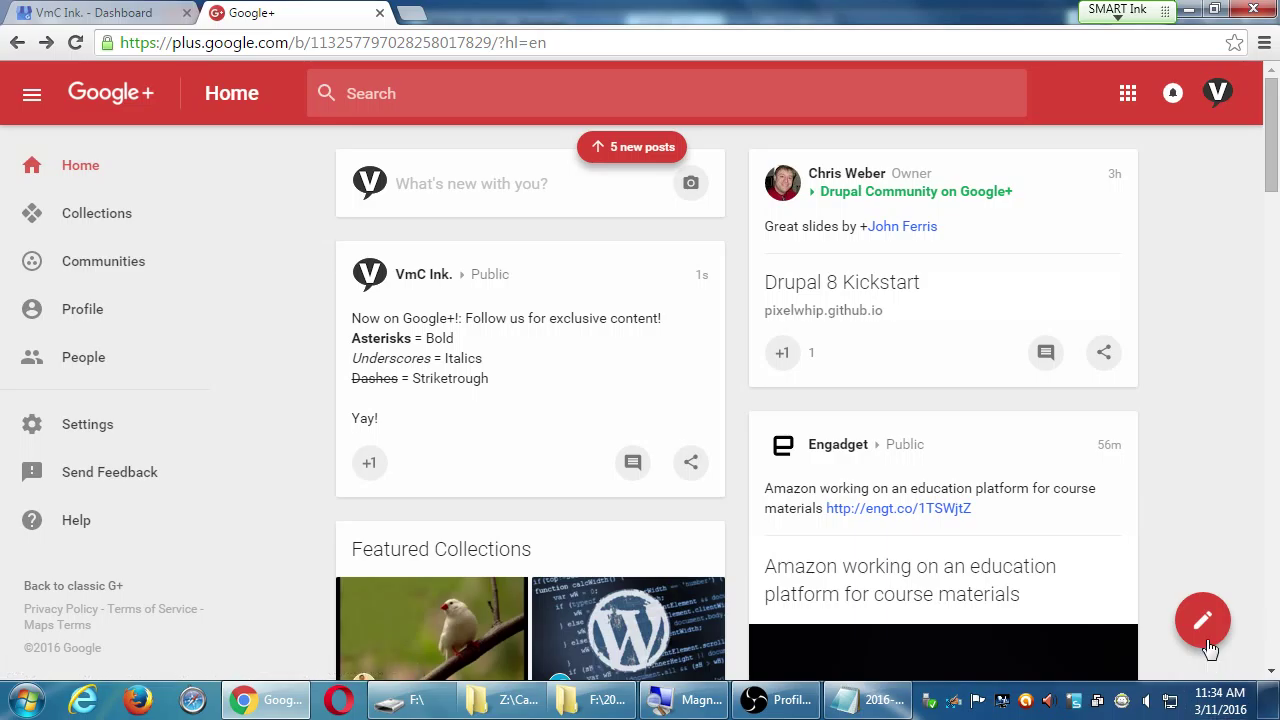
# Start a new post and view the photos available to attach without selecting any.
pyautogui.click(1203, 624)
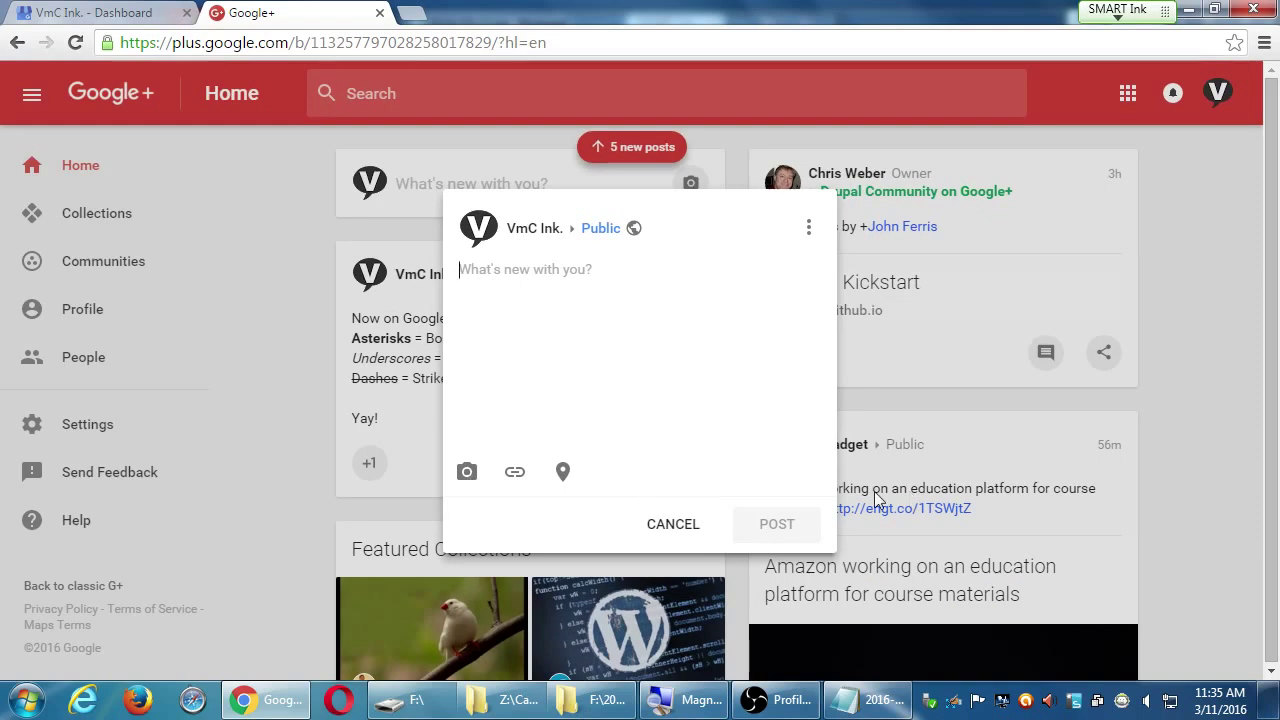
pyautogui.click(467, 474)
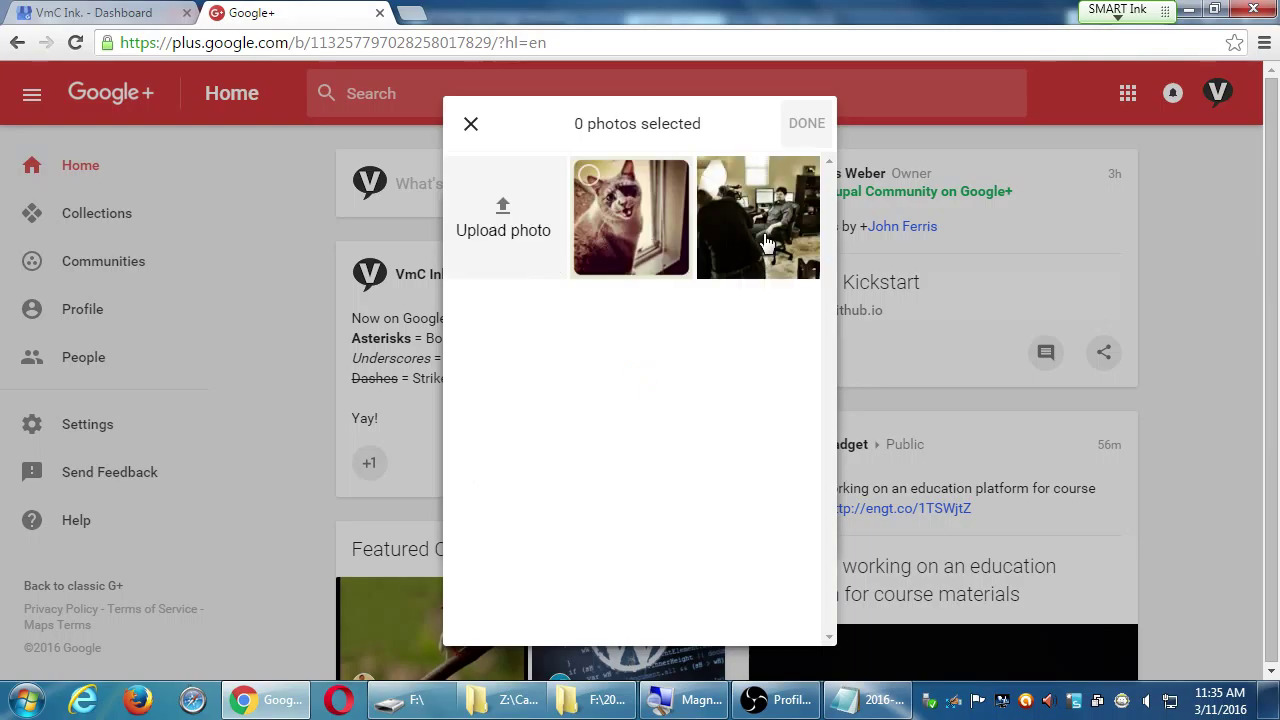
pyautogui.click(470, 128)
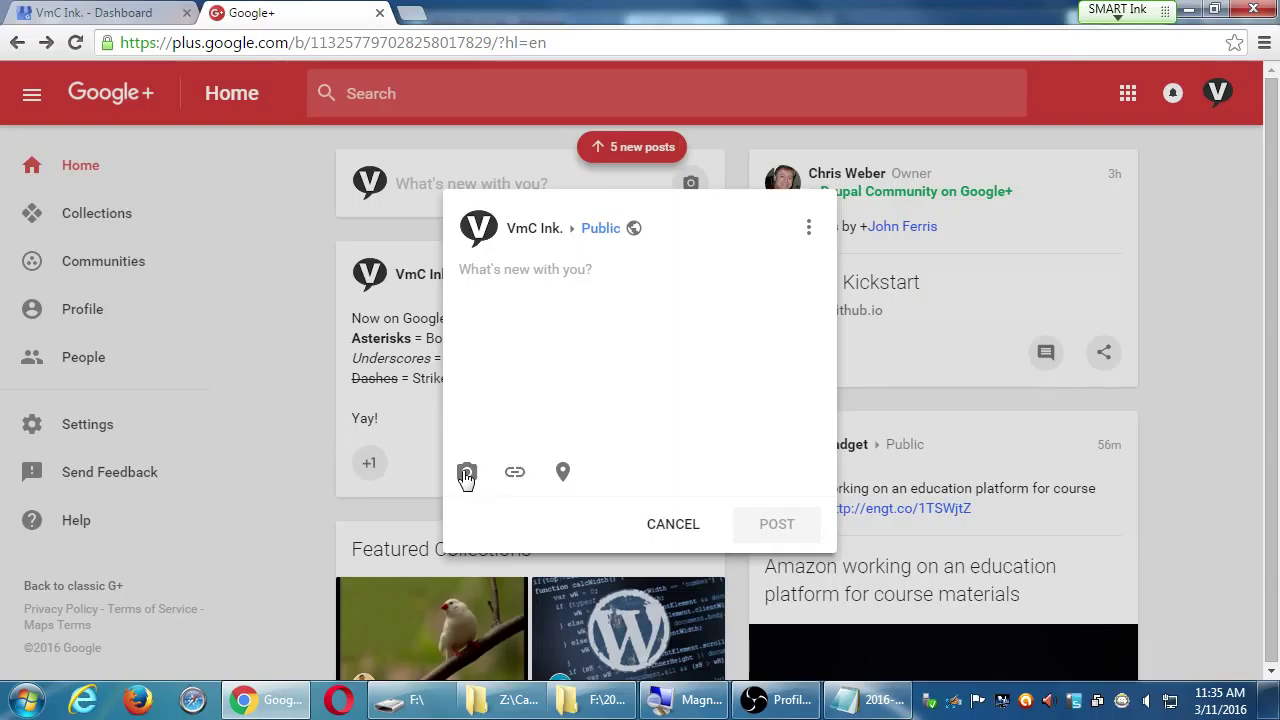
pyautogui.click(512, 475)
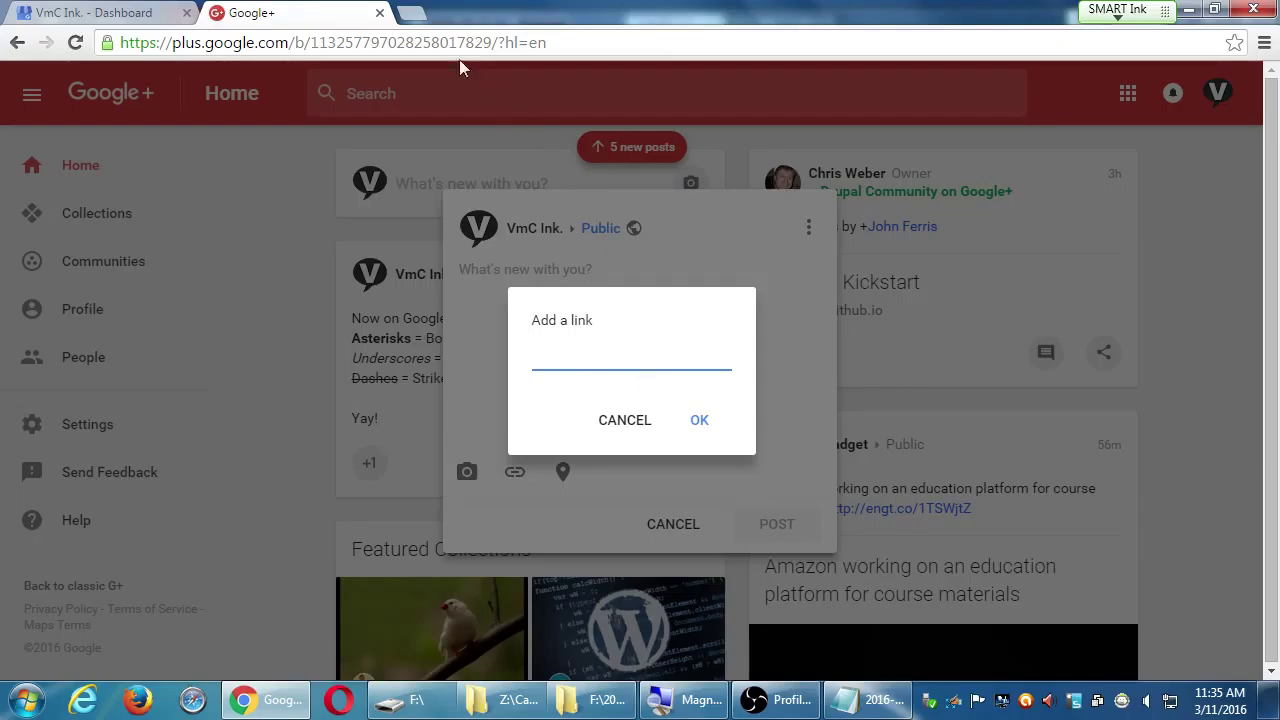
pyautogui.click(412, 14)
pyautogui.write('http:')
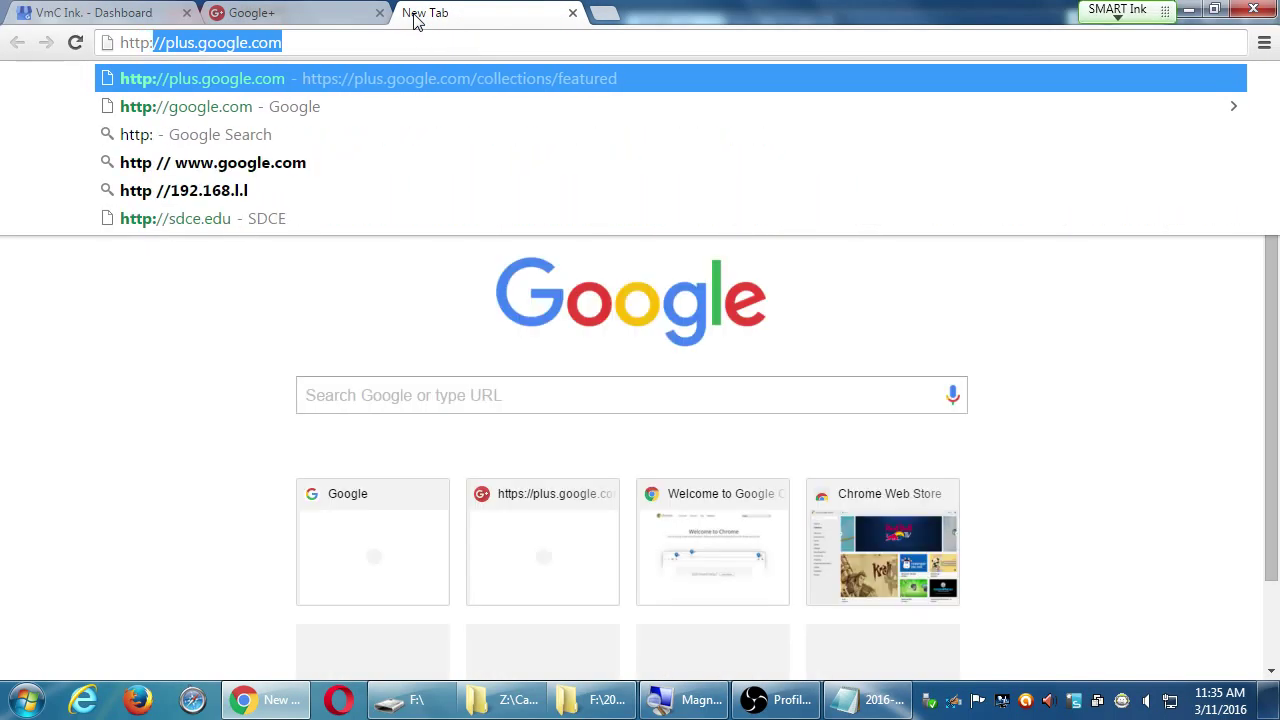
pyautogui.write('//p')
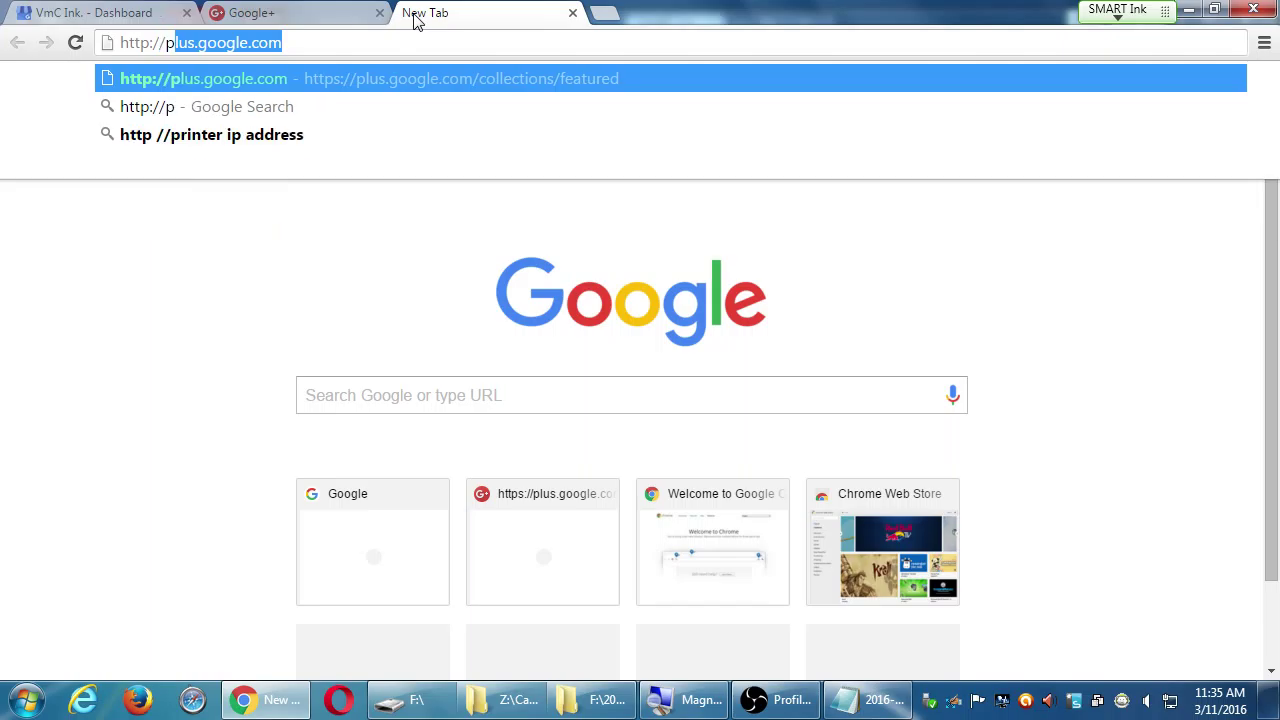
pyautogui.write('mdinte')
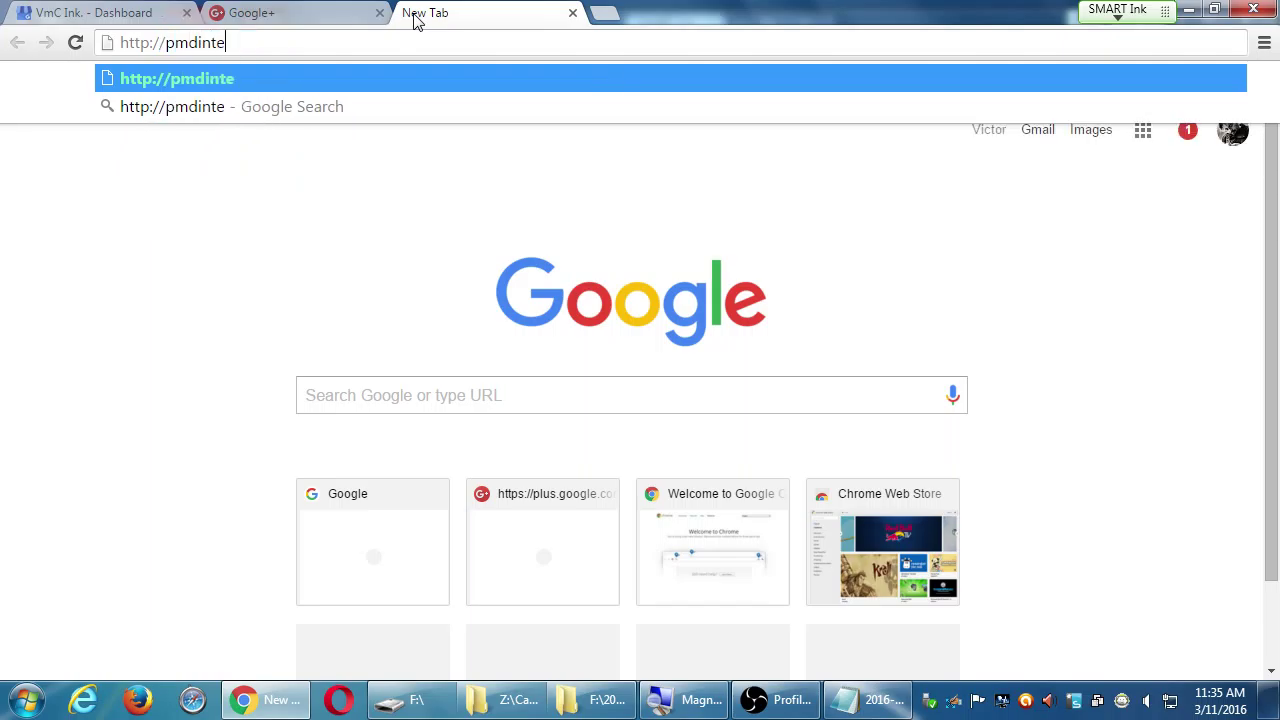
pyautogui.write('ractive.com/blog')
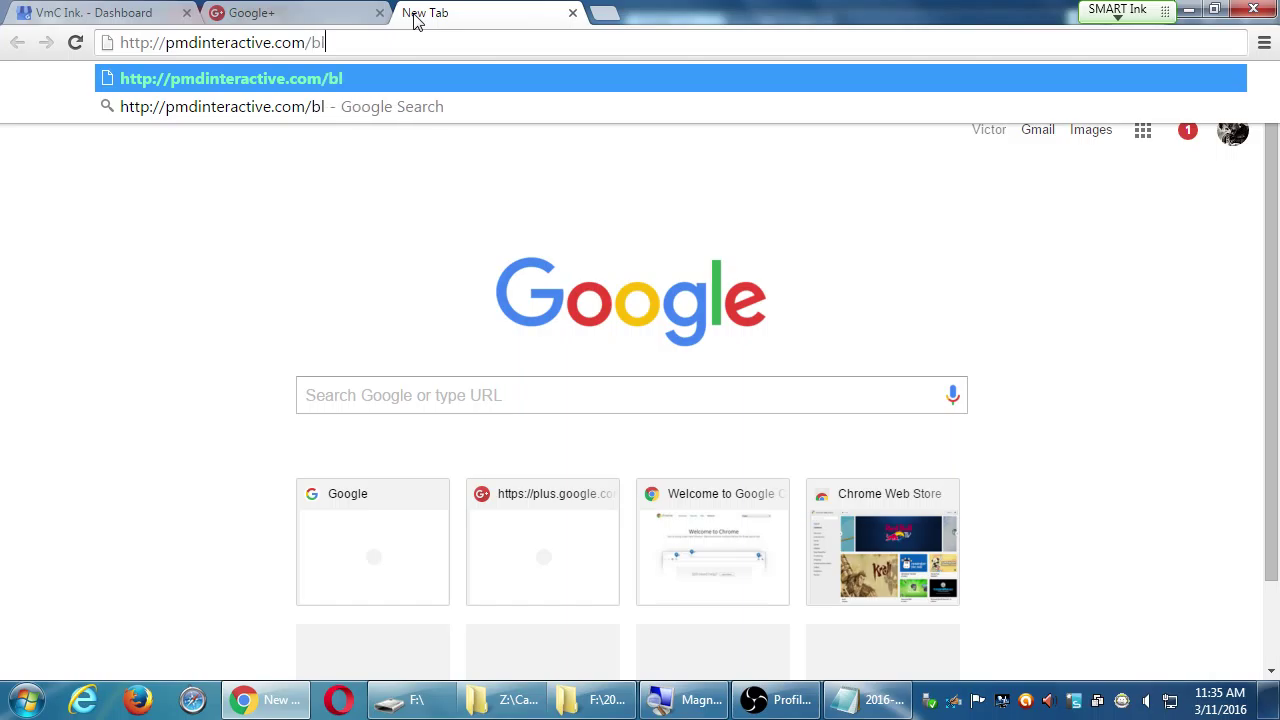
pyautogui.press('Return')
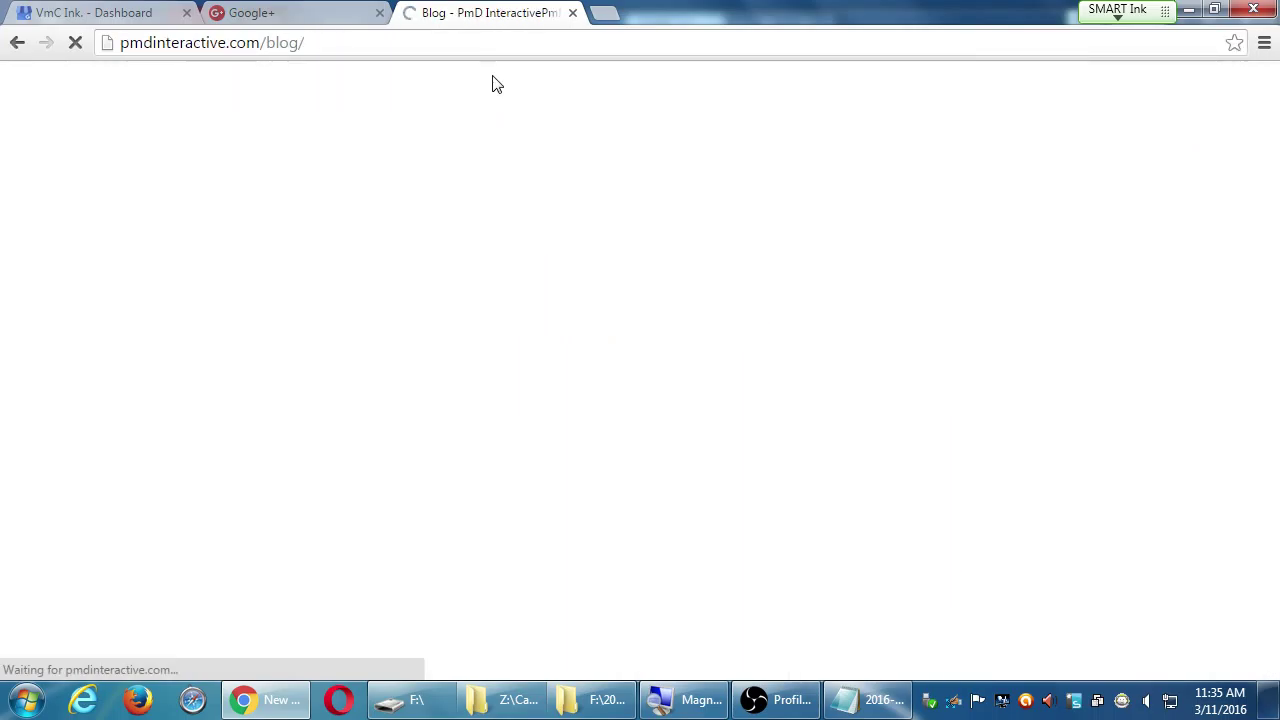
pyautogui.scroll(-15, 699, 407)
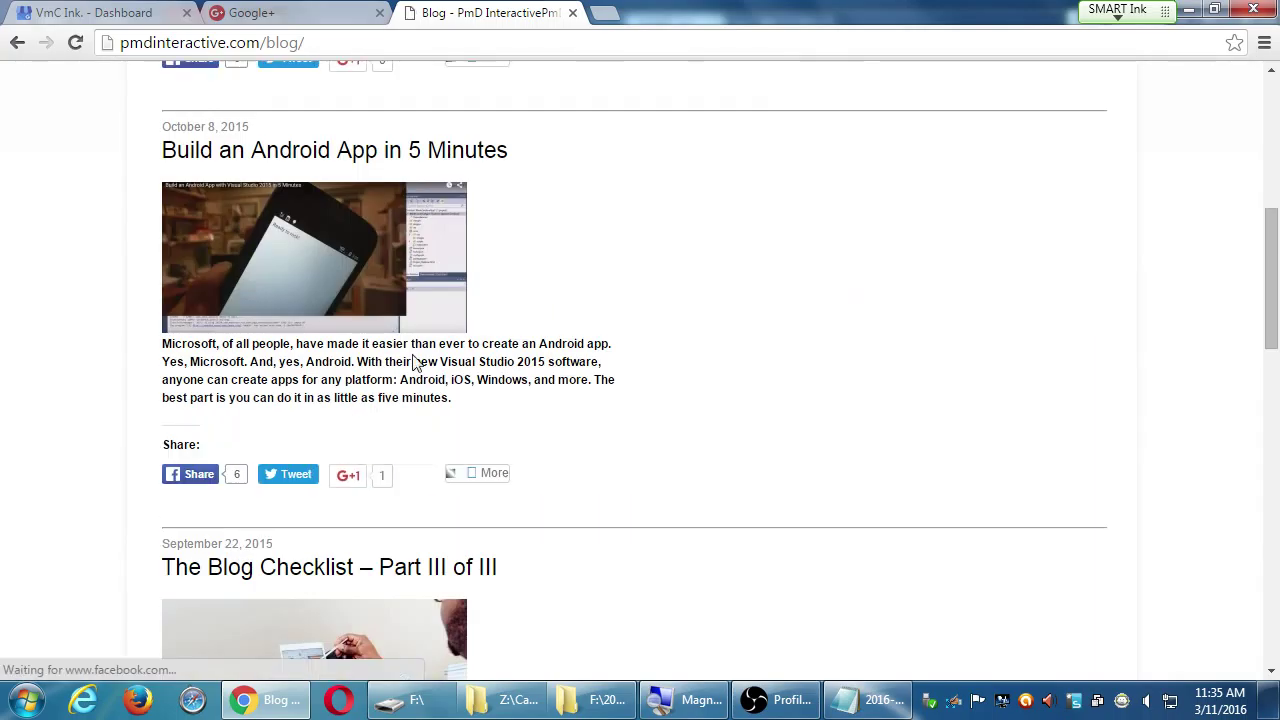
pyautogui.click(256, 262)
pyautogui.moveTo(318, 224)
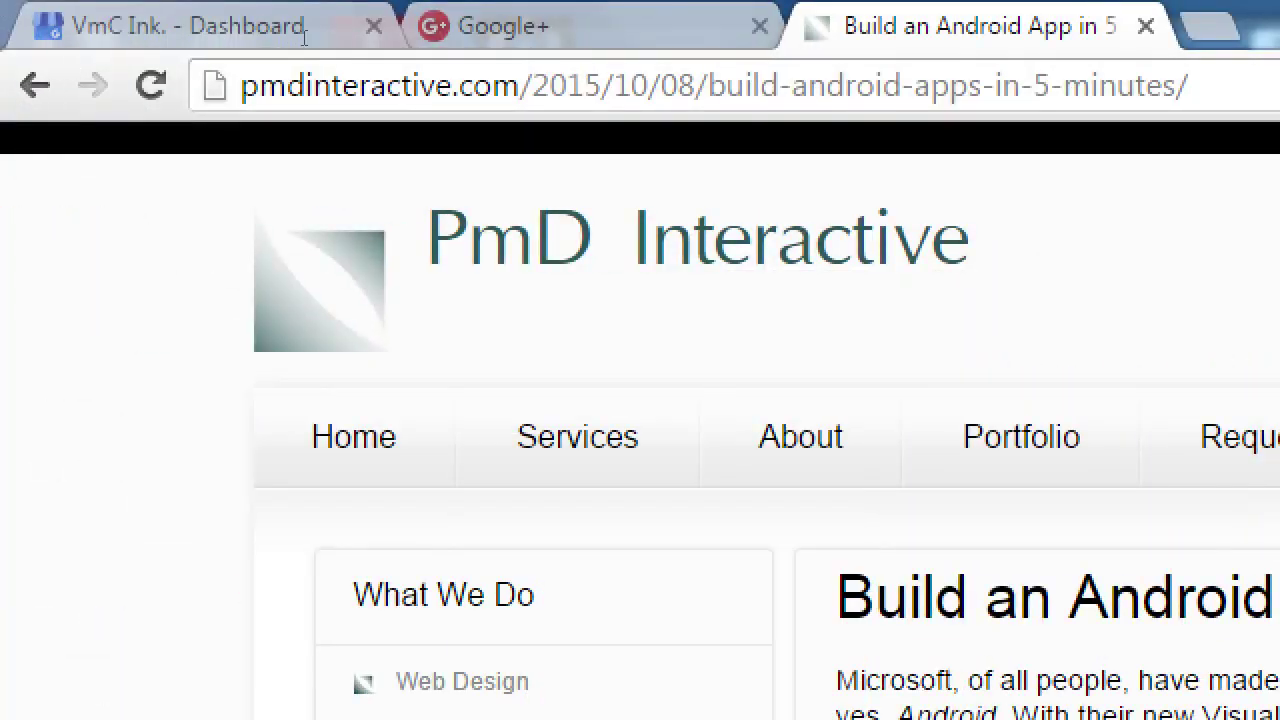
# Copy the full web address of the "Build an Android App in 5 Minutes" article.
pyautogui.hotkey('ctrl', 'l')
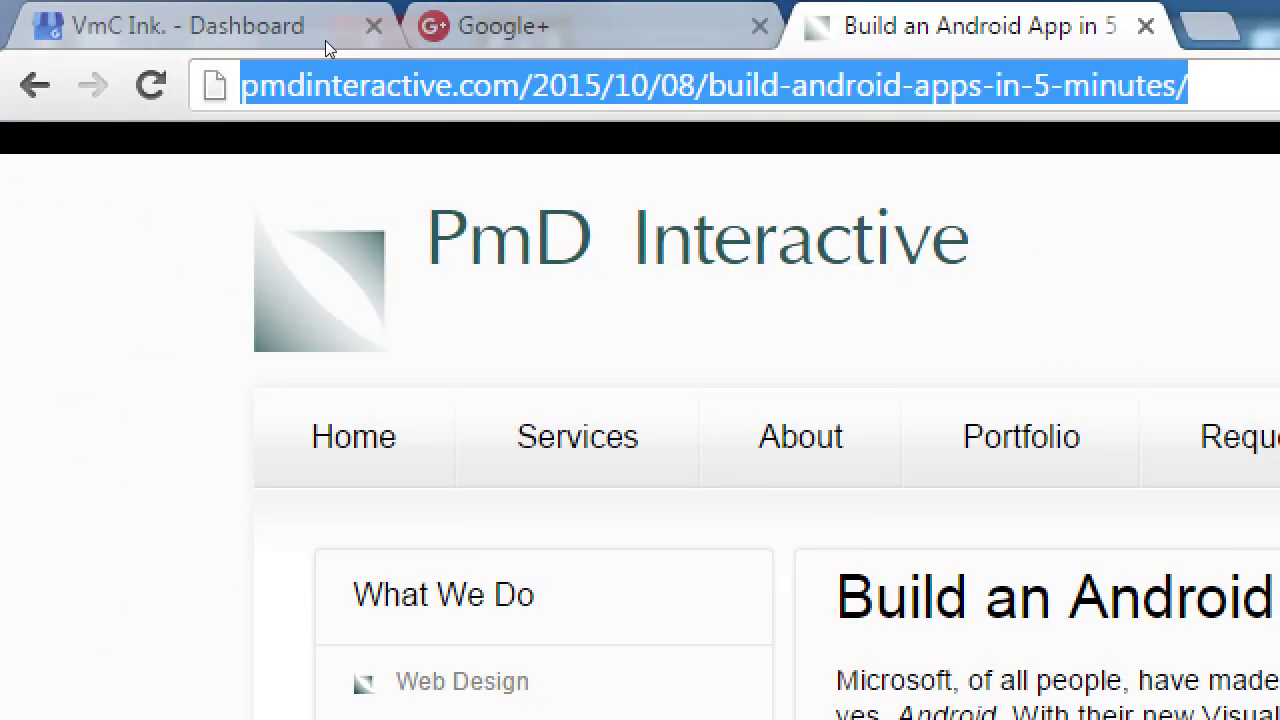
pyautogui.press('Menu')
pyautogui.press('Down')
pyautogui.press('Down')
pyautogui.press('Down')
pyautogui.press('Up')
pyautogui.press('Return')
# Return to the unfinished Google+ post and attach the copied article address as a link.
pyautogui.click(500, 26)
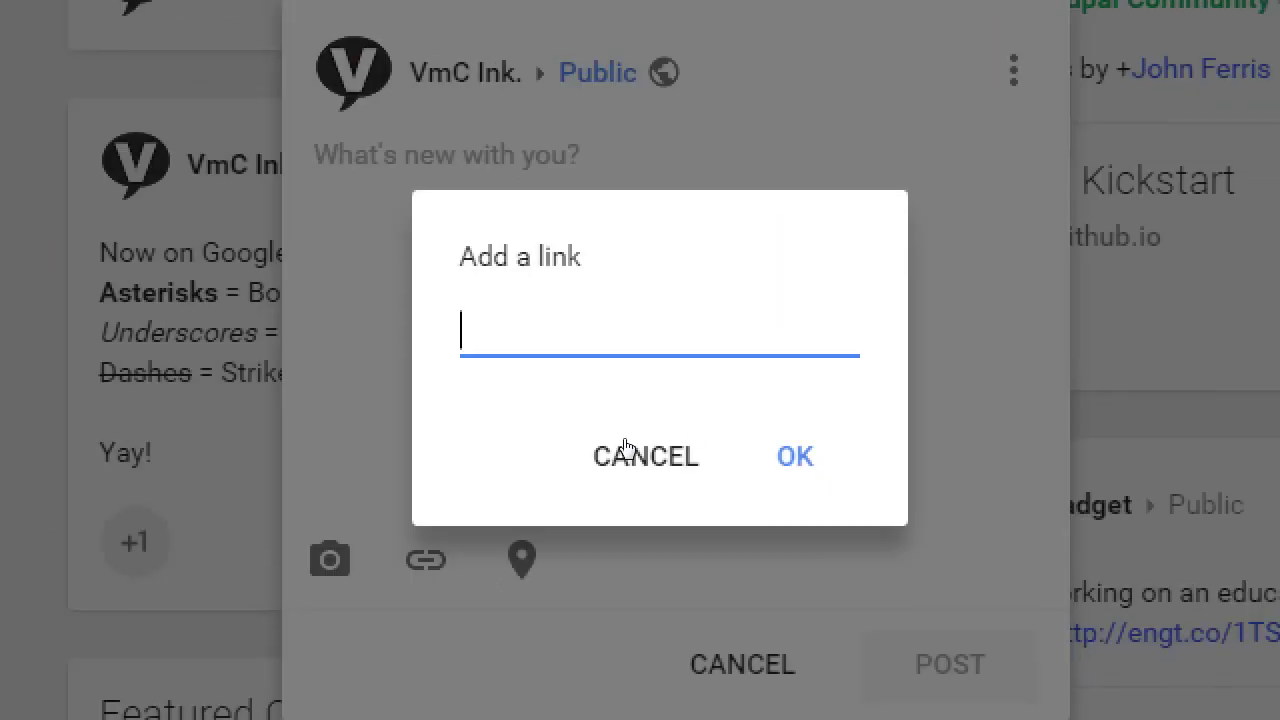
pyautogui.click(627, 452)
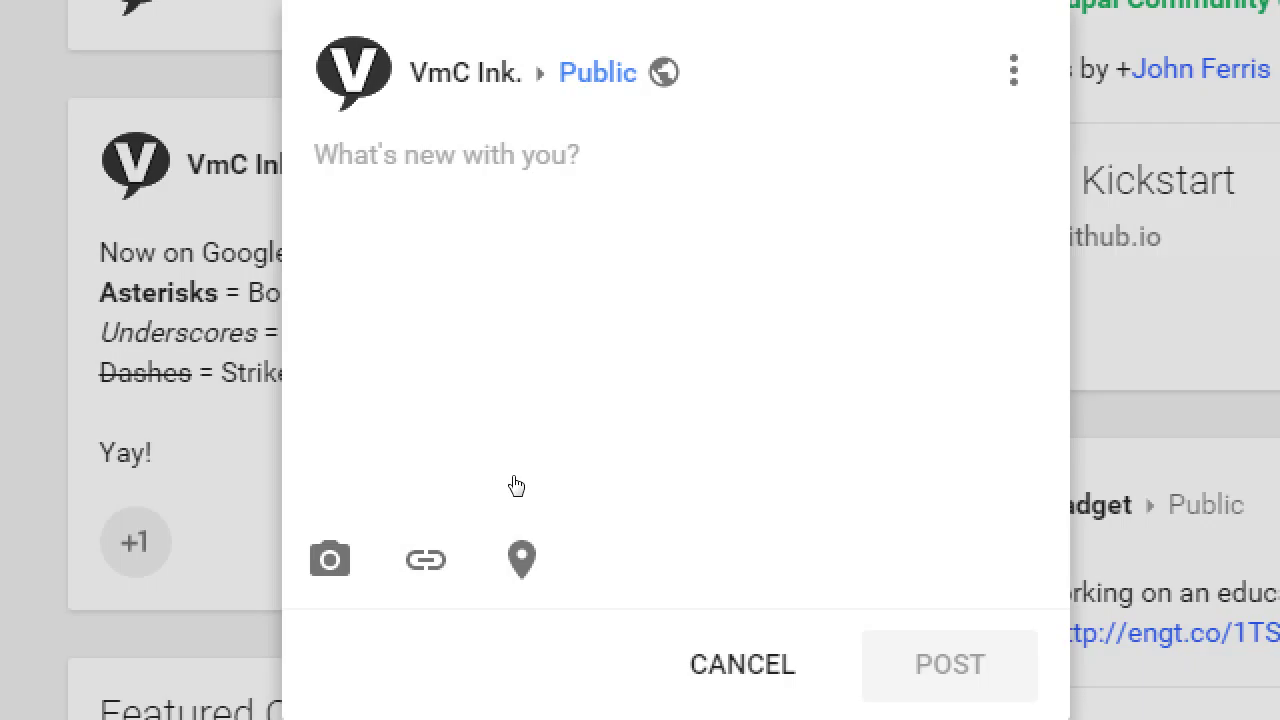
pyautogui.press('Return')
pyautogui.rightClick(634, 362)
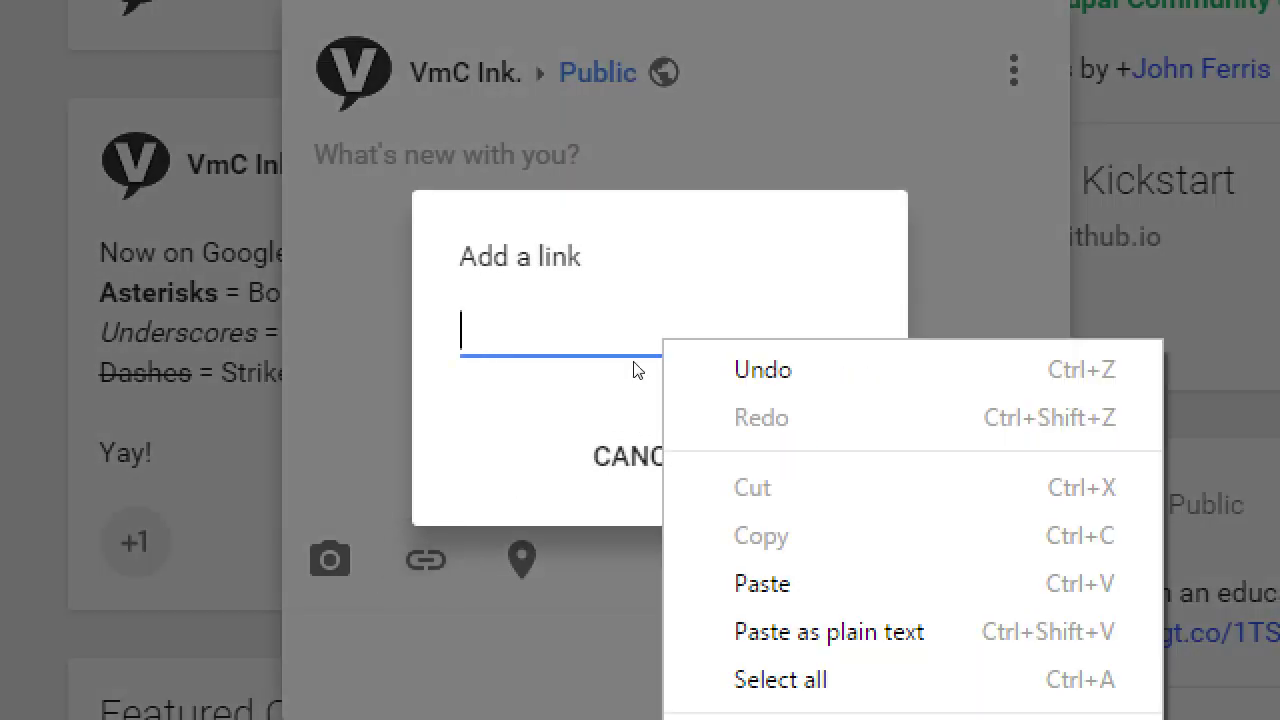
pyautogui.press('Return')
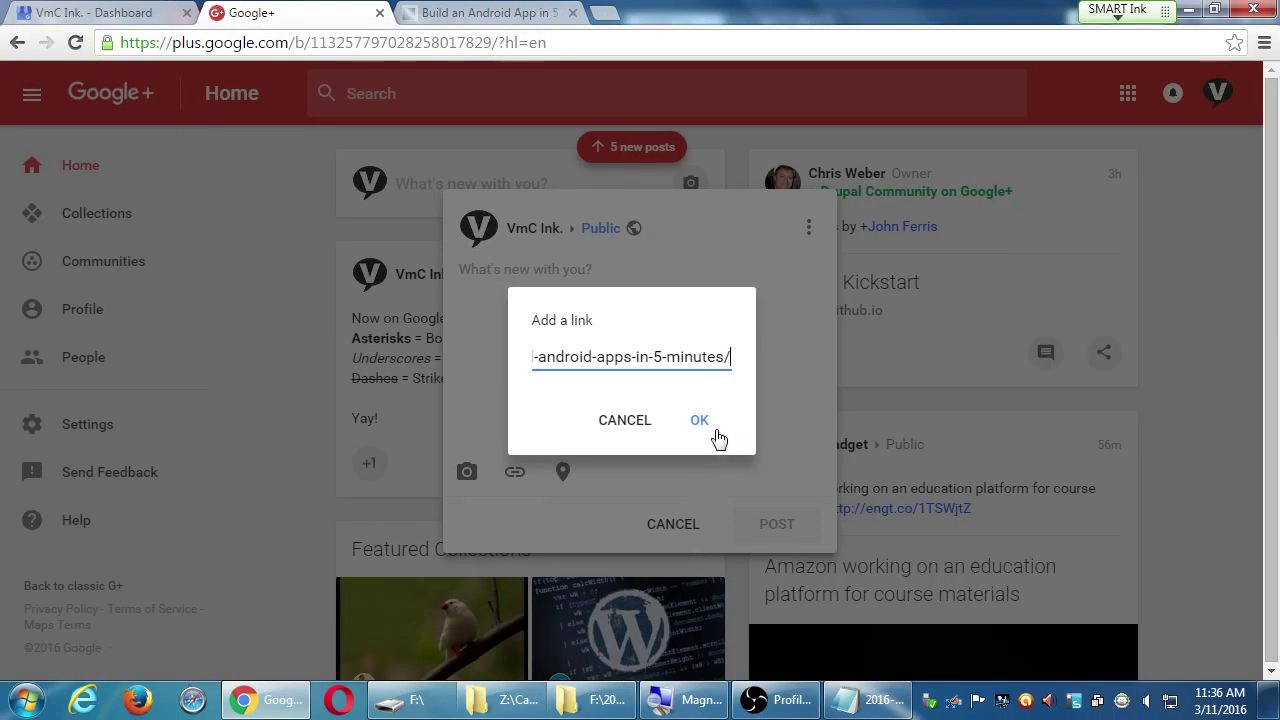
pyautogui.click(829, 474)
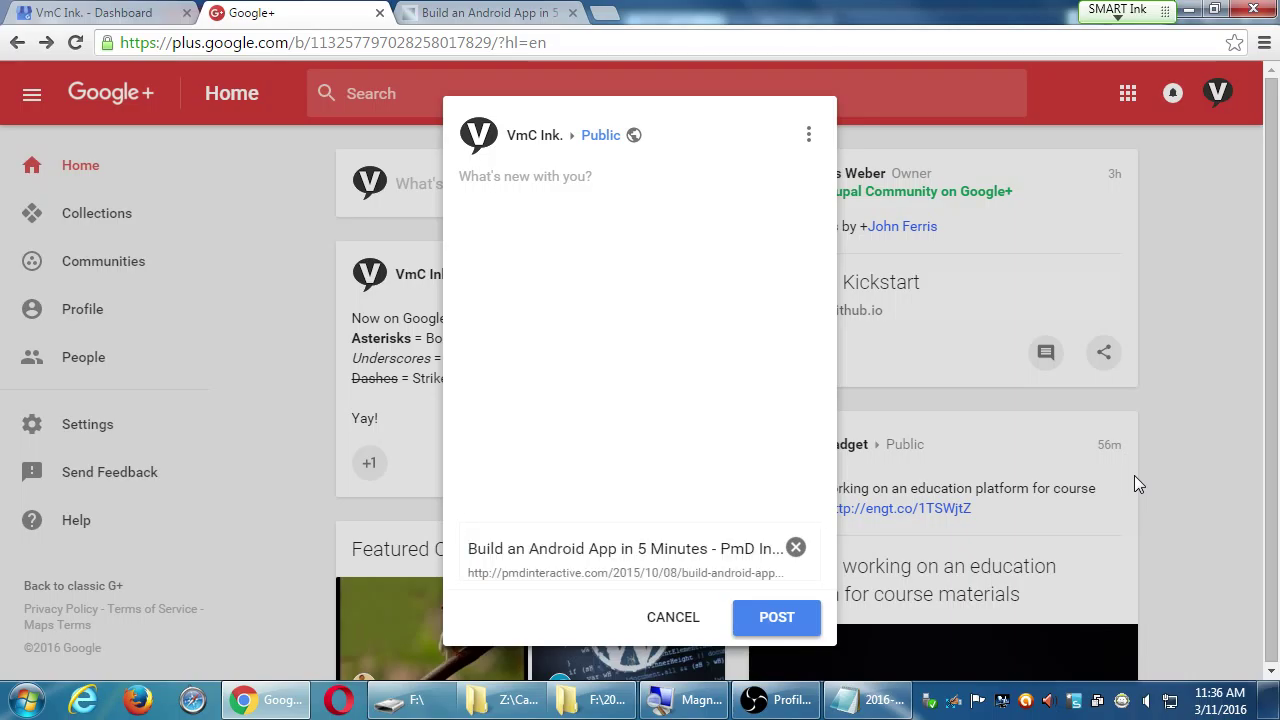
# Remove the article link from the post and attach the same copied address again.
pyautogui.click(794, 547)
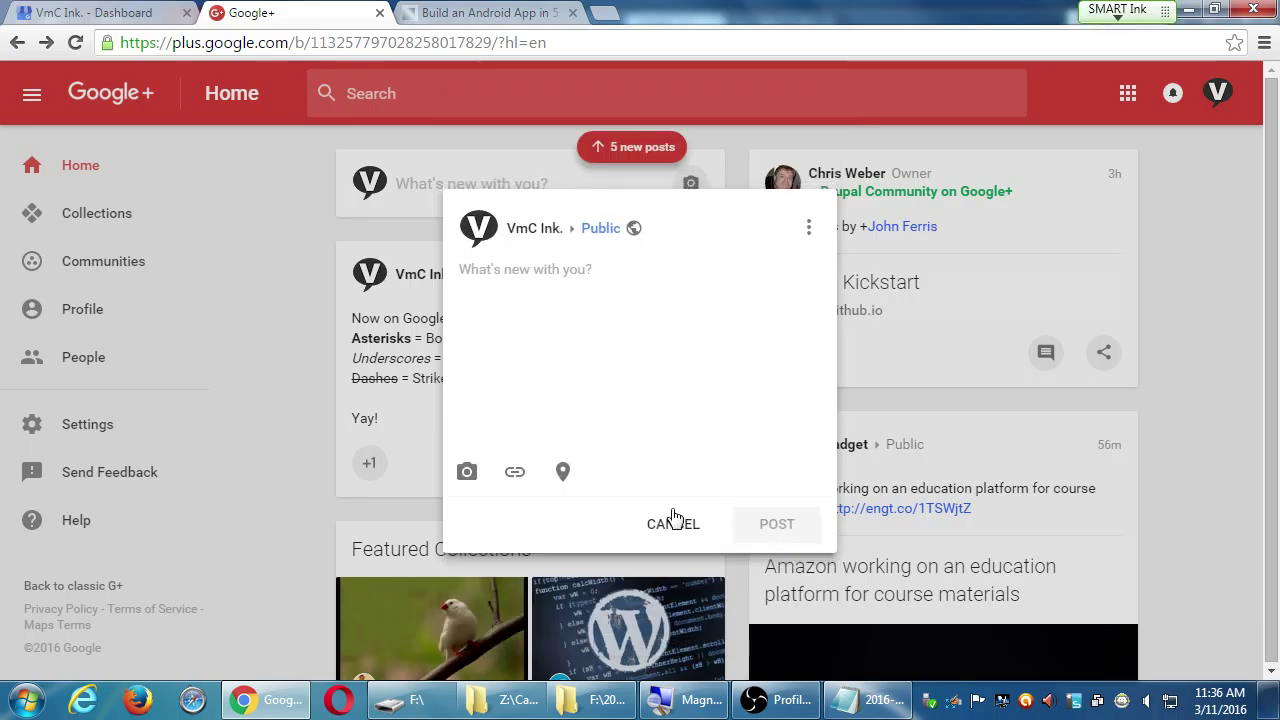
pyautogui.click(516, 472)
pyautogui.rightClick(601, 360)
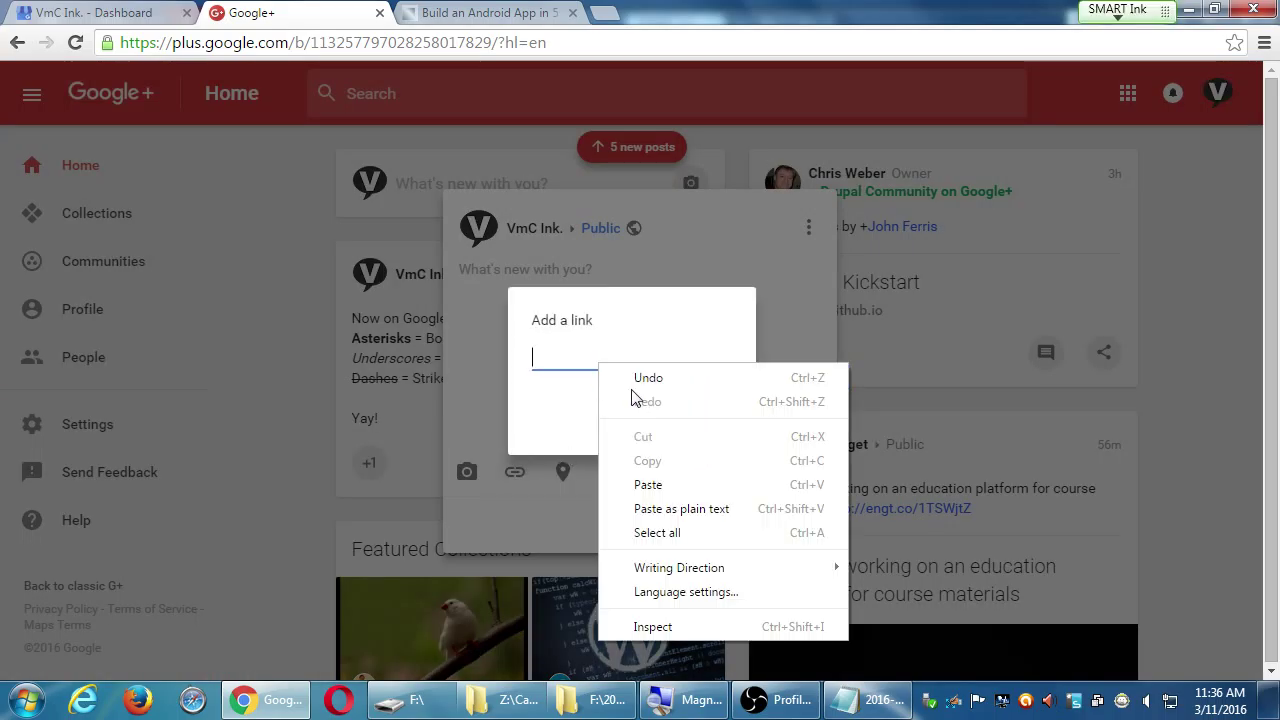
pyautogui.click(650, 484)
pyautogui.click(699, 420)
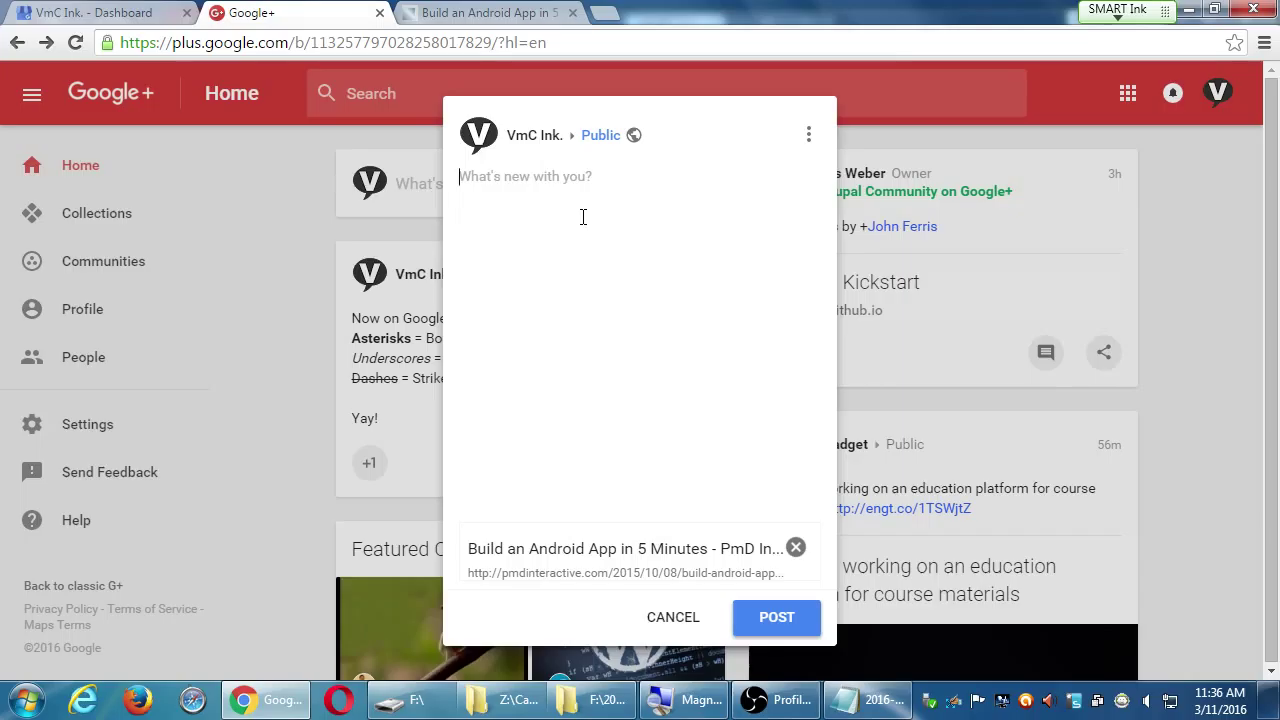
# Write "Check out our video on how to make your own app!" as the text of the link post.
pyautogui.write('Check out or')
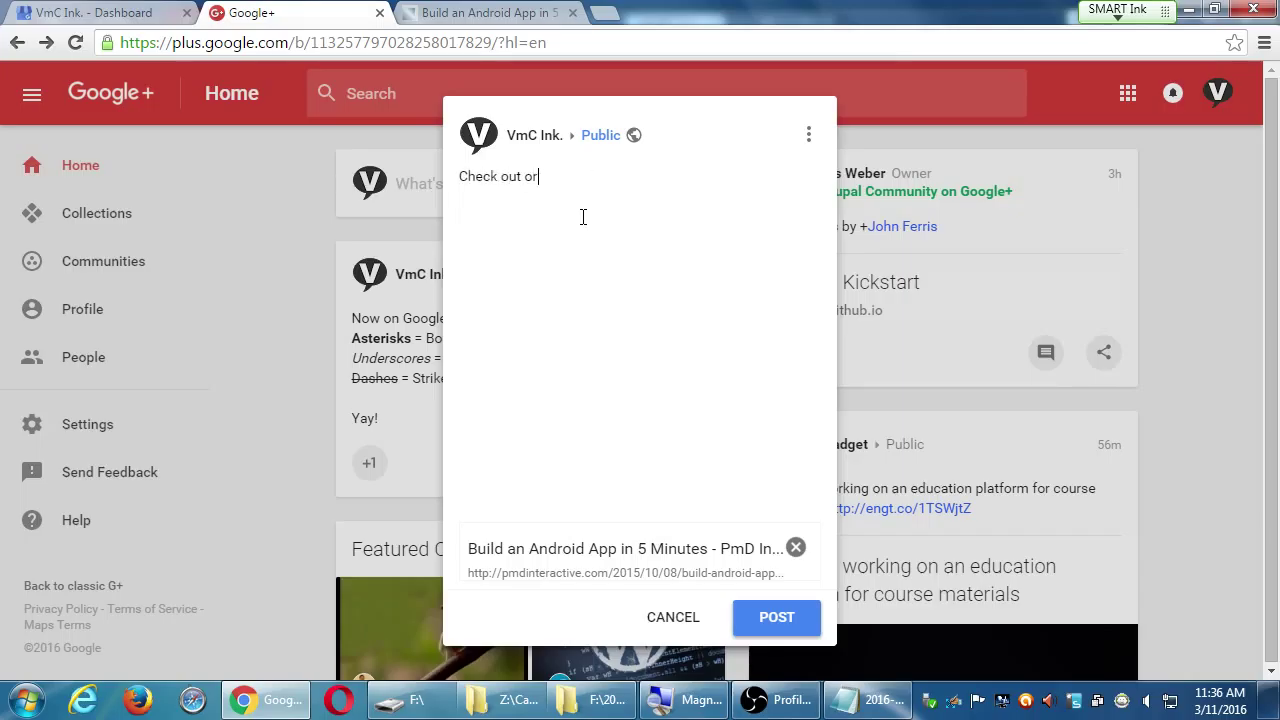
pyautogui.press('BackSpace')
pyautogui.write('ur video on how to make your')
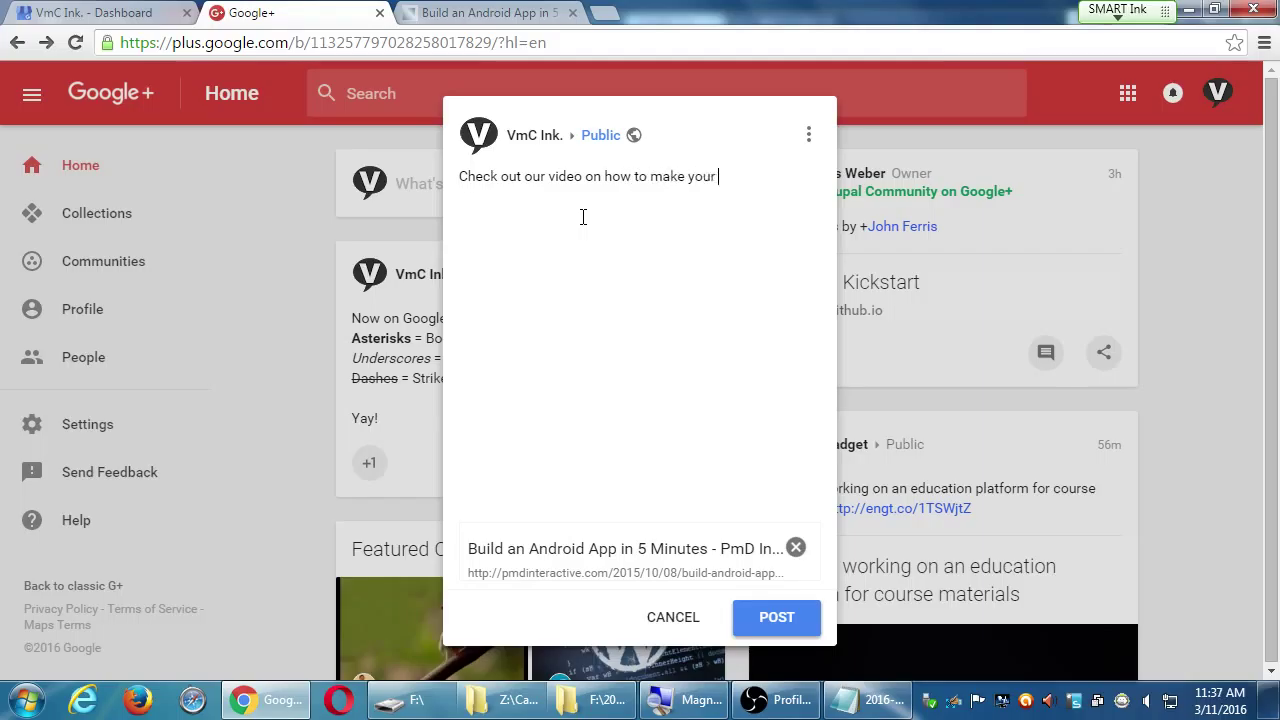
pyautogui.write(' own app!')
# Cancel the link post and discard it without publishing.
pyautogui.click(771, 611)
pyautogui.click(799, 605)
pyautogui.click(686, 618)
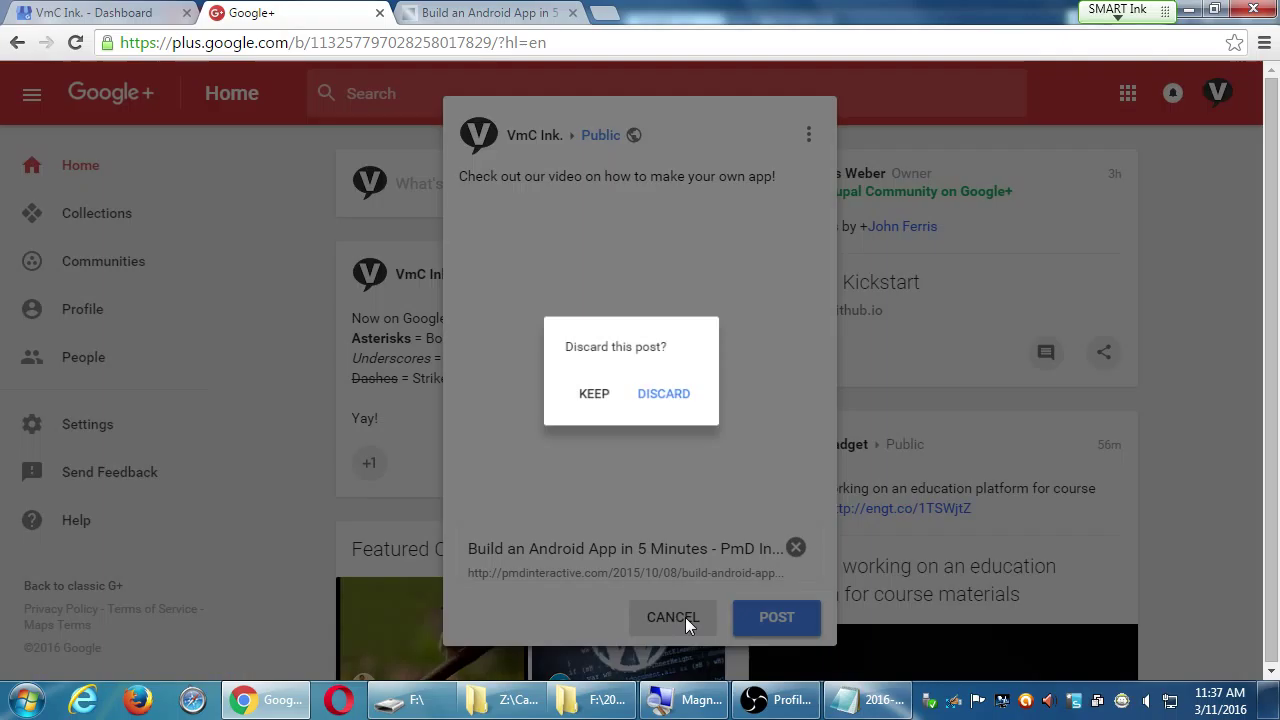
pyautogui.click(665, 397)
# Browse the Engadget and TechCrunch posts in the home feed, examining how each combines text, a link and an image.
pyautogui.scroll(-4, 812, 418)
pyautogui.scroll(3, 818, 410)
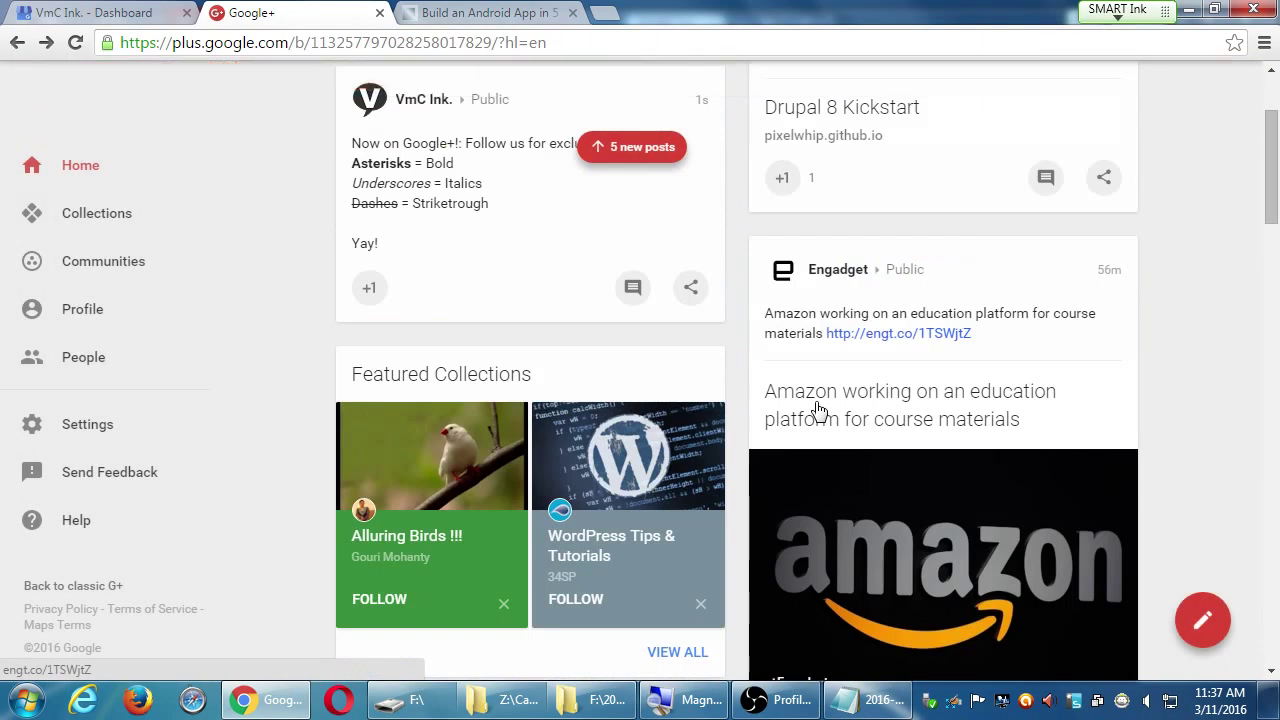
pyautogui.scroll(-1, 816, 410)
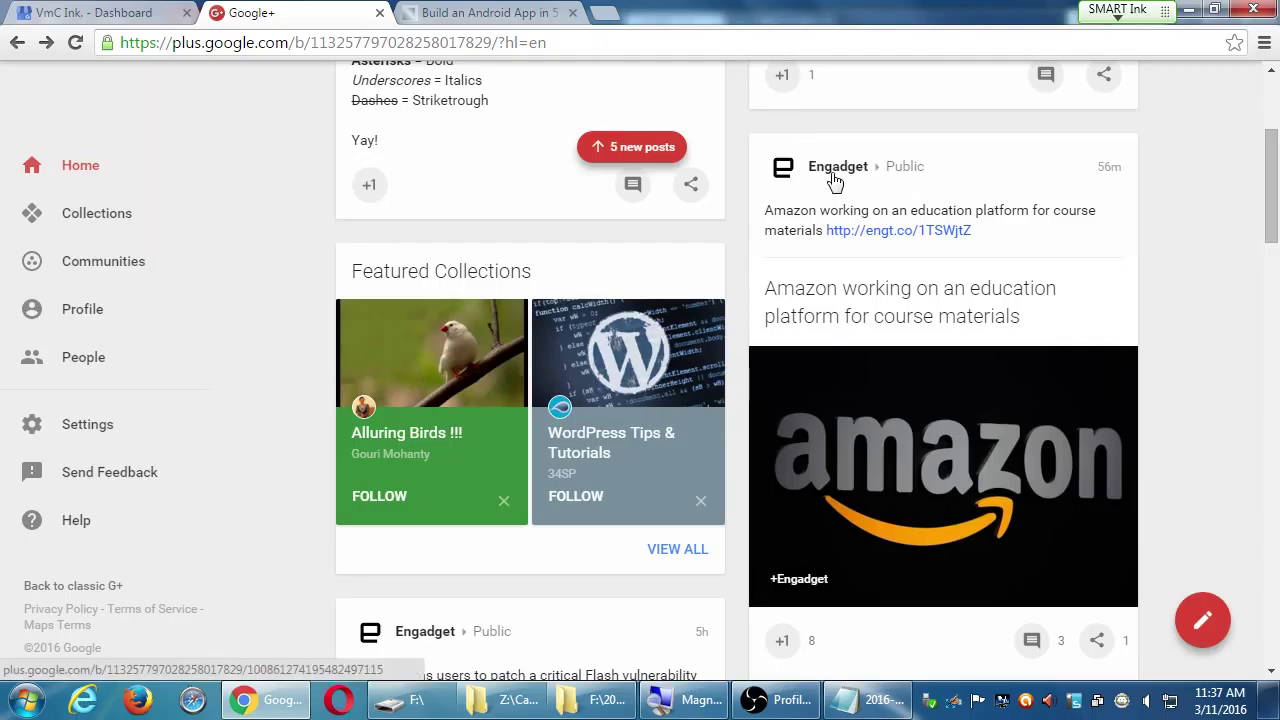
pyautogui.moveTo(796, 211); pyautogui.dragTo(853, 232)
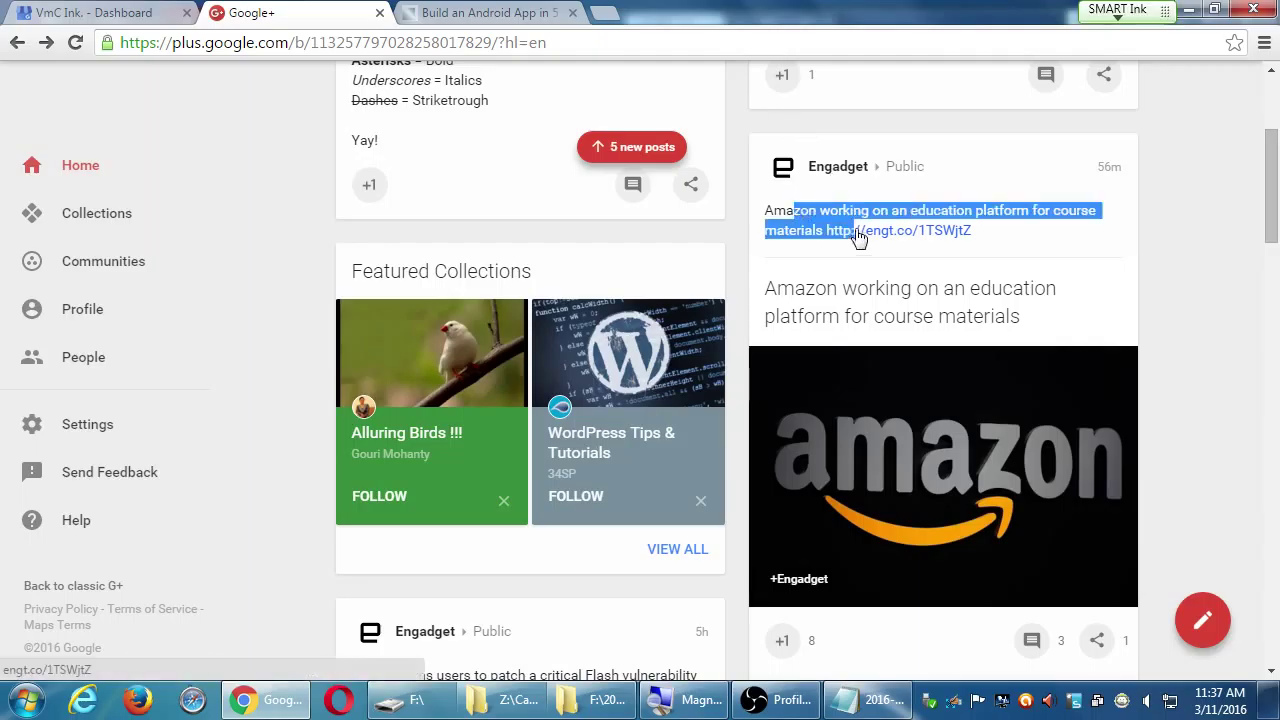
pyautogui.click(1198, 301)
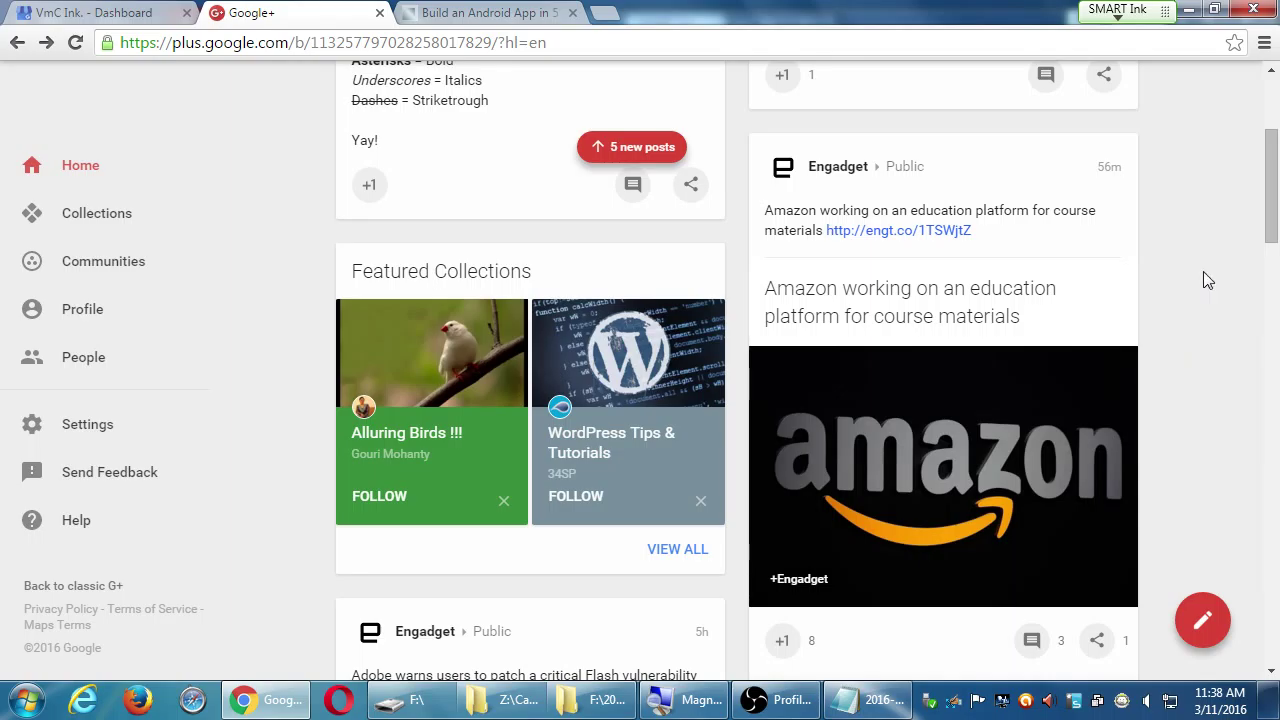
pyautogui.scroll(-5, 1233, 285)
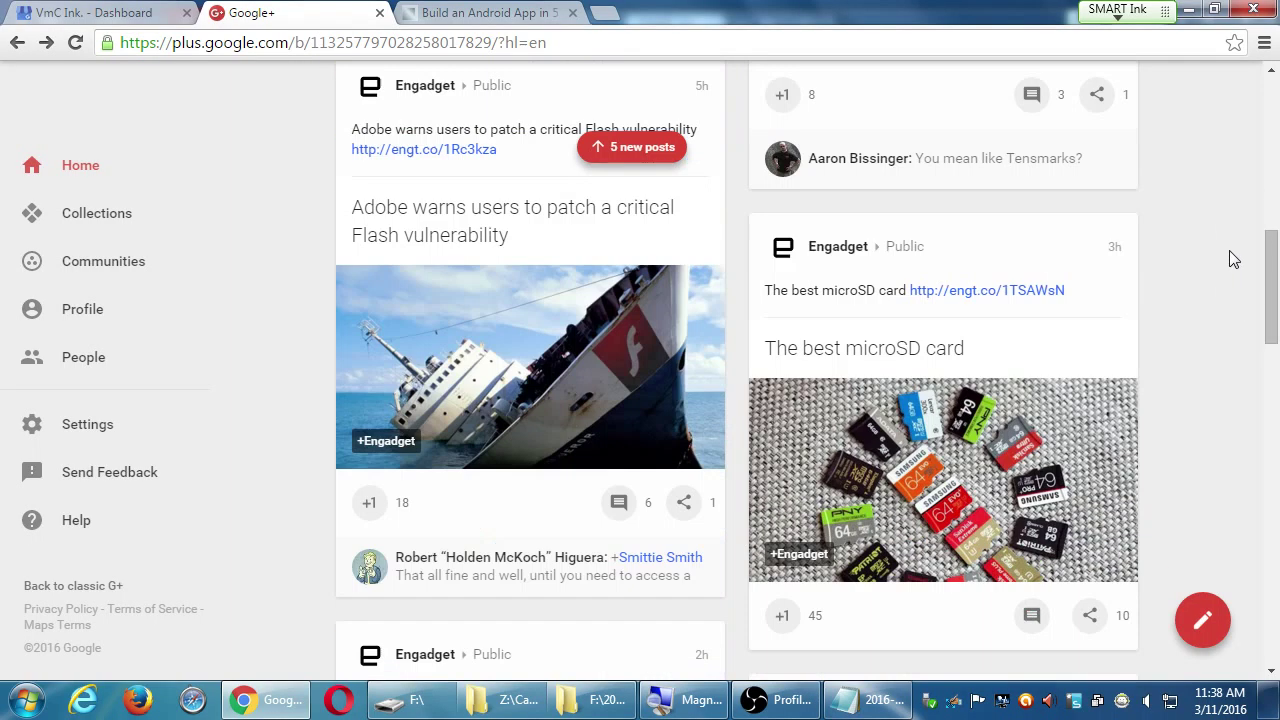
pyautogui.scroll(1, 1231, 235)
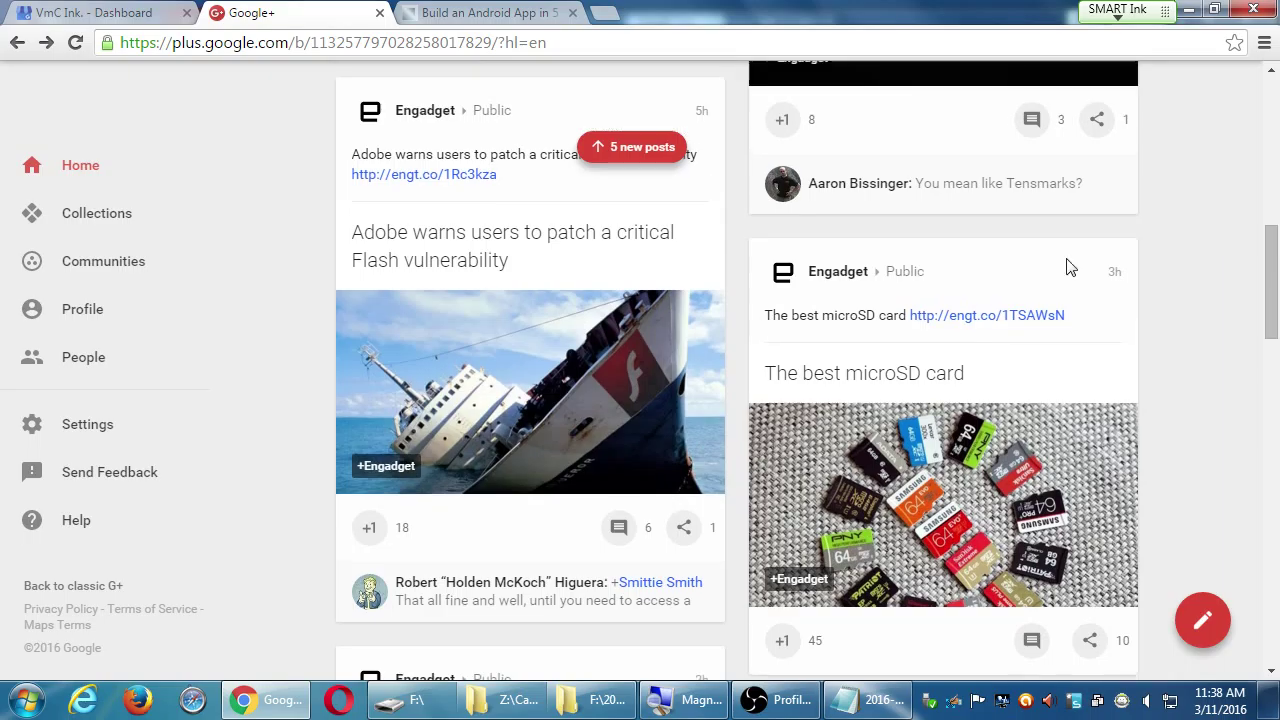
pyautogui.scroll(-5, 503, 420)
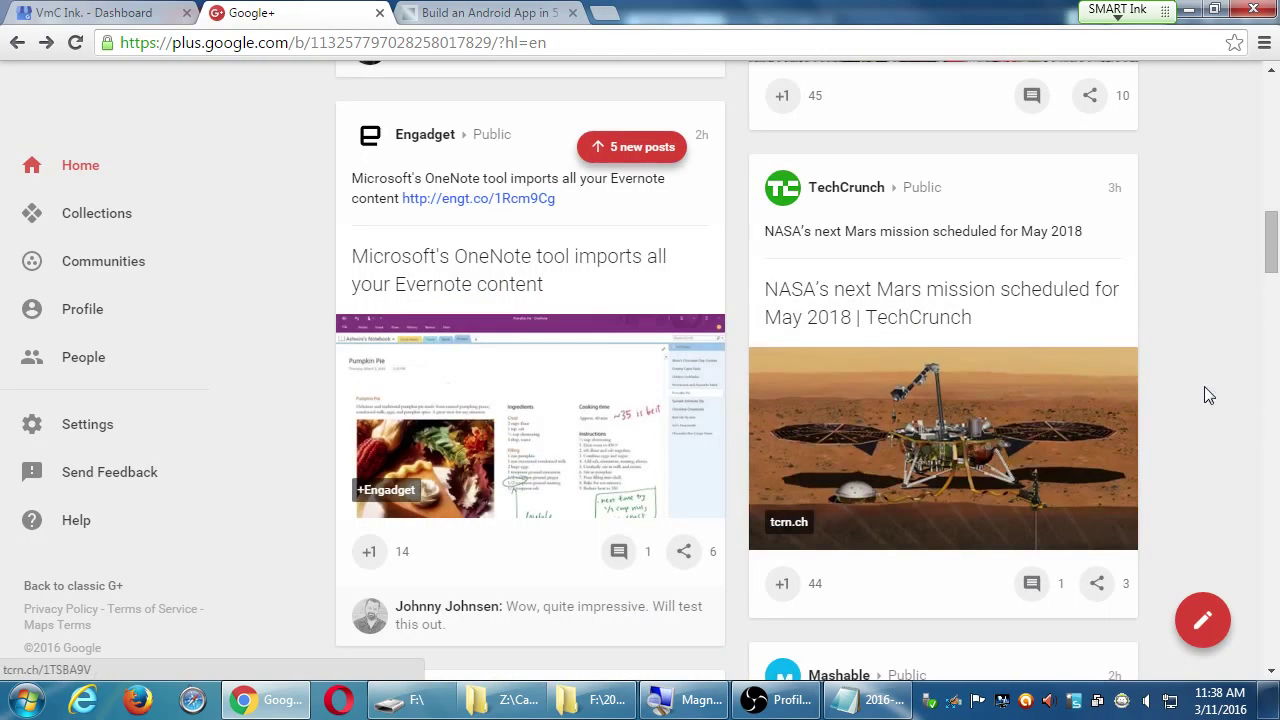
# Open the article linked in TechCrunch's post about NASA's next Mars mission, skim it, and return to the Google+ feed.
pyautogui.click(882, 414)
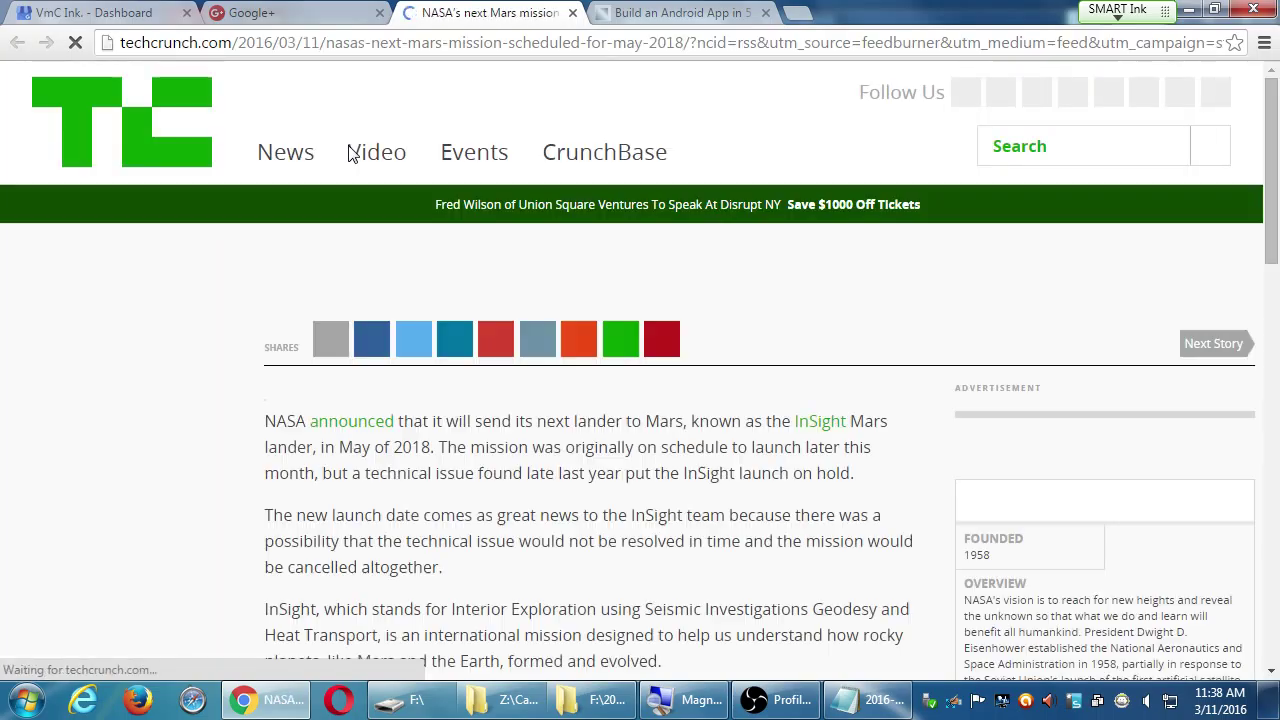
pyautogui.scroll(-5, 352, 155)
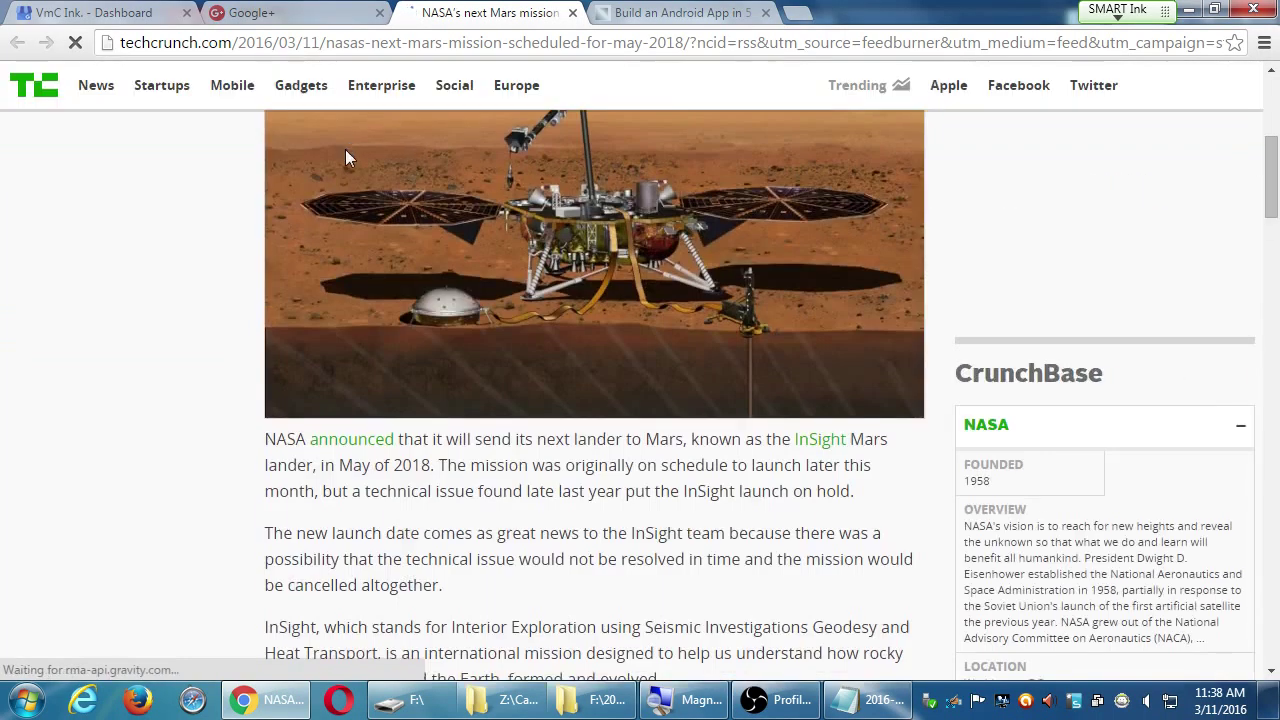
pyautogui.click(308, 13)
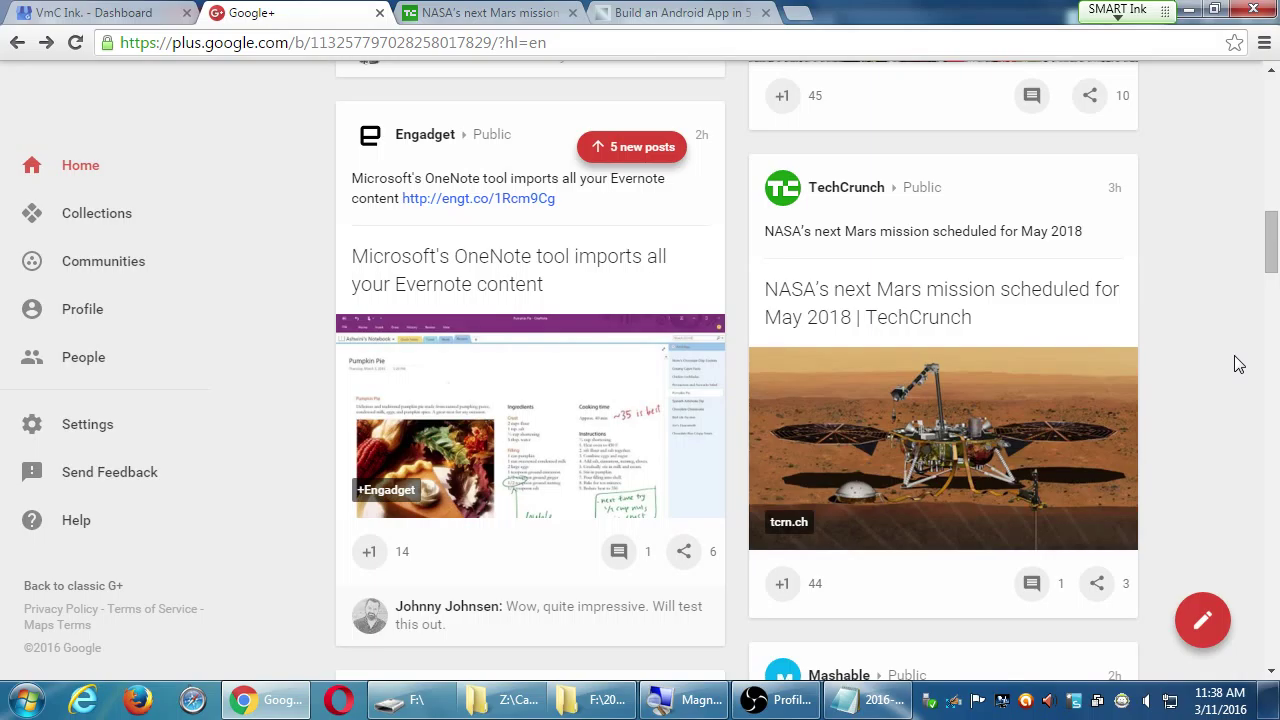
# Start a new public post with the text "Great news: We've got a sale coming up this weekend.".
pyautogui.scroll(-4, 1238, 364)
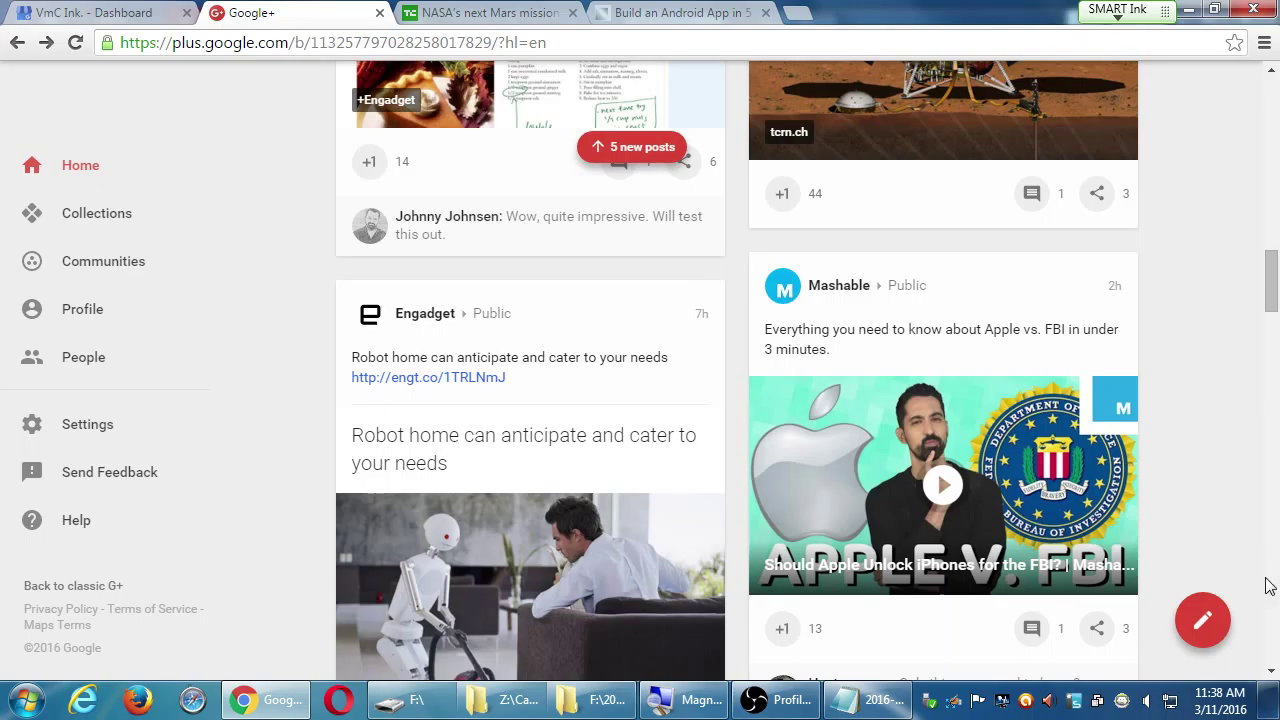
pyautogui.click(1203, 617)
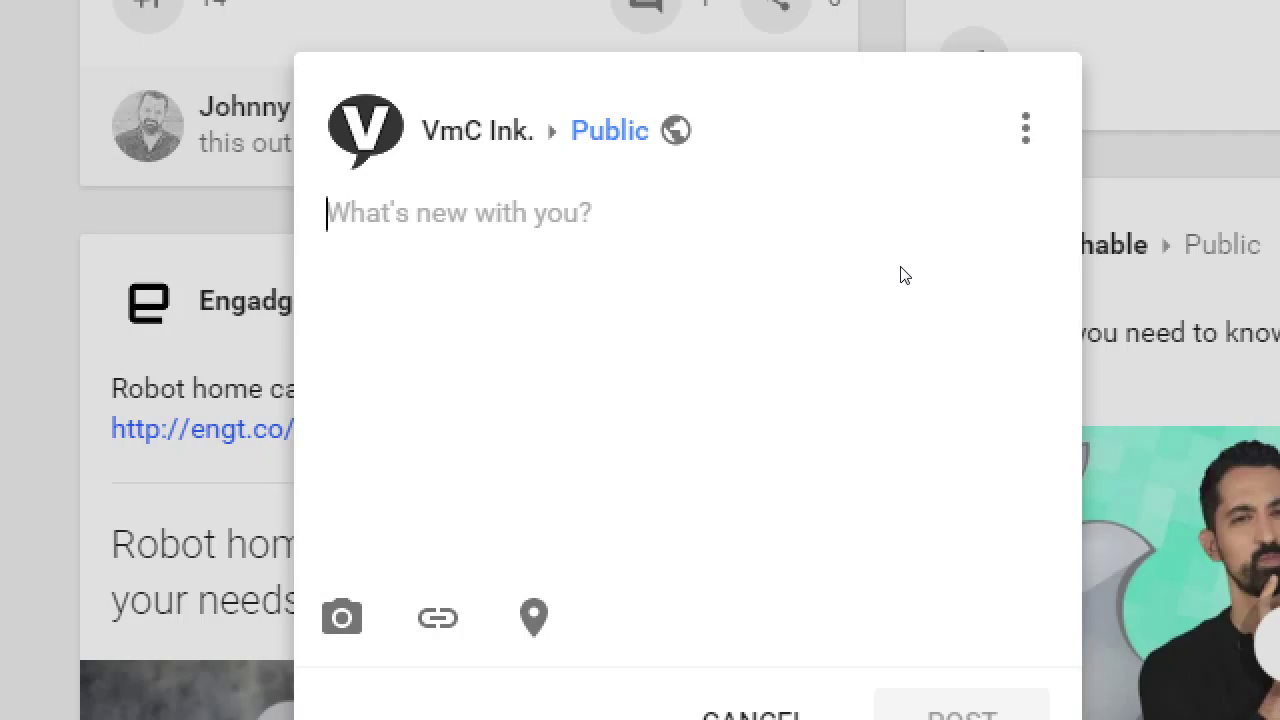
pyautogui.write('Great news')
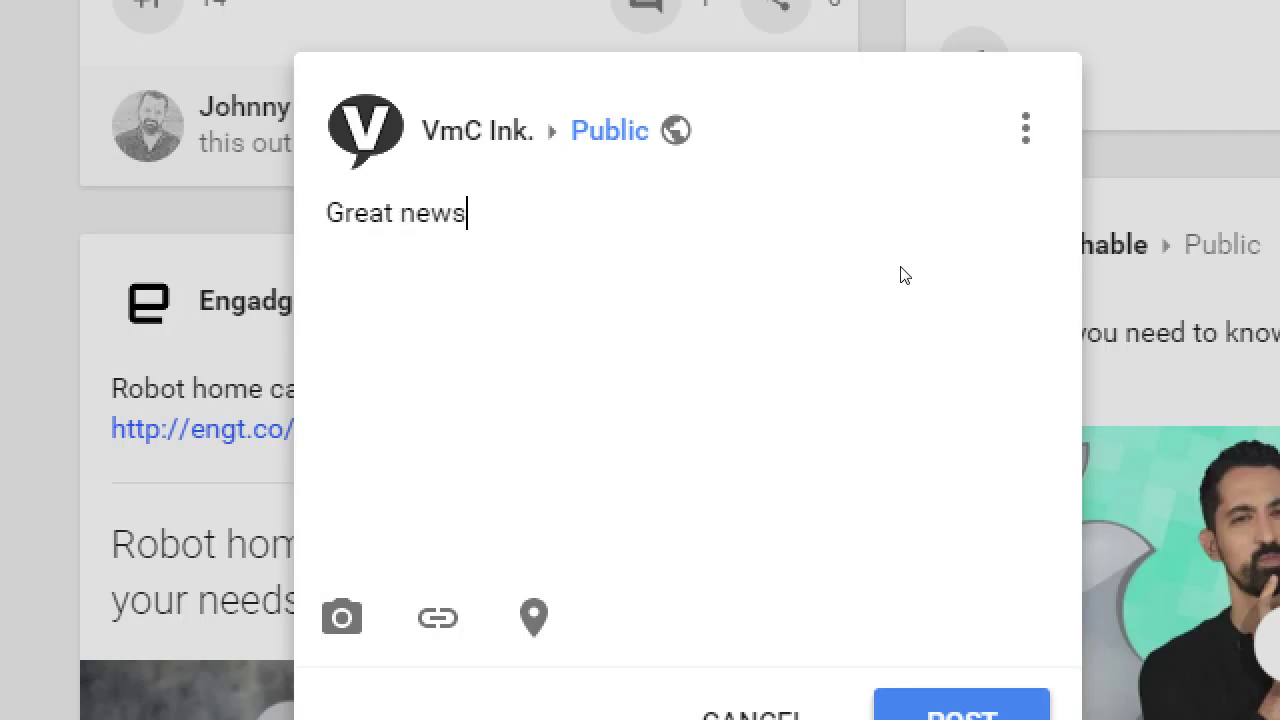
pyautogui.write(": We've got a ")
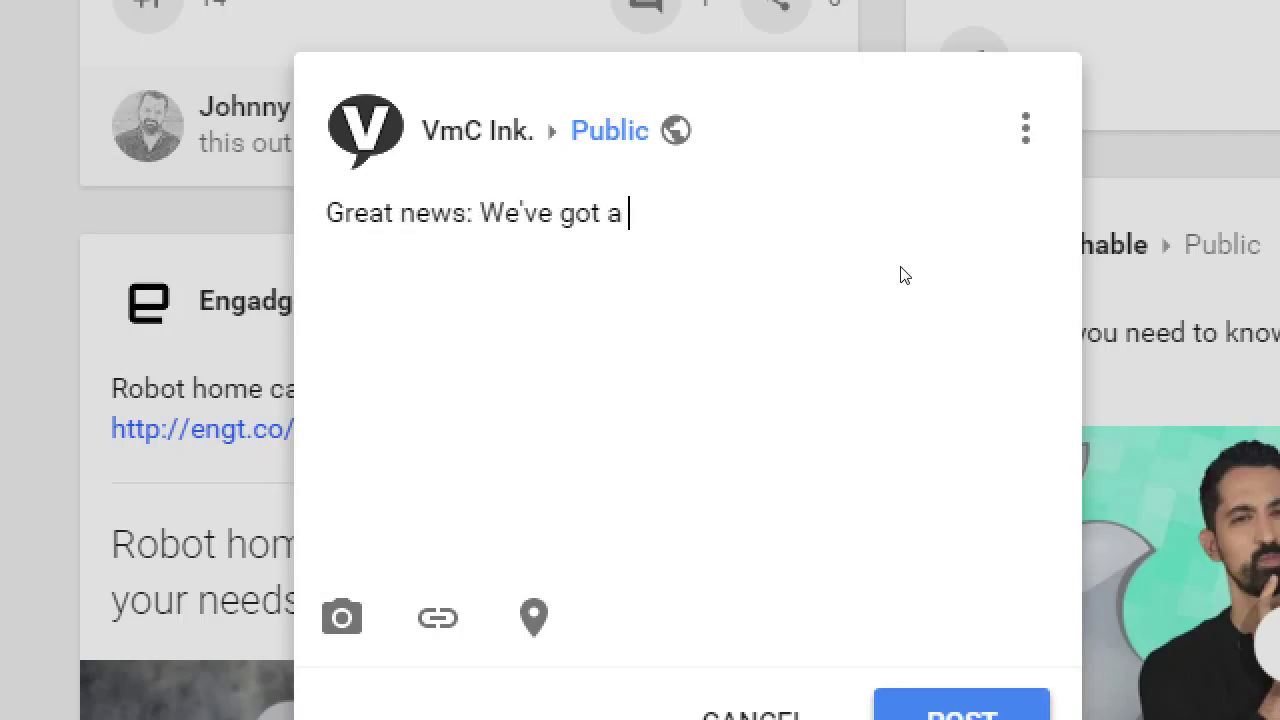
pyautogui.write('sale coming up thiw')
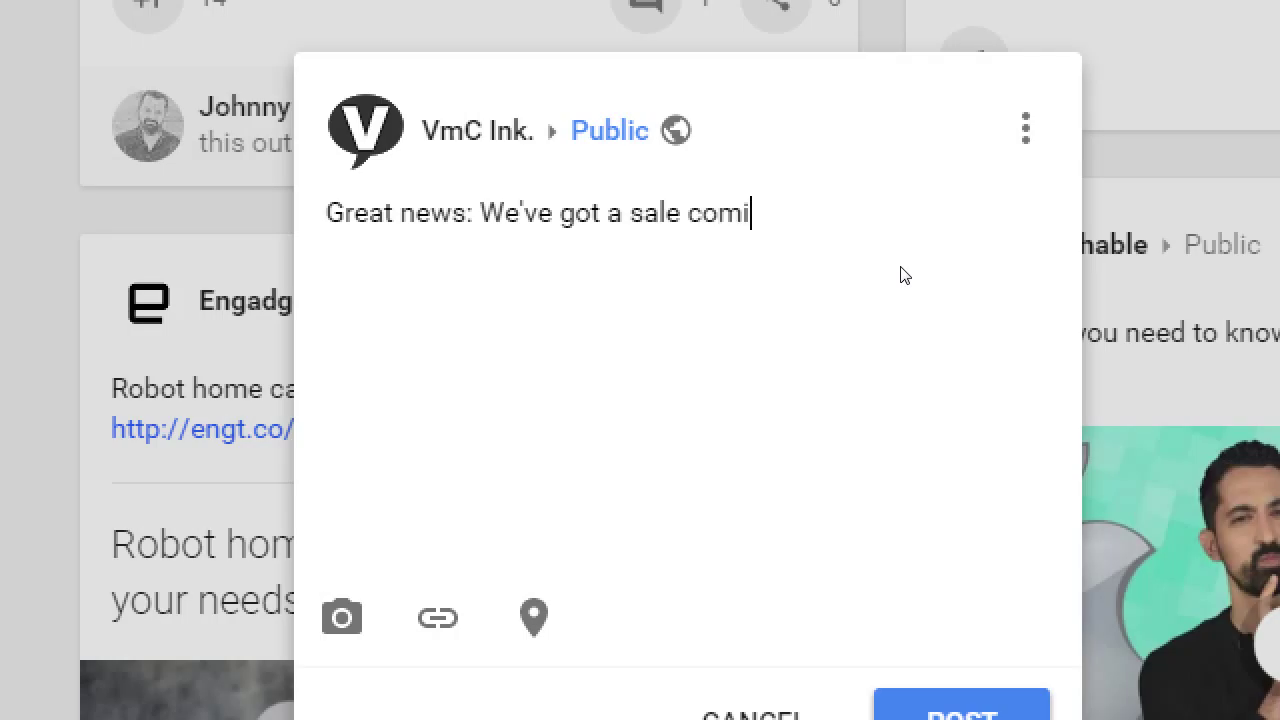
pyautogui.press('BackSpace')
pyautogui.press('BackSpace')
pyautogui.press('BackSpace')
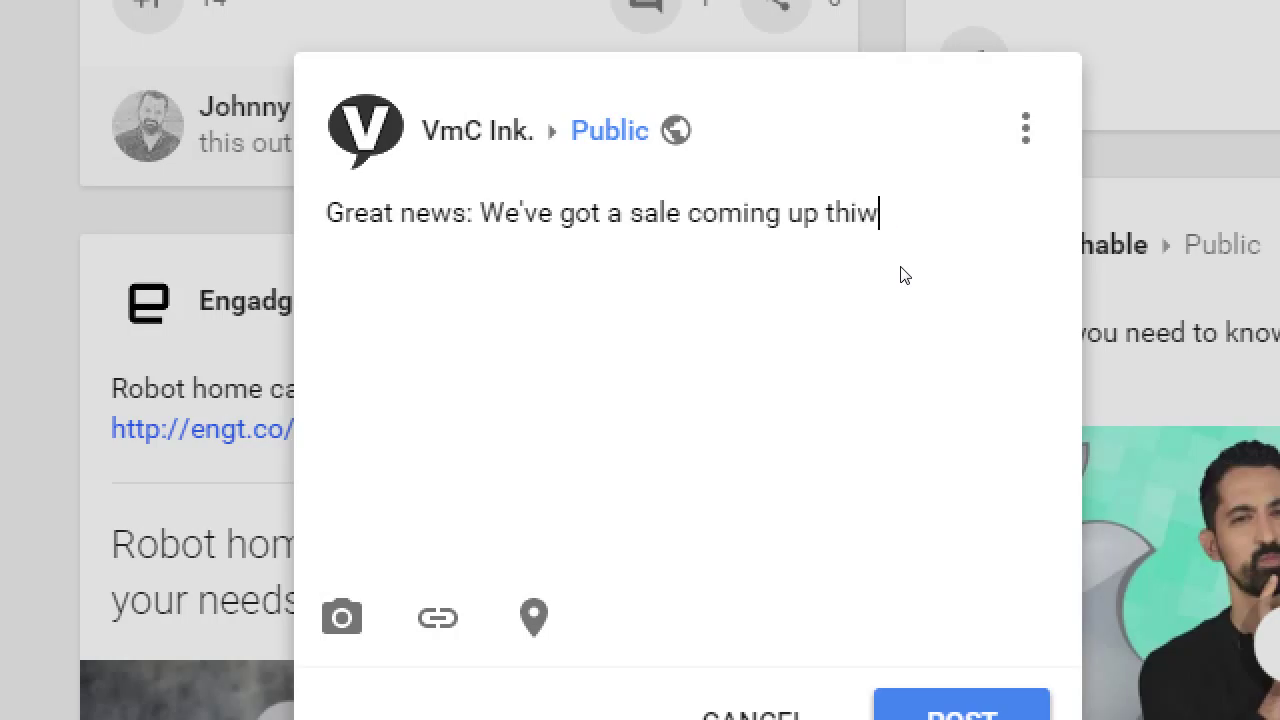
pyautogui.write('s weekend.')
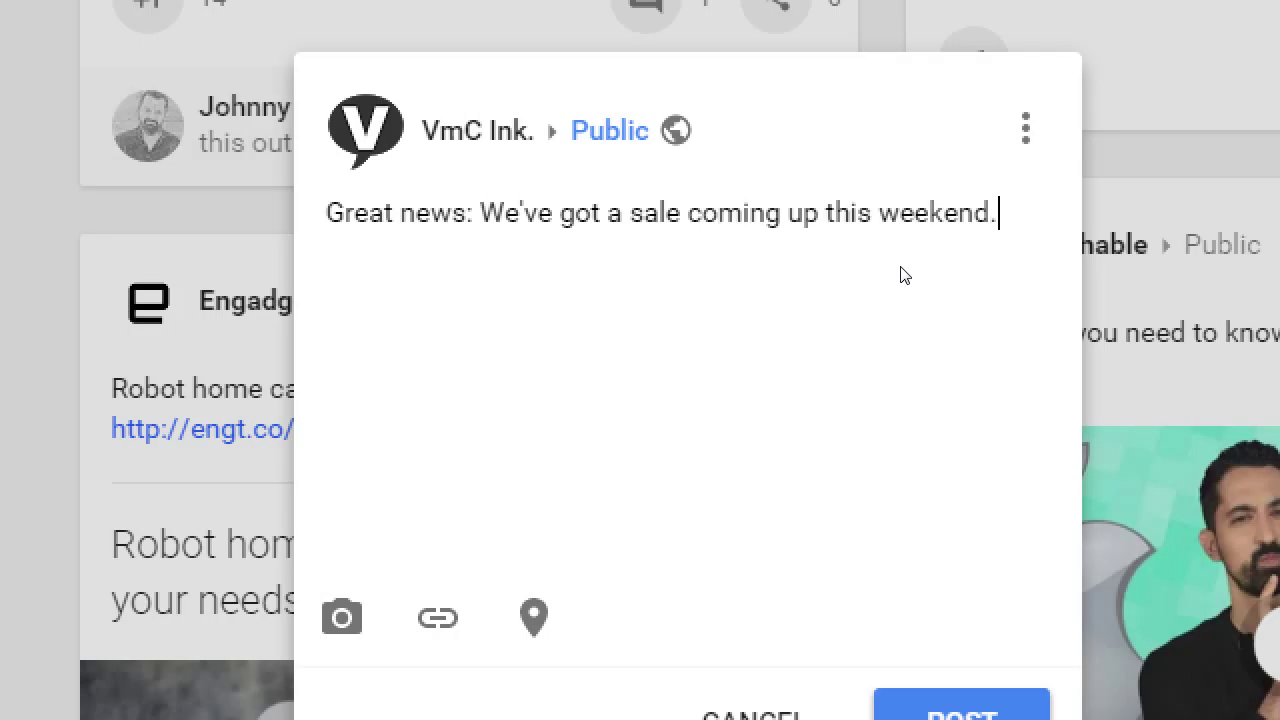
pyautogui.press('Return')
pyautogui.write('Check')
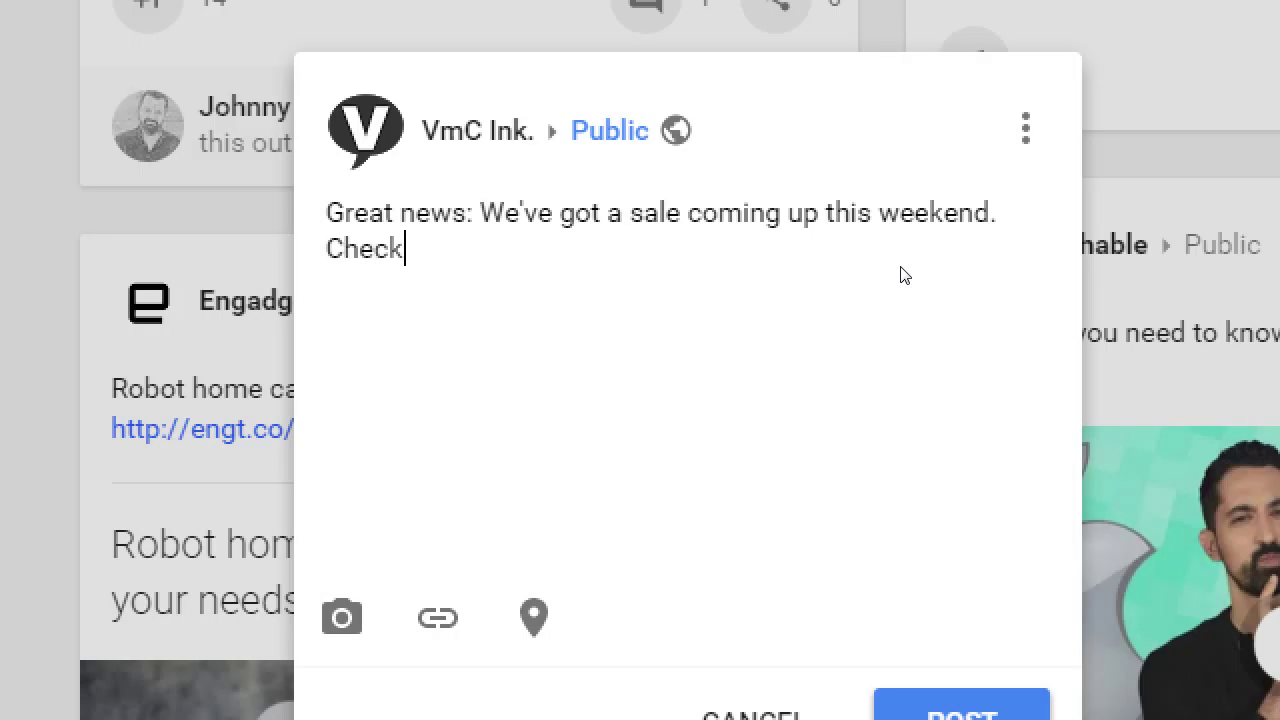
pyautogui.write(' the coupon')
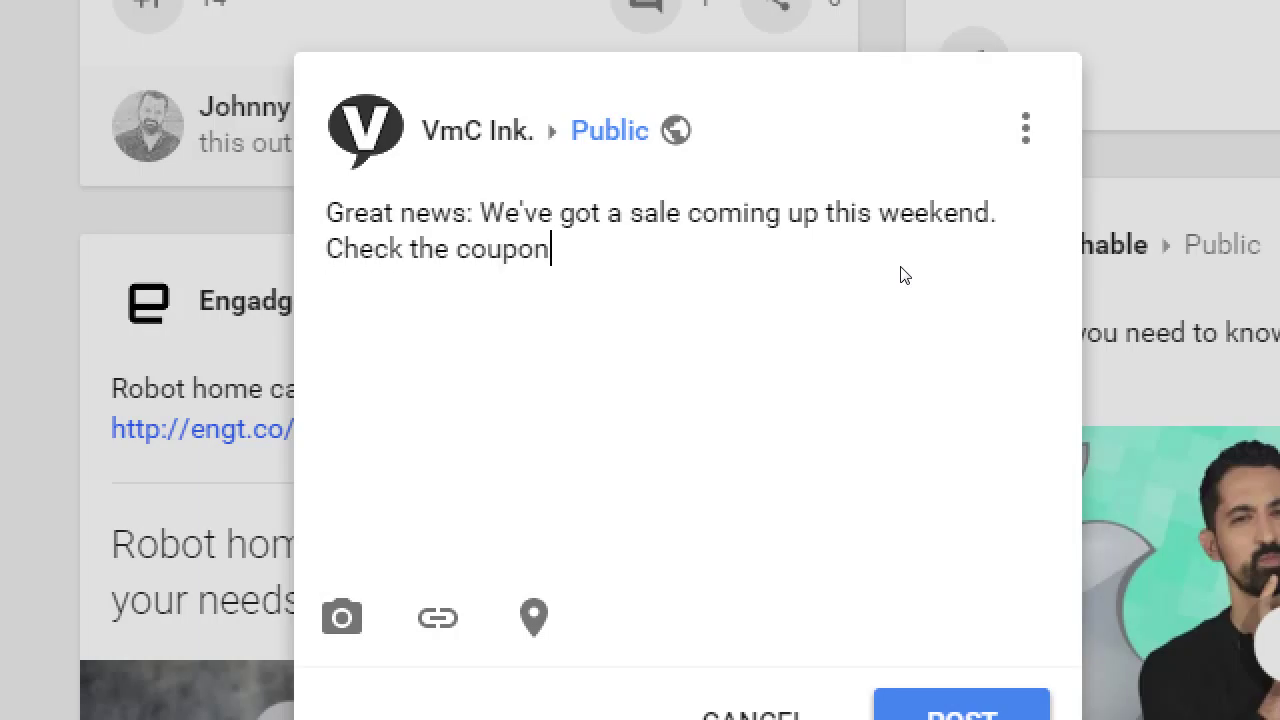
pyautogui.write(': http://aafads.com/vou')
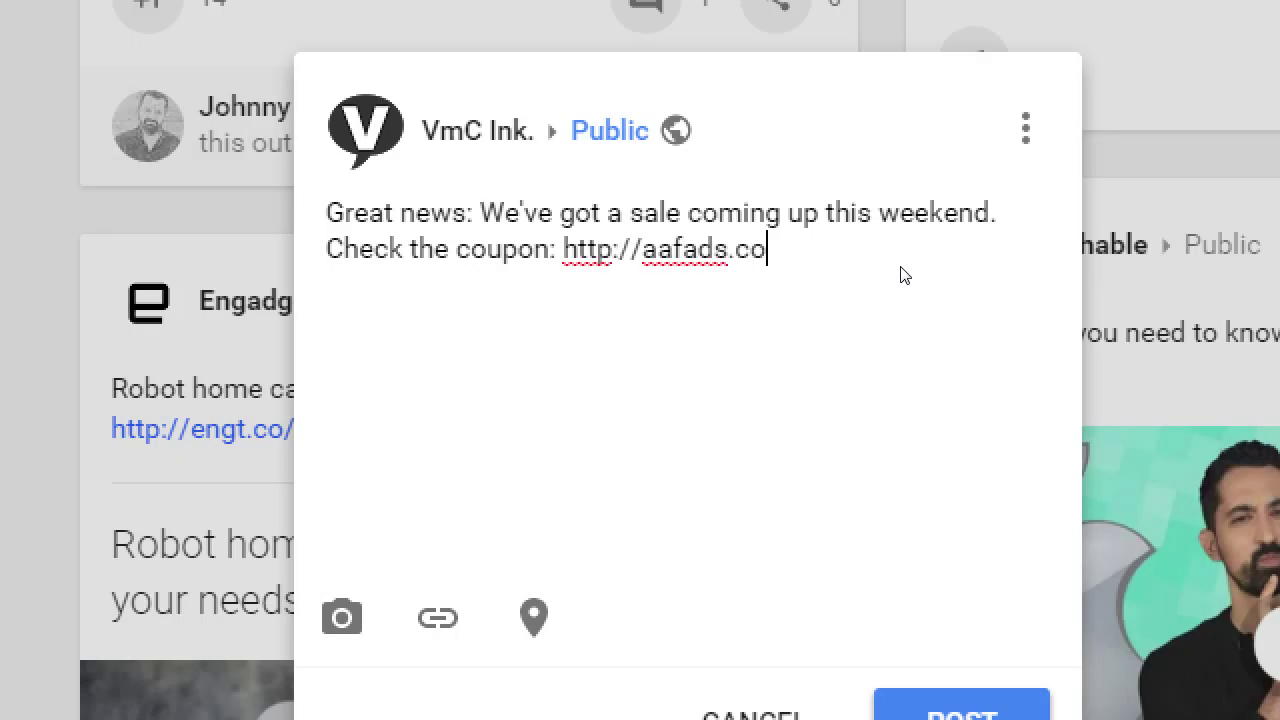
pyautogui.press('BackSpace')
pyautogui.press('BackSpace')
pyautogui.press('BackSpace')
pyautogui.write('coupon')
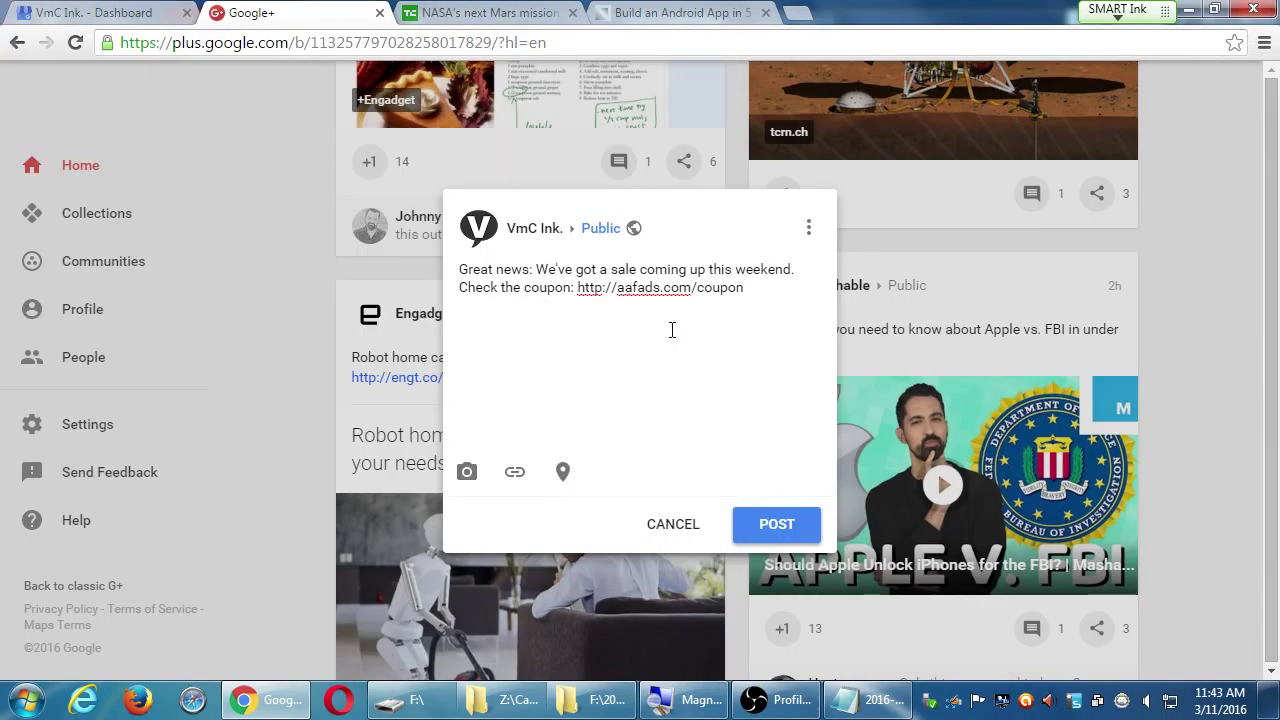
# Allow location access for the page and attach Balboa Park as the post's location.
pyautogui.click(565, 477)
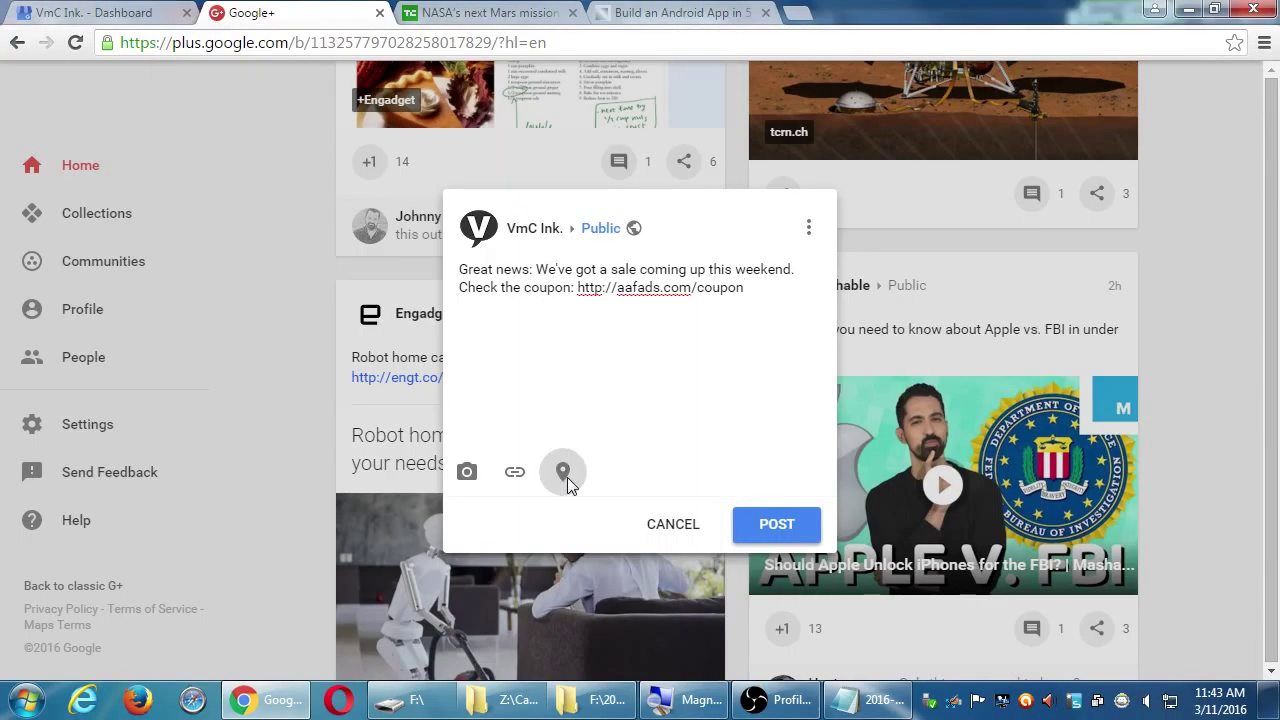
pyautogui.click(199, 153)
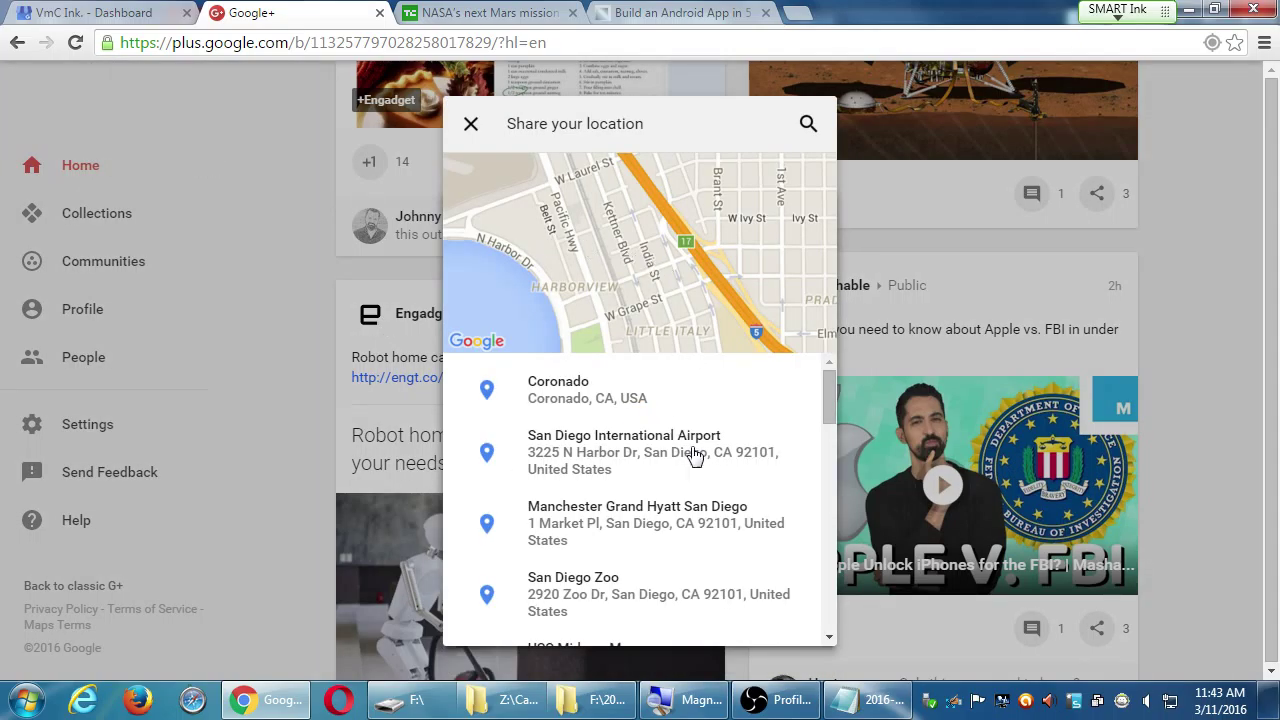
pyautogui.moveTo(823, 392); pyautogui.dragTo(829, 484)
pyautogui.click(565, 598)
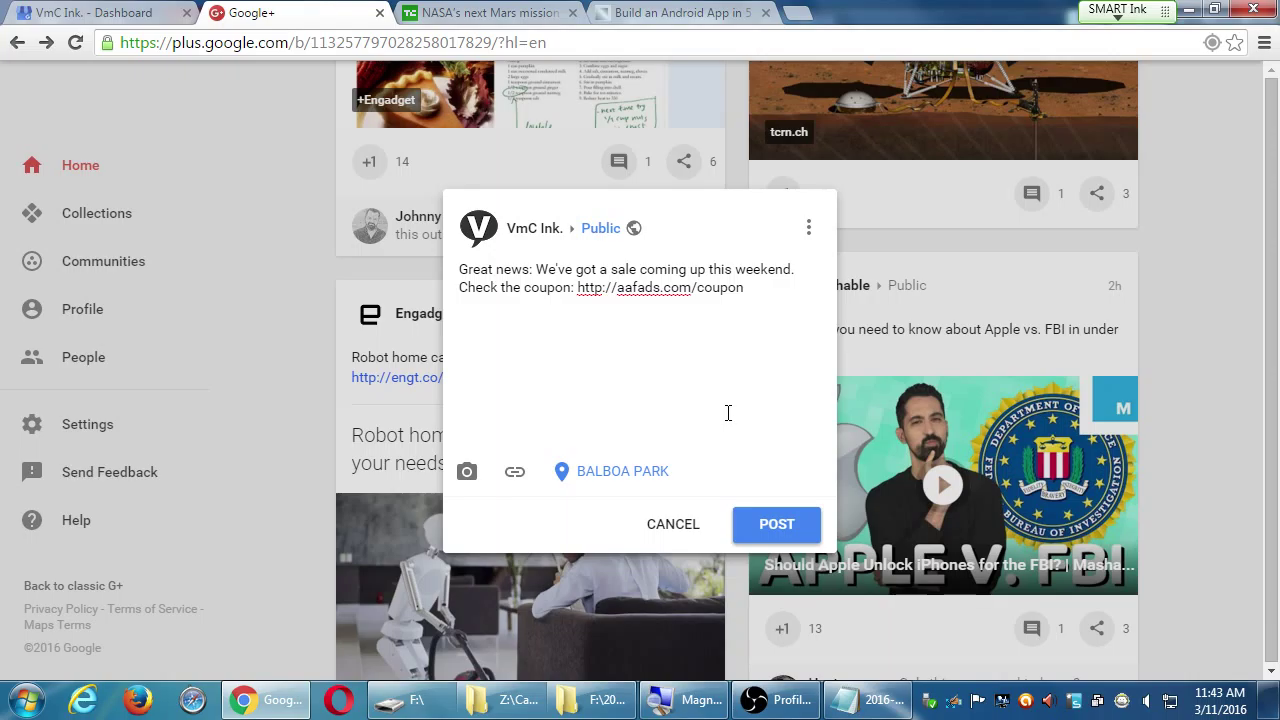
# Change the post's location to USS Midway Museum and publish the post.
pyautogui.click(652, 477)
pyautogui.click(563, 474)
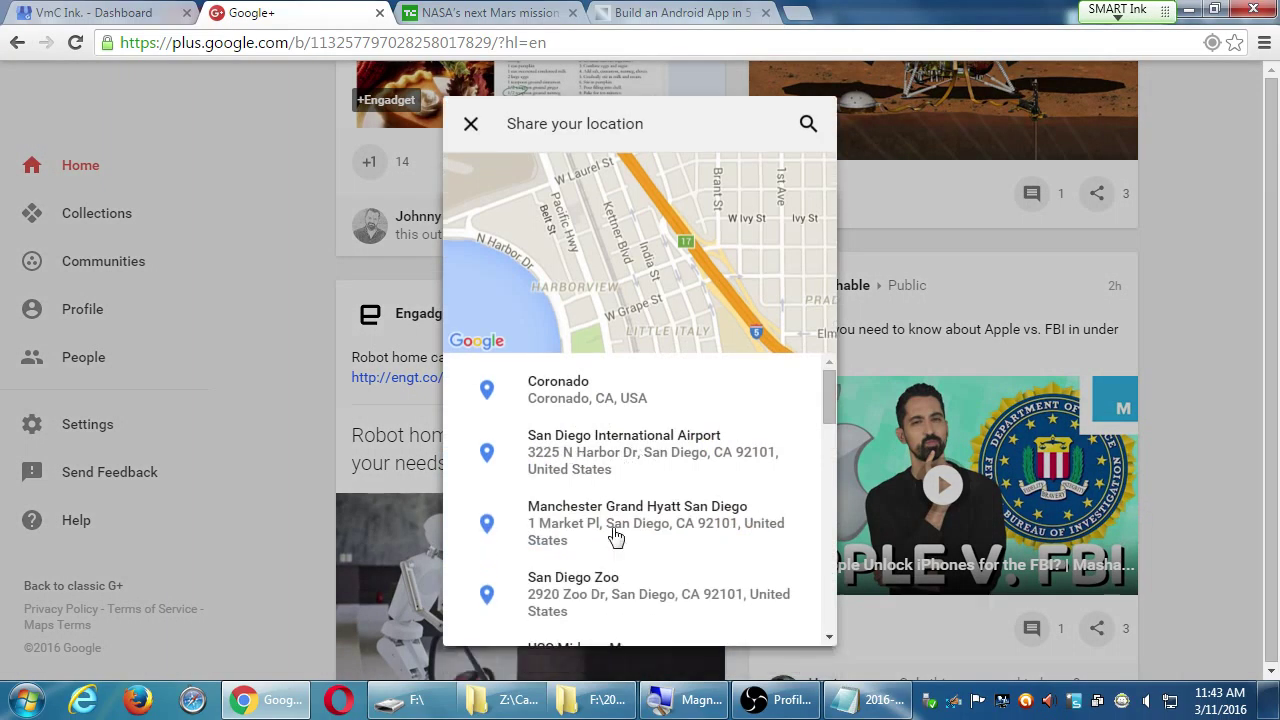
pyautogui.click(827, 607)
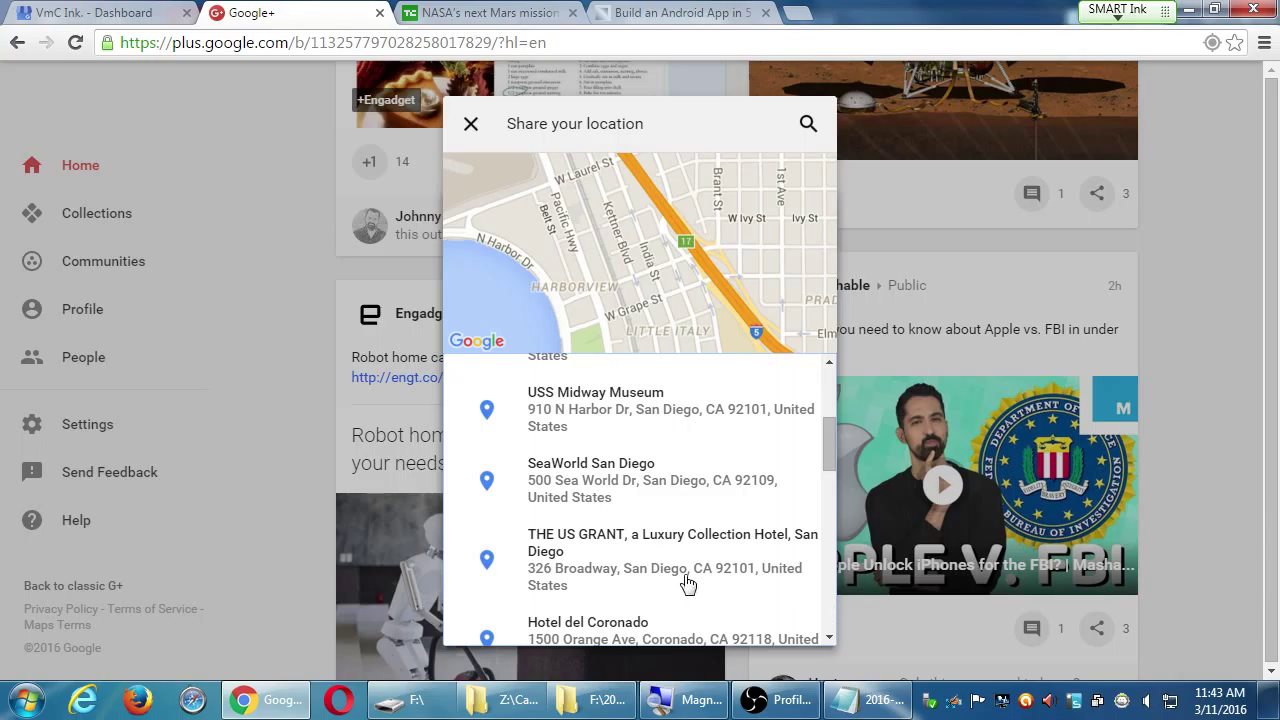
pyautogui.click(610, 432)
pyautogui.click(786, 524)
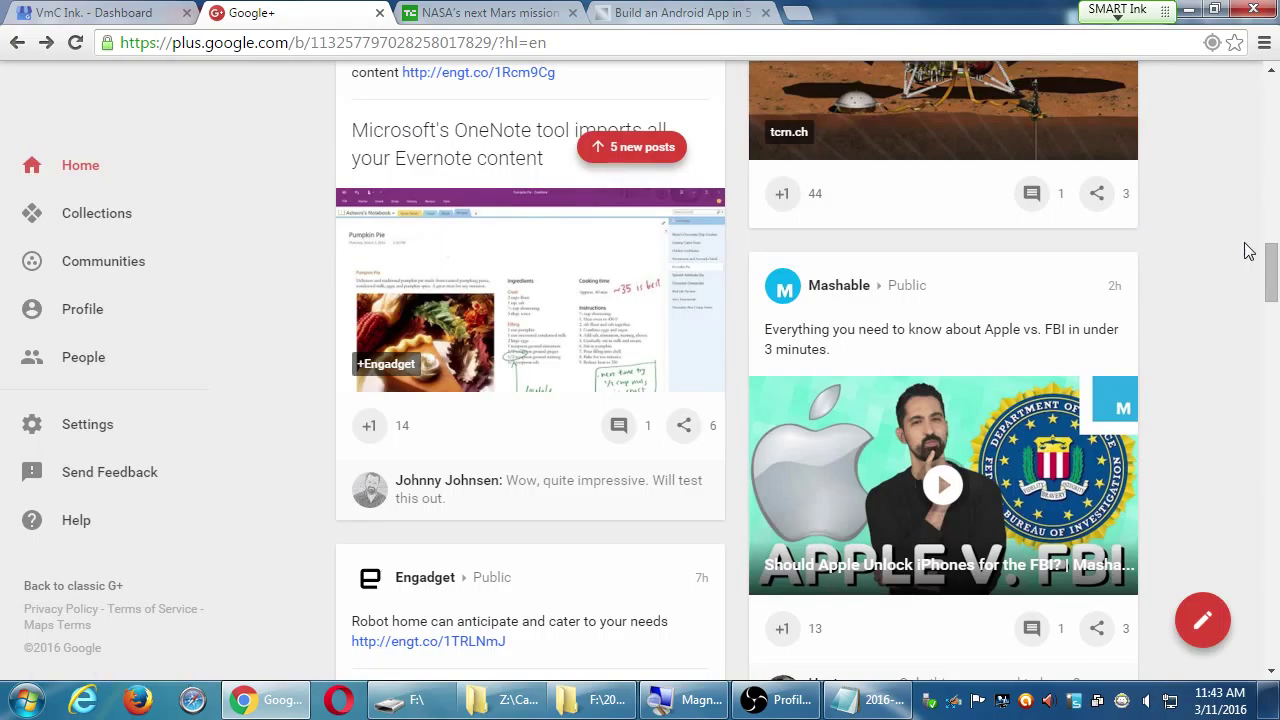
# Review the published coupon post with its location in the home feed and browse the posts below it.
pyautogui.scroll(6, 1243, 279)
pyautogui.scroll(5, 1240, 279)
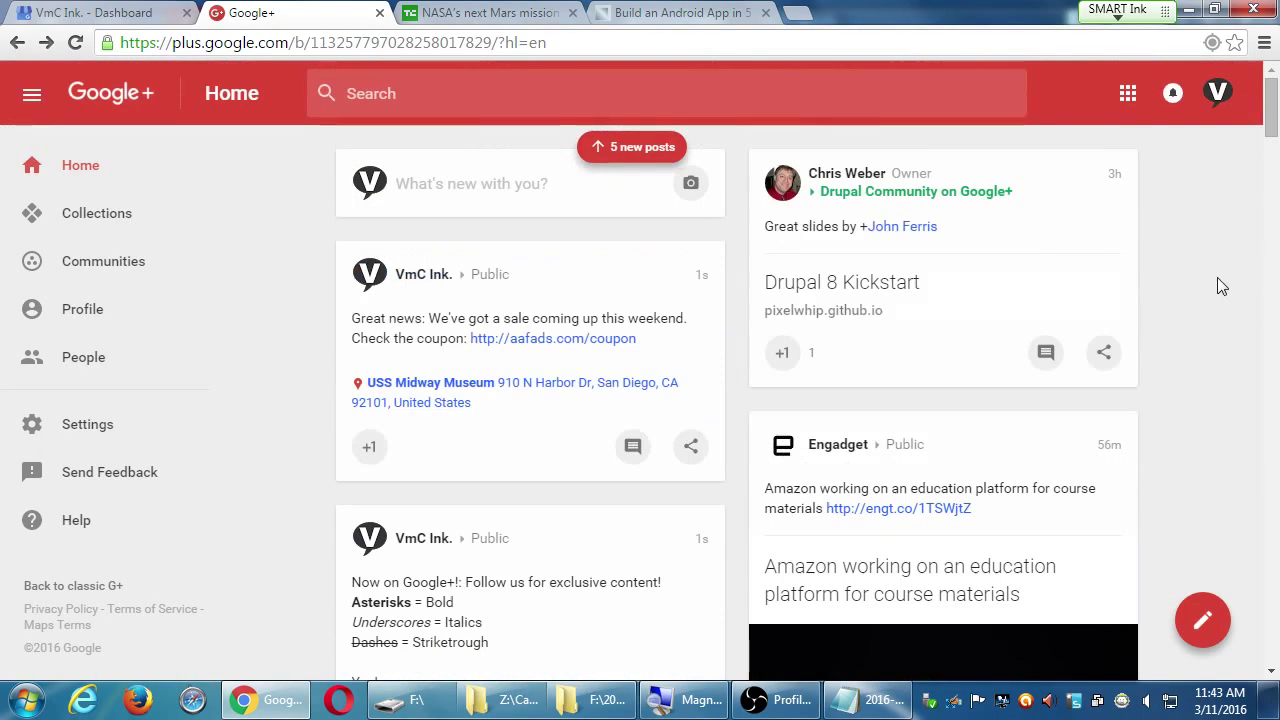
pyautogui.scroll(-10, 1080, 500)
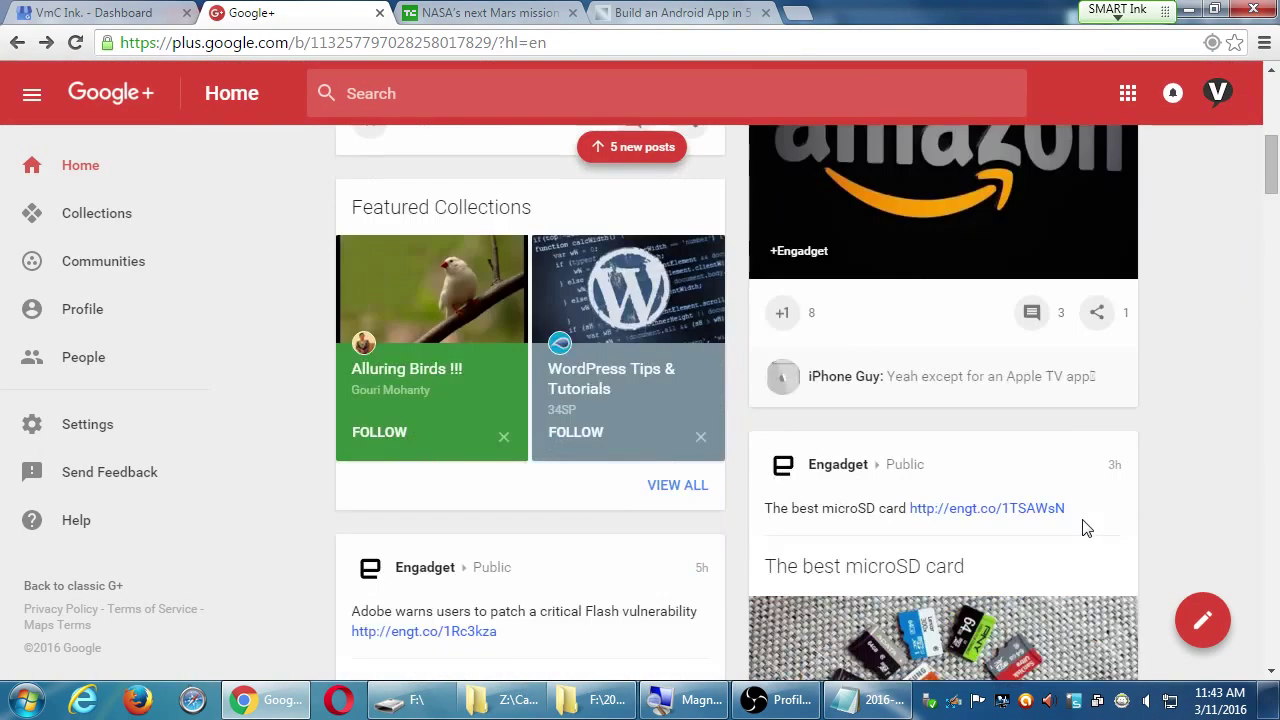
pyautogui.scroll(-12, 1088, 530)
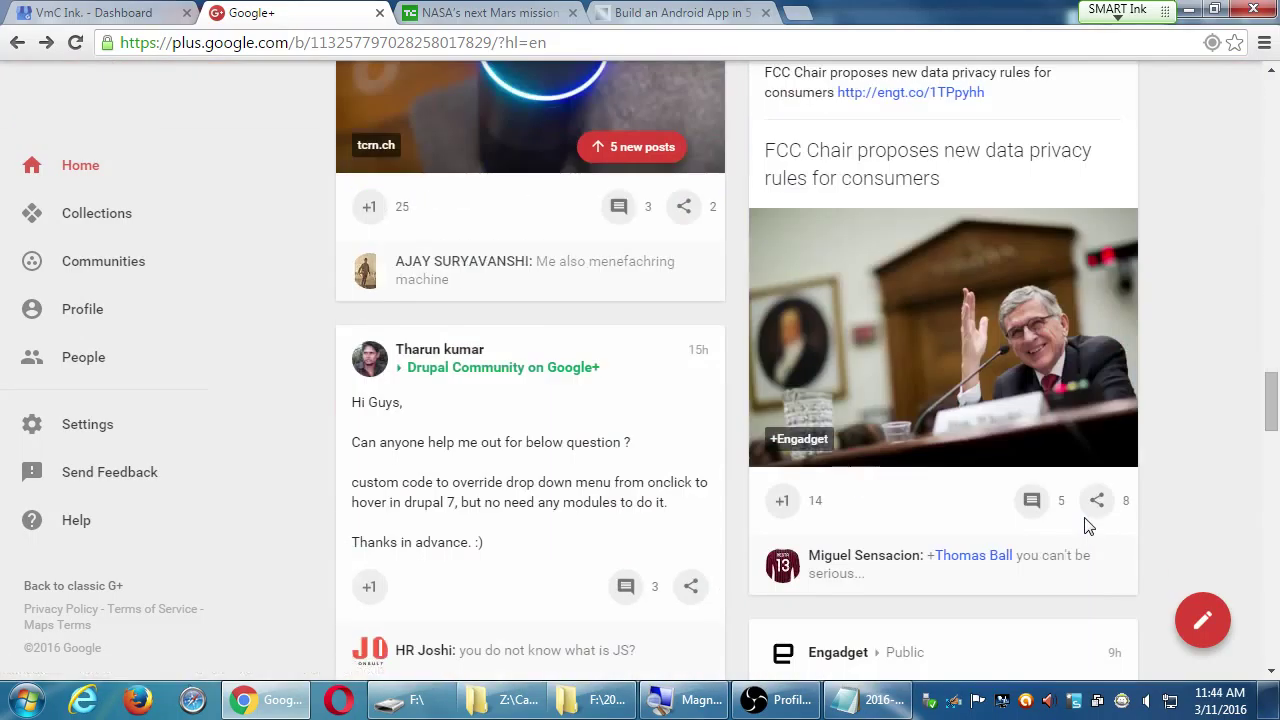
pyautogui.scroll(1, 1090, 525)
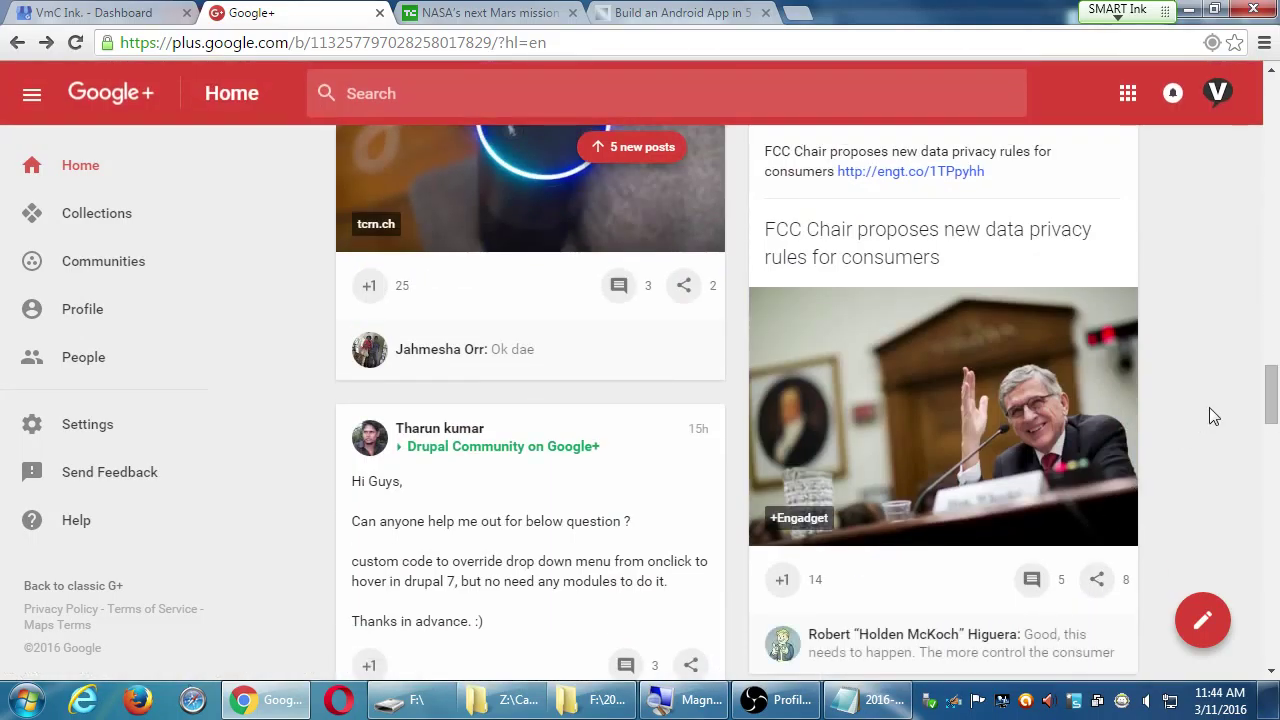
# Open a blank new post, switch to the notes in the text editor and add "Hashtags are keywords attached to a post (or tweet)" at the end.
pyautogui.click(1200, 625)
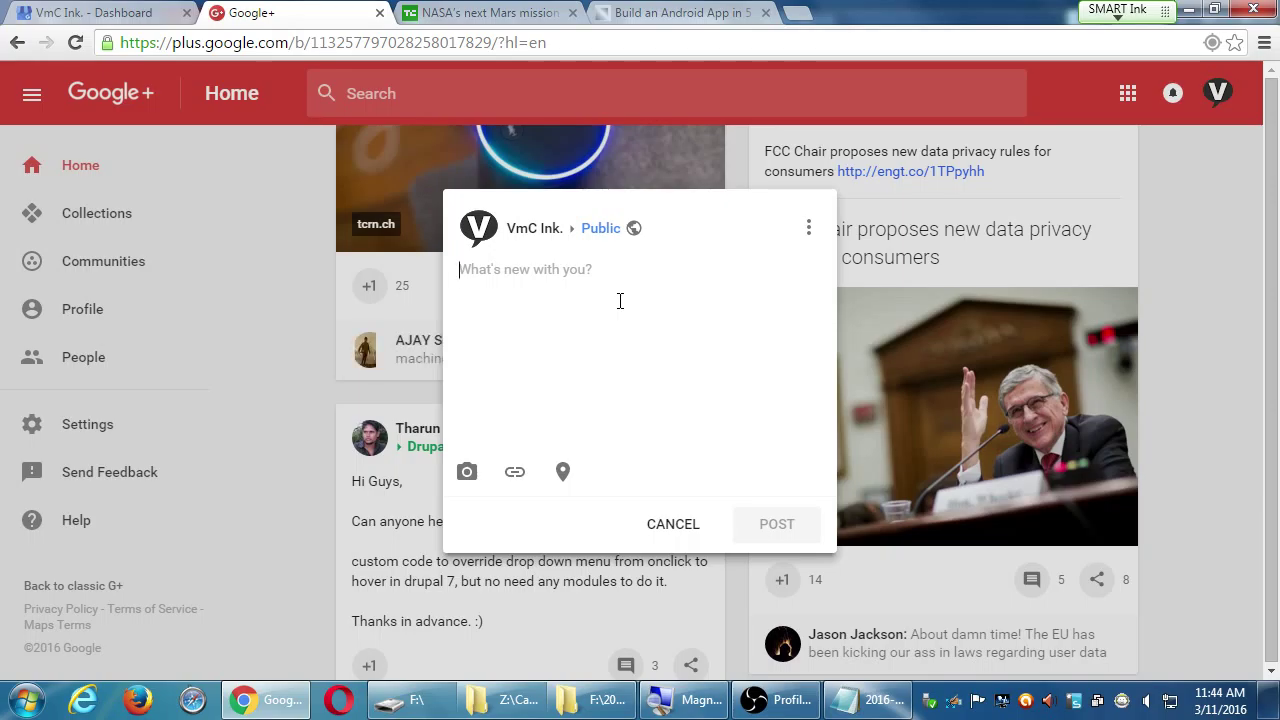
pyautogui.click(887, 711)
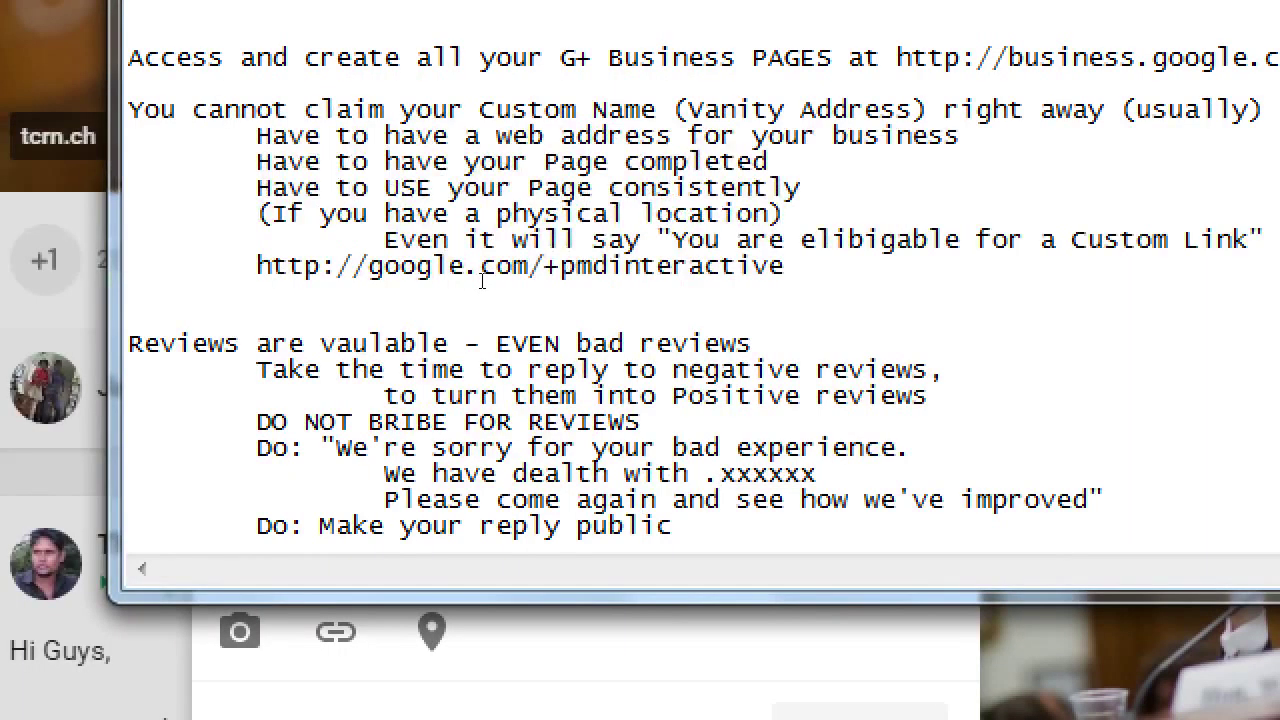
pyautogui.press('Return')
pyautogui.press('Return')
pyautogui.press('Return')
pyautogui.write('Has')
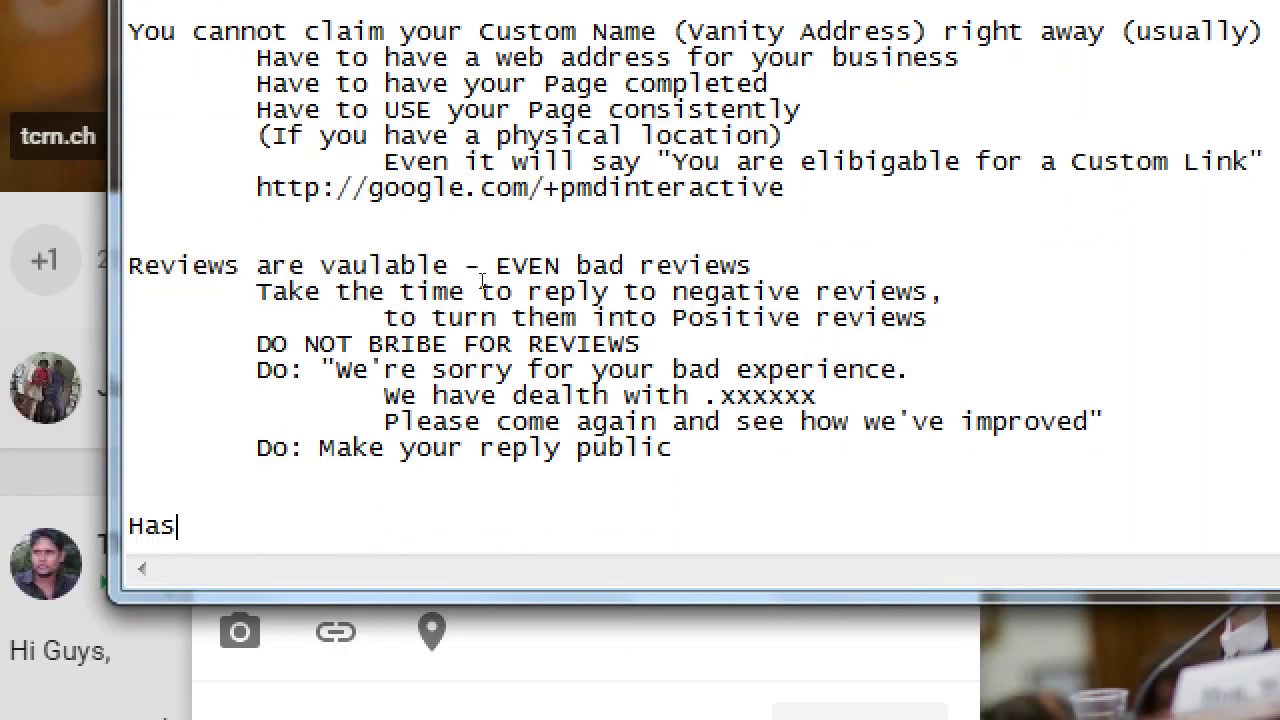
pyautogui.write('htags are k')
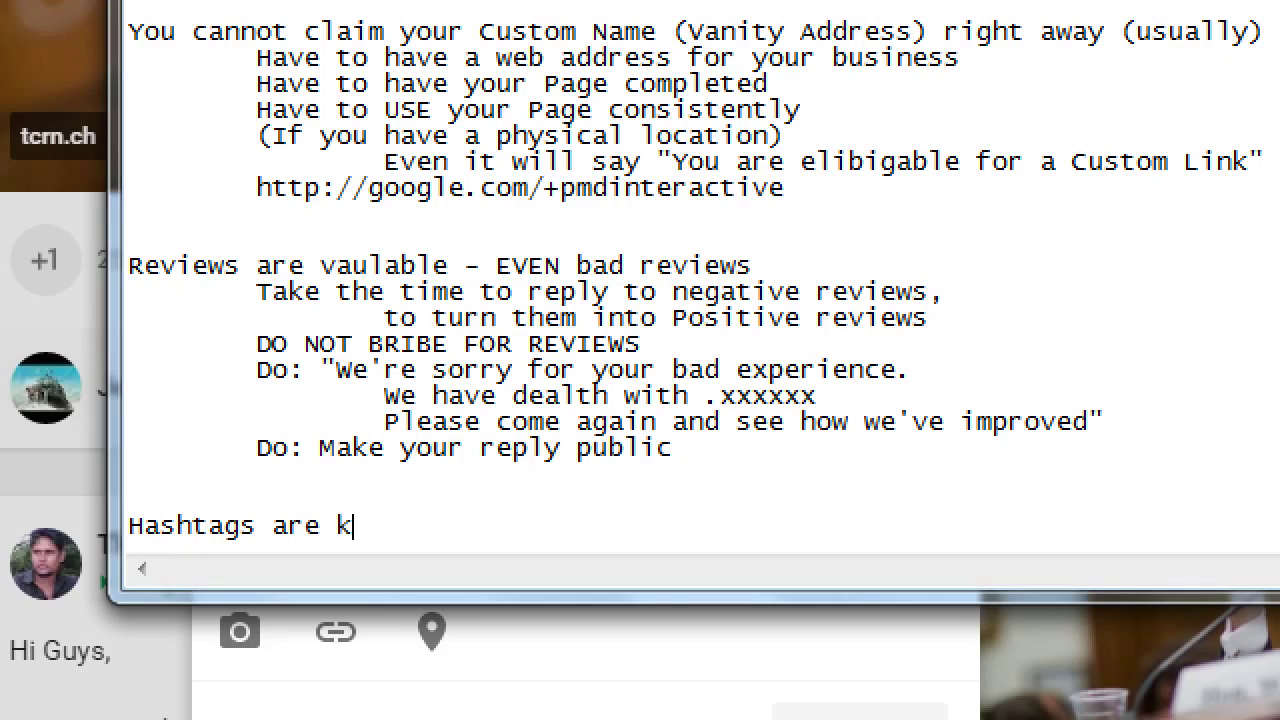
pyautogui.write('eywords att')
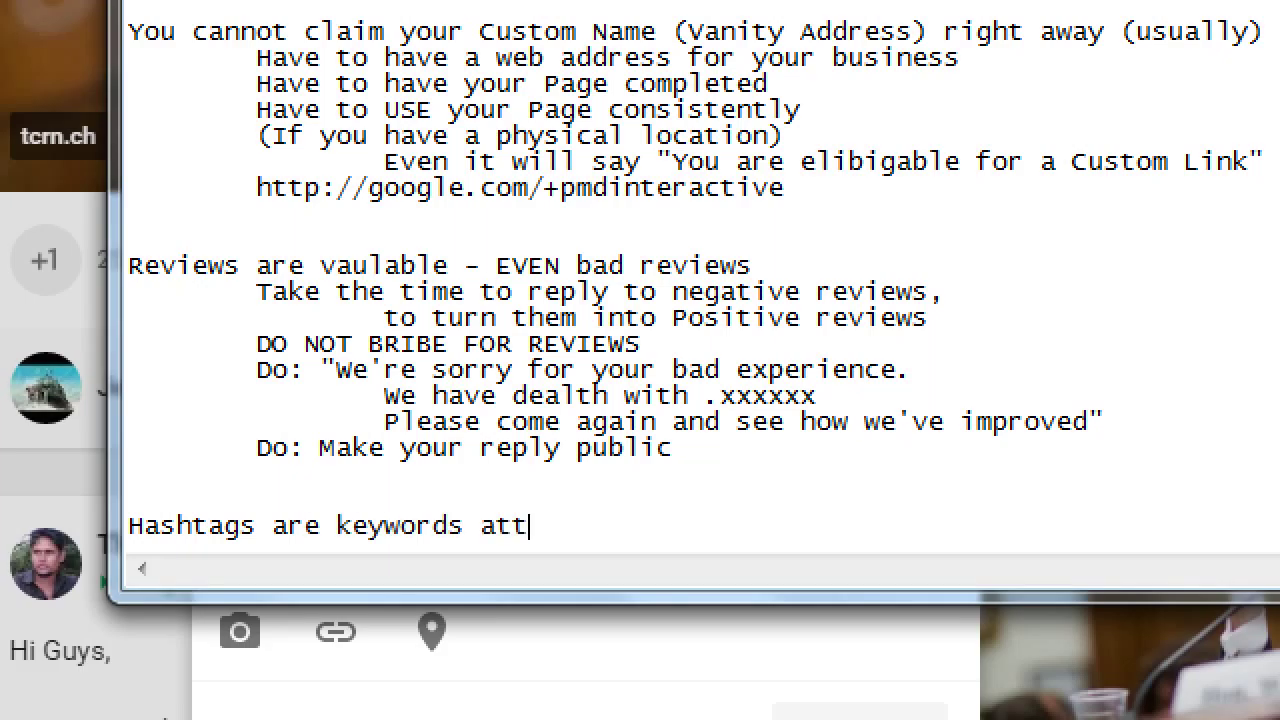
pyautogui.write('ached to a post ')
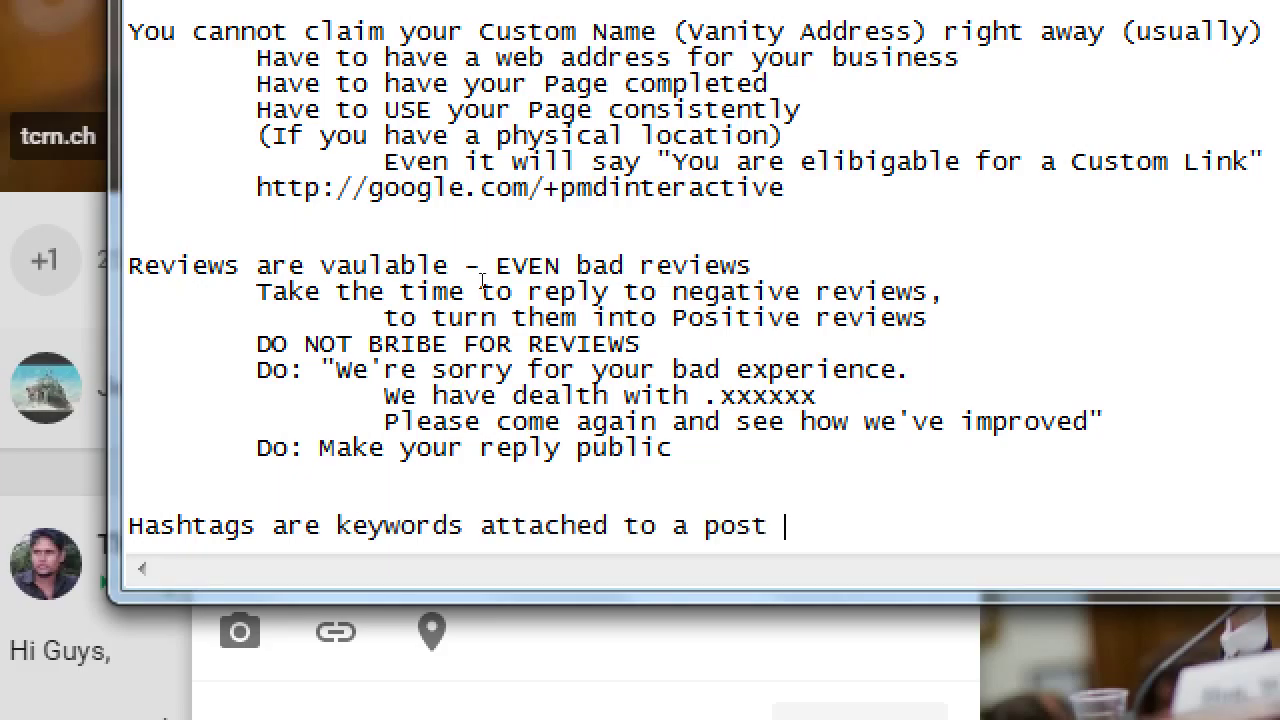
pyautogui.write('(or tweet)')
pyautogui.press('Return')
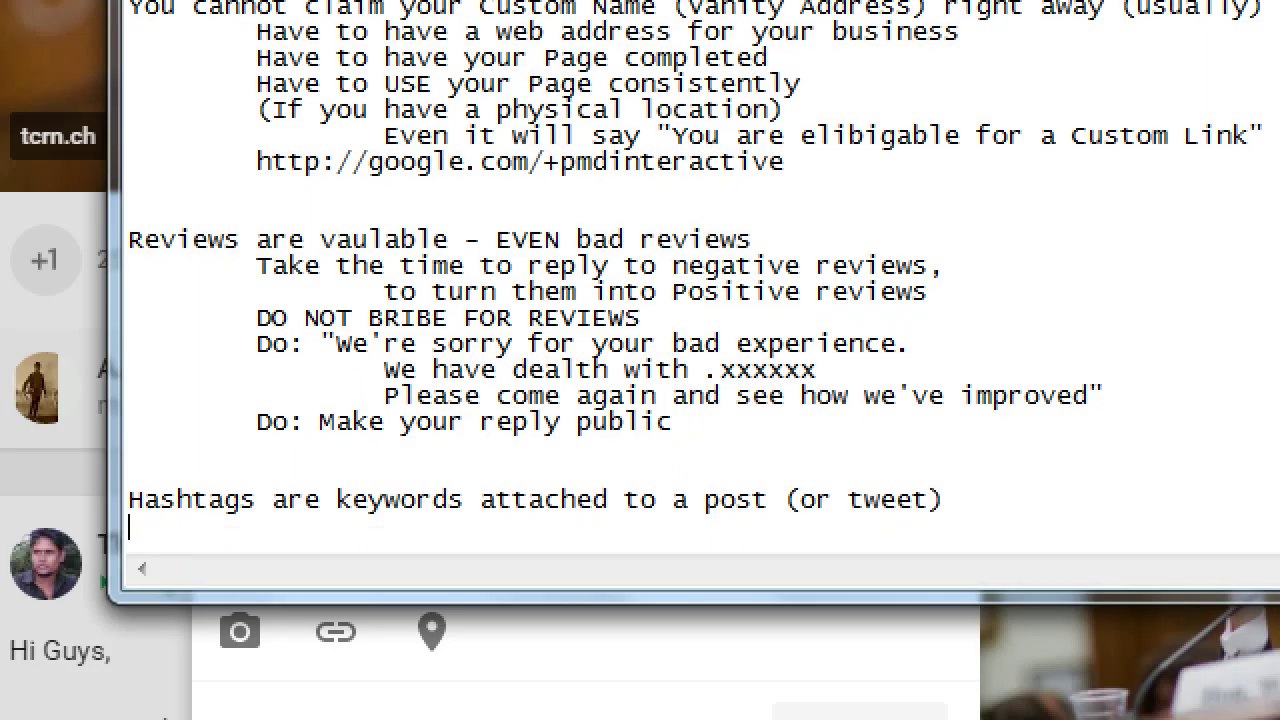
# Add the indented sub-point "Hashtags are active links" under the hashtag definition in the notes.
pyautogui.press('Tab')
pyautogui.write('Hashtags a')
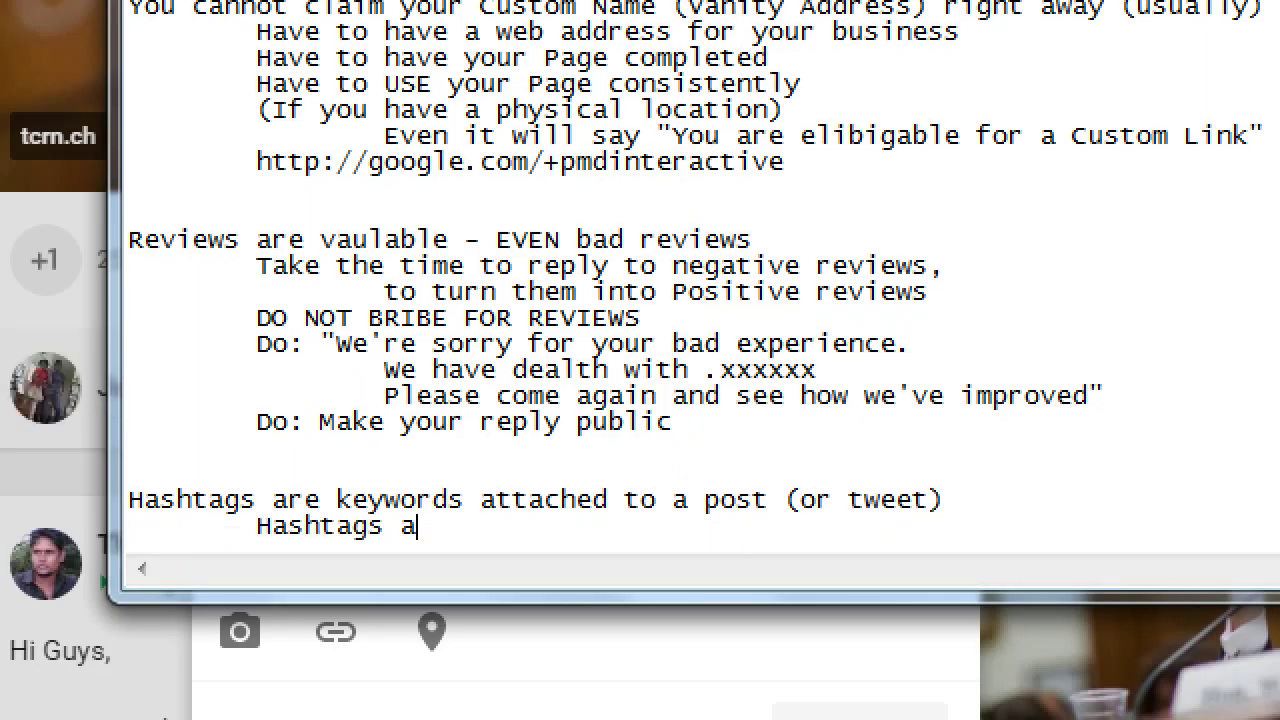
pyautogui.write('re active links')
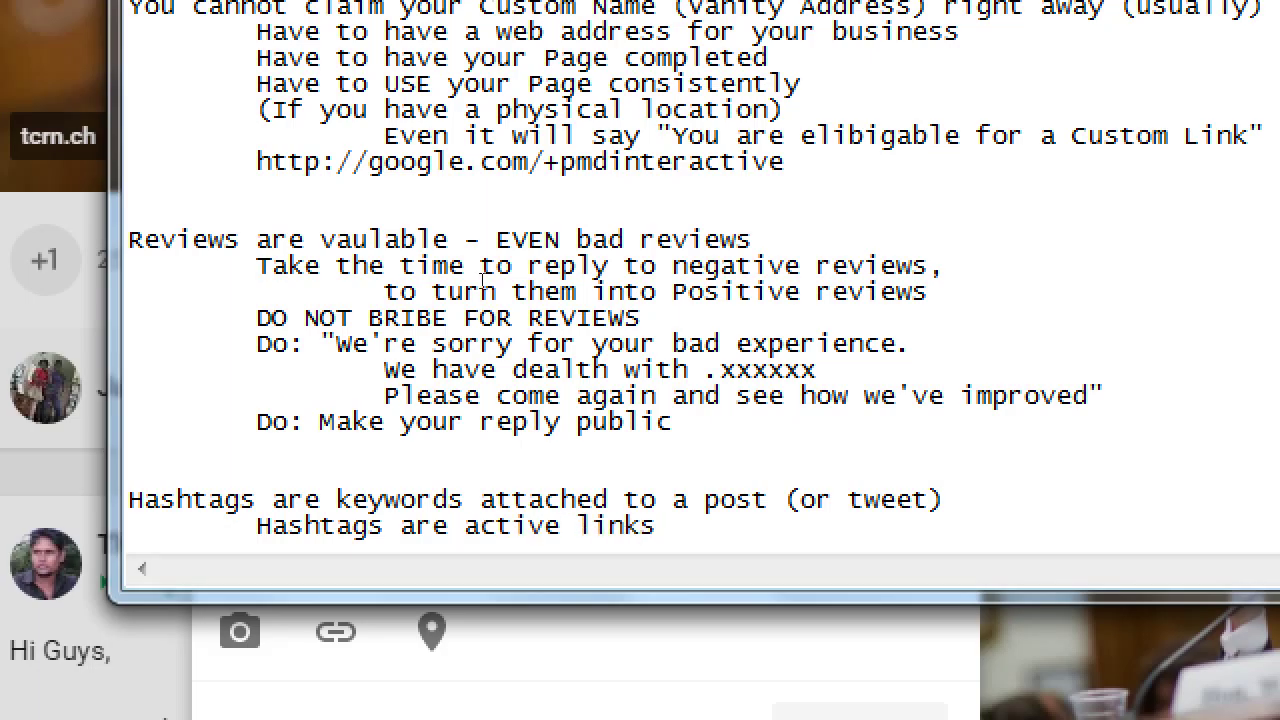
# Add the indented sub-point "Hashtags help organize you into trends" below the active-links line in the notes.
pyautogui.press('Return')
pyautogui.press('Tab')
pyautogui.write('Hasht')
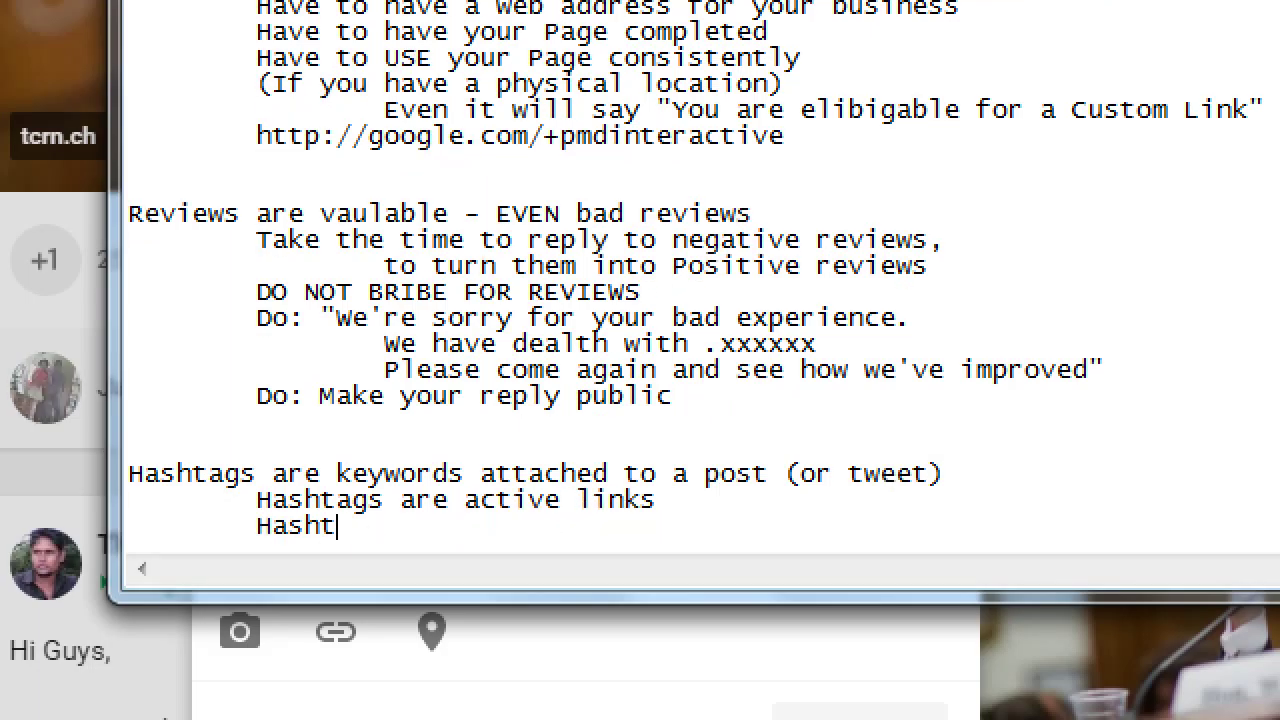
pyautogui.write('ags o')
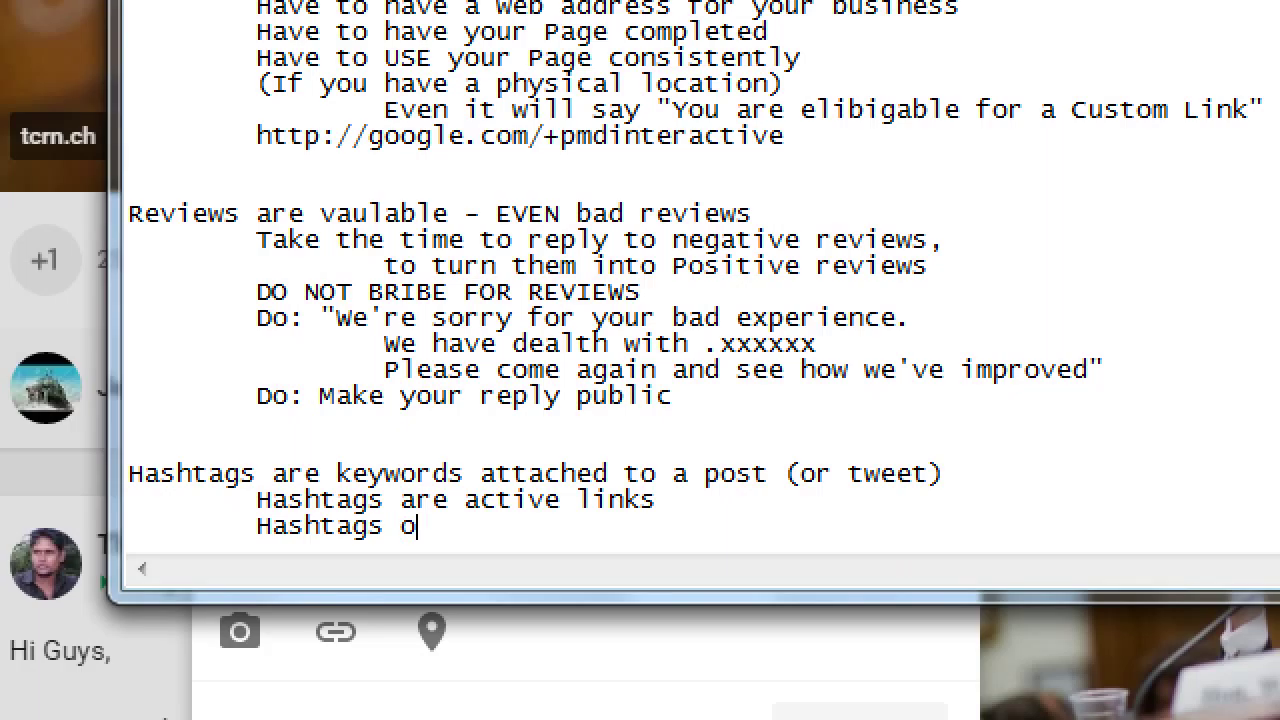
pyautogui.press('BackSpace')
pyautogui.write('help org')
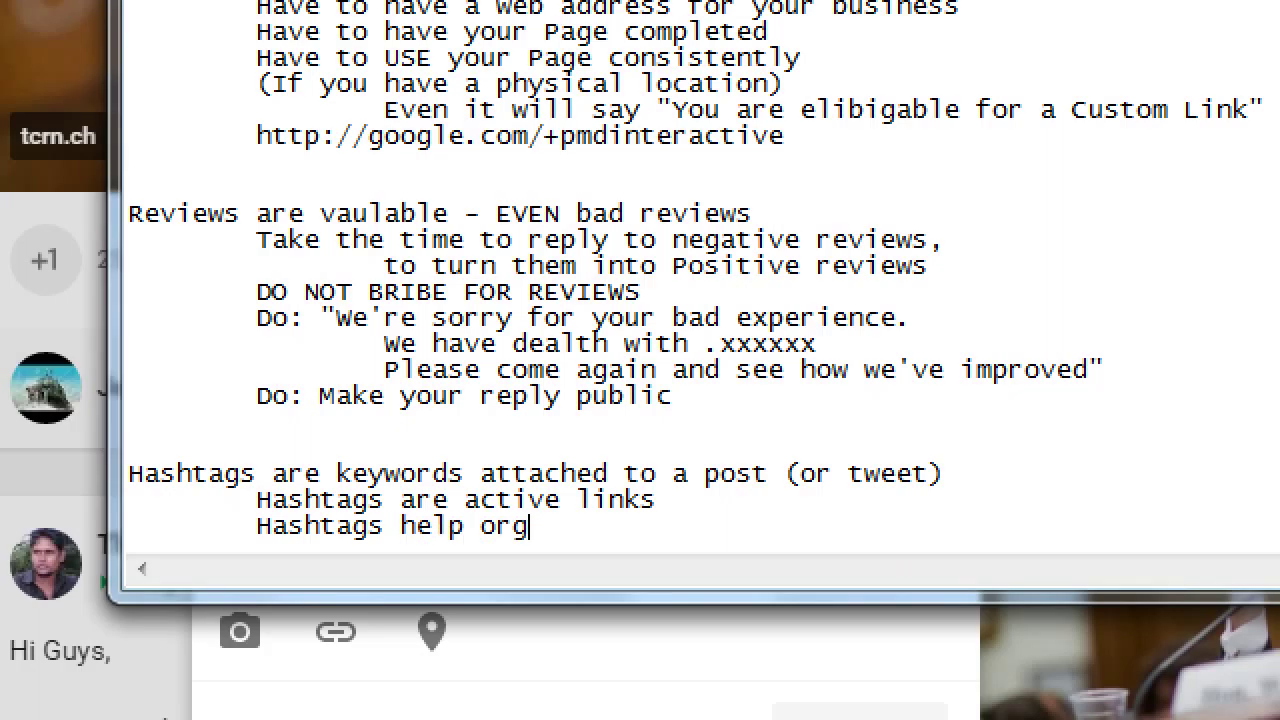
pyautogui.write('anize you')
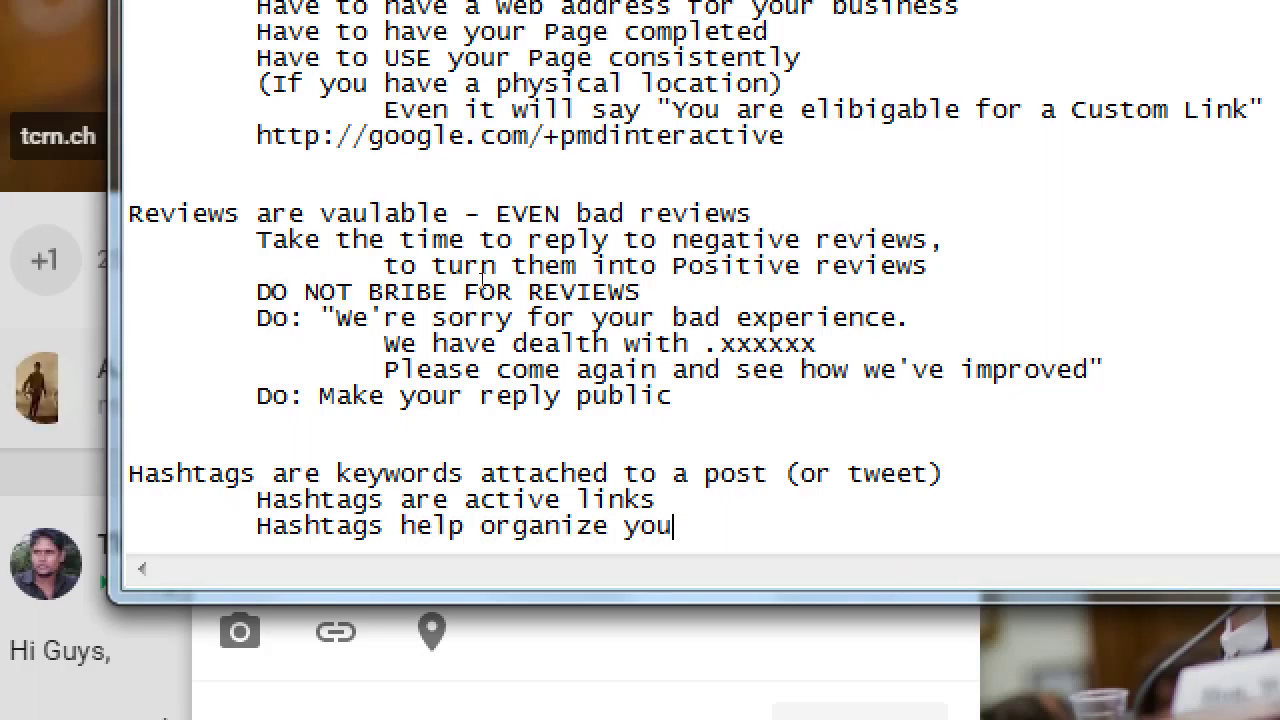
pyautogui.write(' into ')
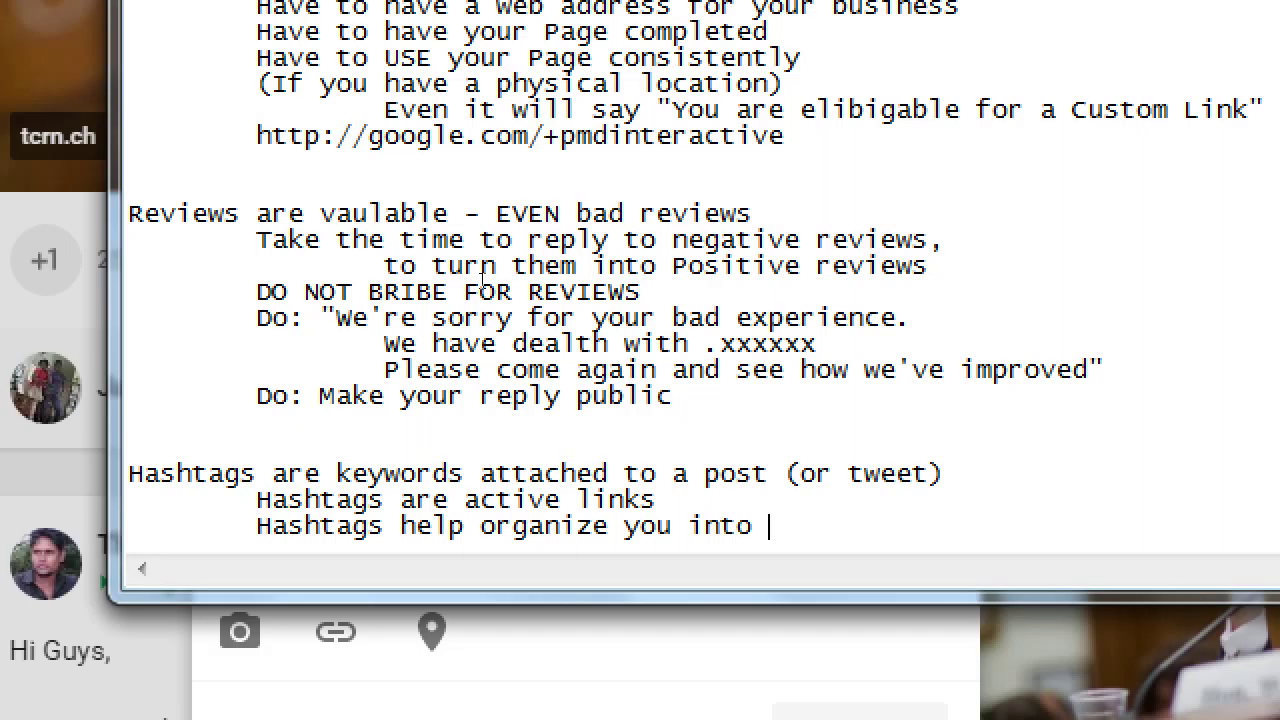
pyautogui.write('trends')
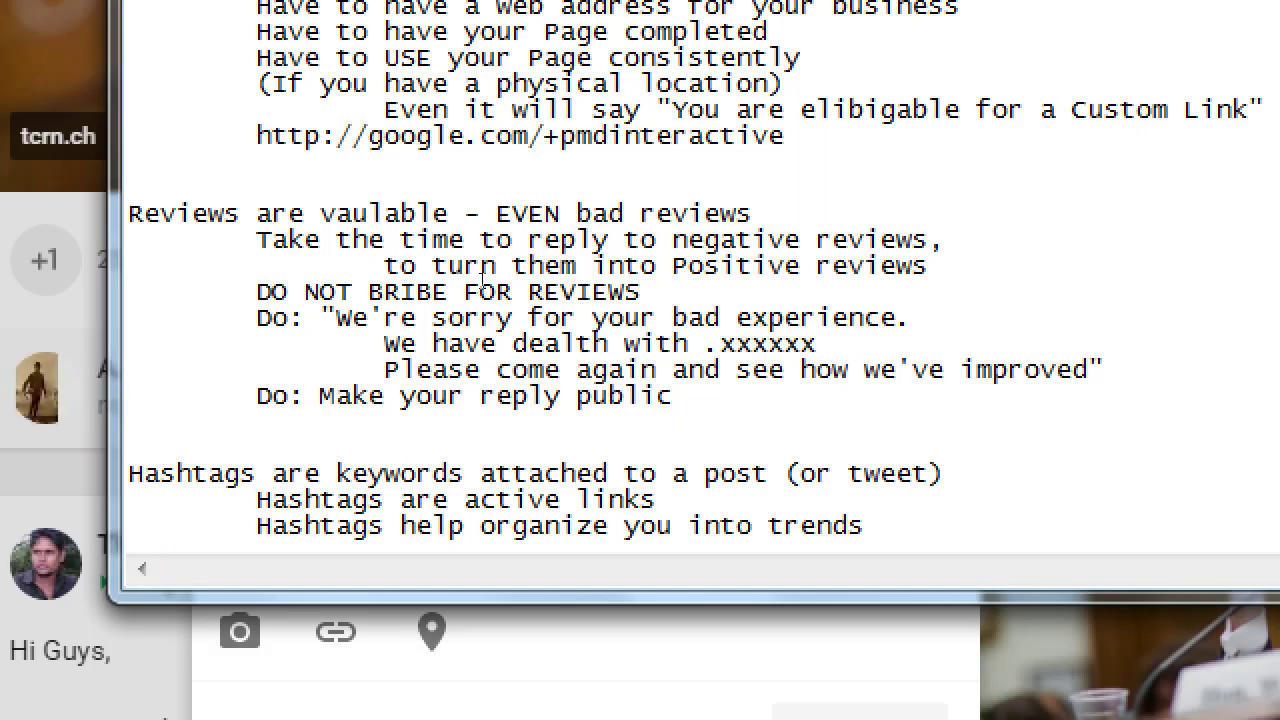
# List the example hashtags #SB50 and #VBYum on separate indented lines below the trends sub-point.
pyautogui.press('Return')
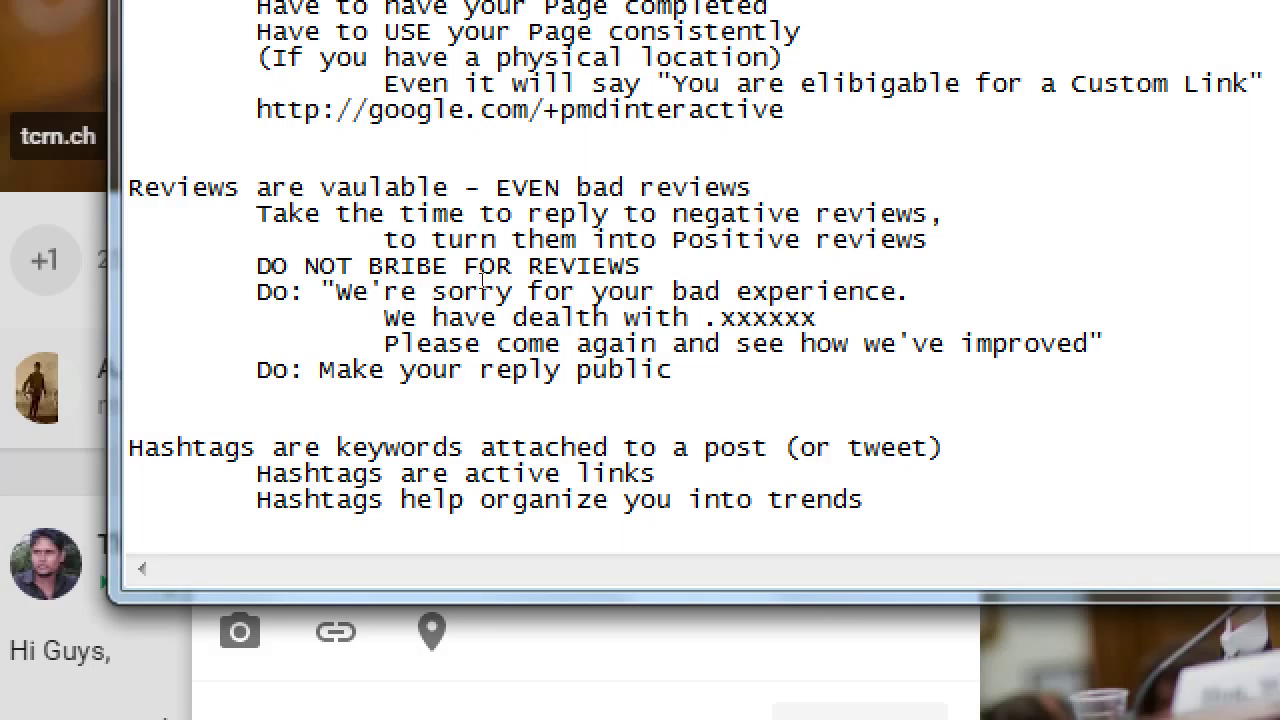
pyautogui.write('#SB50')
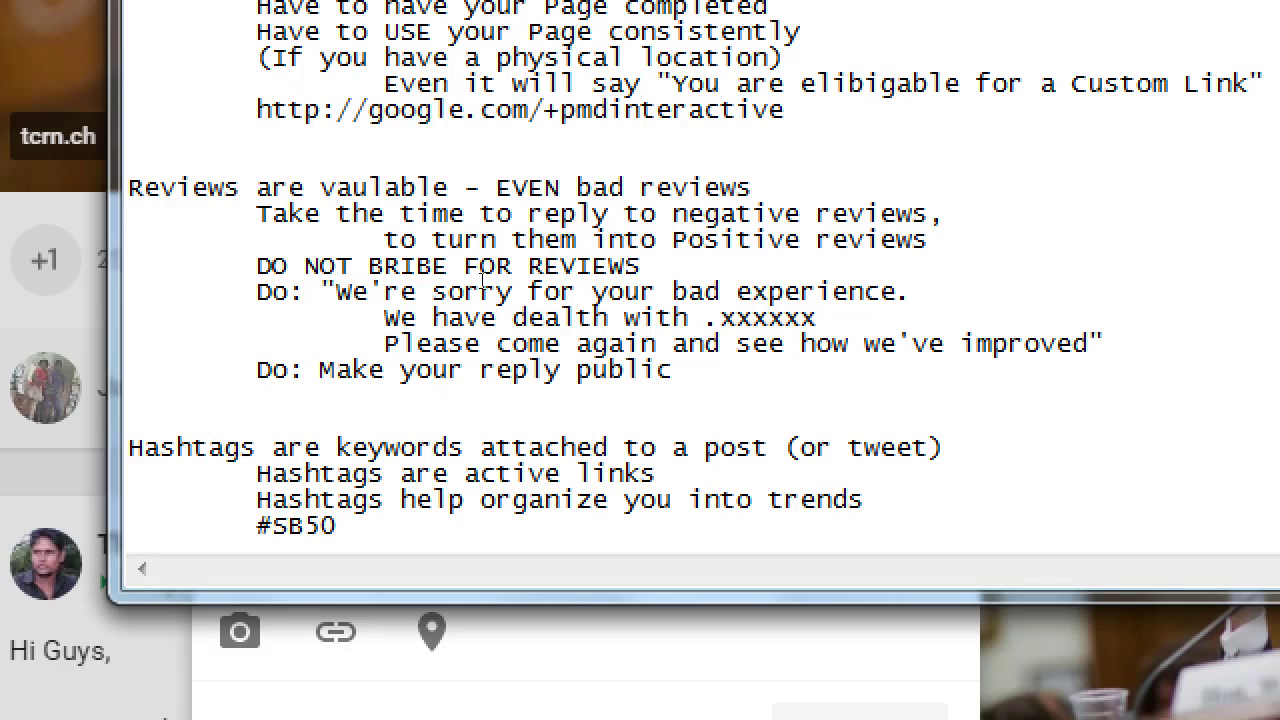
pyautogui.press('Return')
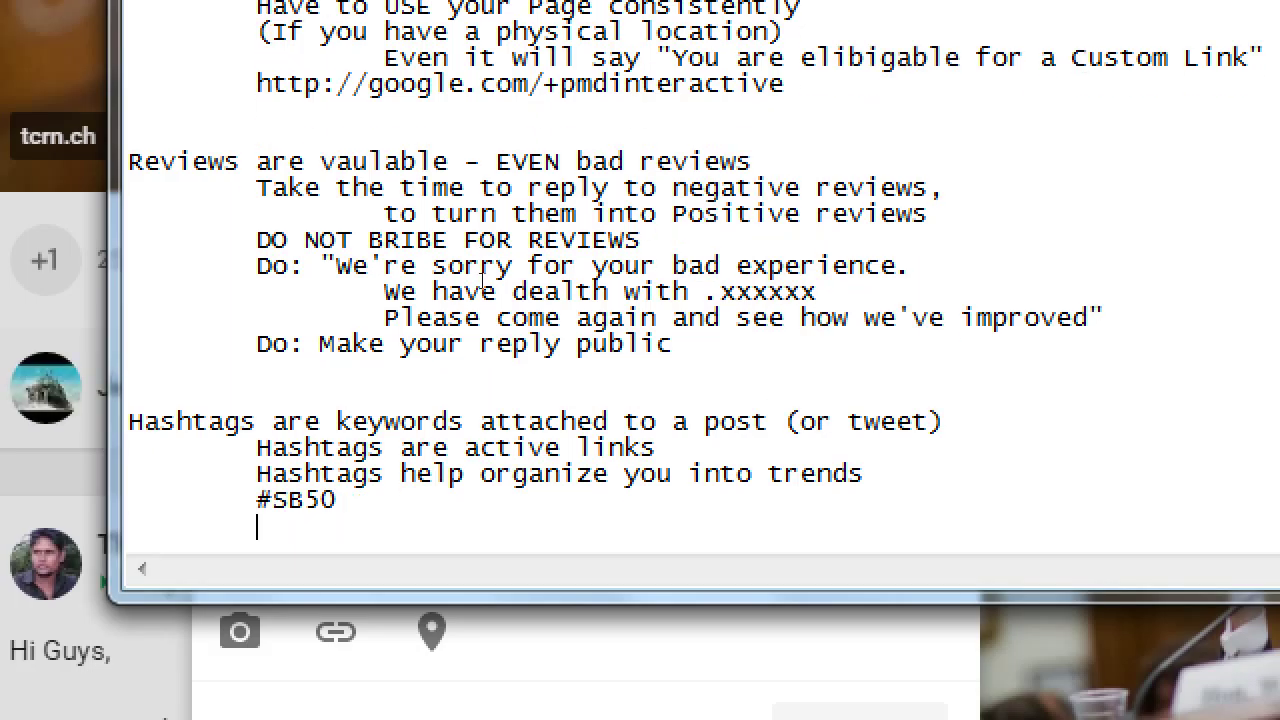
pyautogui.write('#Vb')
pyautogui.press('BackSpace')
pyautogui.press('BackSpace')
pyautogui.write('VB')
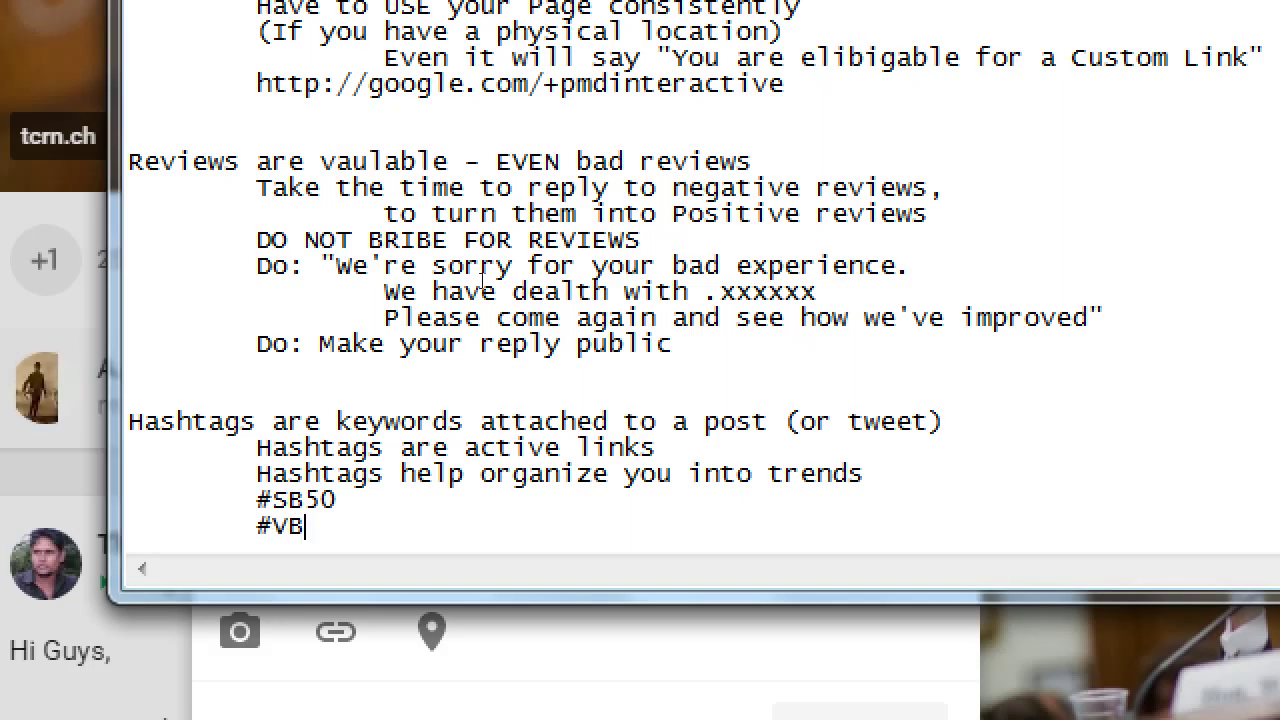
pyautogui.write('Yum')
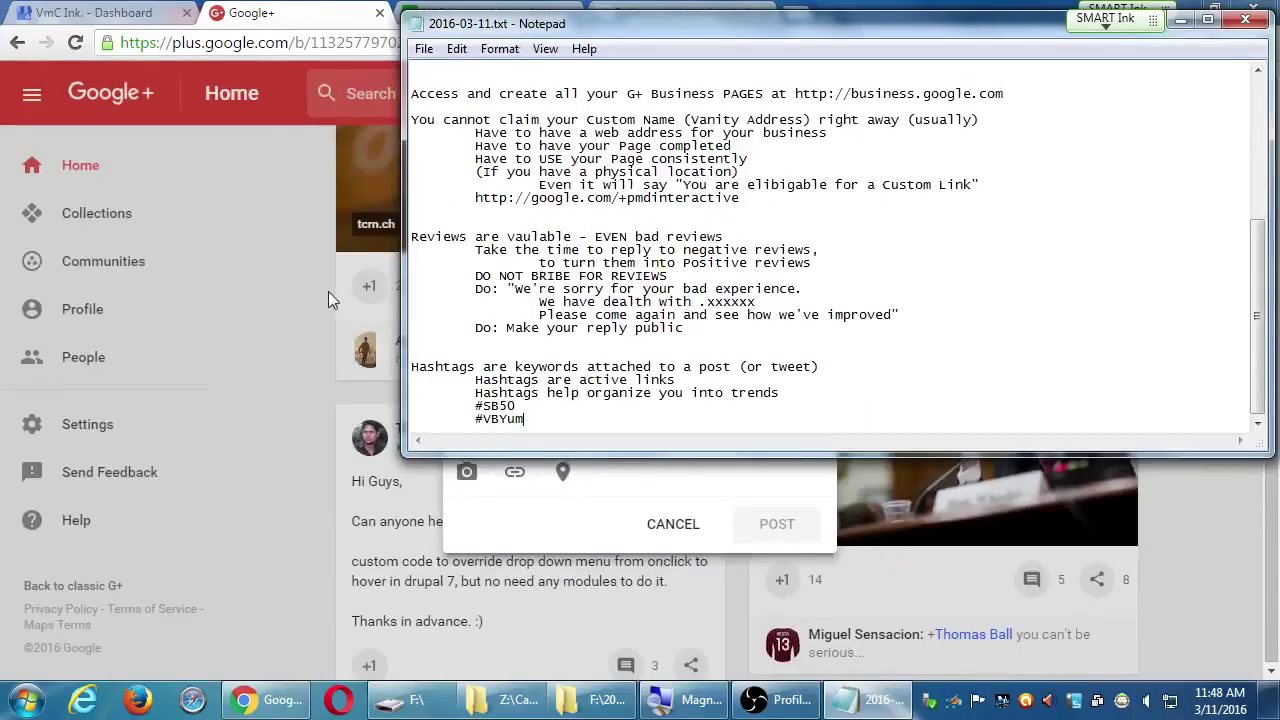
# Switch back to Google+ in the browser and search for #sb50.
pyautogui.click(283, 293)
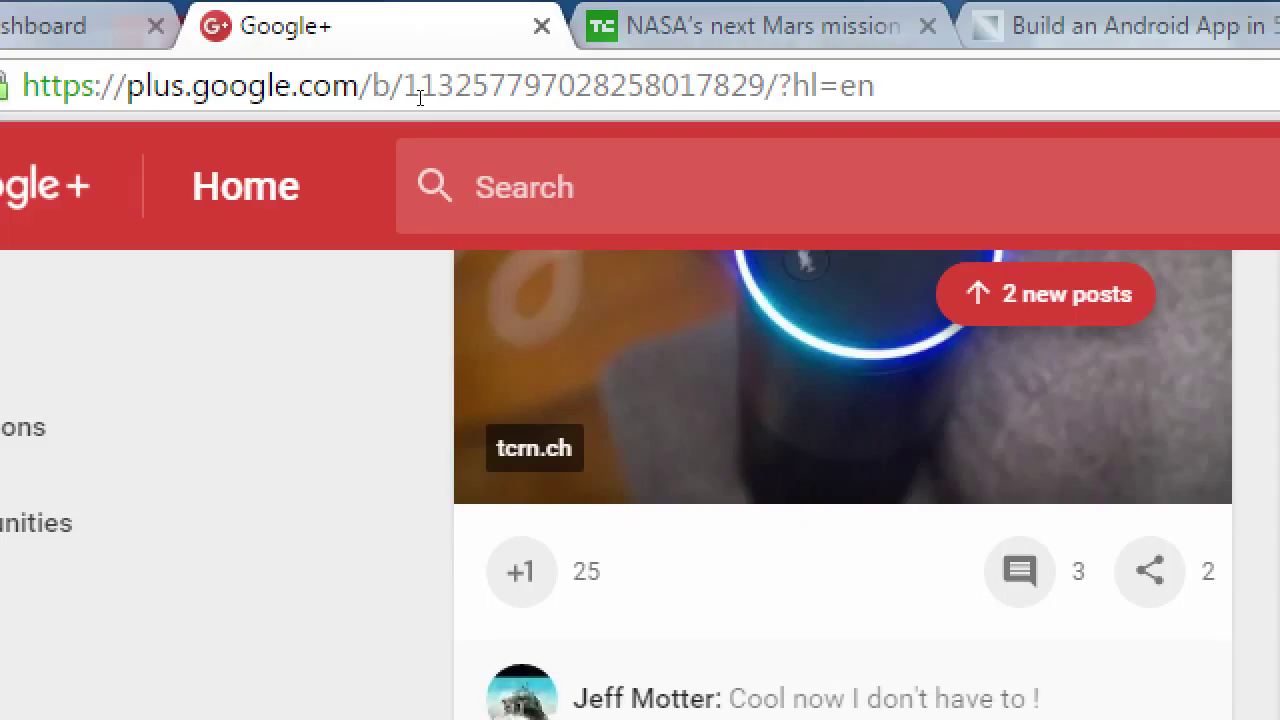
pyautogui.press('/')
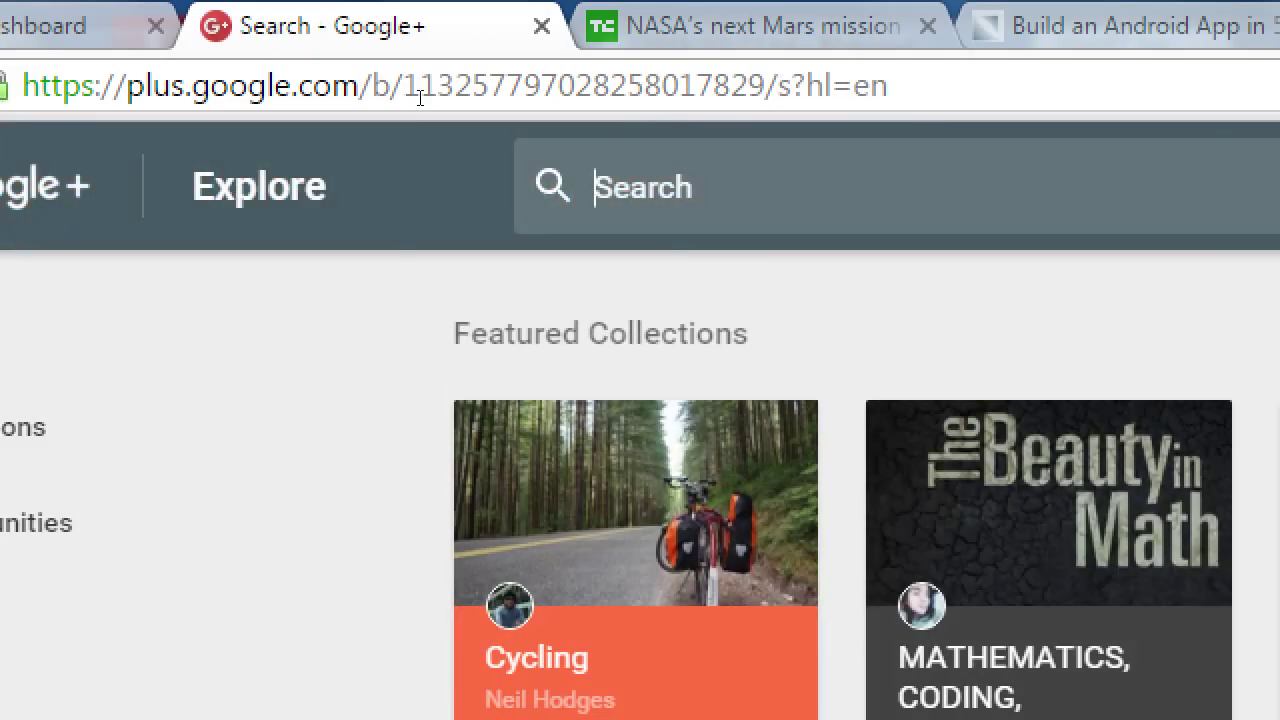
pyautogui.write('#s')
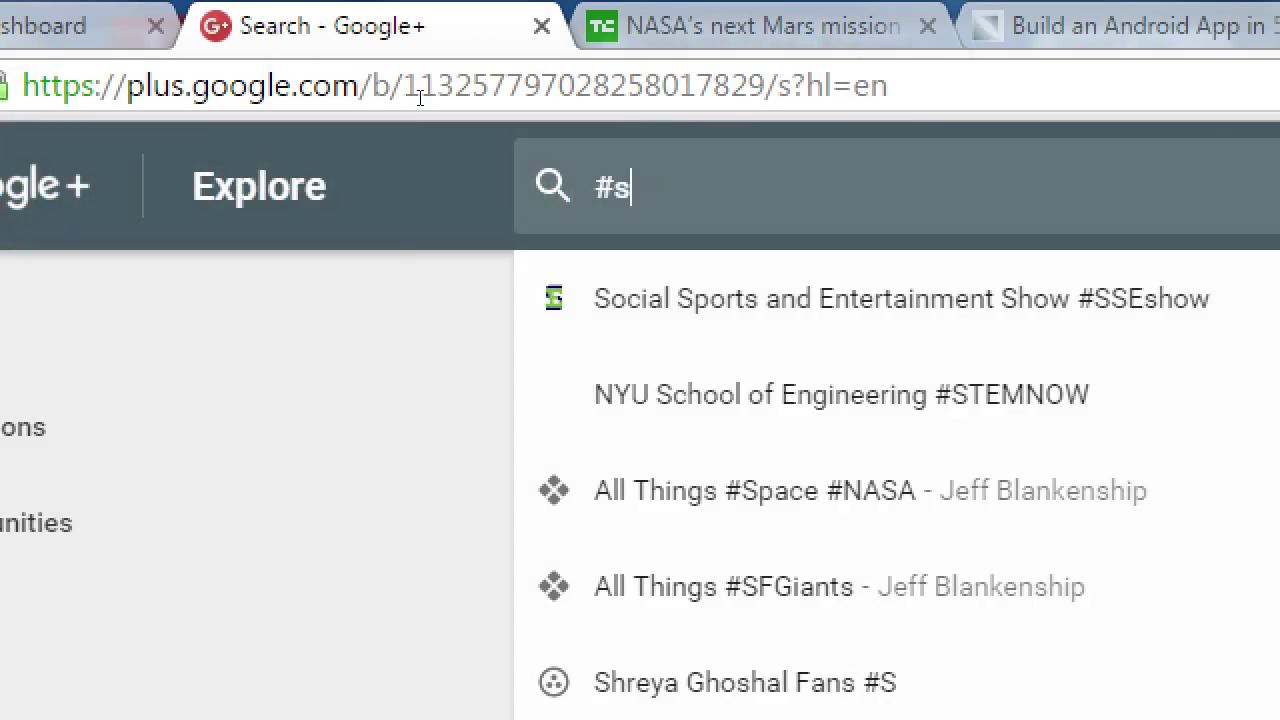
pyautogui.write('b50')
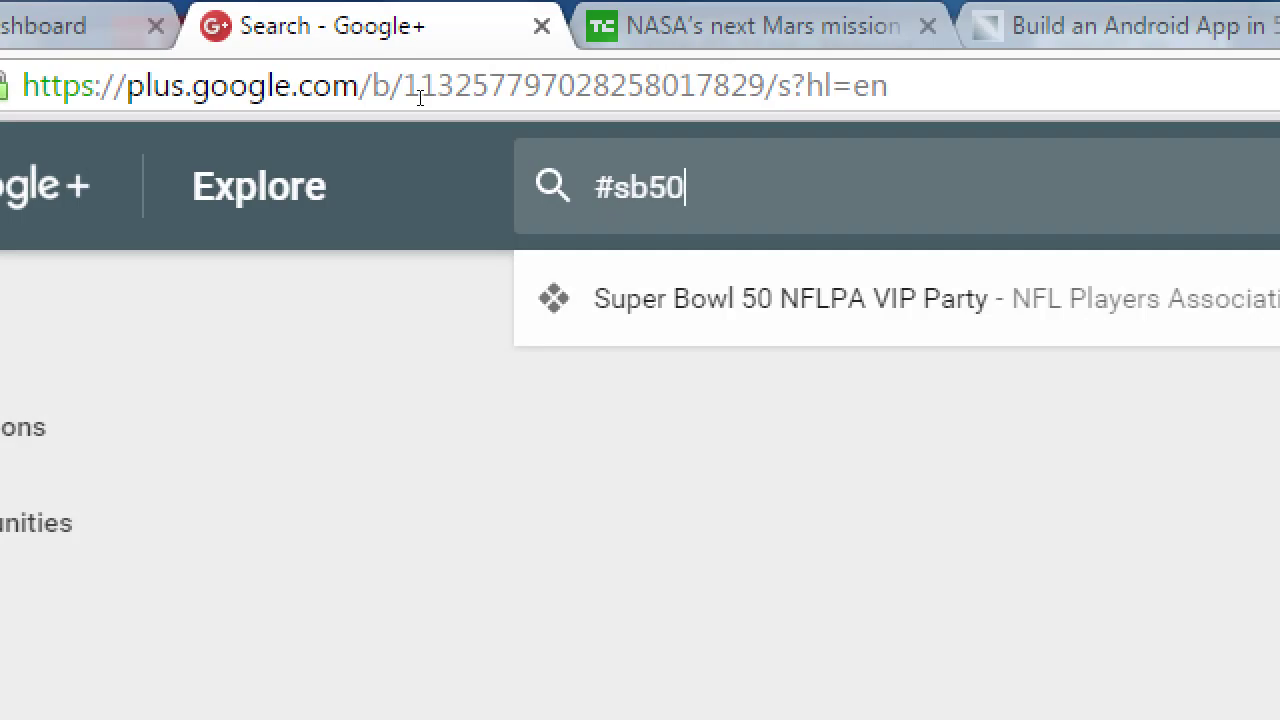
pyautogui.press('Return')
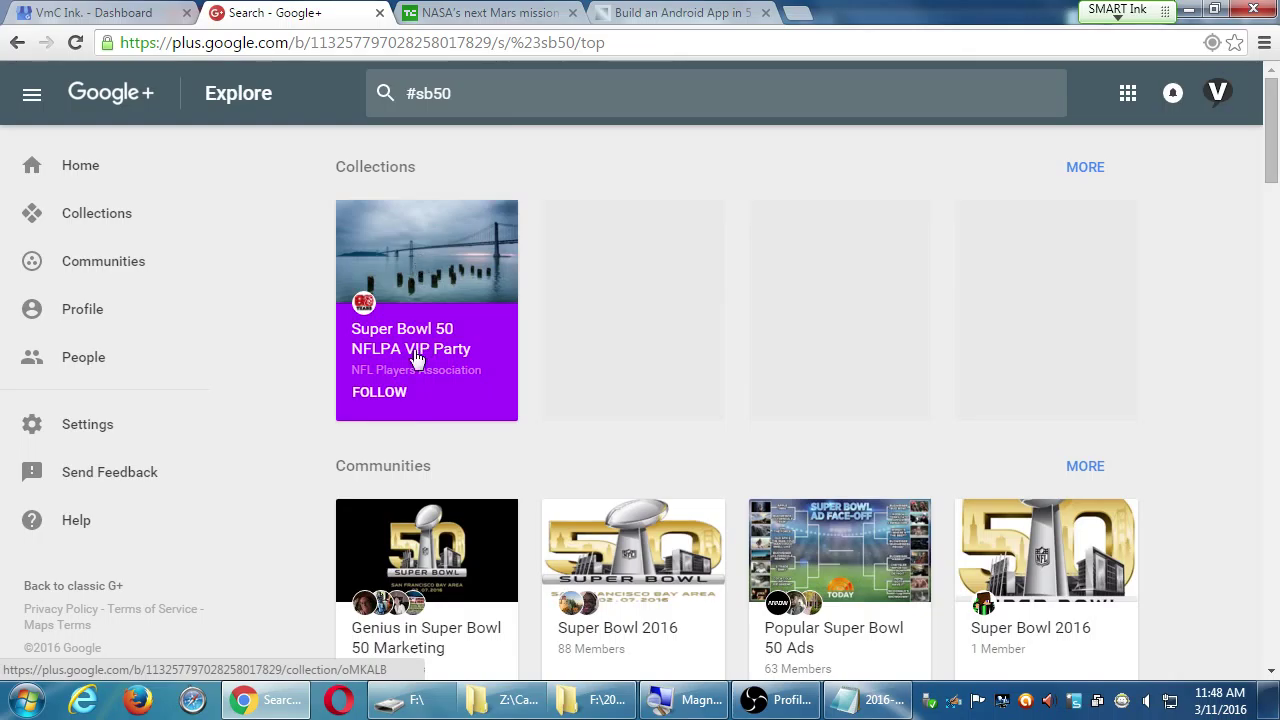
# Examine the collections, communities and posts in the #sb50 search results, noting how posts use the hashtag.
pyautogui.scroll(-3, 417, 360)
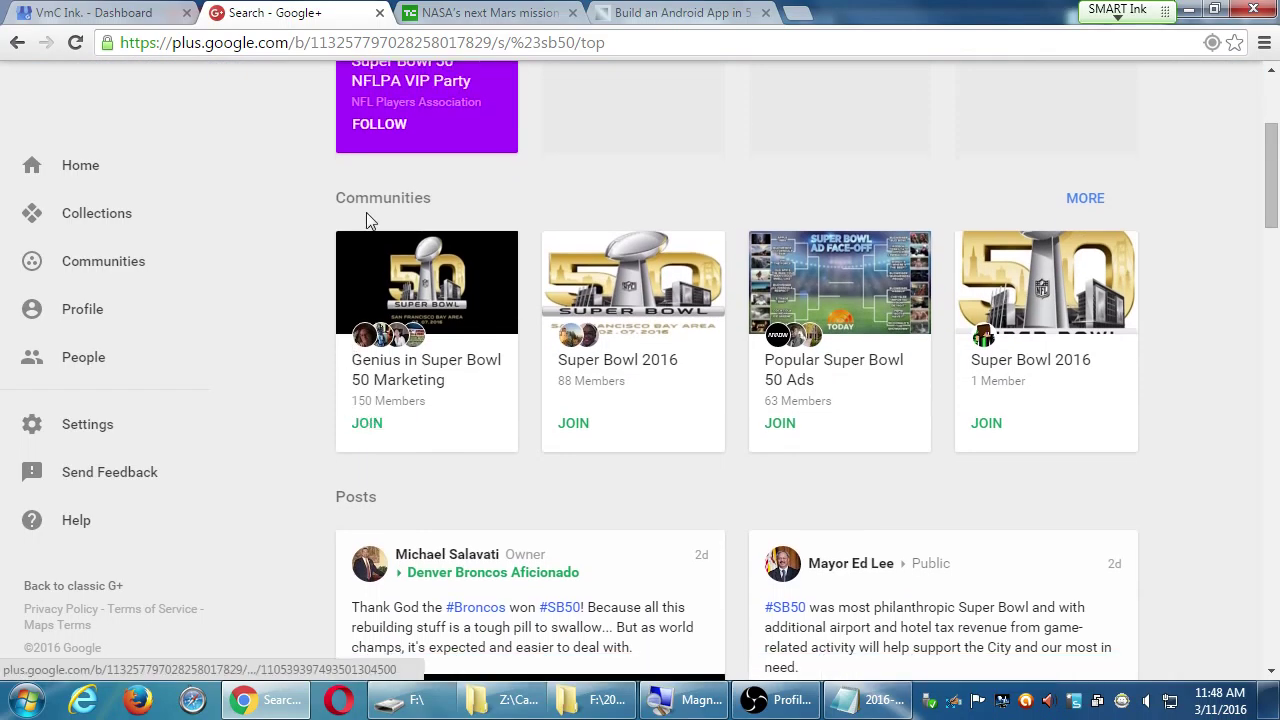
pyautogui.scroll(-1, 340, 330)
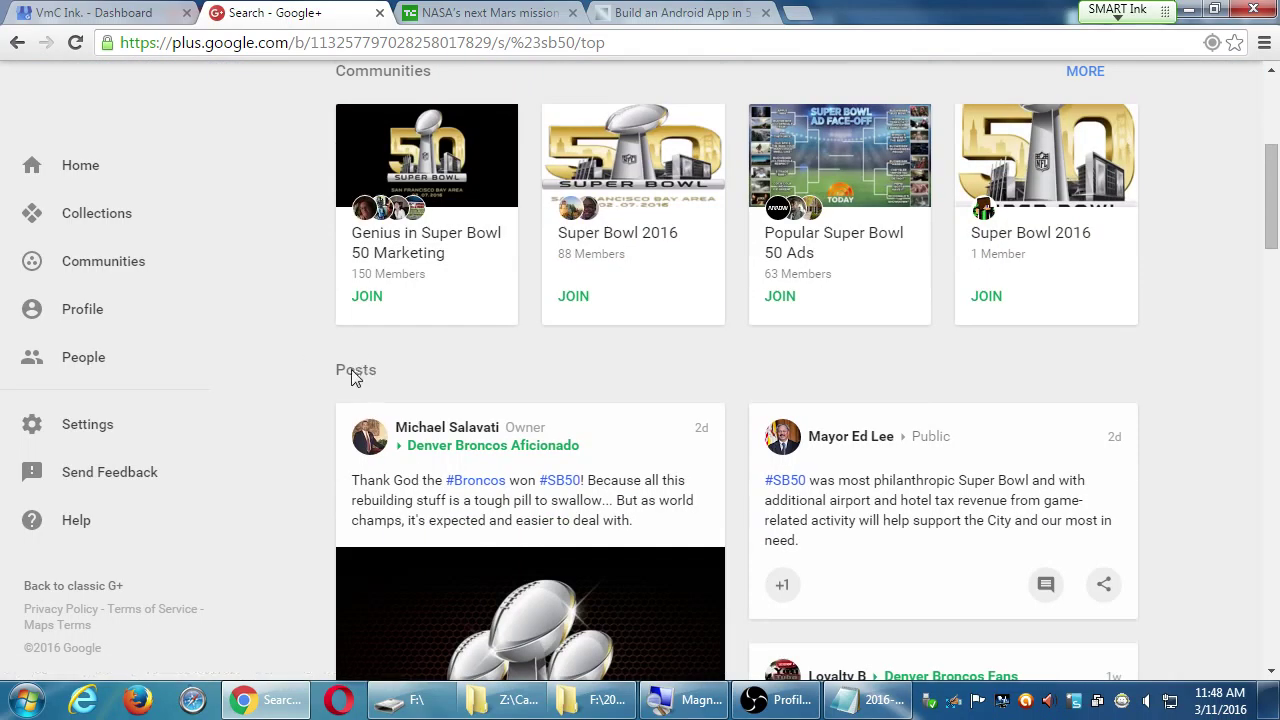
pyautogui.scroll(-1, 426, 374)
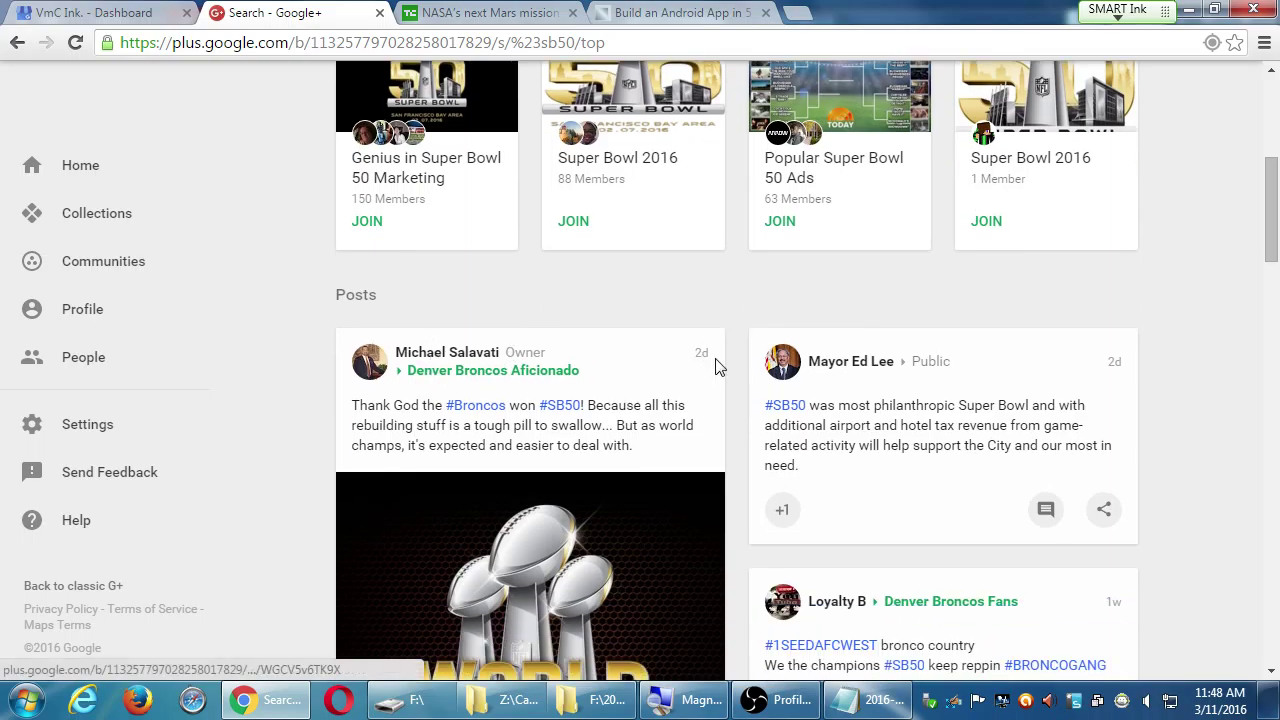
pyautogui.scroll(-2, 838, 385)
pyautogui.scroll(-2, 840, 390)
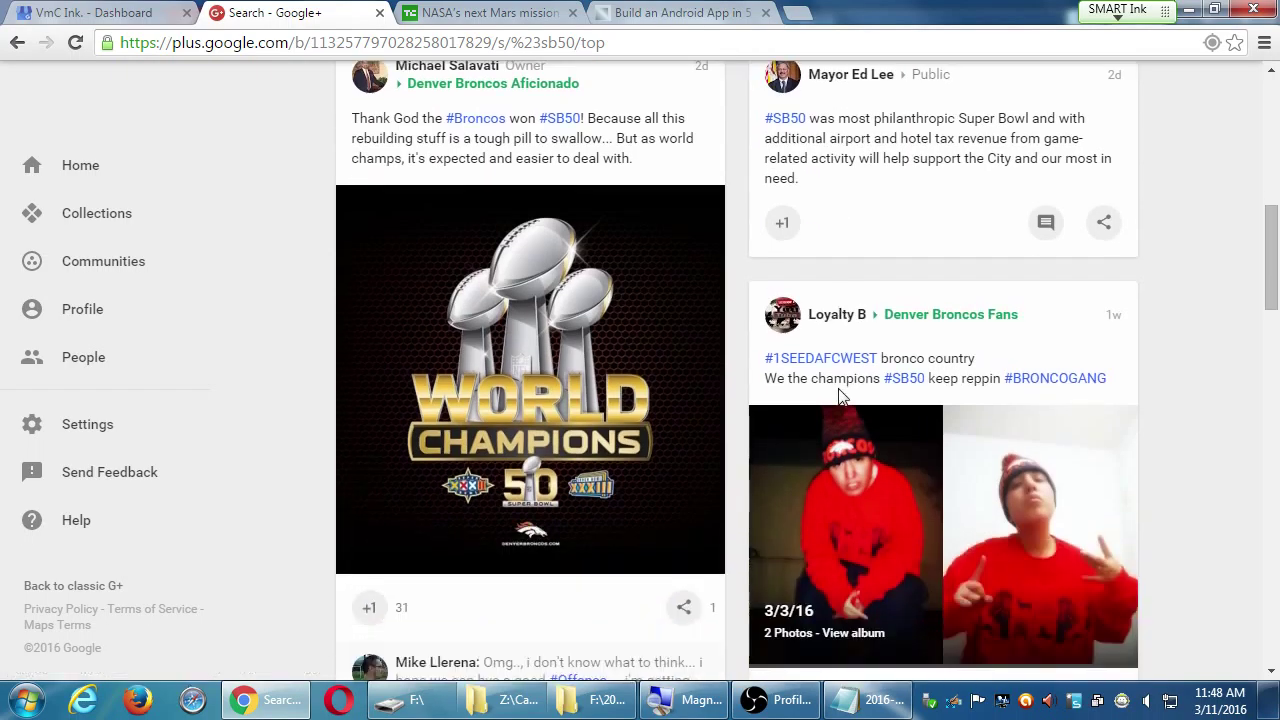
pyautogui.scroll(-3, 862, 355)
pyautogui.scroll(-2, 858, 372)
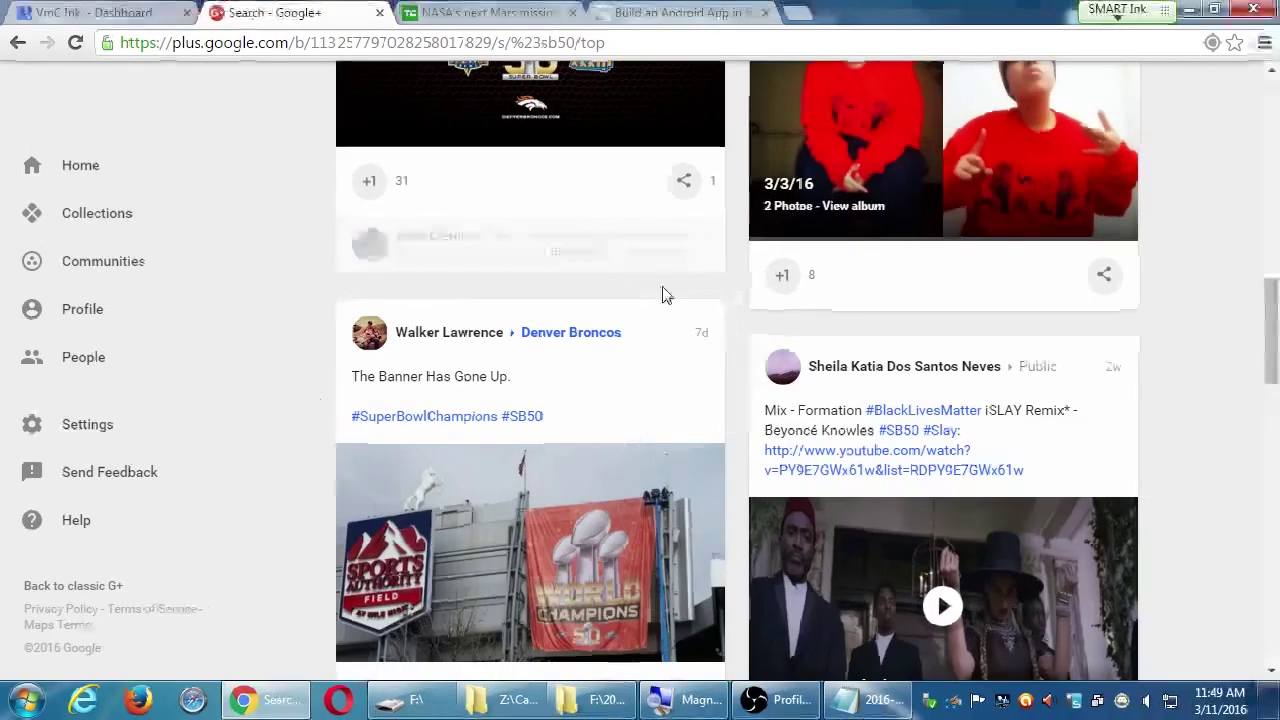
pyautogui.scroll(-3, 662, 290)
pyautogui.scroll(-3, 662, 290)
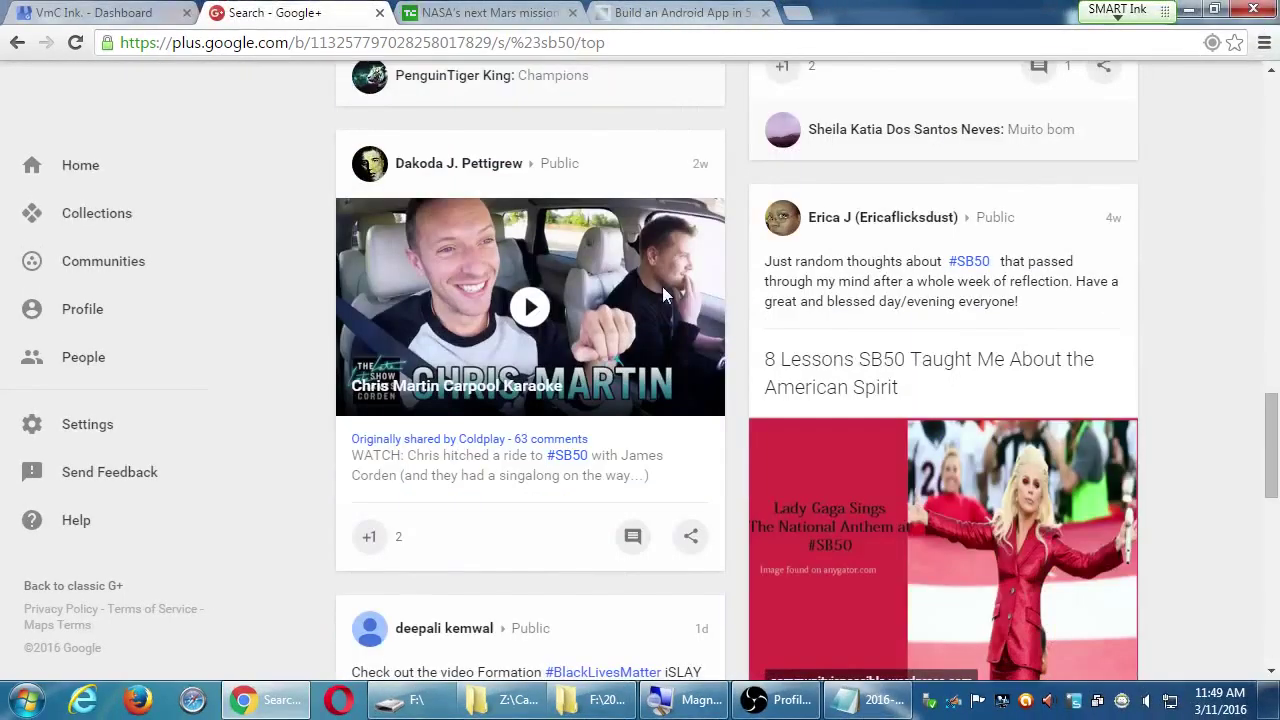
pyautogui.scroll(-5, 680, 280)
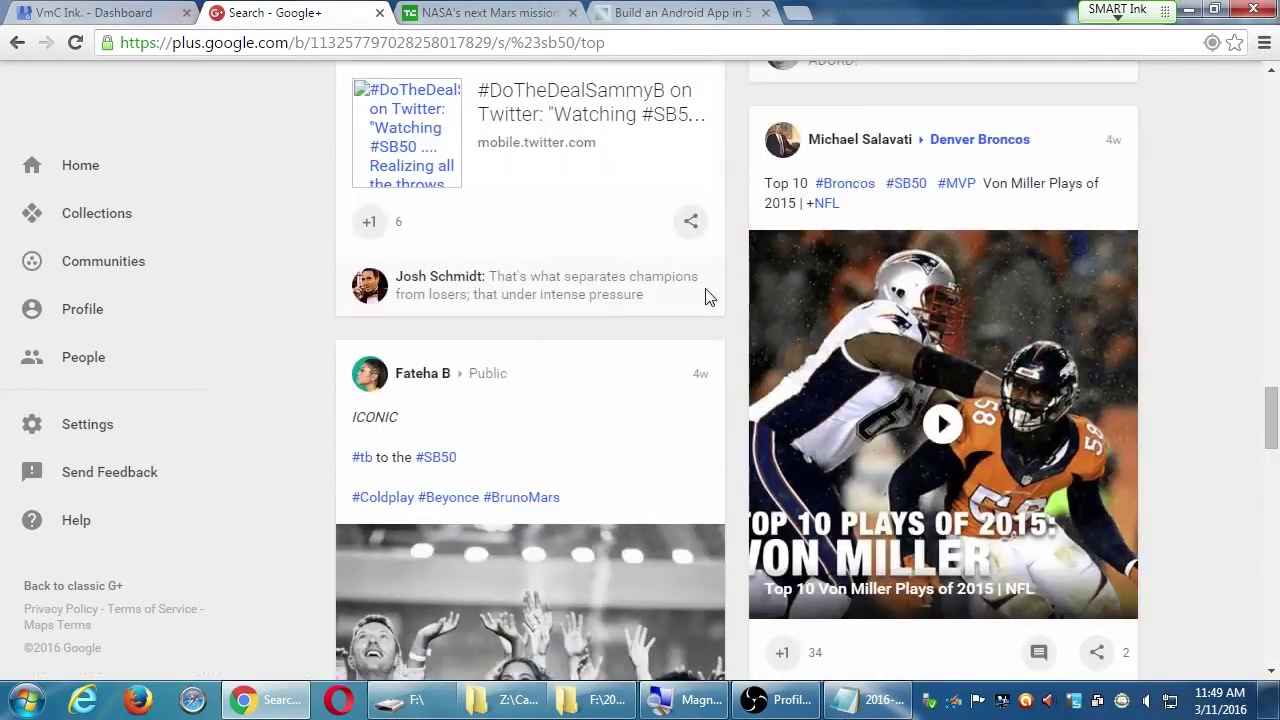
pyautogui.scroll(-5, 706, 296)
pyautogui.scroll(5, 1100, 354)
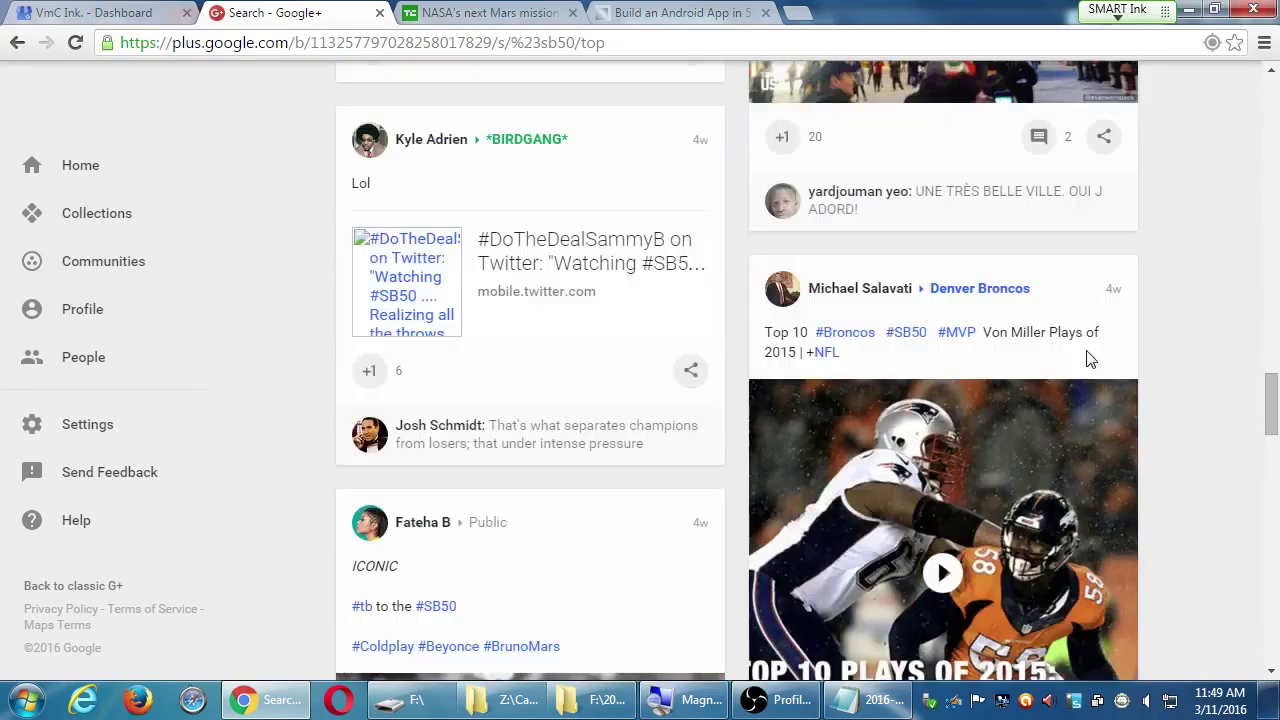
pyautogui.scroll(5, 778, 241)
pyautogui.scroll(10, 778, 241)
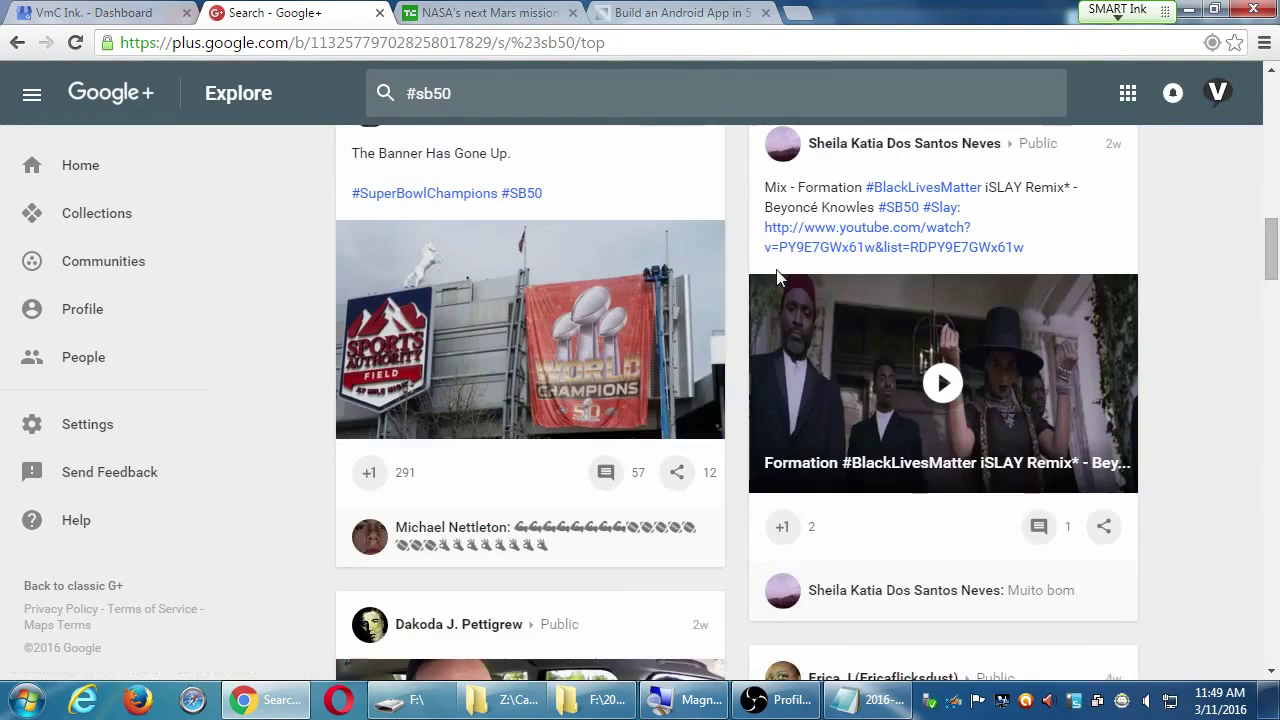
pyautogui.scroll(5, 784, 379)
pyautogui.scroll(7, 793, 397)
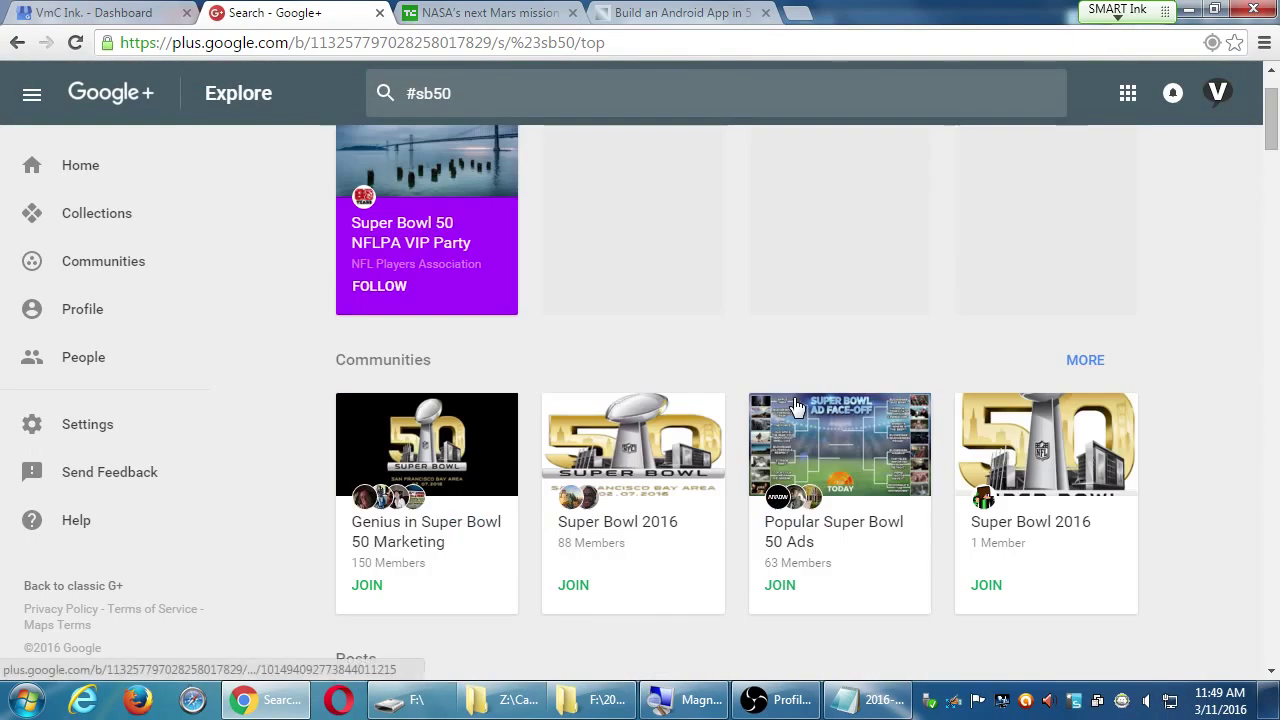
pyautogui.scroll(-3, 794, 398)
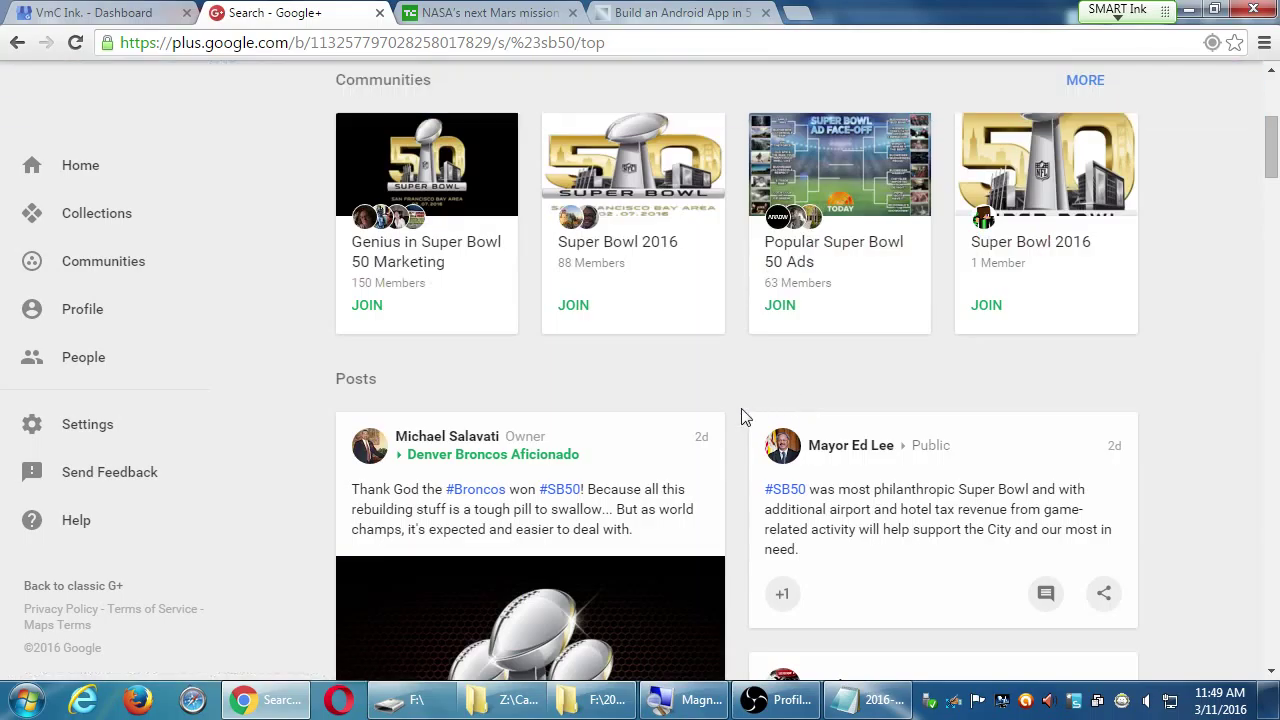
pyautogui.scroll(-5, 708, 438)
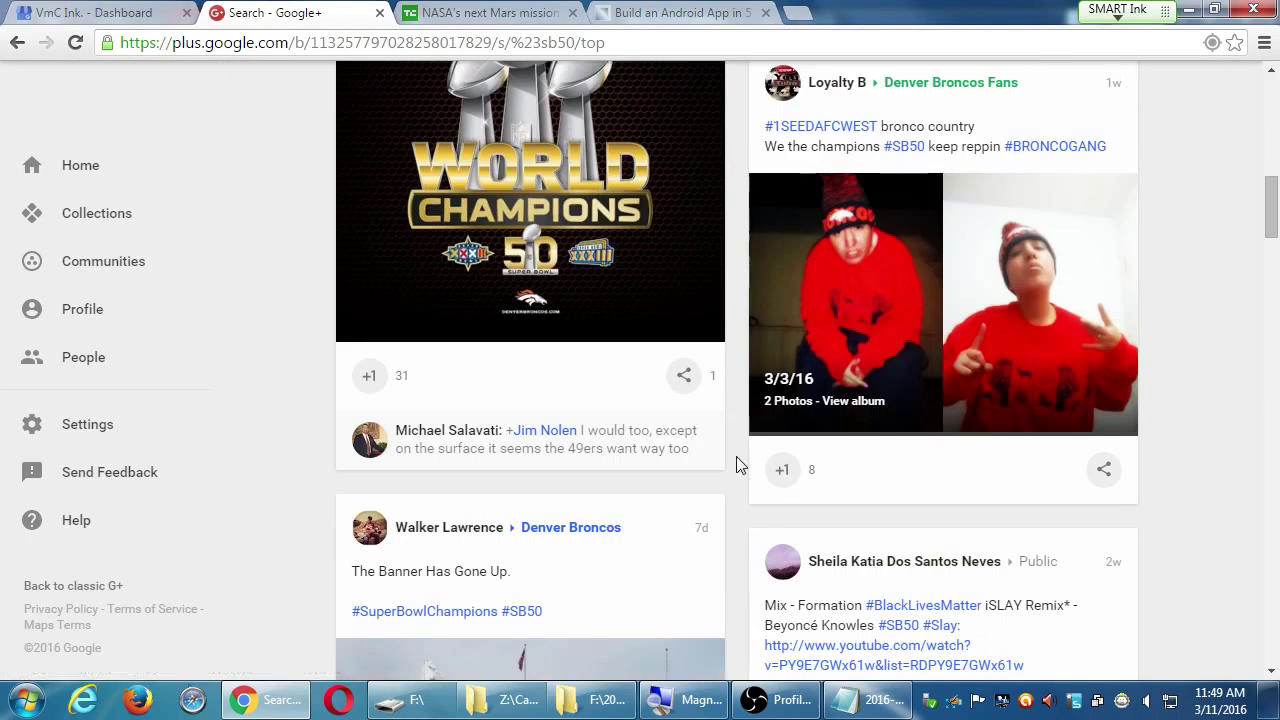
pyautogui.scroll(-5, 700, 269)
pyautogui.scroll(-15, 853, 370)
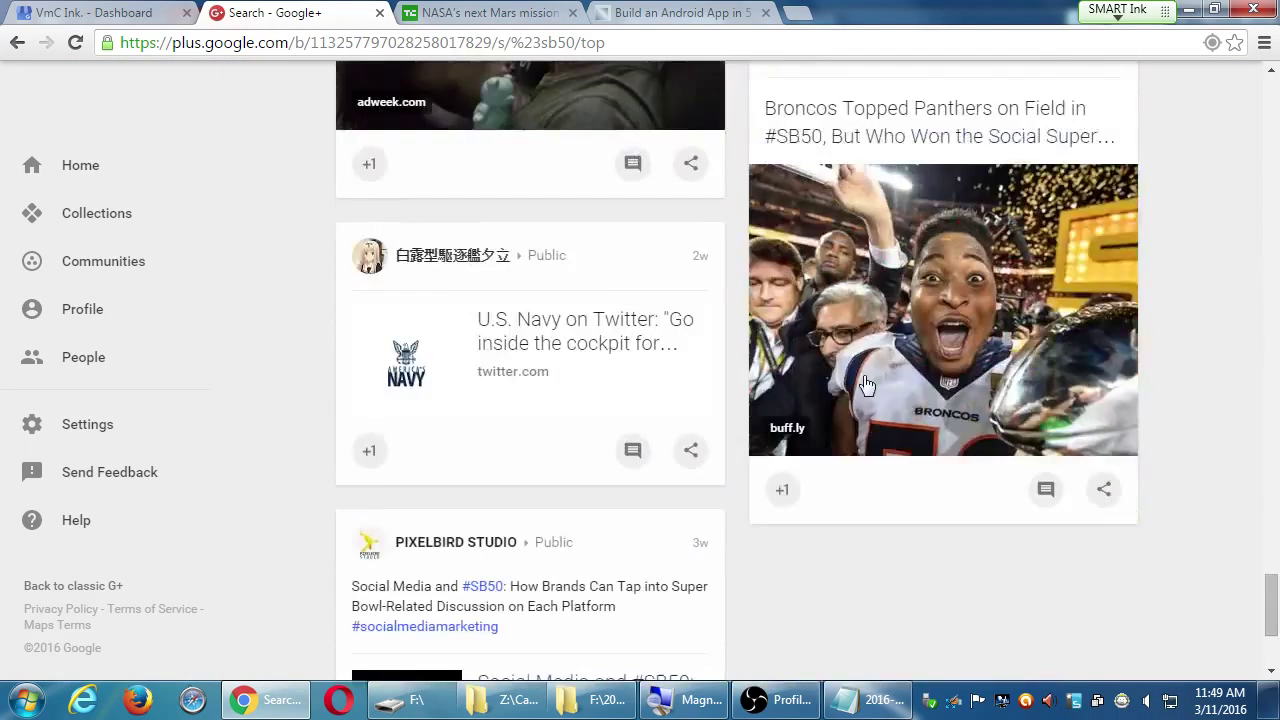
pyautogui.scroll(-6, 720, 315)
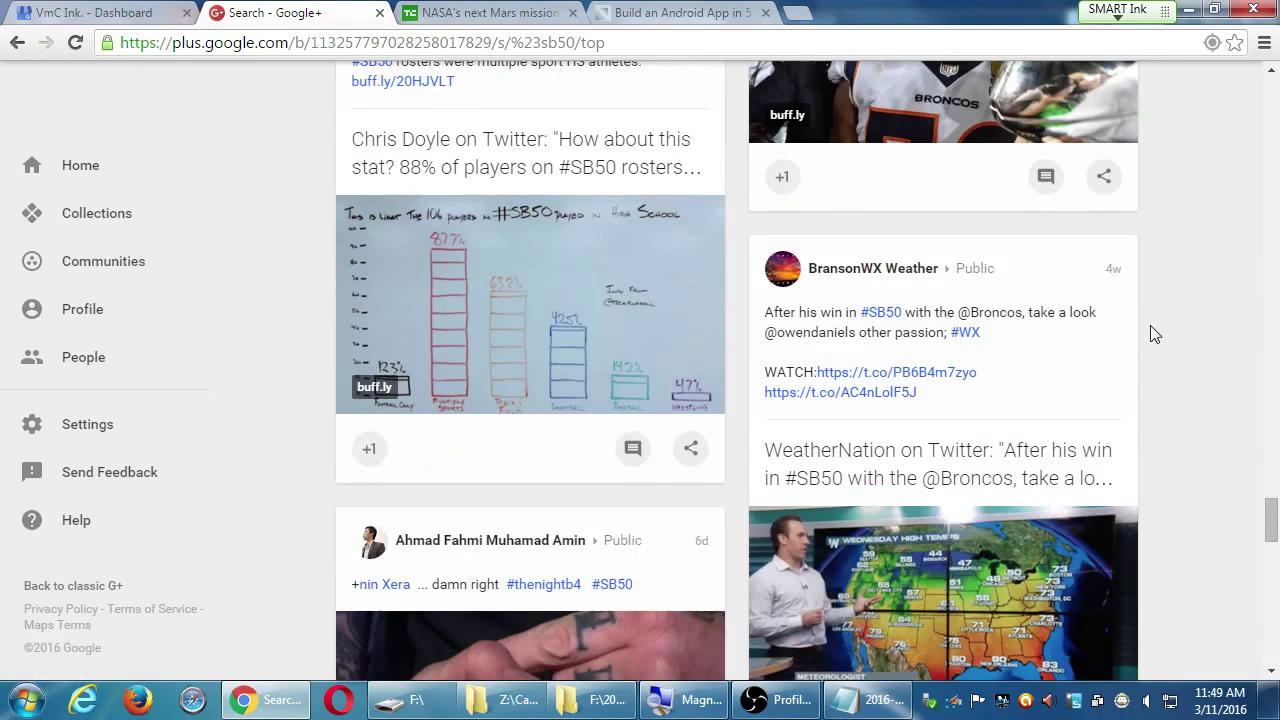
pyautogui.scroll(-8, 1150, 370)
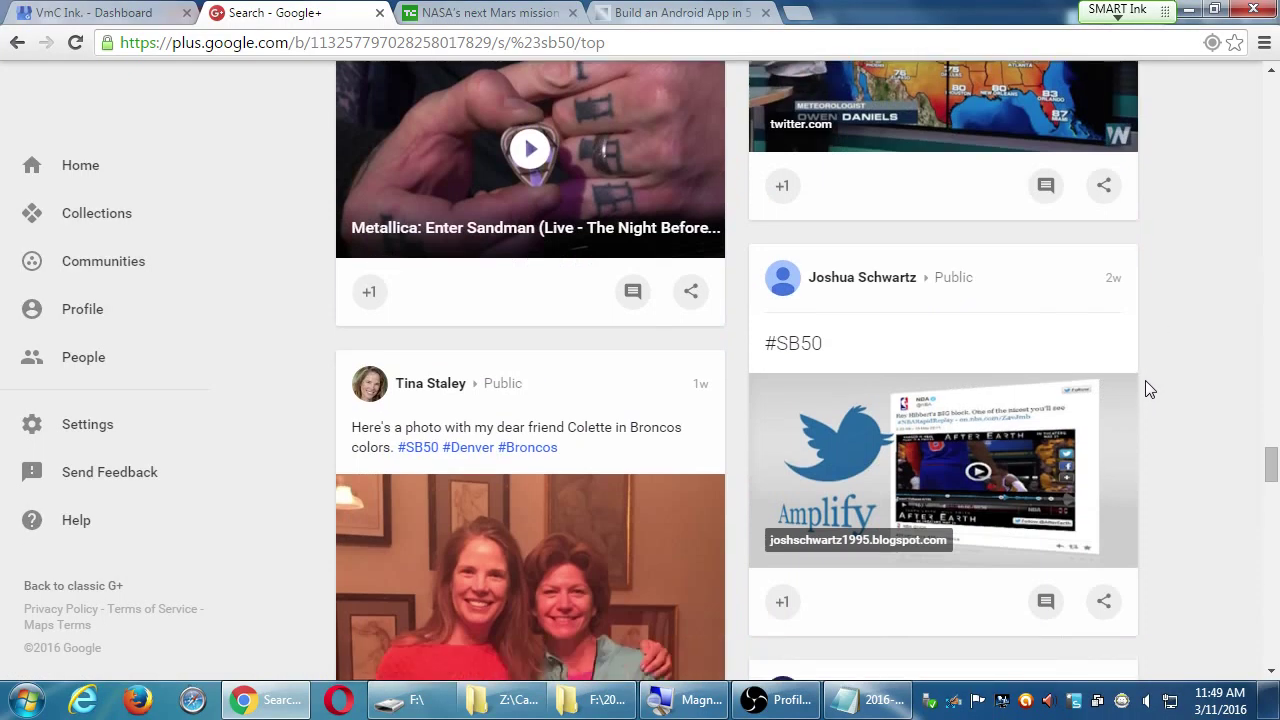
# Return to the search at the start of the results and replace the query with #cookies.
pyautogui.moveTo(1274, 470); pyautogui.dragTo(1272, 75)
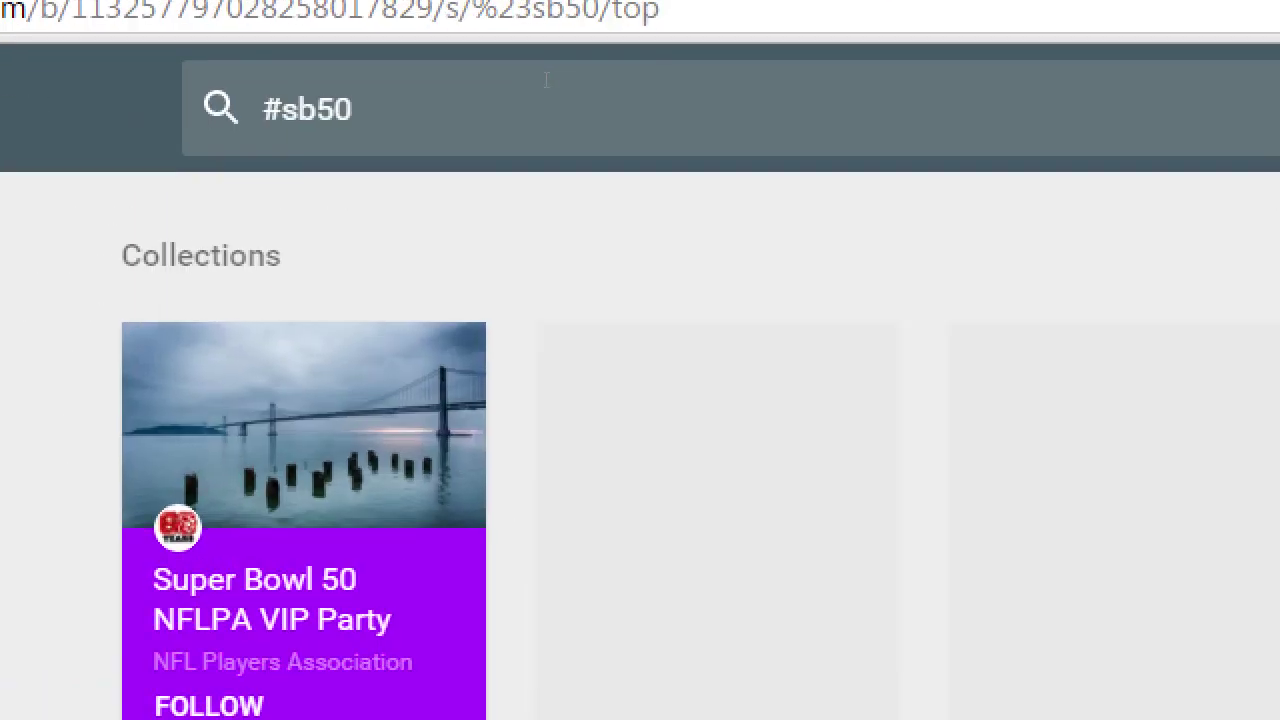
pyautogui.click(545, 88)
pyautogui.press('BackSpace')
pyautogui.press('BackSpace')
pyautogui.press('BackSpace')
pyautogui.press('BackSpace')
pyautogui.press('BackSpace')
pyautogui.write('#')
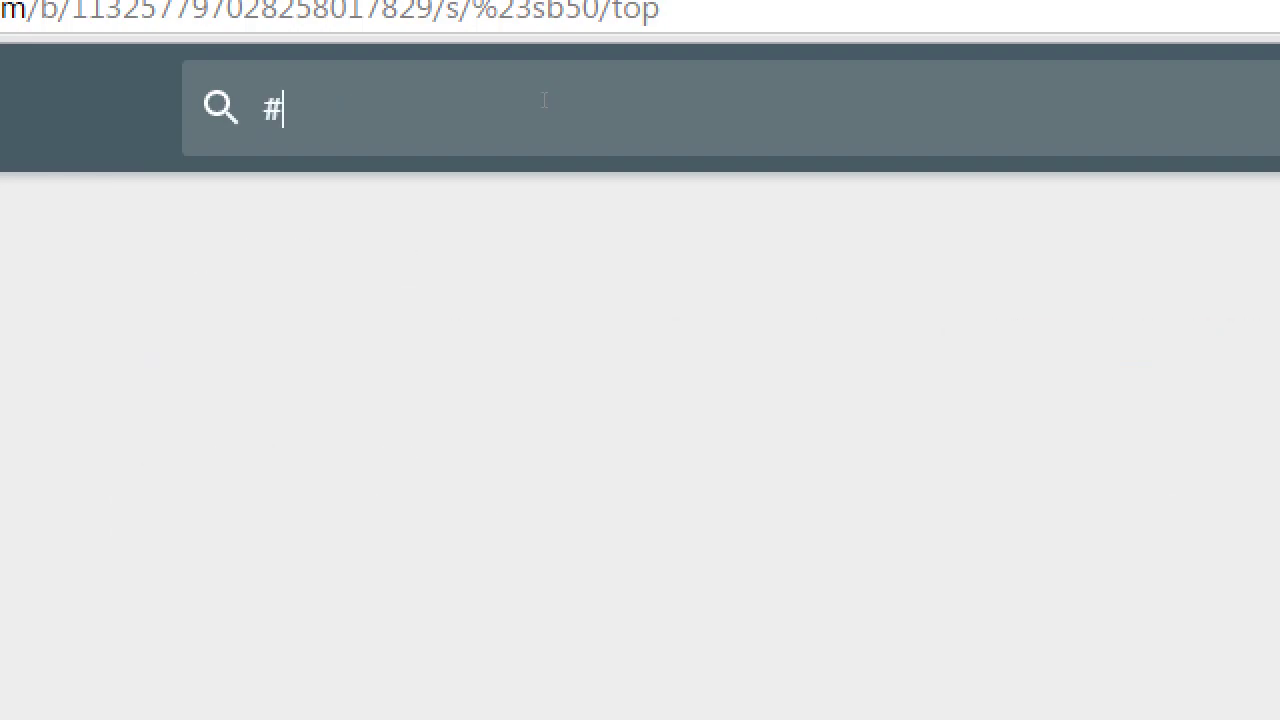
pyautogui.write('cookies')
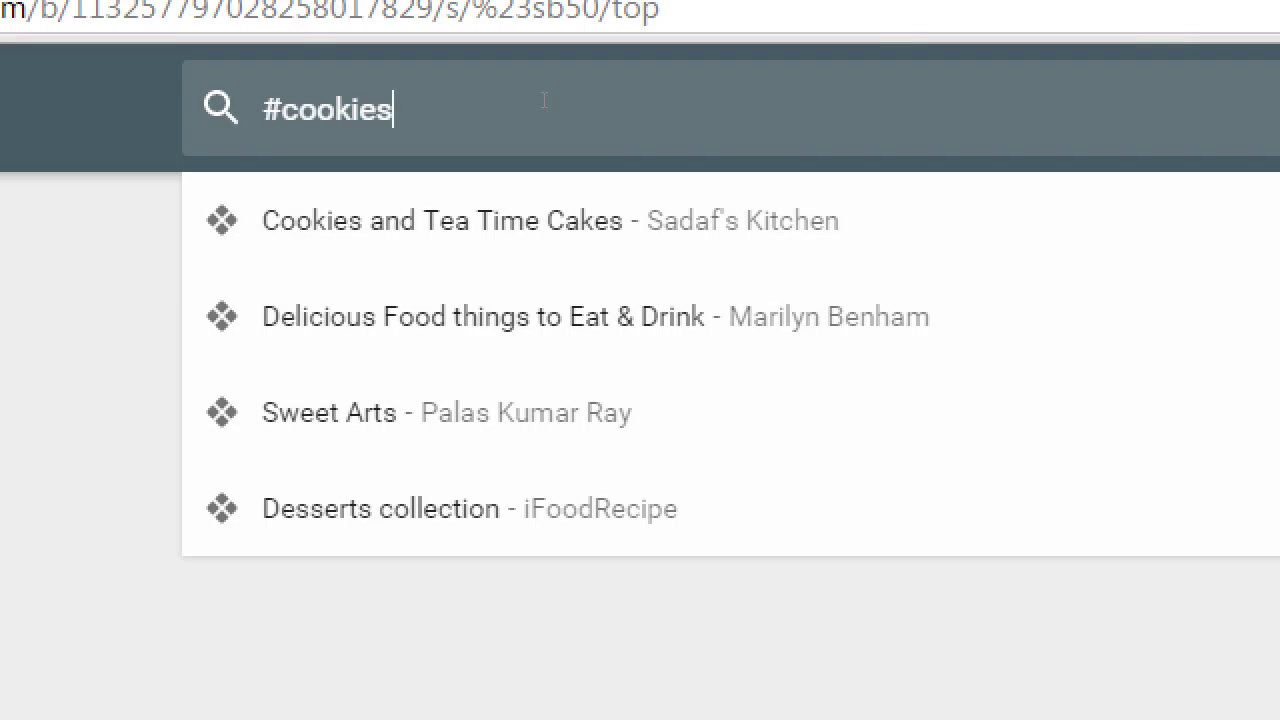
pyautogui.press('Return')
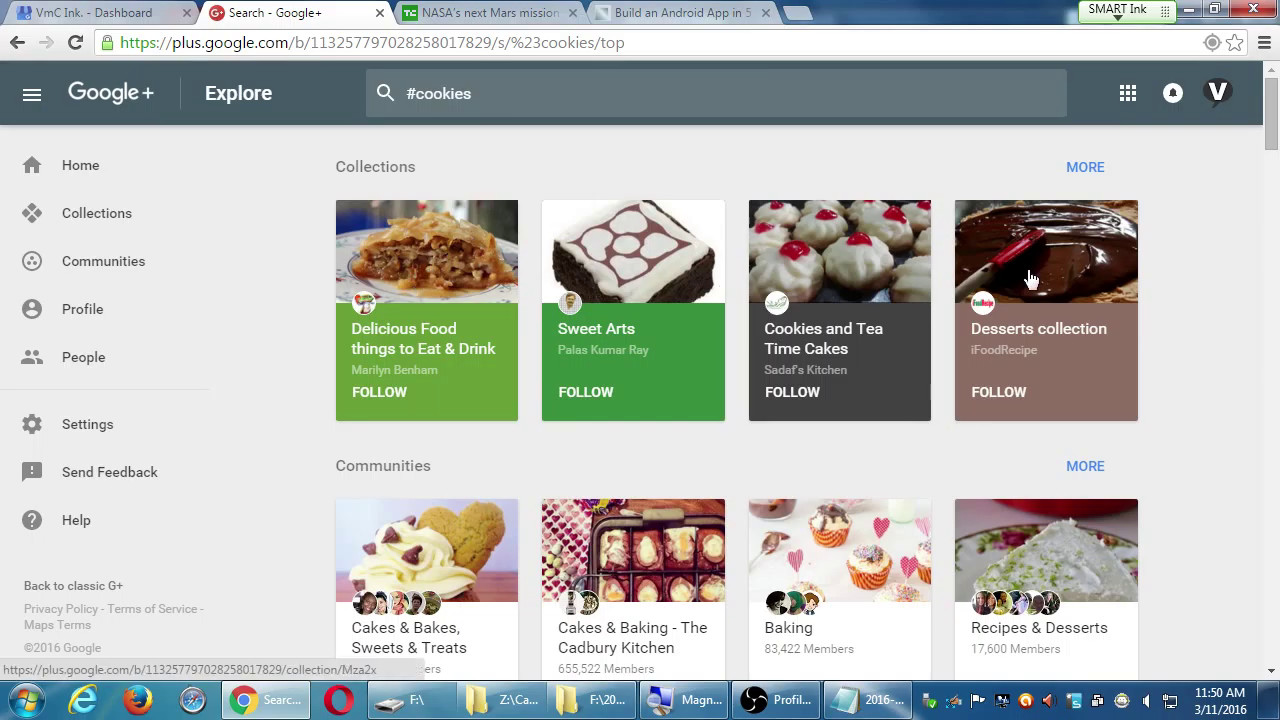
# Look through the collections, communities and posts in the #cookies search results, noting how posts combine the hashtag with others.
pyautogui.scroll(-1, 560, 462)
pyautogui.scroll(-5, 552, 467)
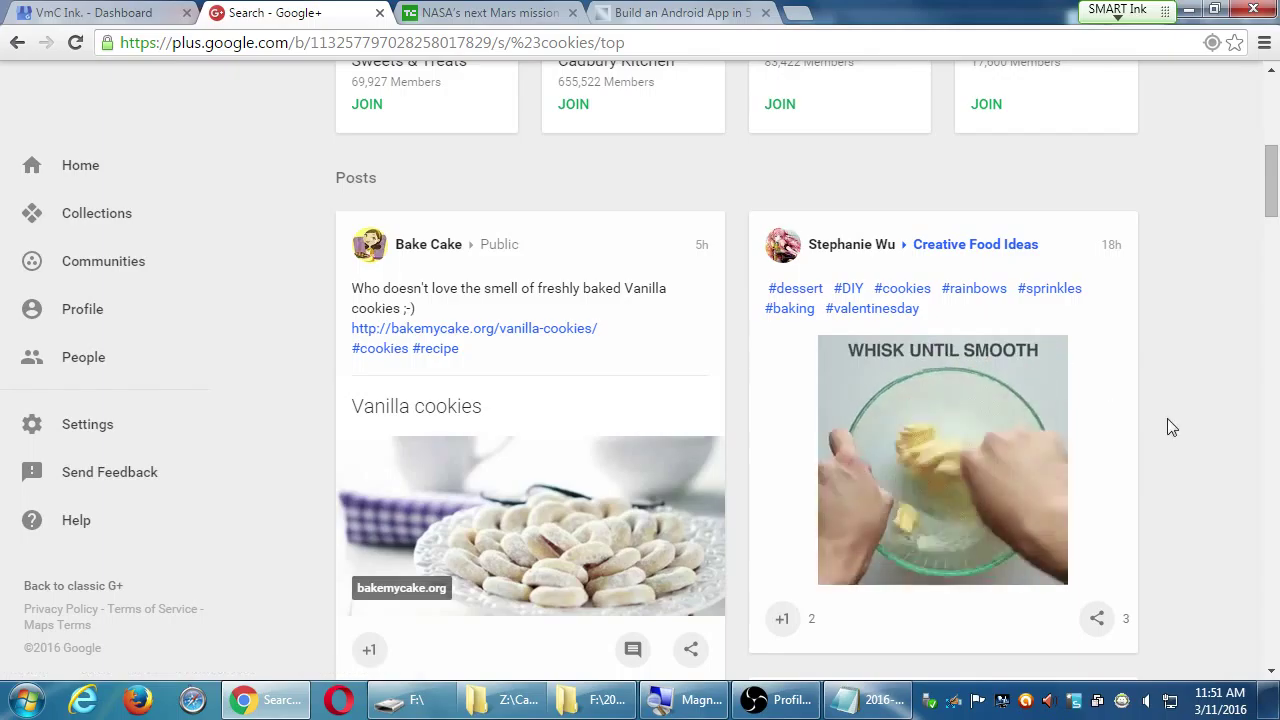
pyautogui.scroll(-6, 1166, 428)
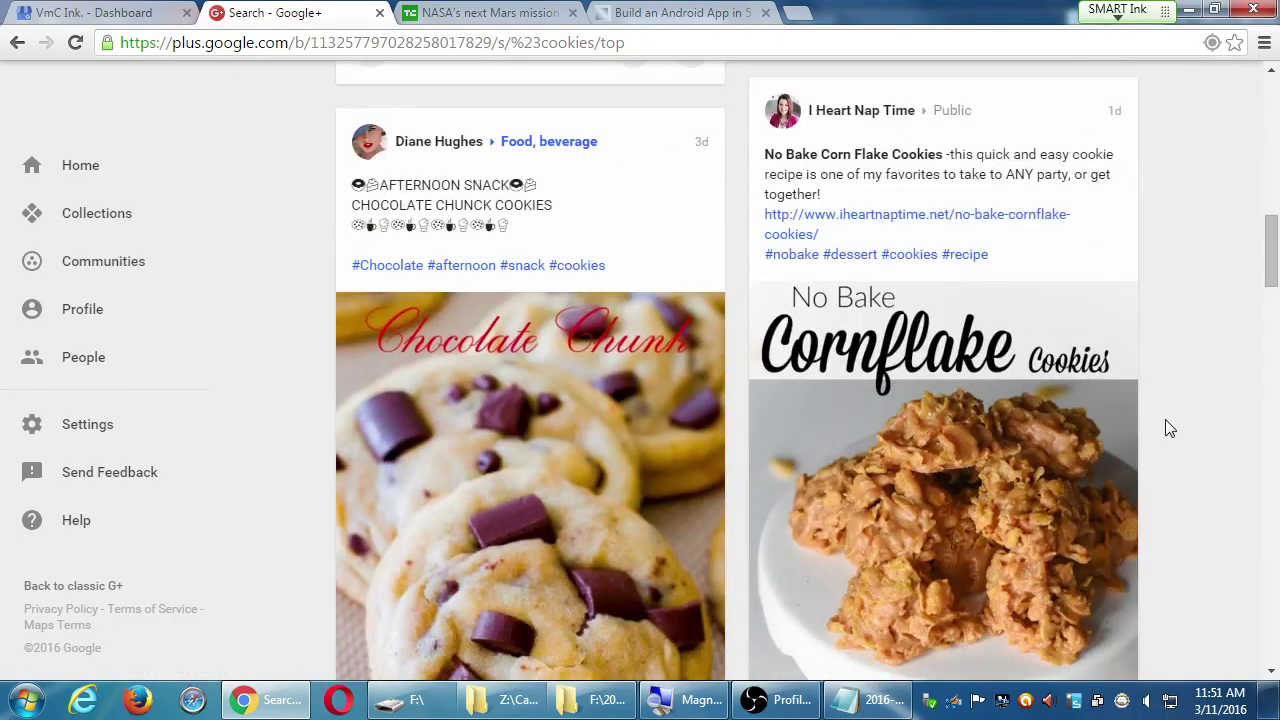
pyautogui.scroll(-15, 1166, 420)
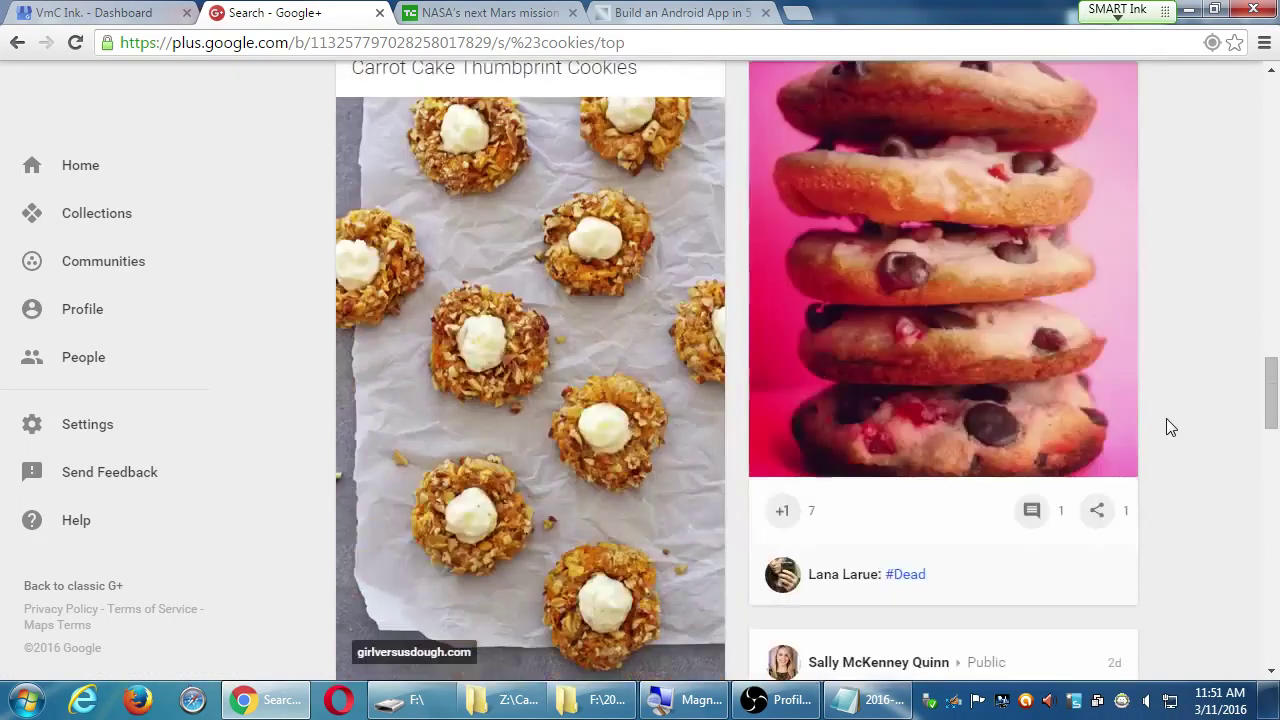
pyautogui.scroll(-5, 1166, 418)
pyautogui.scroll(2, 1166, 418)
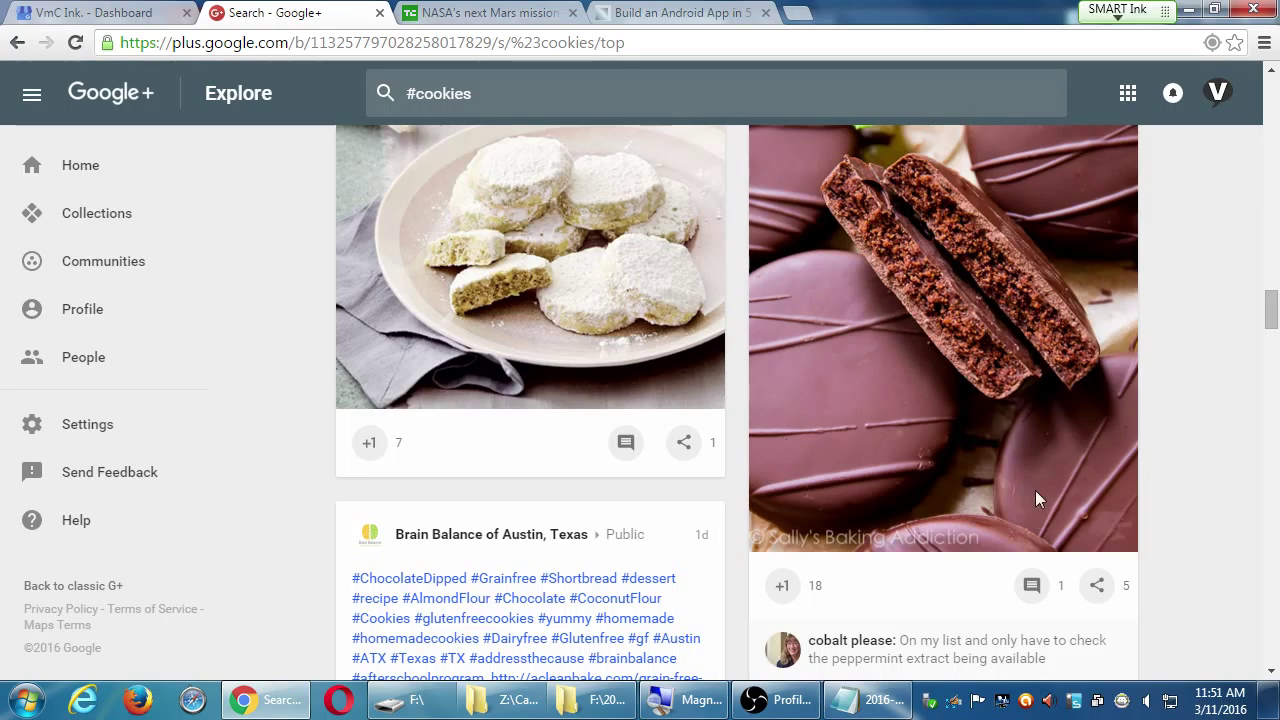
pyautogui.scroll(15, 1035, 497)
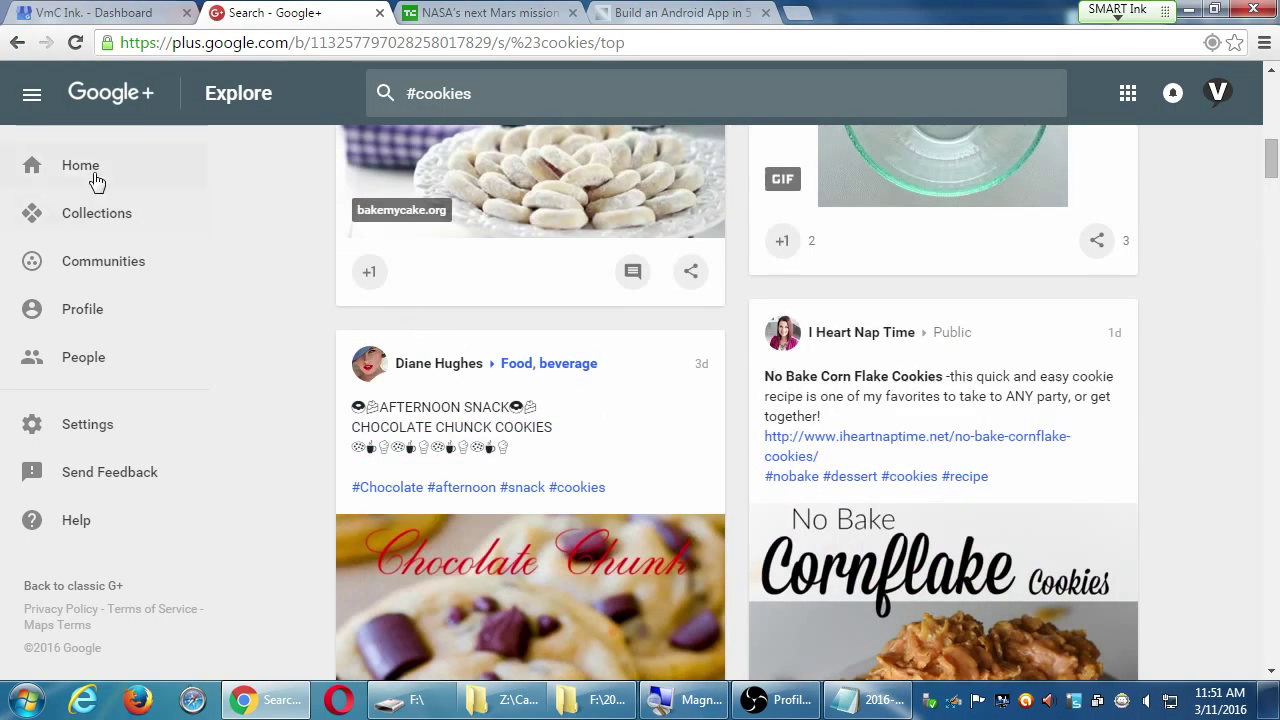
# Return to the Google+ home feed and start a new public post with the word "Exclusive".
pyautogui.click(84, 172)
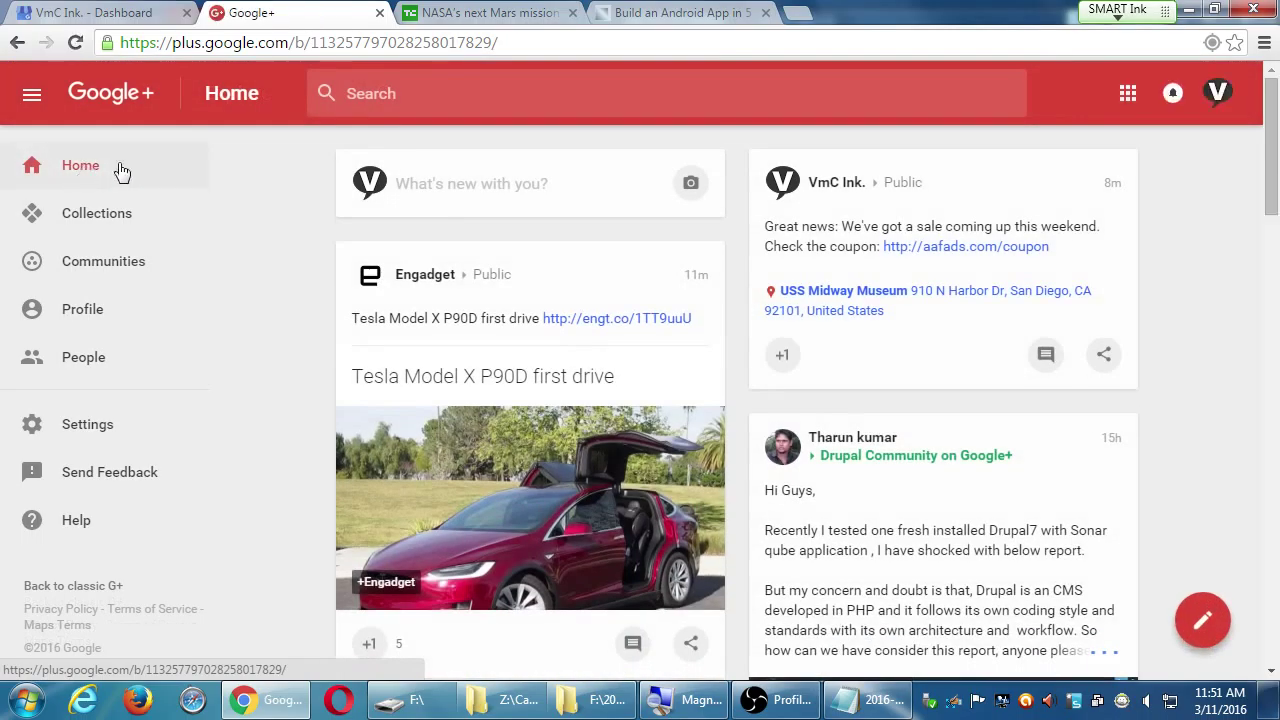
pyautogui.click(1207, 630)
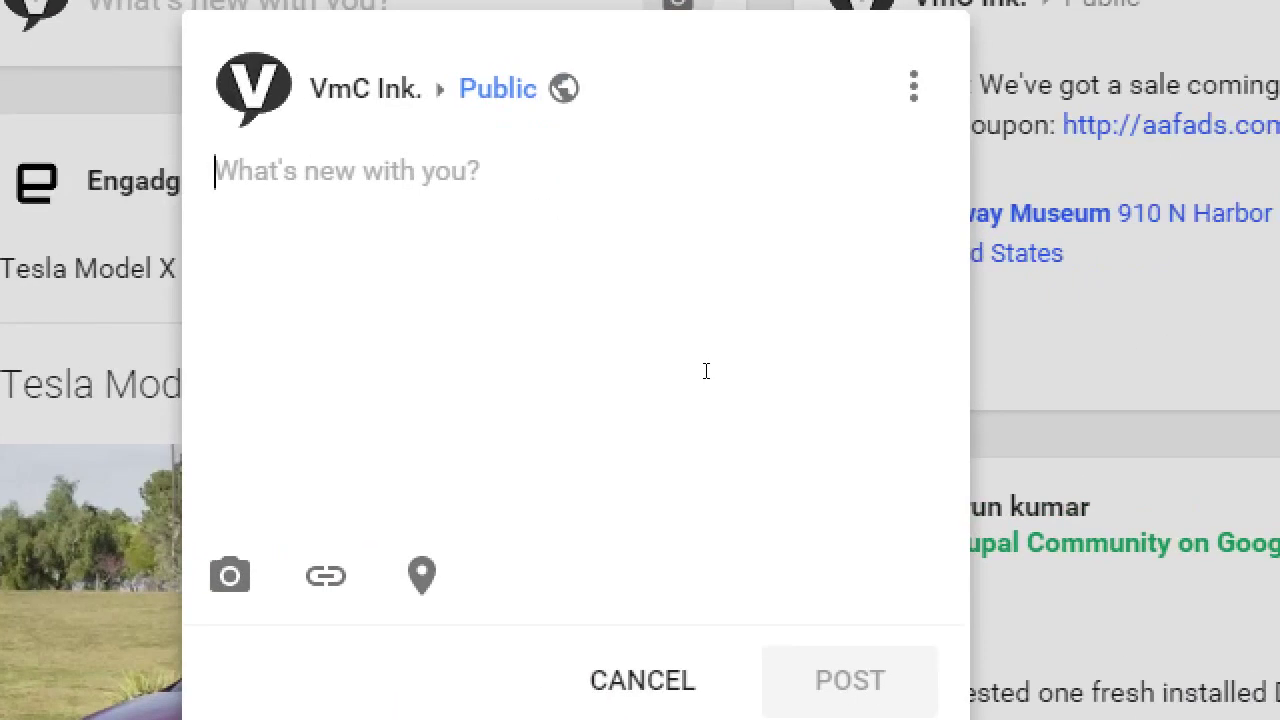
pyautogui.write('Ex')
pyautogui.write('clusie')
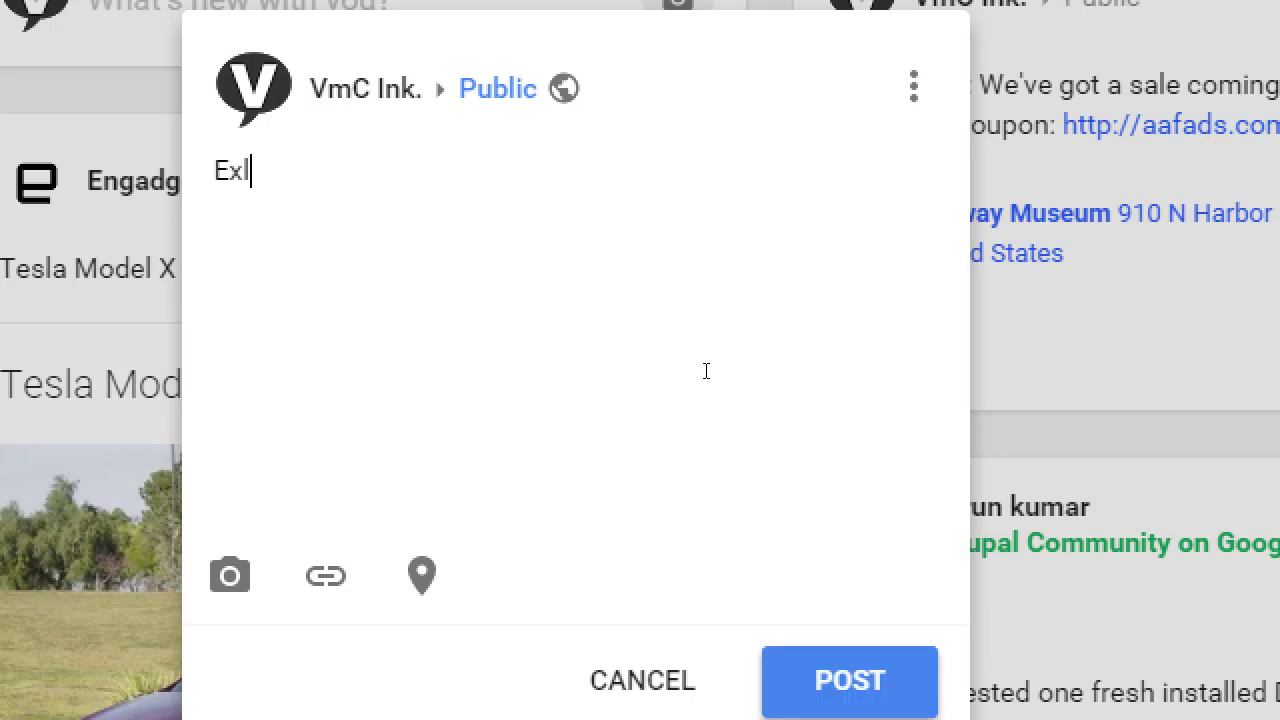
pyautogui.press('BackSpace')
pyautogui.write('ve')
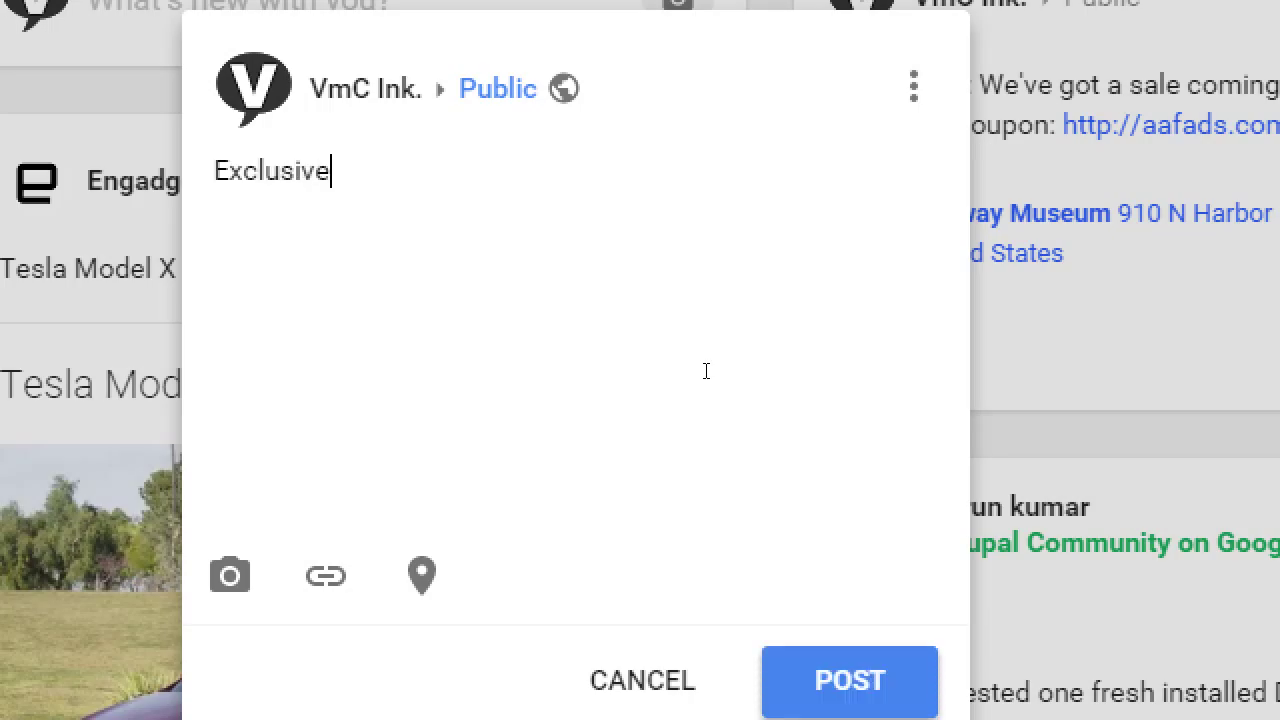
# Continue the post text with ": Free web design consulation. Use coupon #freewebdesign".
pyautogui.write(';')
pyautogui.press('BackSpace')
pyautogui.write(': Free web design')
pyautogui.press('BackSpace')
pyautogui.press('BackSpace')
pyautogui.press('BackSpace')
pyautogui.press('BackSpace')
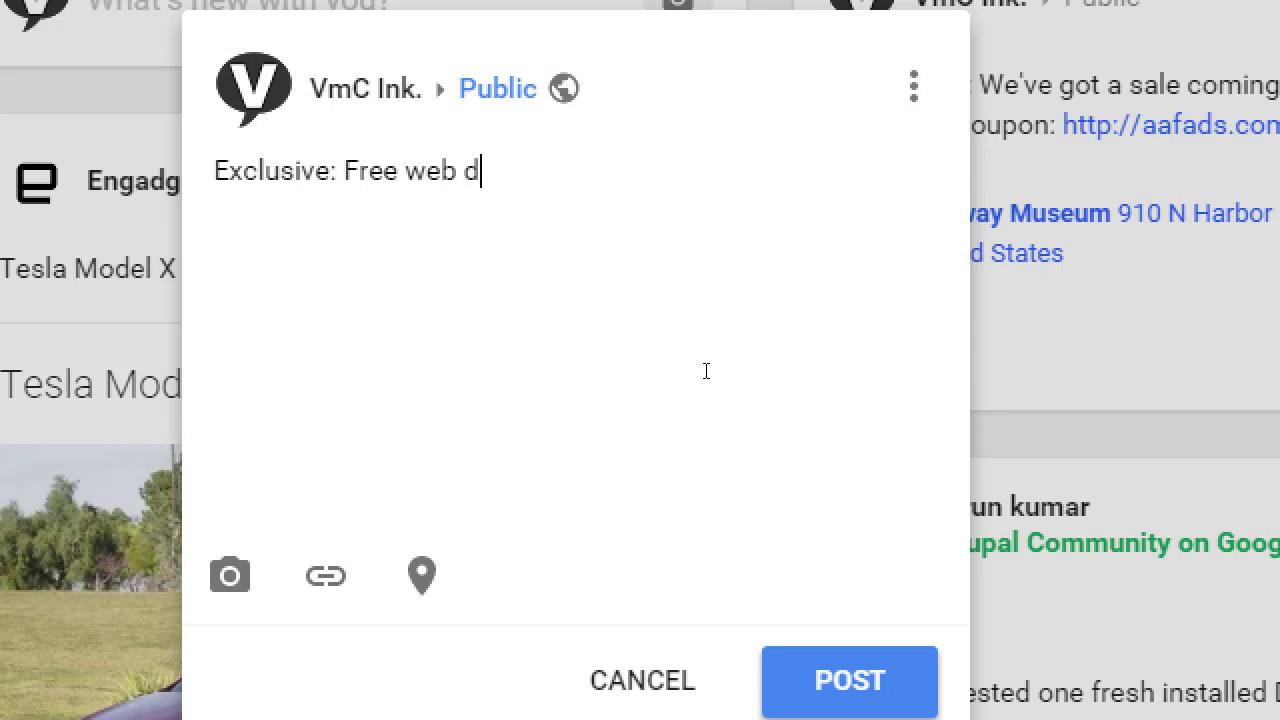
pyautogui.write('esign consulation')
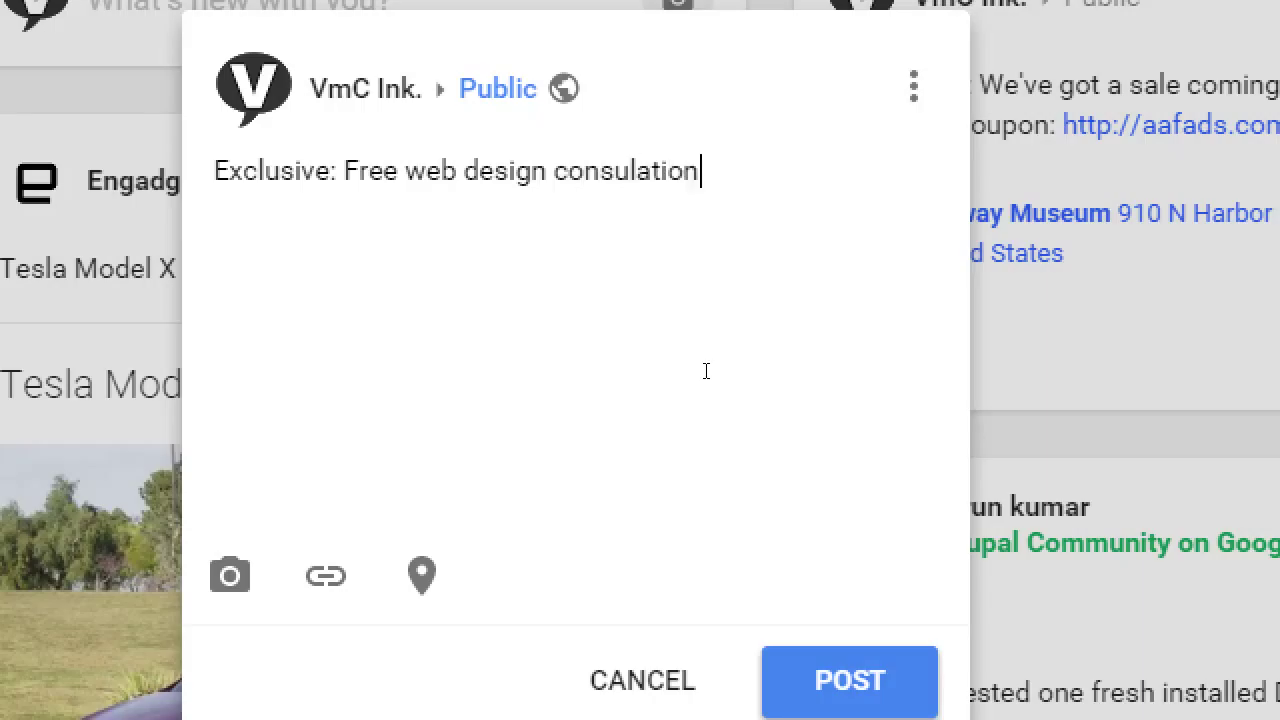
pyautogui.write('. Use')
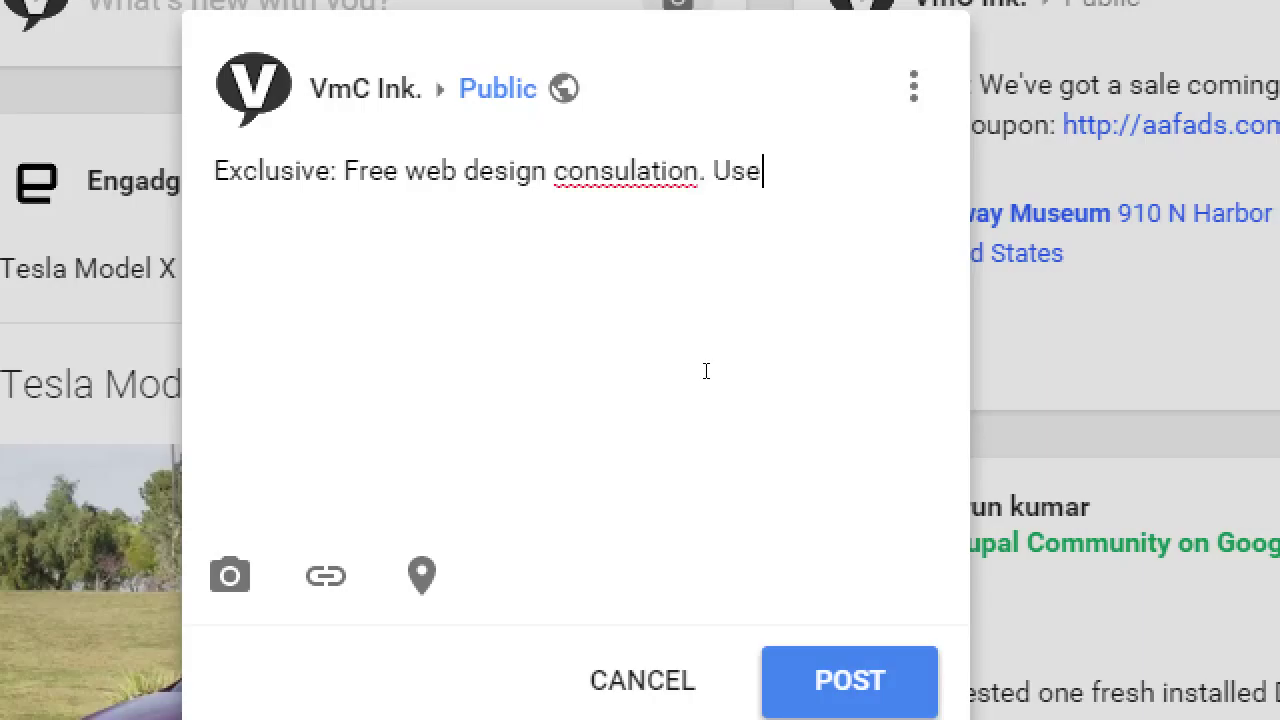
pyautogui.write(' coupon ')
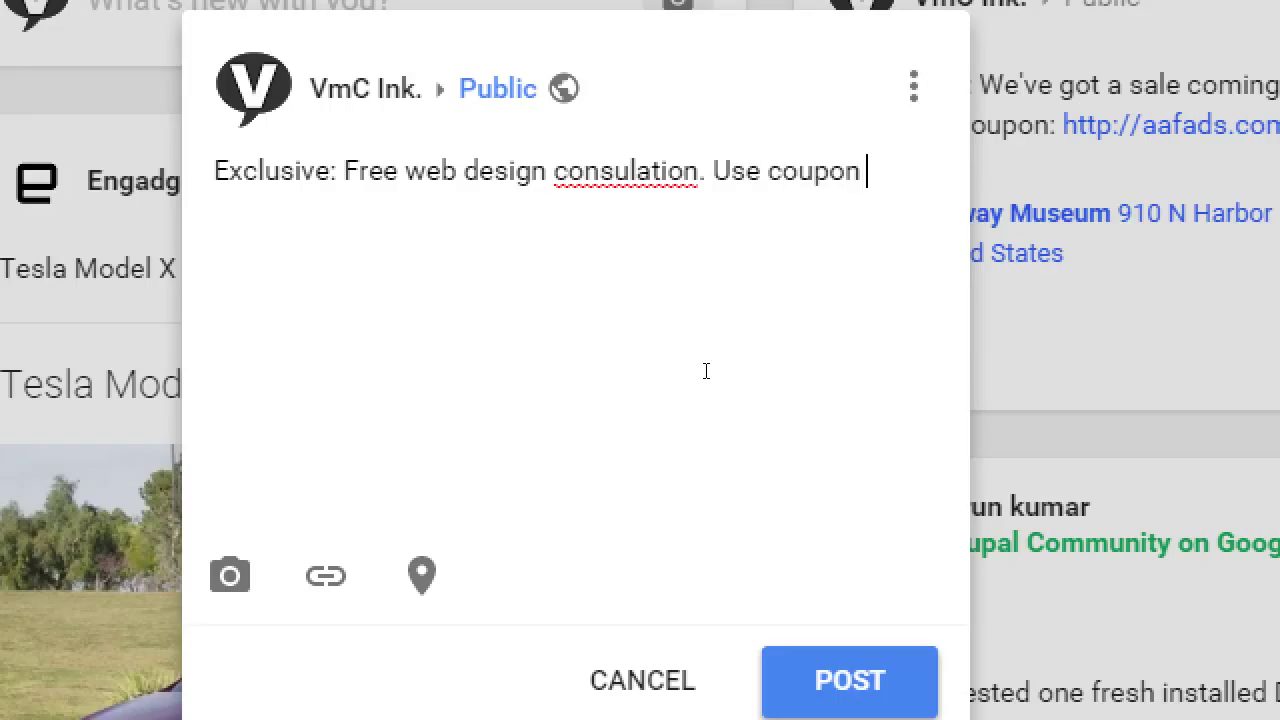
pyautogui.write('#freewebdesign')
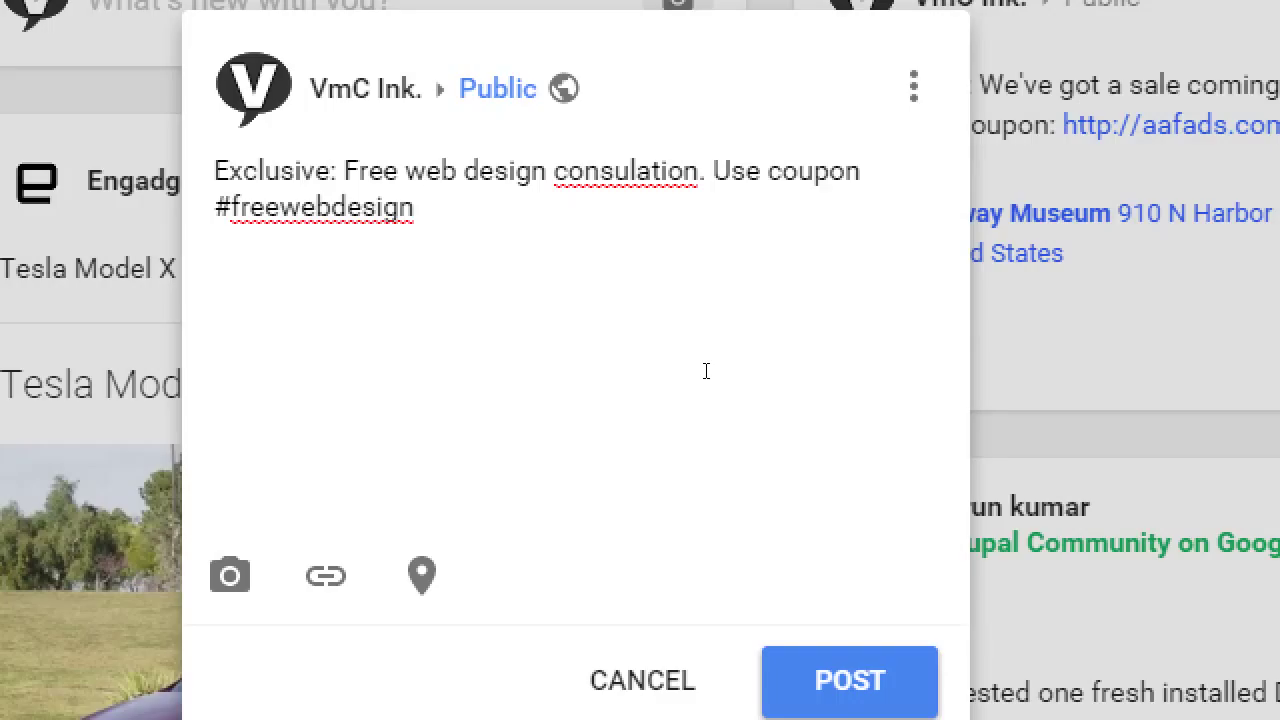
# Add the example hashtag "#free web design", written with spaces, on a new line of the post.
pyautogui.press('Return')
pyautogui.write('#free web des')
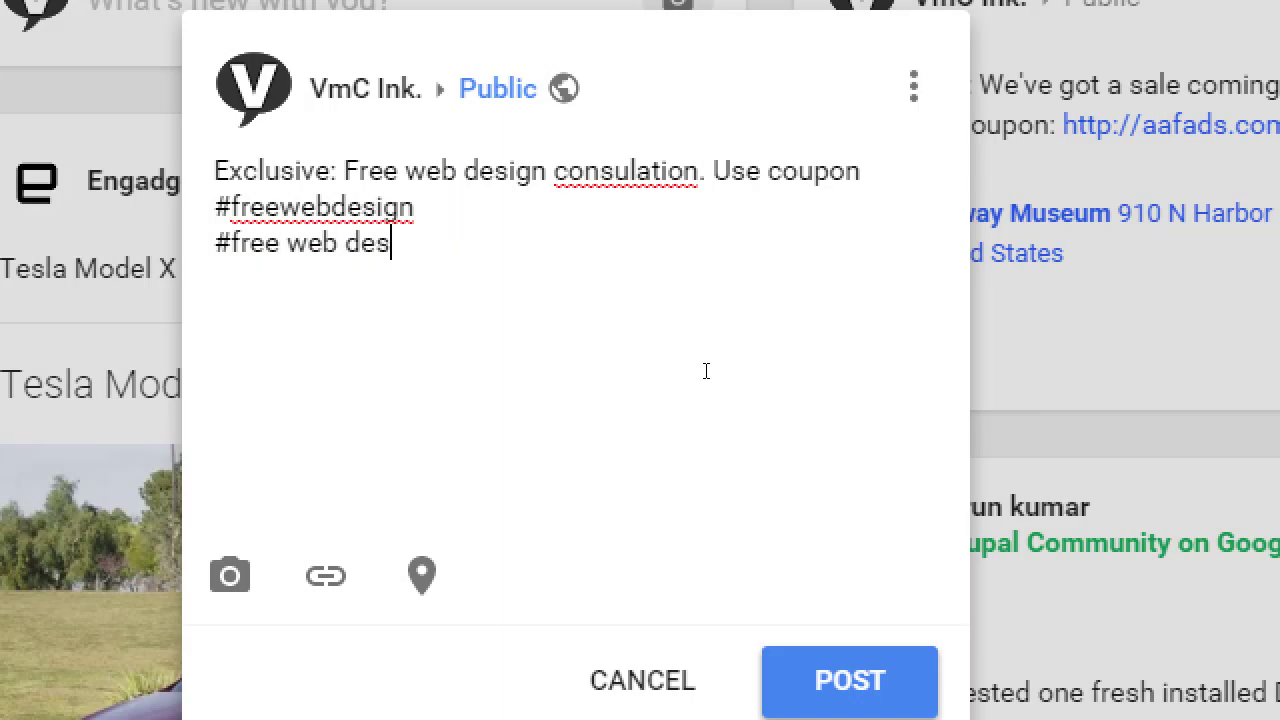
pyautogui.press('BackSpace')
pyautogui.write('sign')
# Replace both spaces in the second hashtag with hyphens so it reads #free-web-design.
pyautogui.press('Left')
pyautogui.press('Left')
pyautogui.press('Left')
pyautogui.press('Left')
pyautogui.press('Left')
pyautogui.press('Left')
pyautogui.press('Left')
pyautogui.press('Left')
pyautogui.press('Left')
pyautogui.press('Left')
pyautogui.press('BackSpace')
pyautogui.write('-')
pyautogui.press('Right')
pyautogui.press('Right')
pyautogui.press('Right')
pyautogui.press('Right')
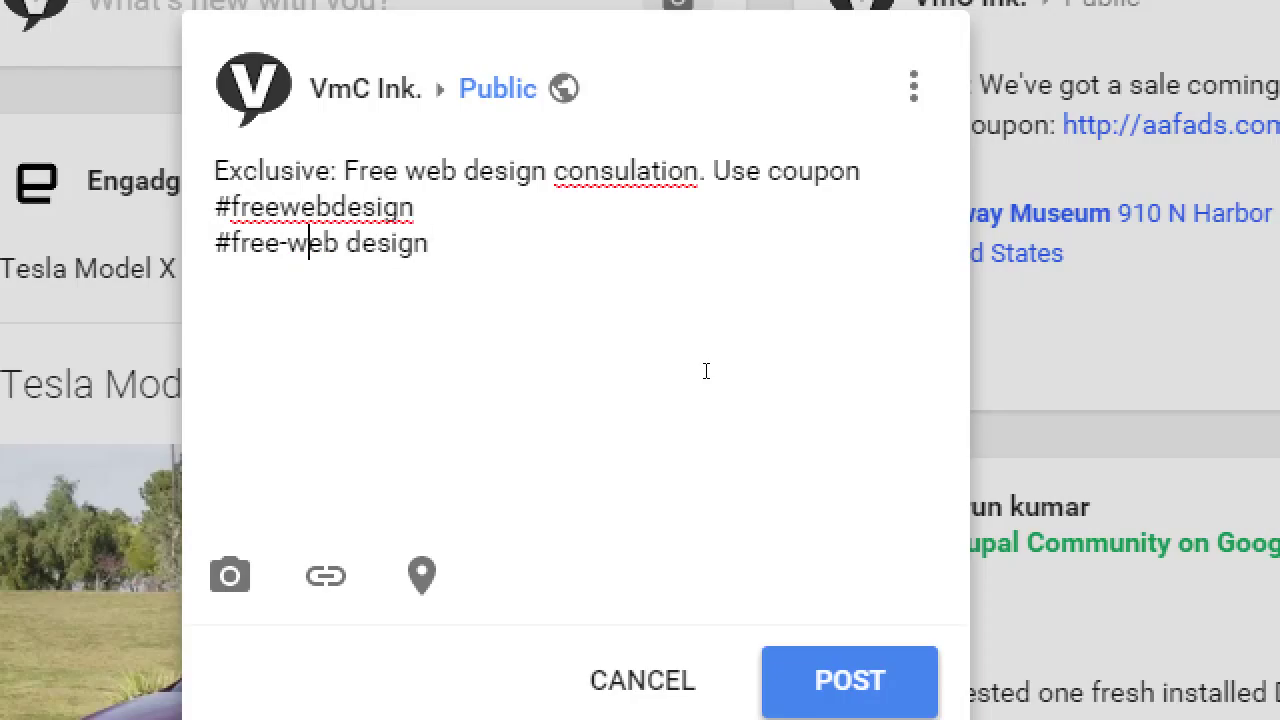
pyautogui.press('BackSpace')
pyautogui.write('-')
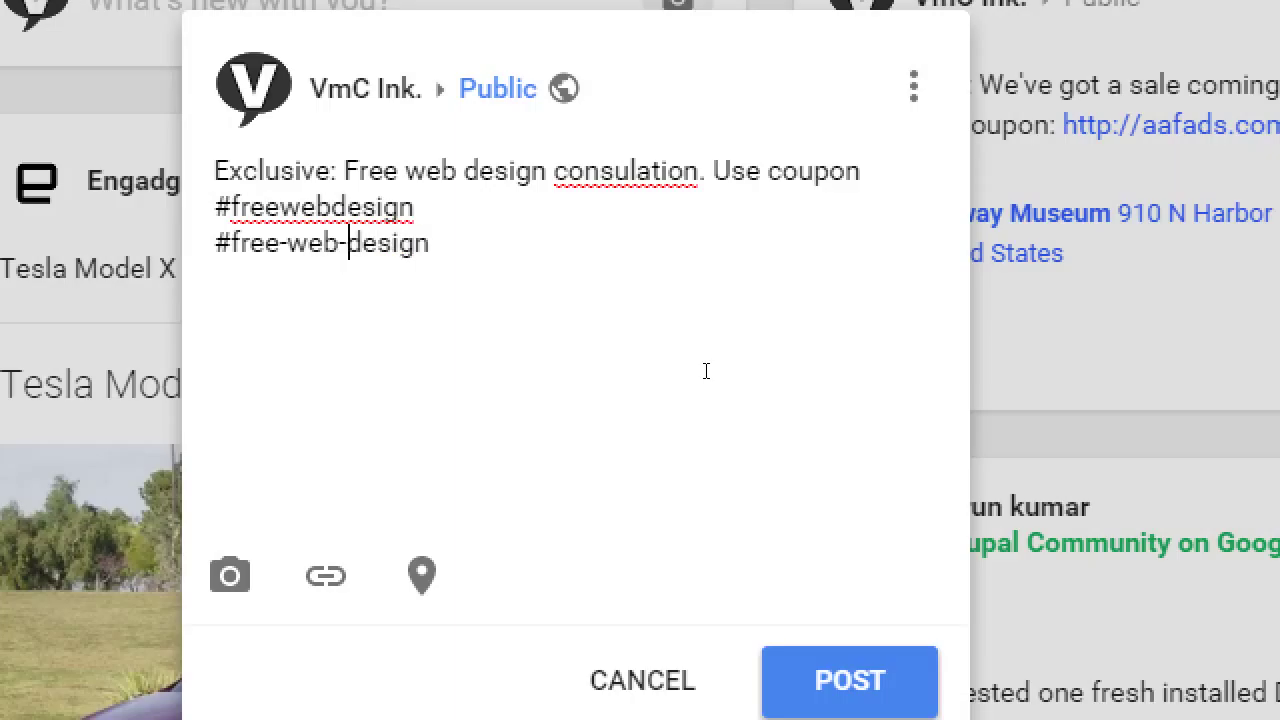
# Add the example hashtag #cat'scraddle, with an apostrophe, on a new line below #free-web-design.
pyautogui.press('End')
pyautogui.press('Return')
pyautogui.write("#cat'scrade")
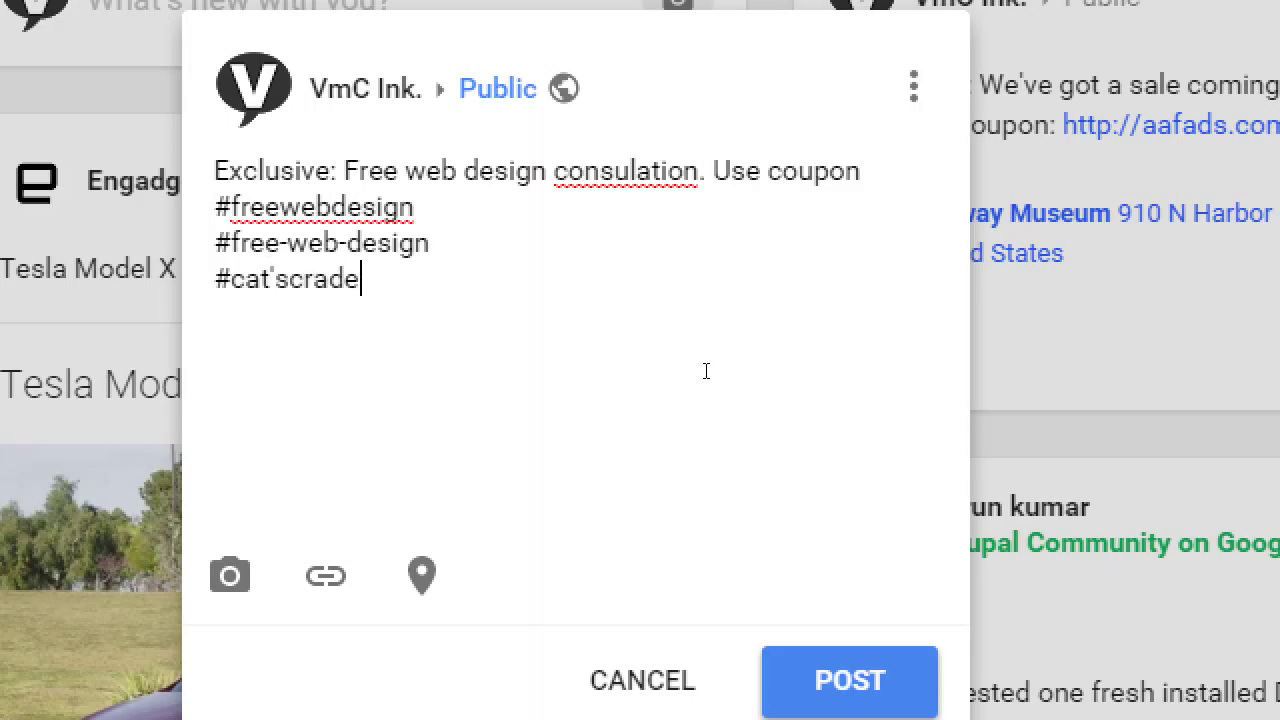
pyautogui.press('BackSpace')
pyautogui.write('le')
pyautogui.press('BackSpace')
pyautogui.press('BackSpace')
pyautogui.write('dle')
# Remove the apostrophe from the last hashtag so it reads #catscraddle.
pyautogui.press('Left')
pyautogui.press('Left')
pyautogui.press('Left')
pyautogui.press('Left')
pyautogui.press('Left')
pyautogui.press('Left')
pyautogui.press('Left')
pyautogui.press('Left')
pyautogui.press('BackSpace')
pyautogui.press('End')
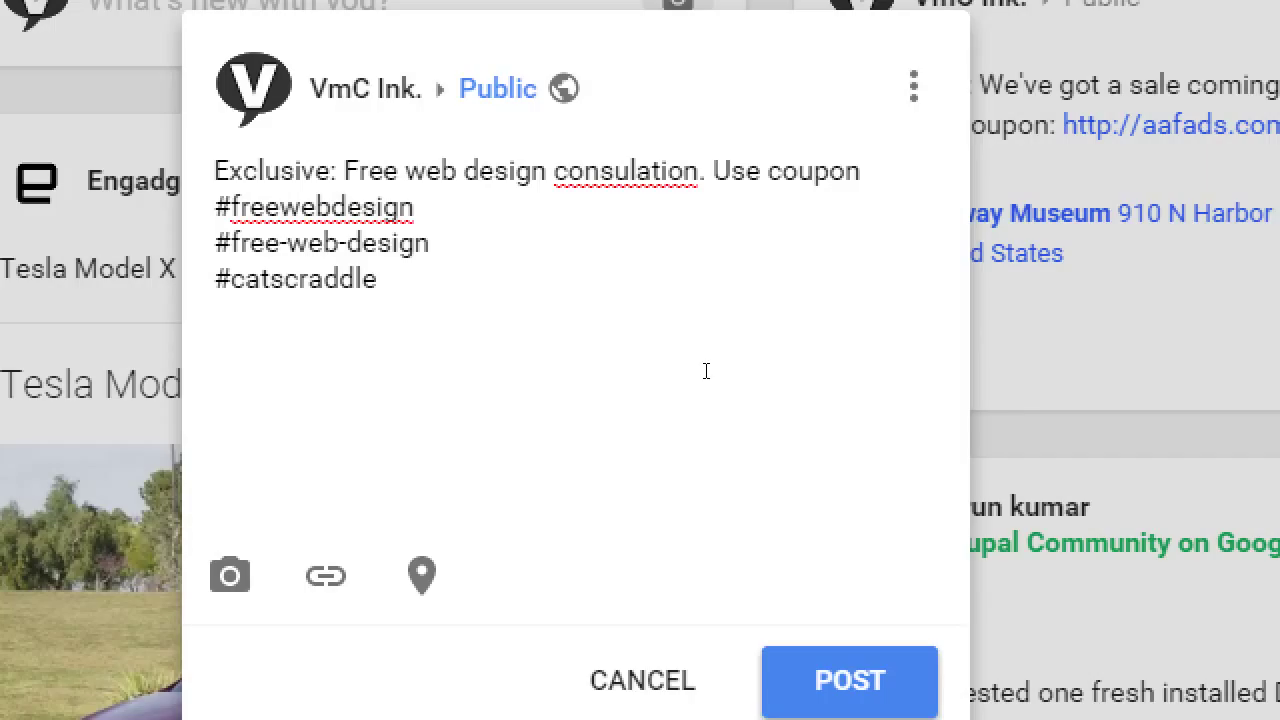
# Delete the #free-web-design and #catscraddle example lines from the post.
pyautogui.press('Up')
pyautogui.press('Home')
pyautogui.hotkey('shift', 'End')
pyautogui.hotkey('shift', 'Down')
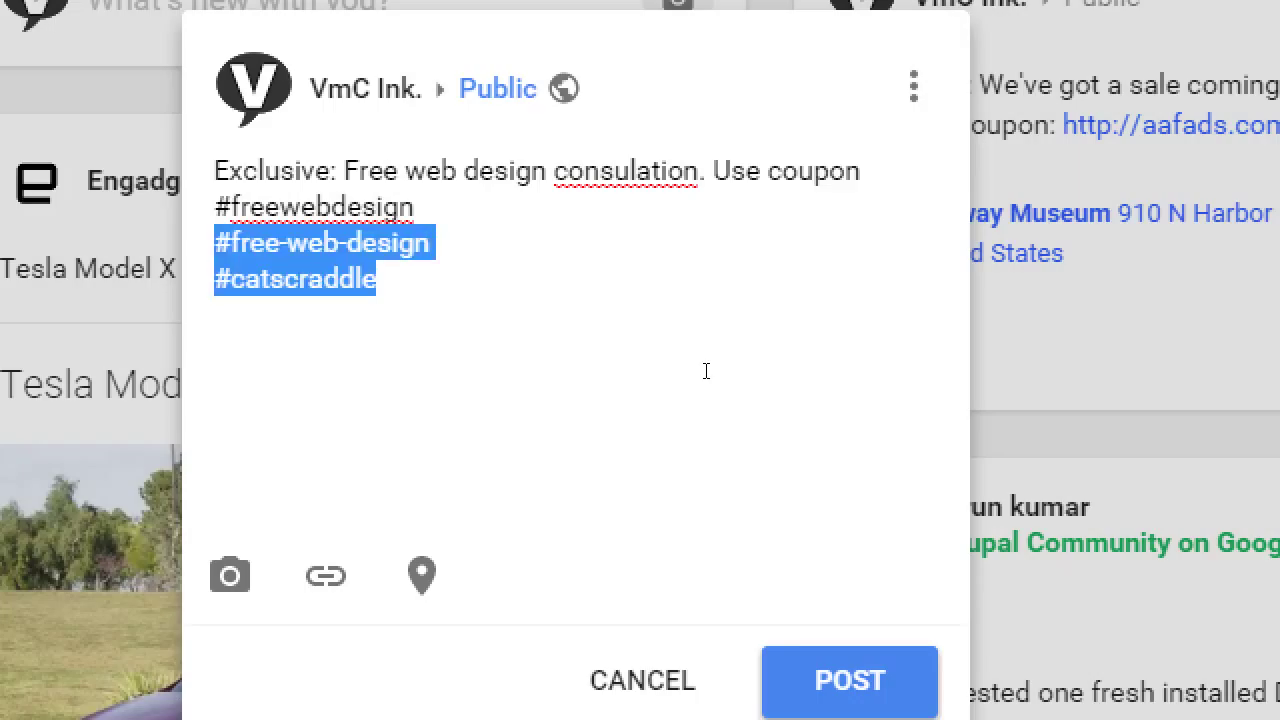
pyautogui.press('BackSpace')
pyautogui.press('BackSpace')
pyautogui.press('BackSpace')
# Capitalize the first letter of each word in the coupon hashtag so it reads #FreeWebDesign.
pyautogui.press('Left')
pyautogui.press('Left')
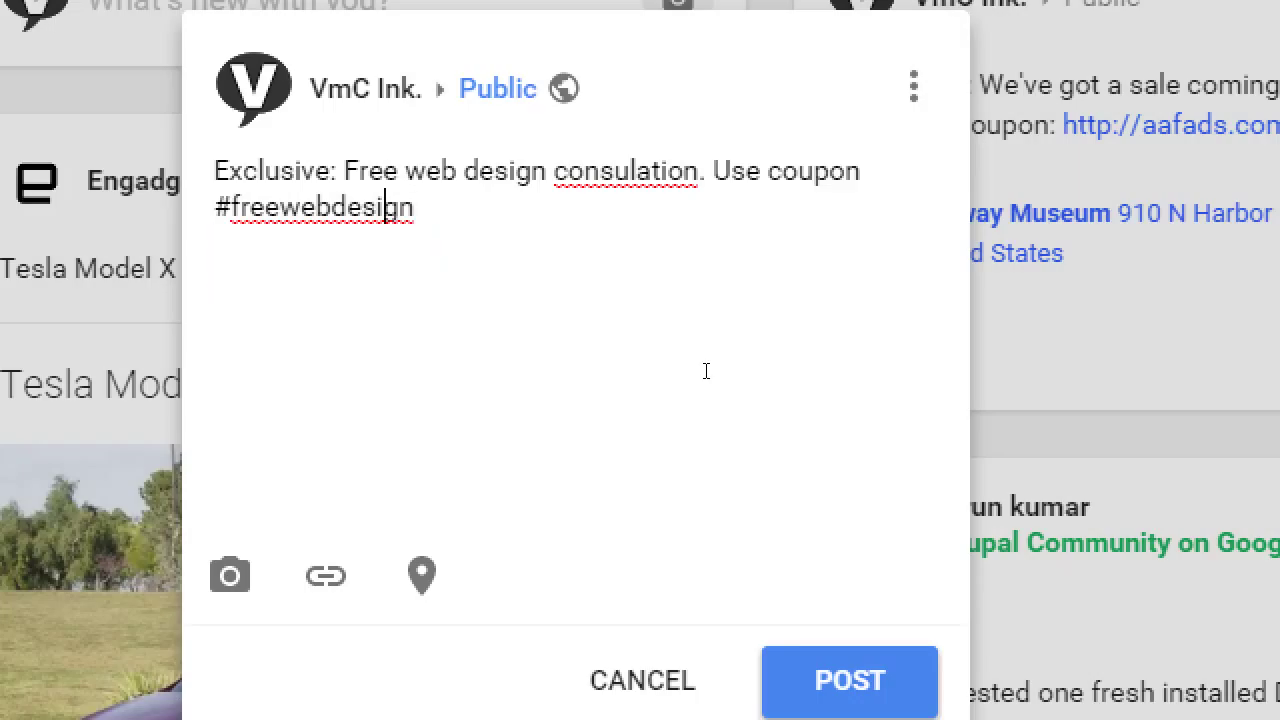
pyautogui.press('Left')
pyautogui.press('Left')
pyautogui.press('Left')
pyautogui.hotkey('shift', 'Left')
pyautogui.write('D')
pyautogui.press('Left')
pyautogui.press('Left')
pyautogui.press('Left')
pyautogui.press('Left')
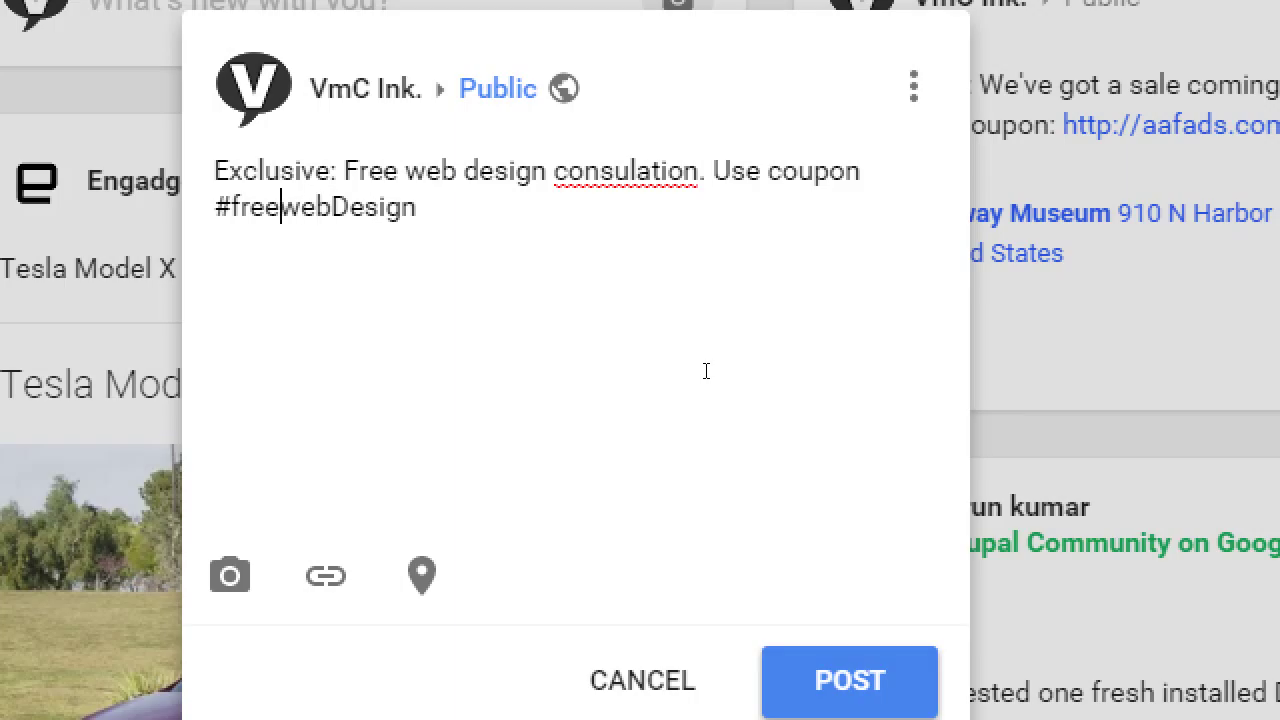
pyautogui.press('Left')
pyautogui.press('Left')
pyautogui.press('Left')
pyautogui.hotkey('shift', 'Left')
pyautogui.write('F')
pyautogui.press('Right')
pyautogui.press('Right')
pyautogui.press('Right')
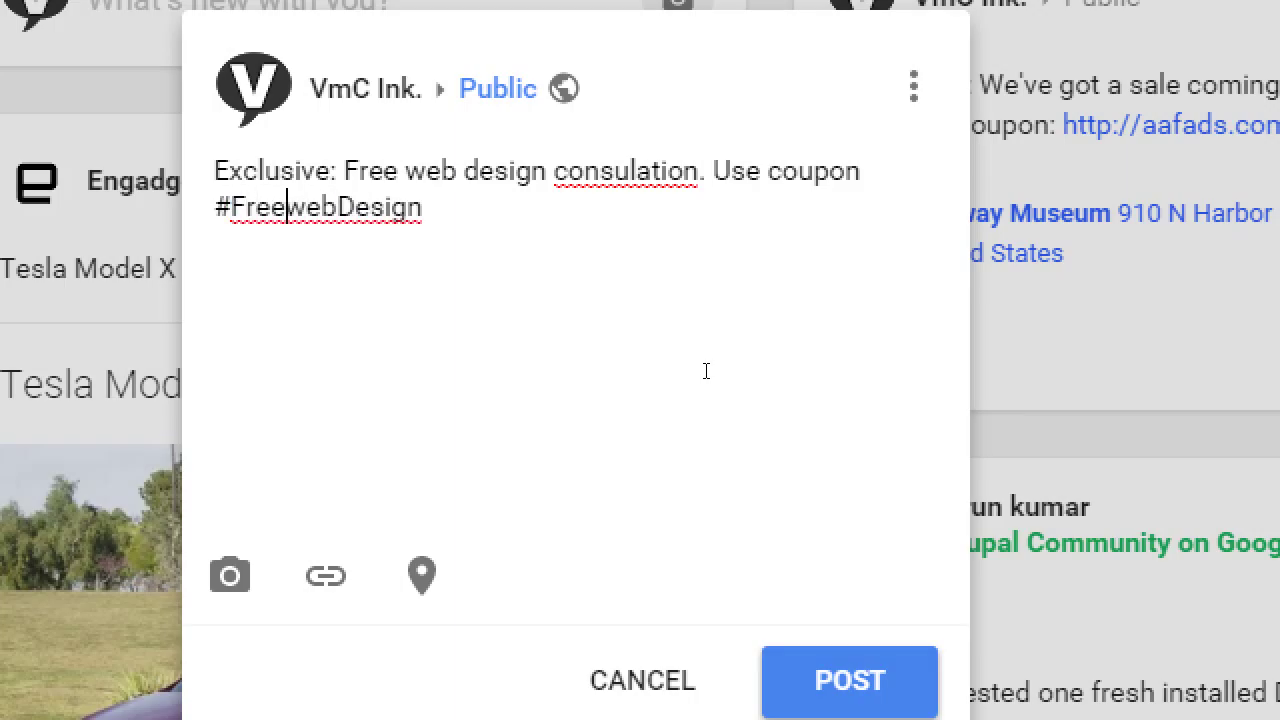
pyautogui.hotkey('shift', 'Right')
pyautogui.write('W')
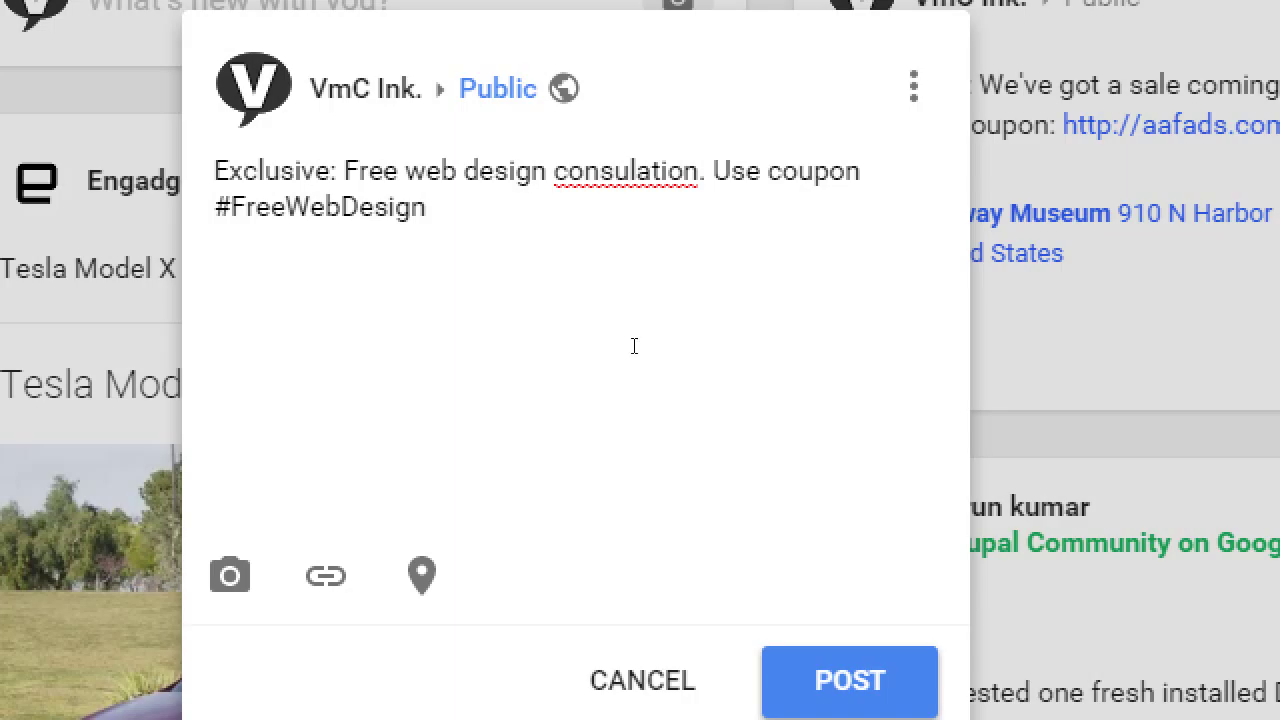
# Correct the misspelled word "consulation" to "consultation" using the spelling suggestion.
pyautogui.rightClick(652, 275)
pyautogui.press('Down')
pyautogui.press('Return')
pyautogui.write('.')
pyautogui.click(666, 293)
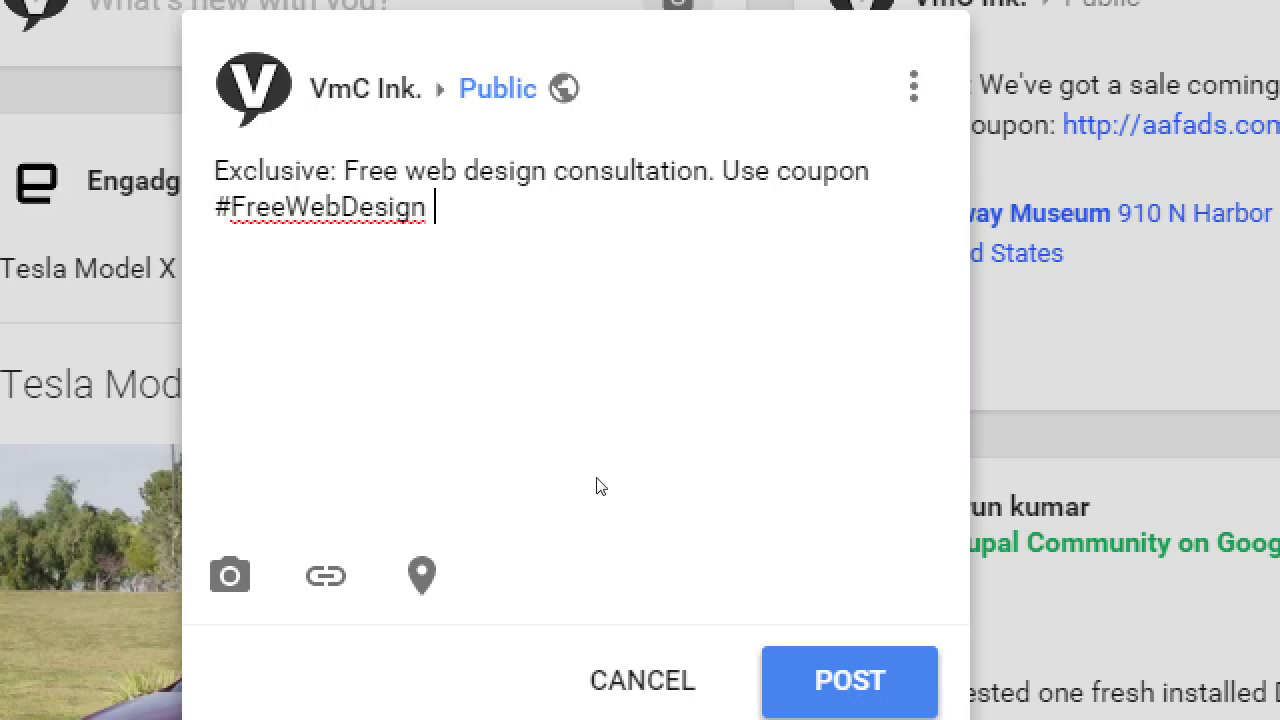
# Discard the web design draft and write a new public post reading "Great job team!".
pyautogui.press('Escape')
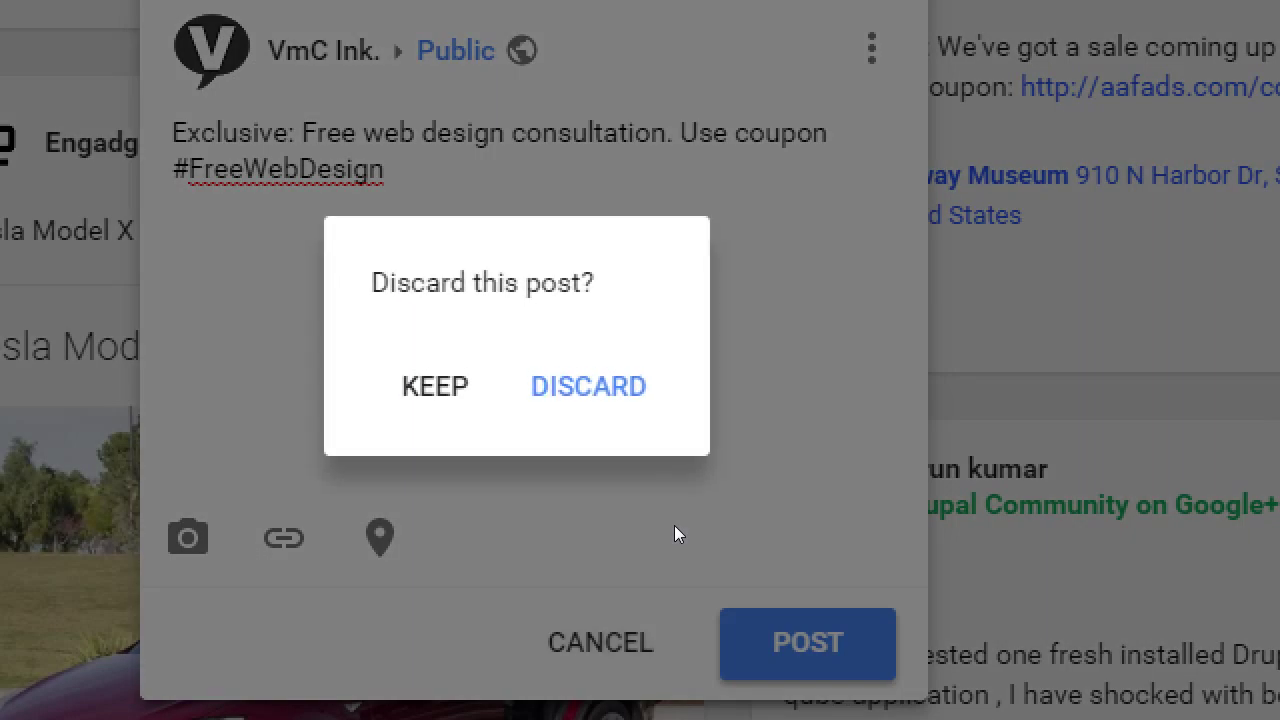
pyautogui.click(645, 395)
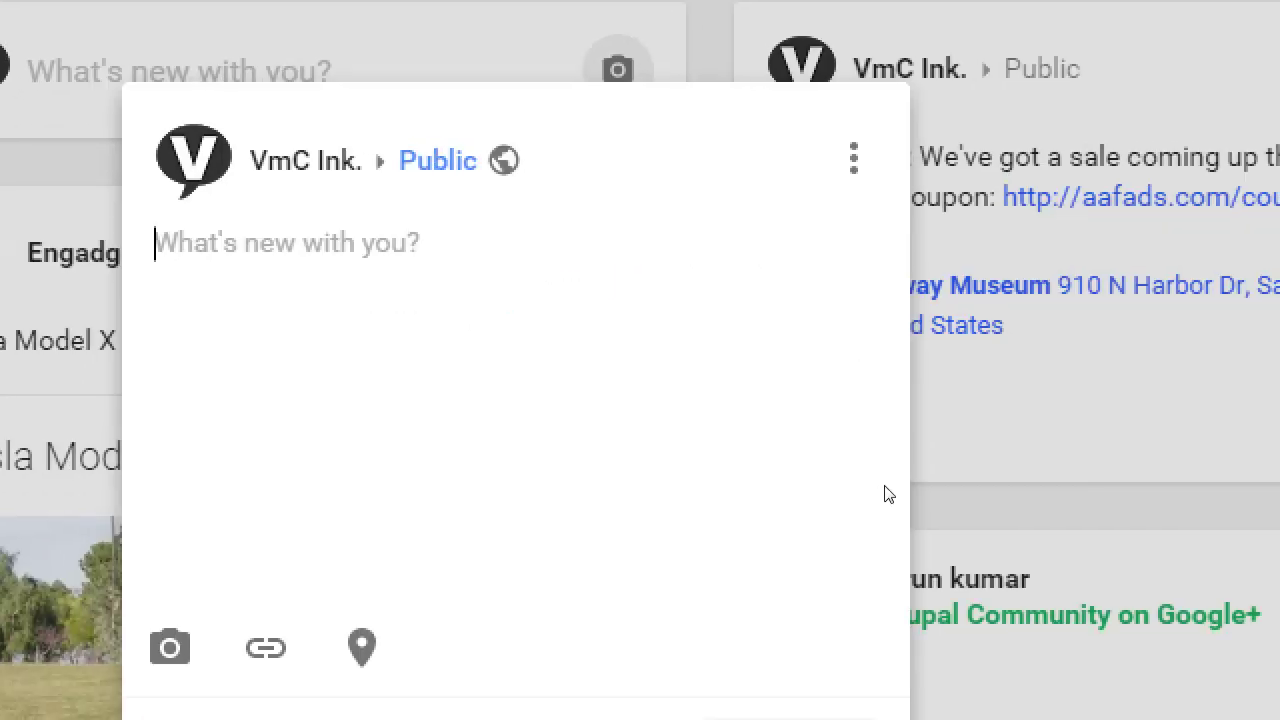
pyautogui.write('Great')
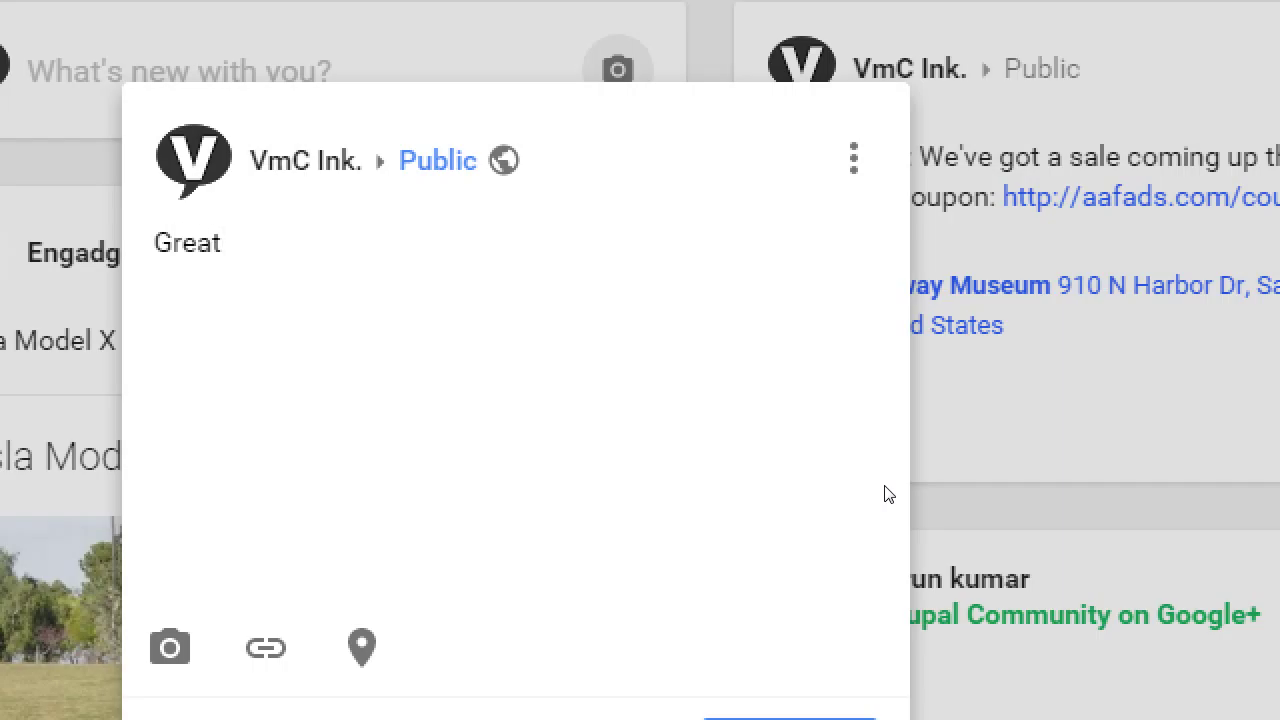
pyautogui.write(' job the')
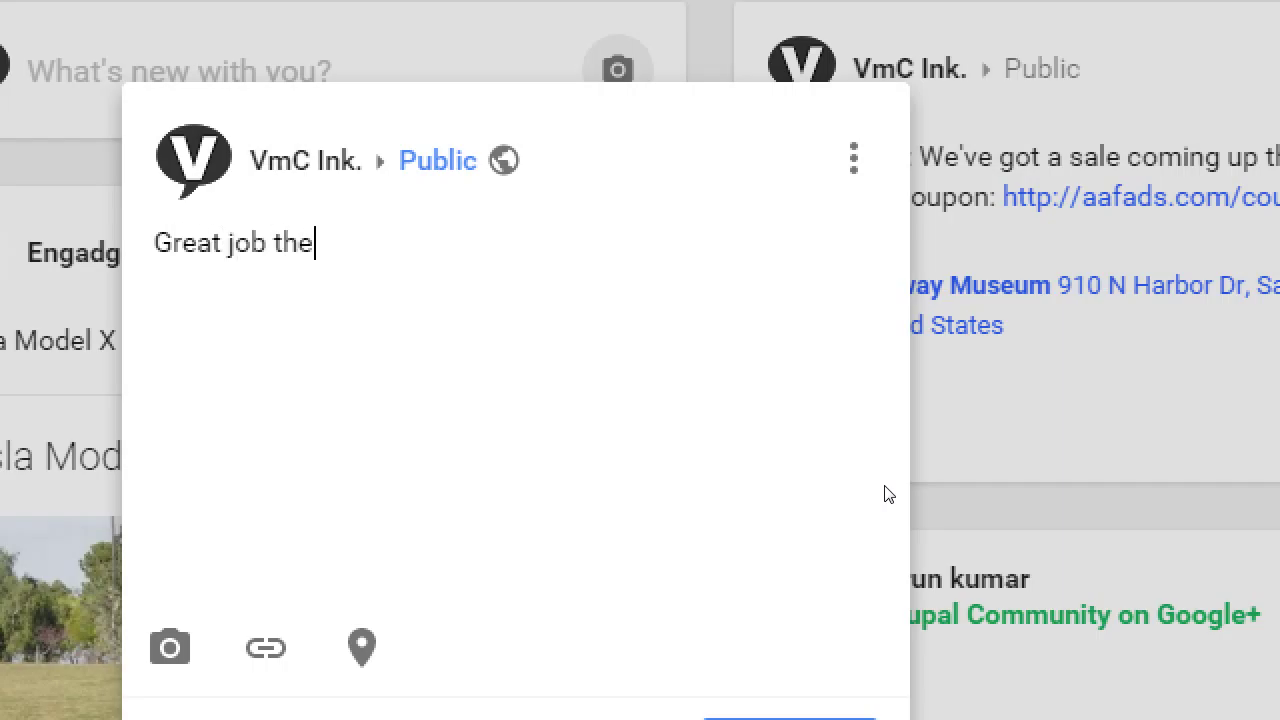
pyautogui.press('BackSpace')
pyautogui.press('BackSpace')
pyautogui.write('eam!')
# Add the hashtag #vbake on the line below the message and highlight it.
pyautogui.press('Return')
pyautogui.write('#')
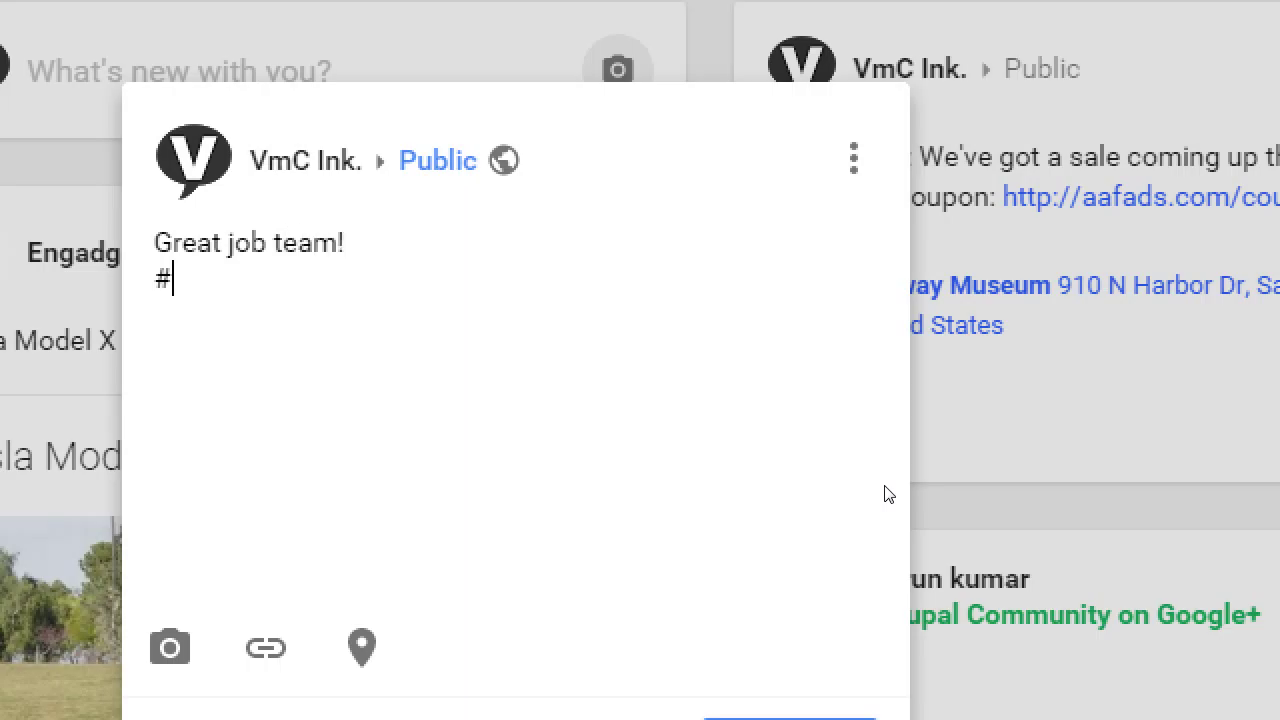
pyautogui.write('vbake')
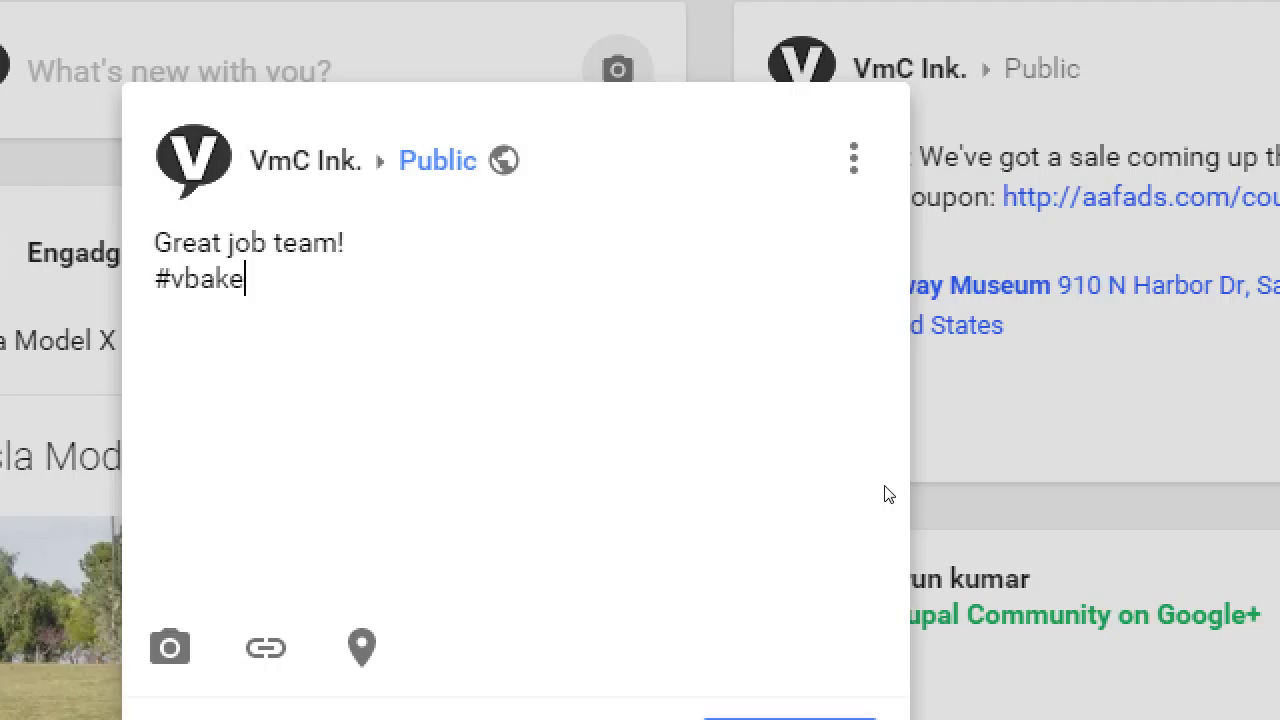
pyautogui.hotkey('shift', 'Home')
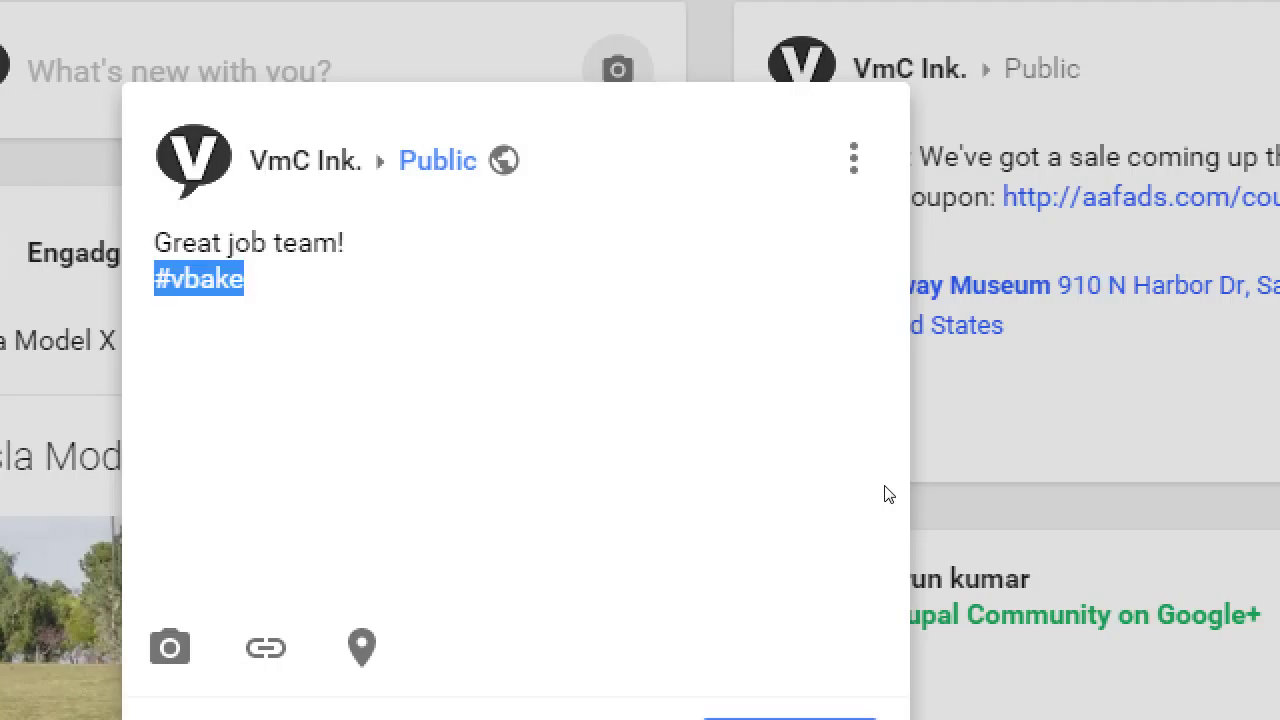
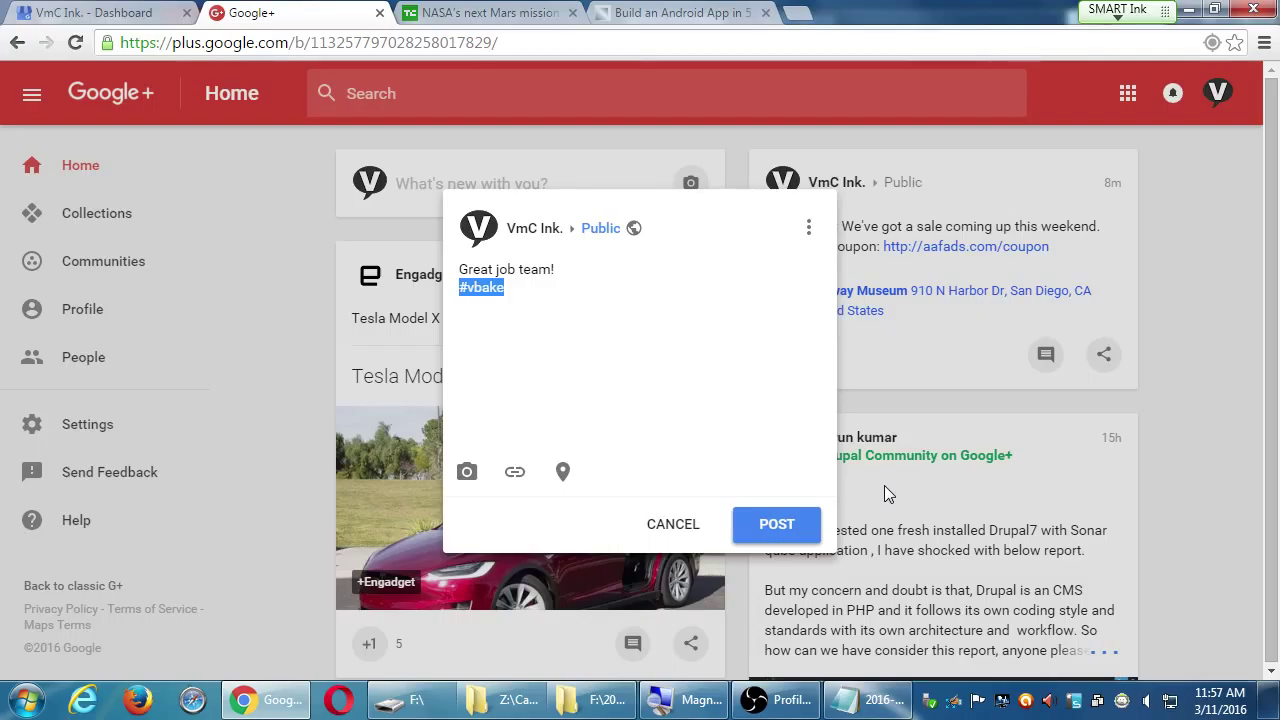
# Replace the hashtag #vbake below the message with #theoriginalvictorsbakerysandiego and highlight the new hashtag.
pyautogui.click(616, 321)
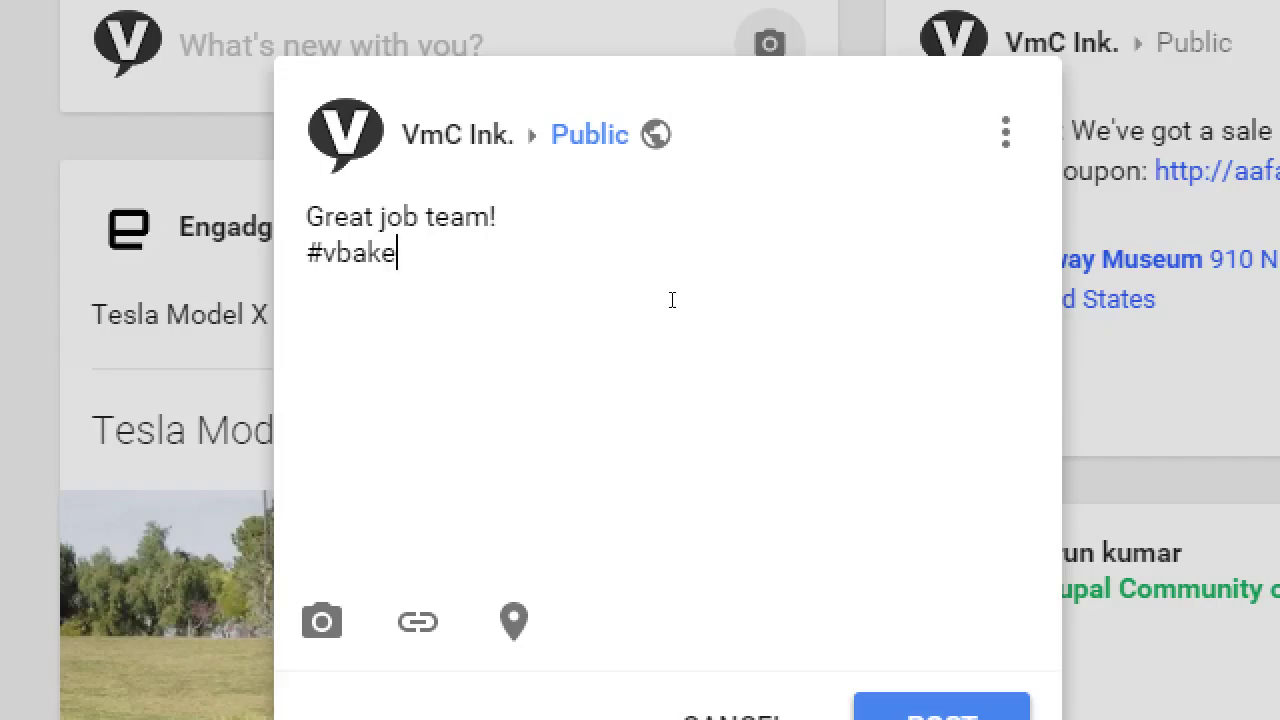
pyautogui.press('BackSpace')
pyautogui.press('BackSpace')
pyautogui.press('BackSpace')
pyautogui.press('BackSpace')
pyautogui.press('BackSpace')
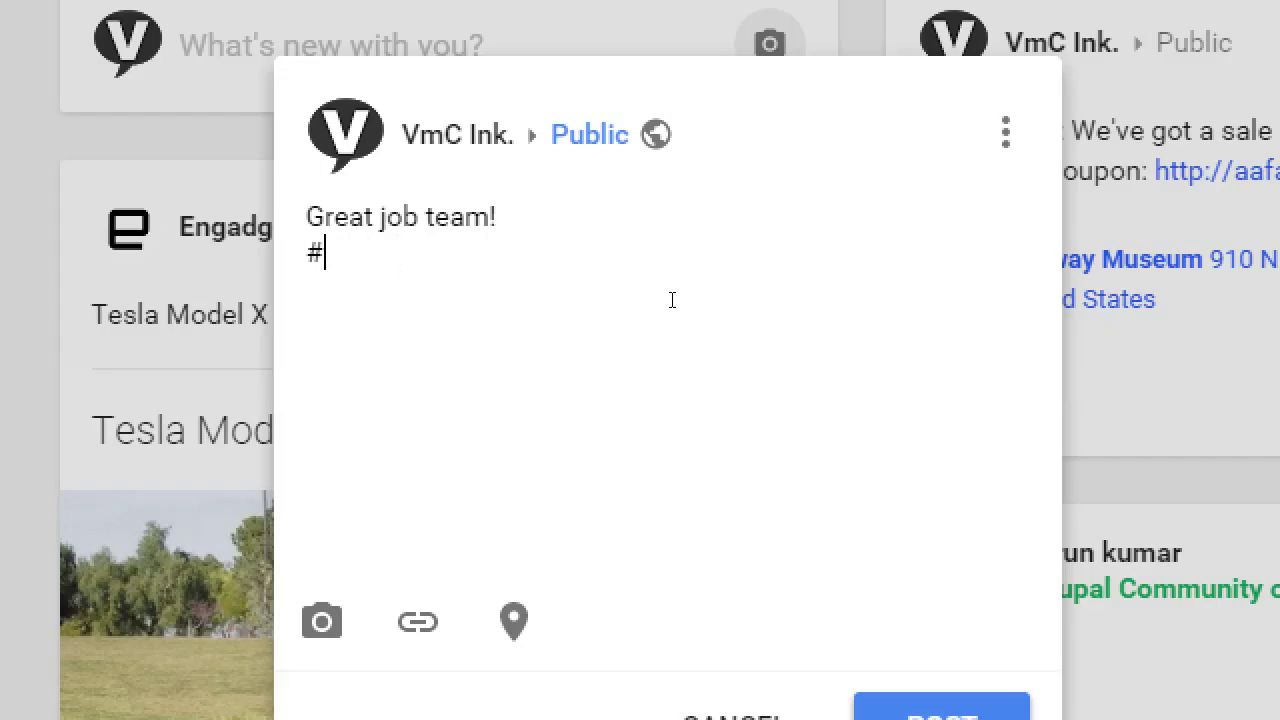
pyautogui.write('theorig')
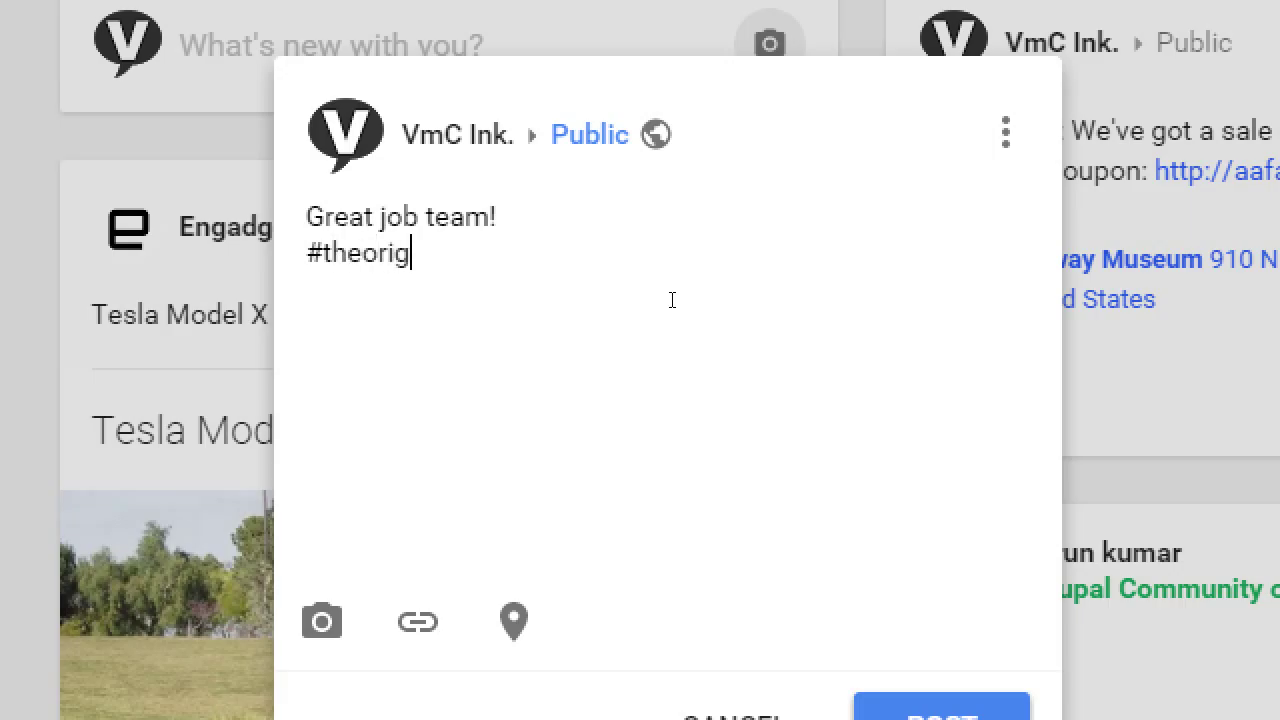
pyautogui.write('inalvictores')
pyautogui.press('BackSpace')
pyautogui.press('BackSpace')
pyautogui.write('sb')
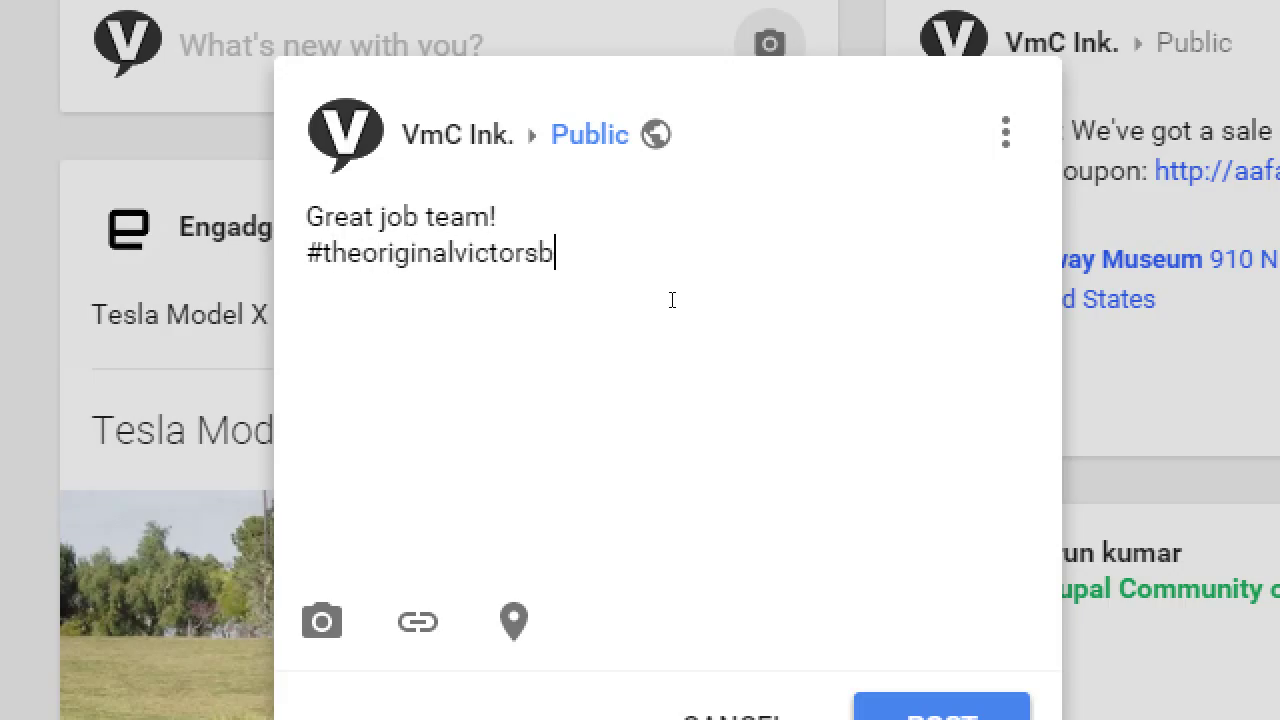
pyautogui.write('akerysande')
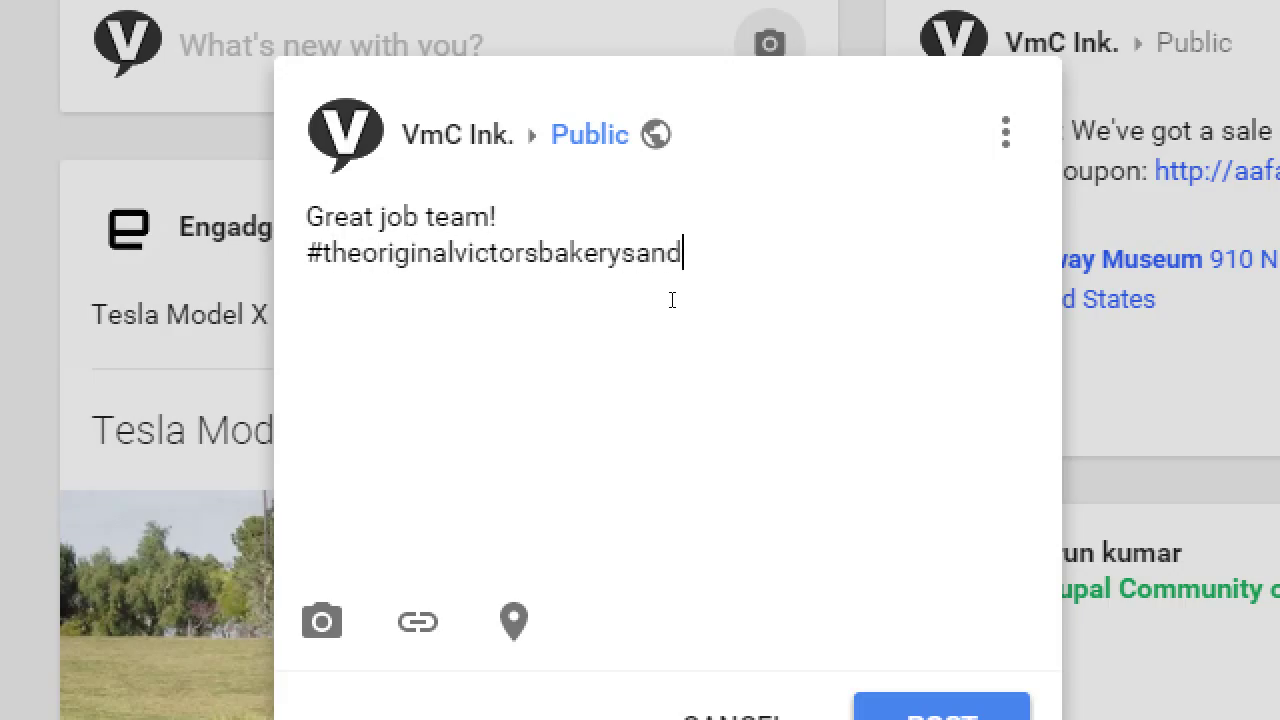
pyautogui.press('BackSpace')
pyautogui.write('iego')
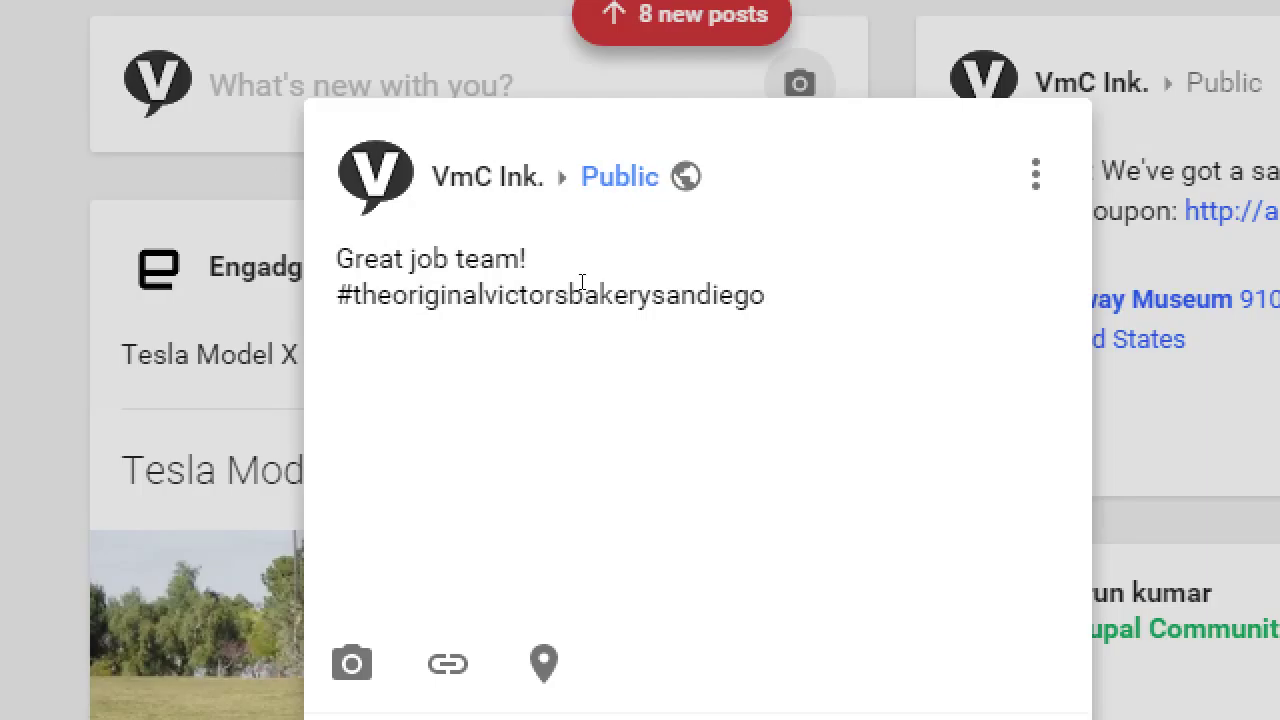
pyautogui.hotkey('shift', 'Home')
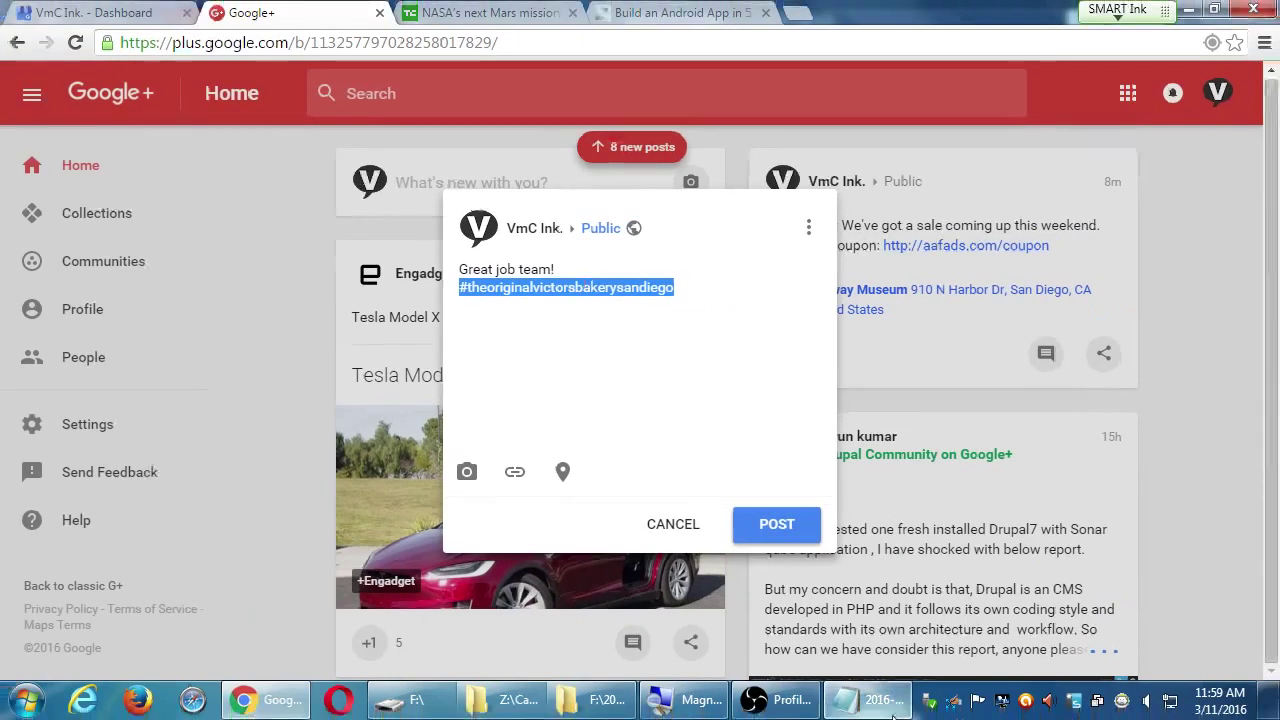
# Switch to the Notepad notes and add an indented line reading "3 or less" below #VBYum.
pyautogui.click(897, 712)
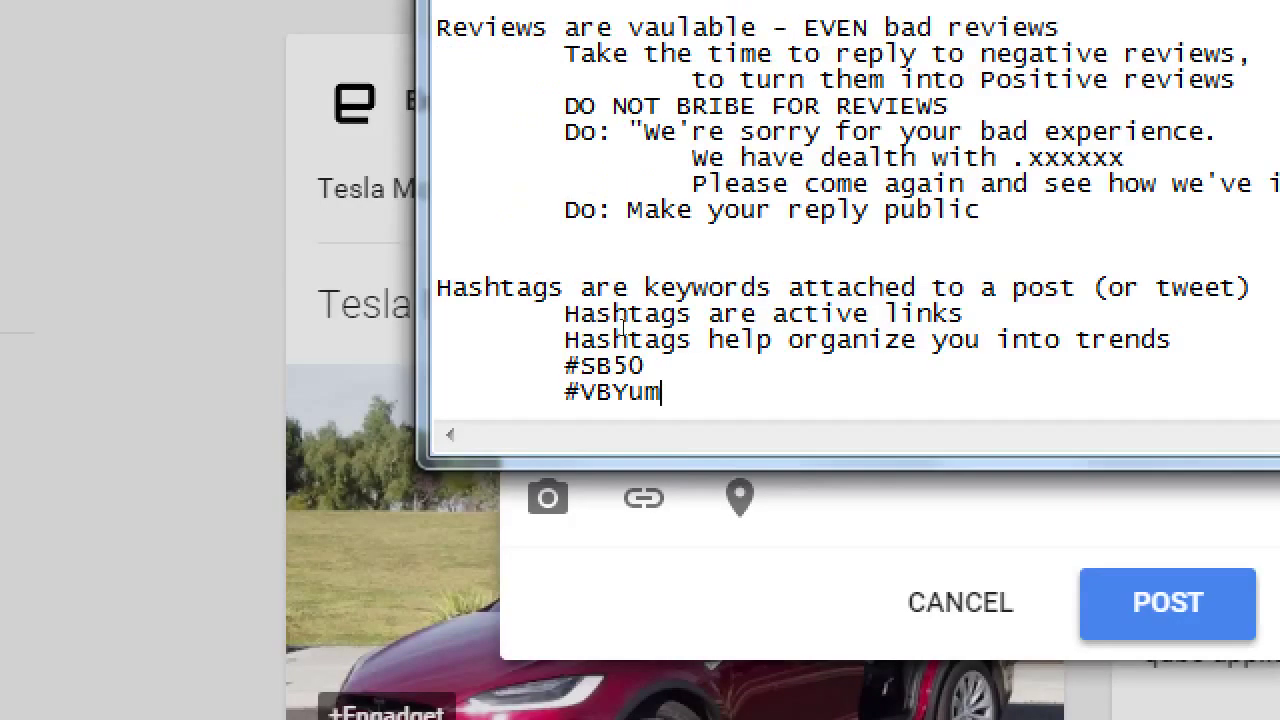
pyautogui.press('Return')
pyautogui.press('Tab')
pyautogui.write('3 or ')
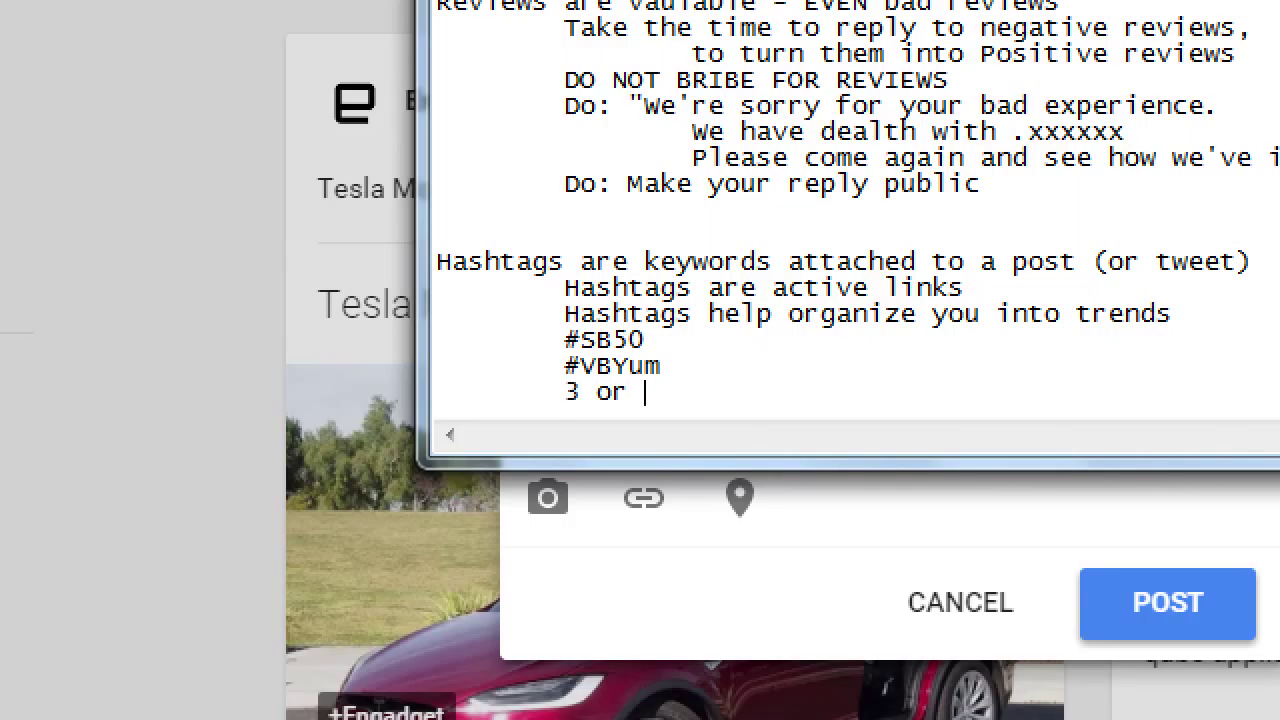
pyautogui.write('less')
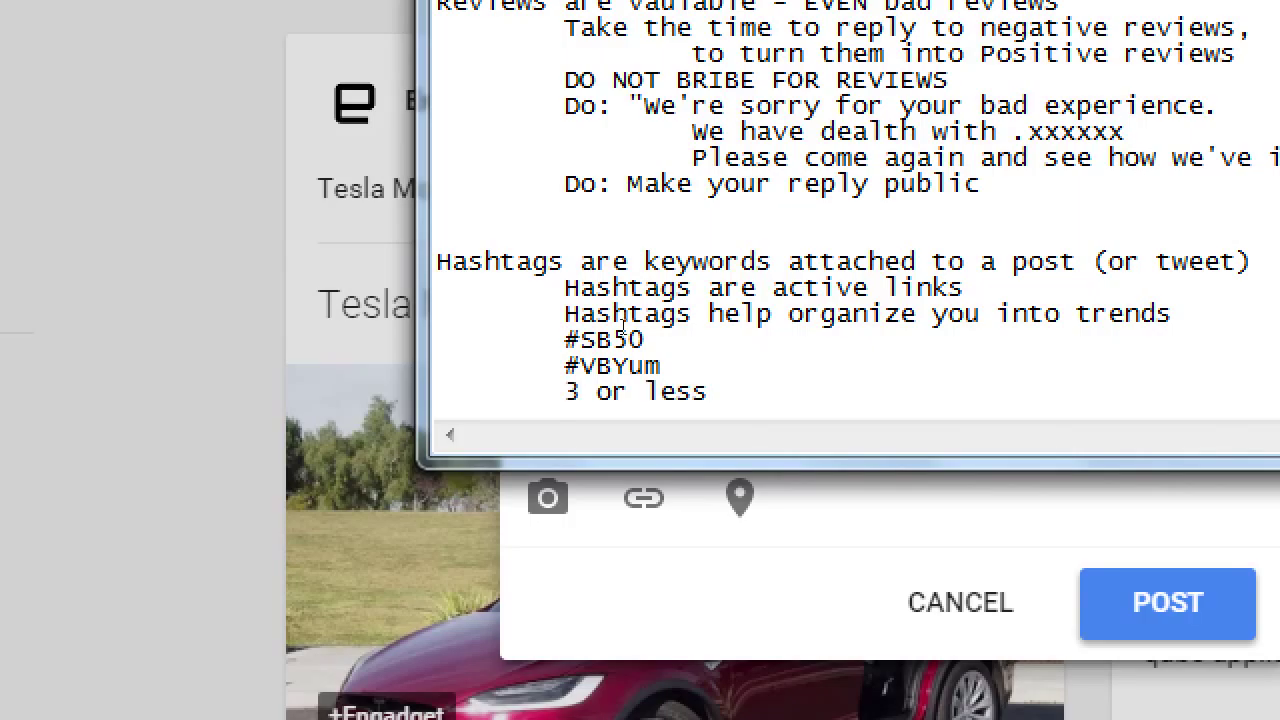